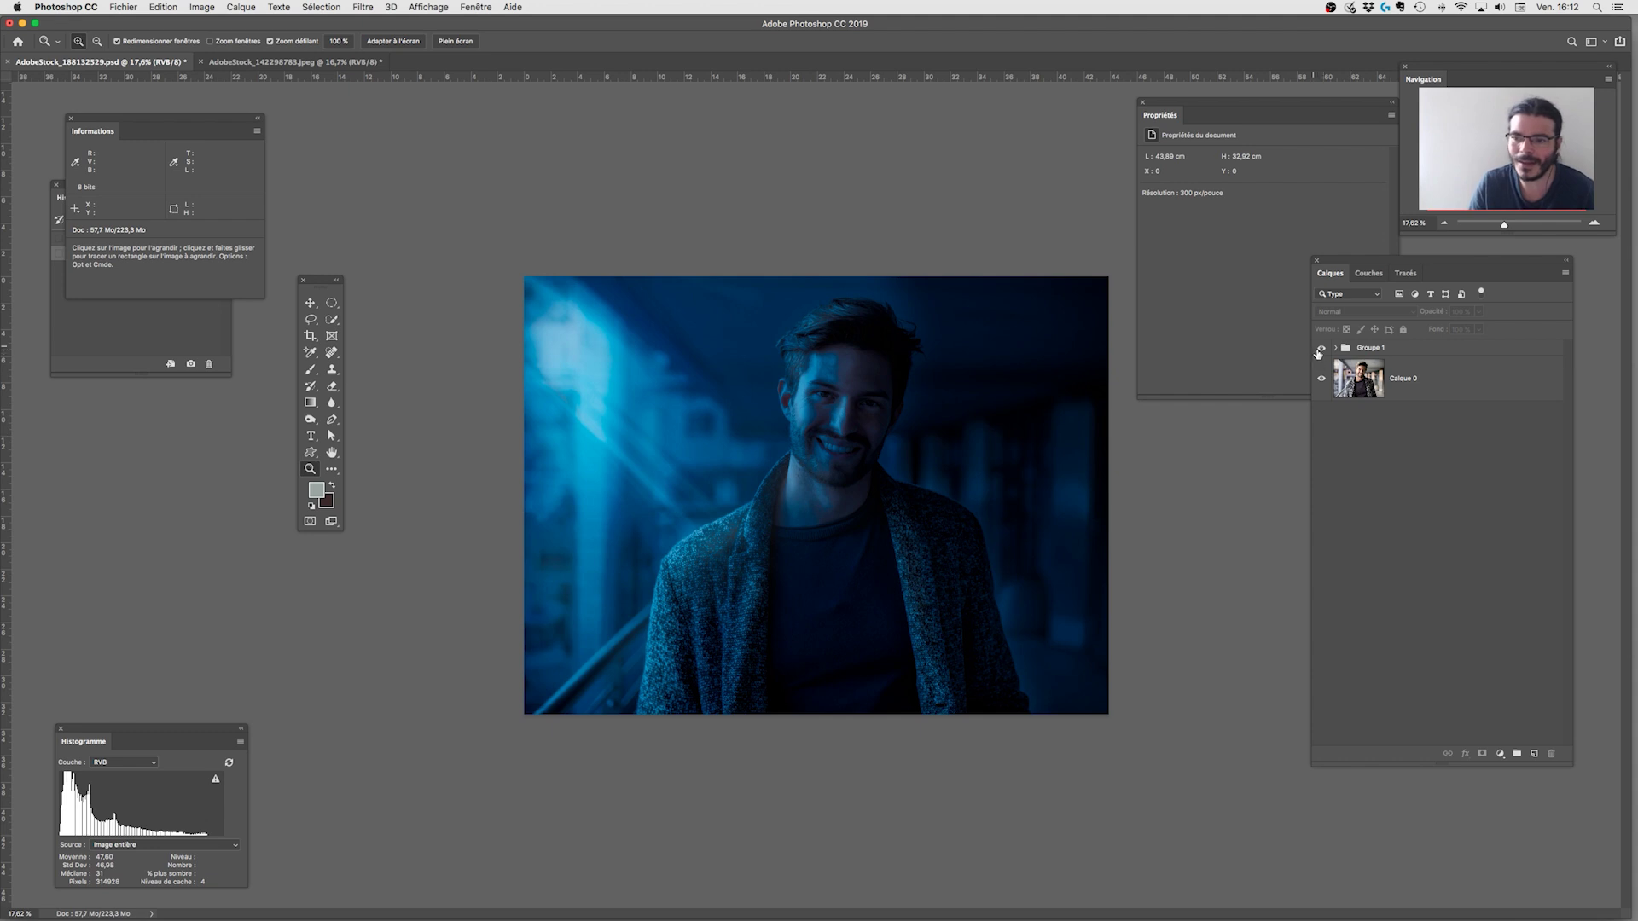
Toggle the visibility of Groupe 1 to compare the portrait with and without the effect, and delete the group.
left_click(1321, 348)
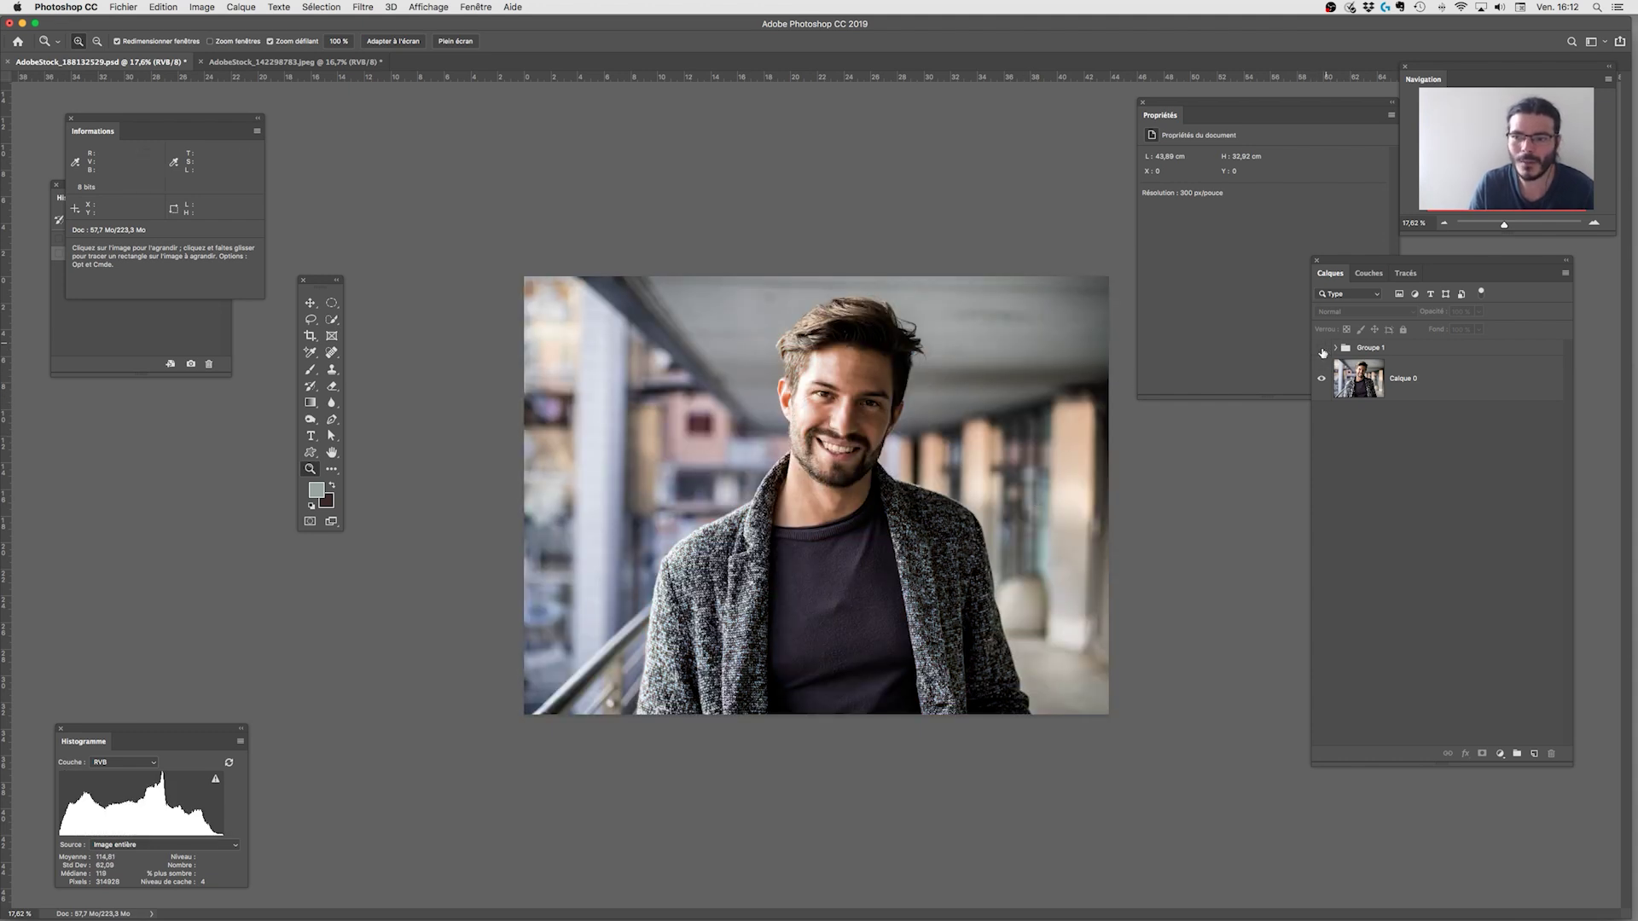
left_click(1321, 349)
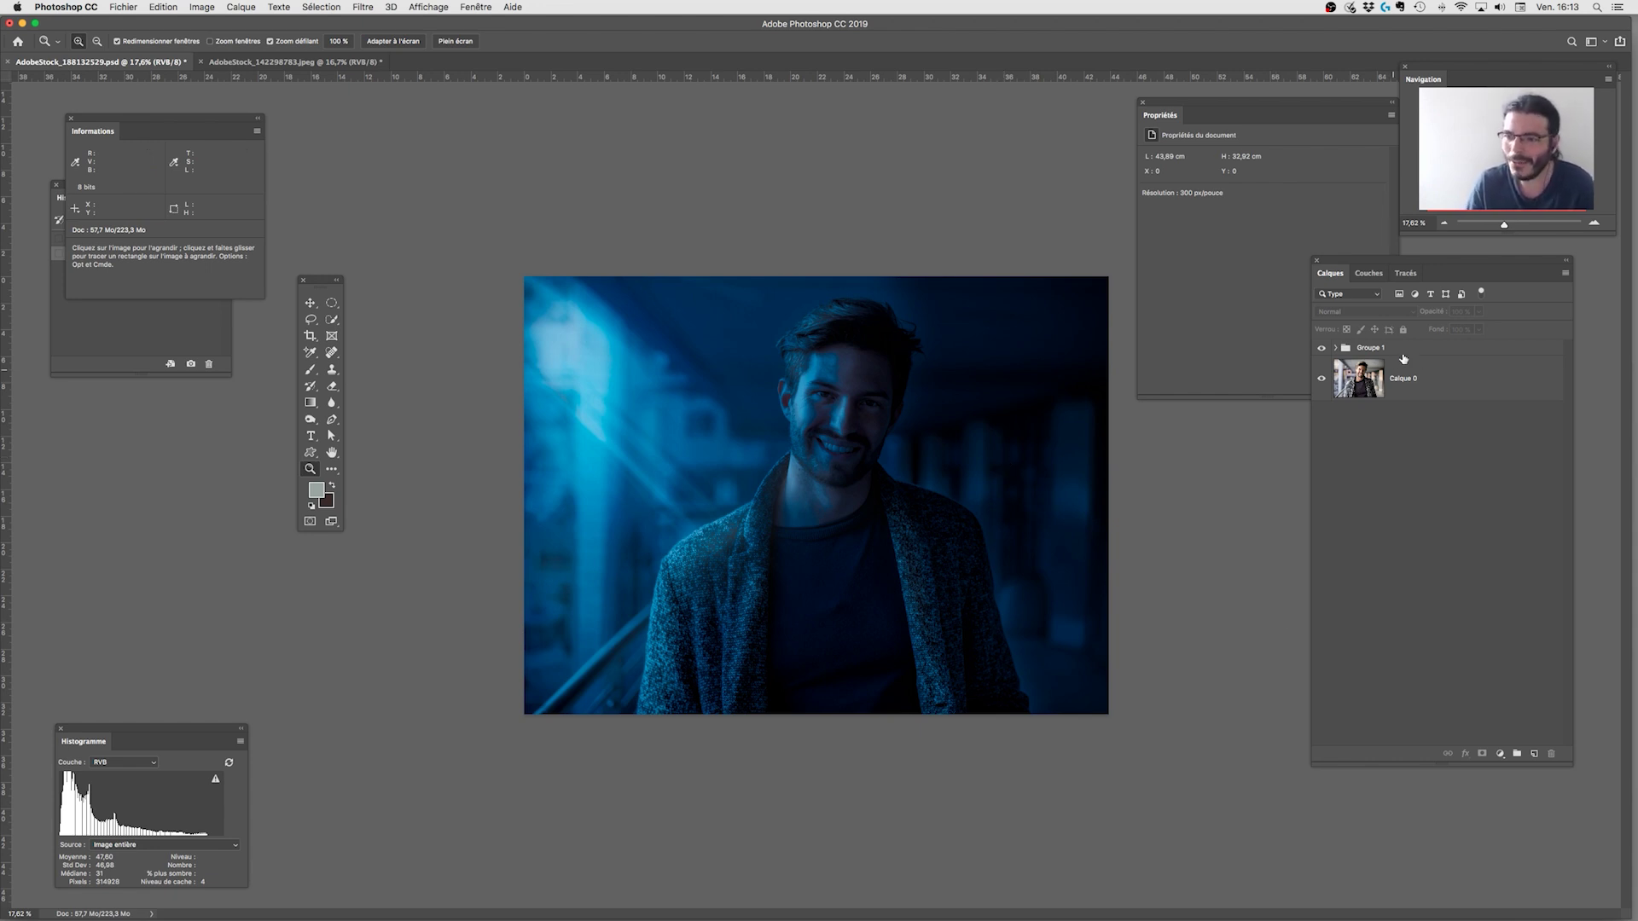
left_click_drag(1441, 350, 1551, 753)
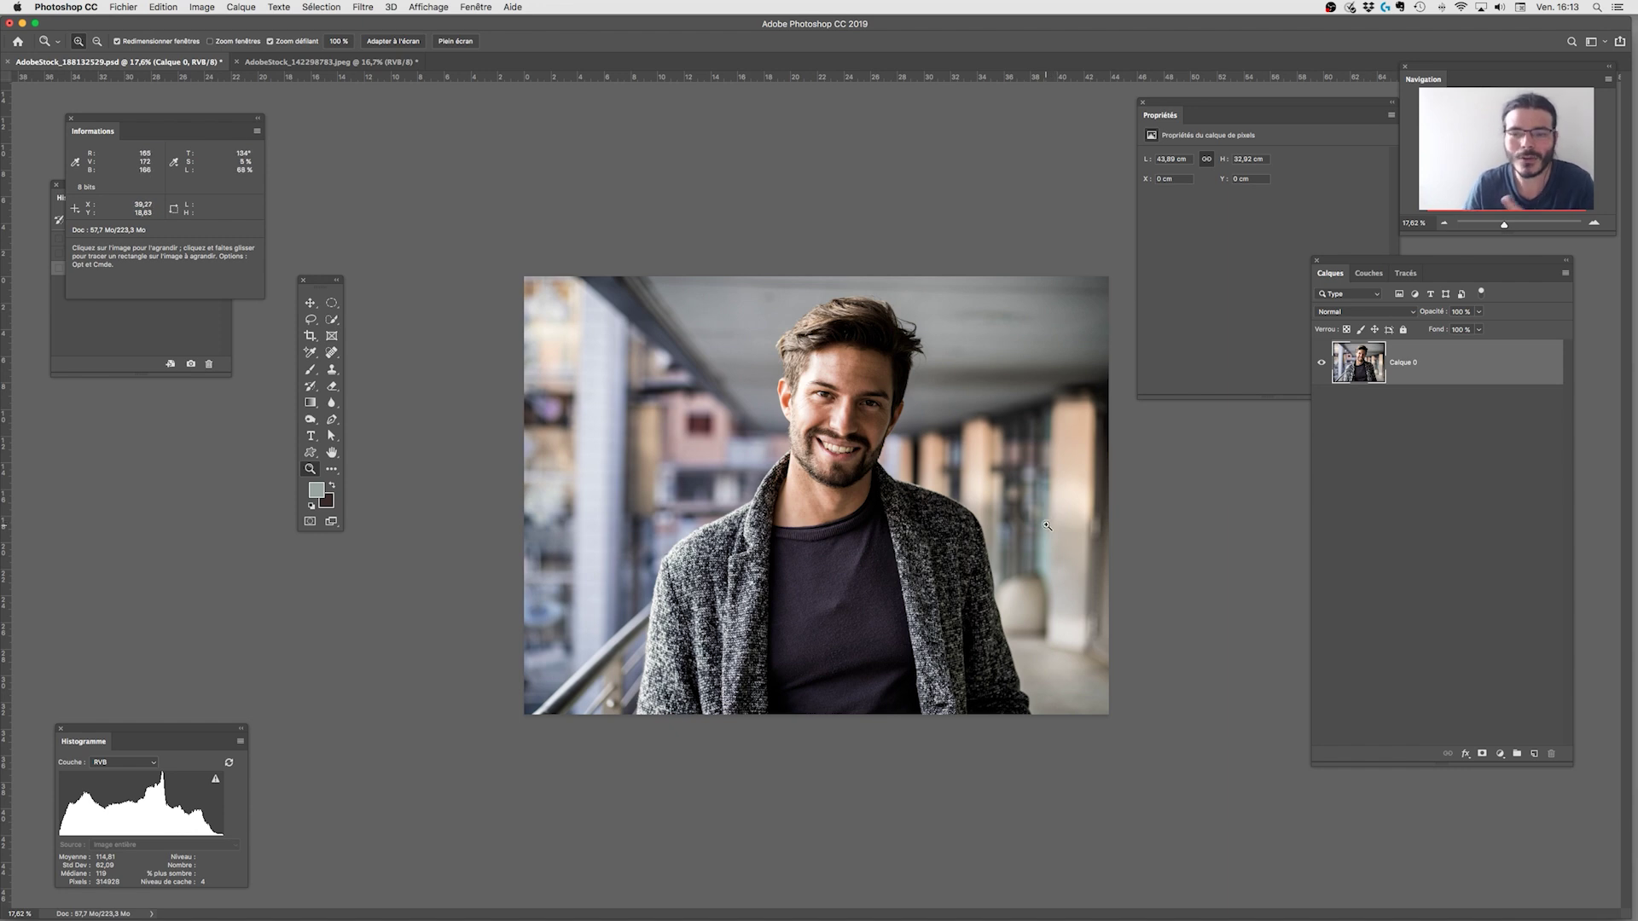
Look at the light-ray image in AdobeStock_142298783.jpeg and return to the portrait document.
left_click(400, 65)
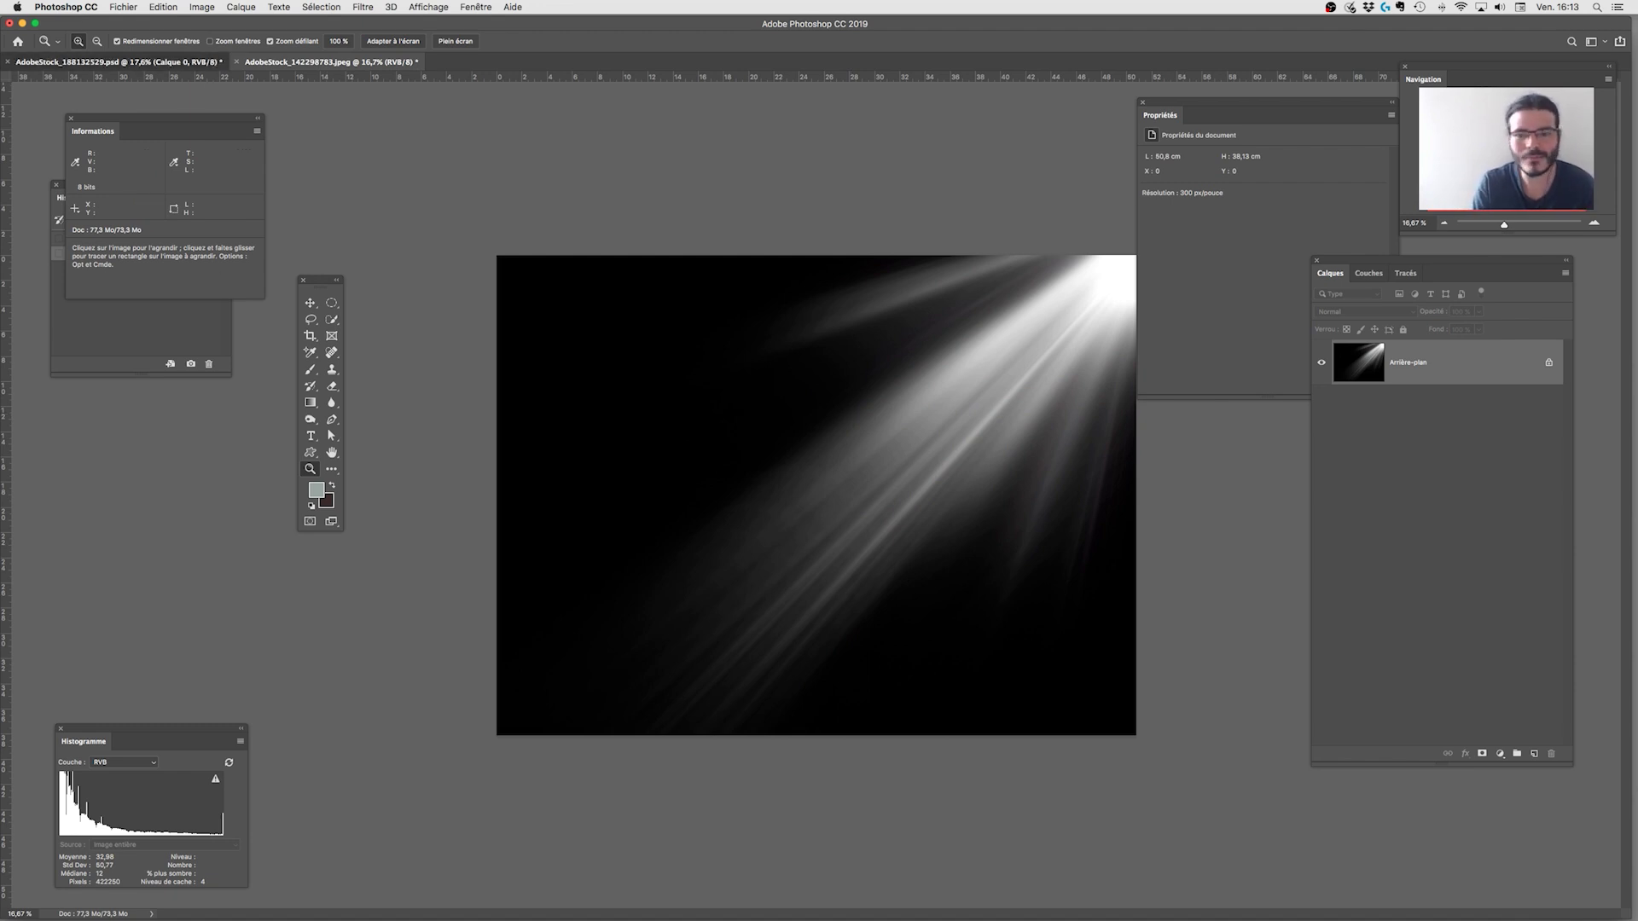
left_click(205, 62)
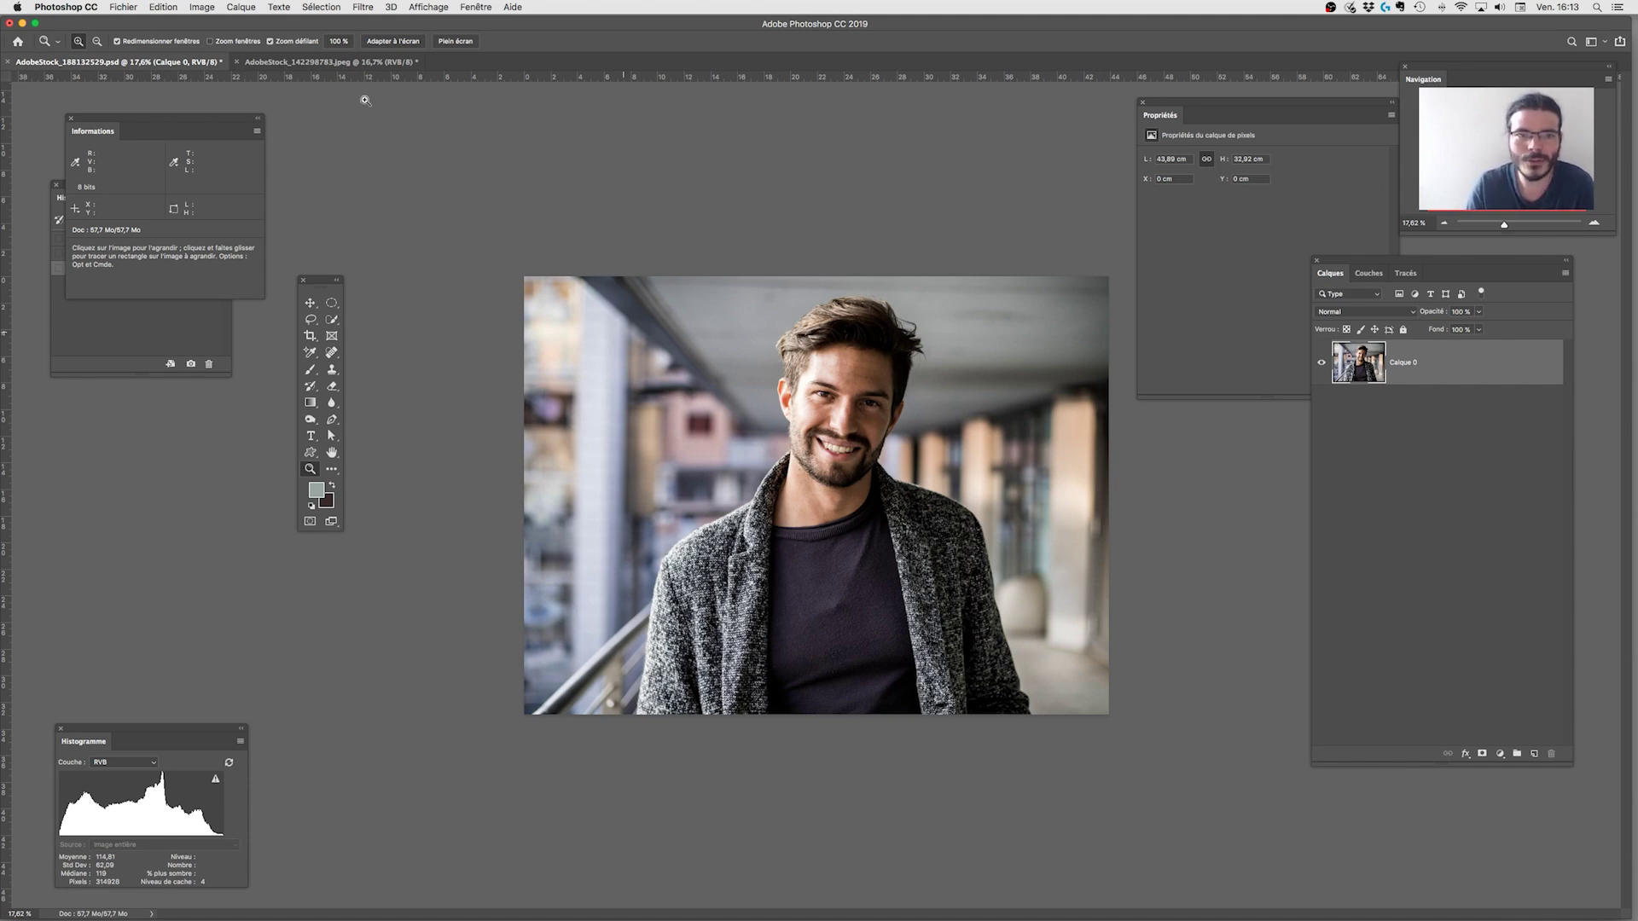
left_click(207, 8)
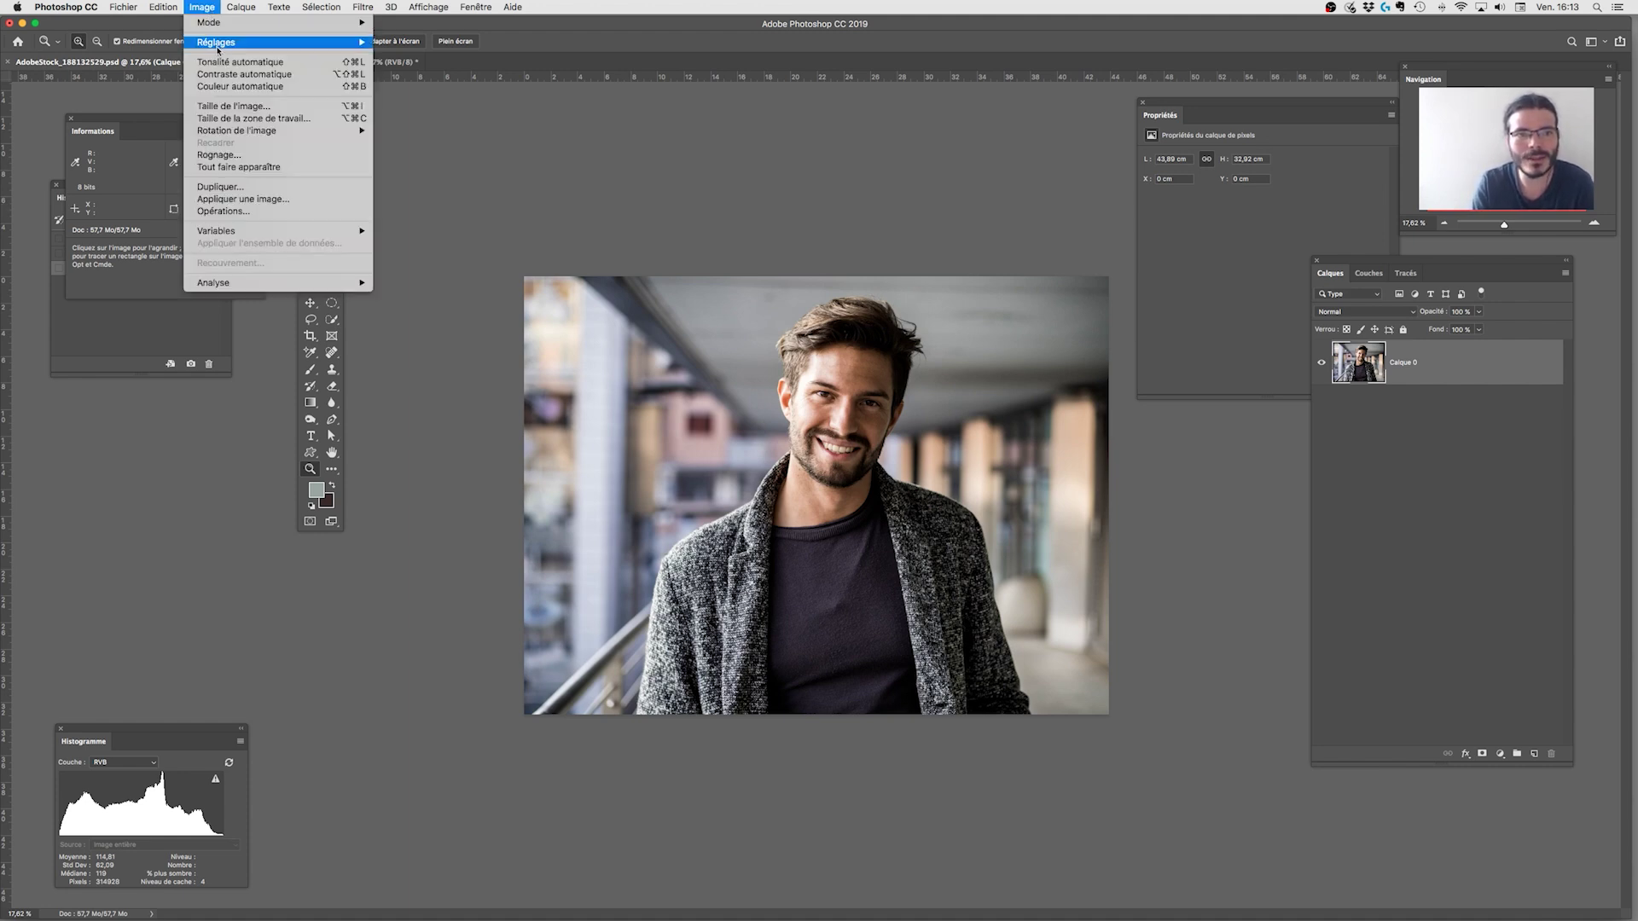
mouse_move(220, 43)
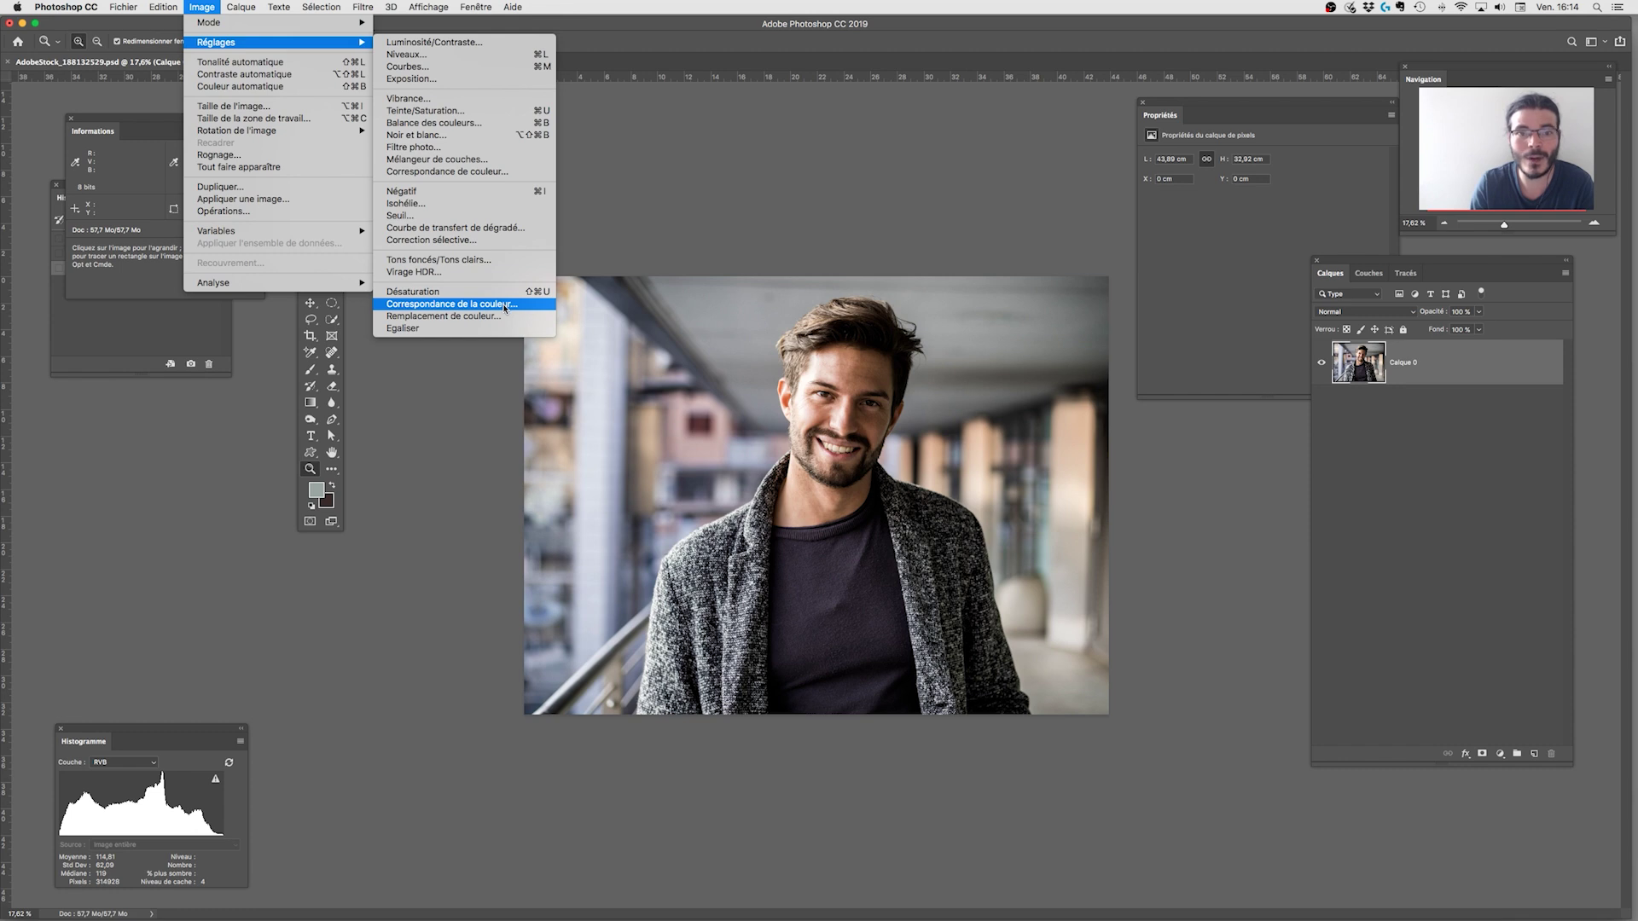
left_click(1443, 372)
Add a Color Lookup (Correspondance de couleur) adjustment layer above Calque 0.
left_click_drag(1355, 274, 1244, 271)
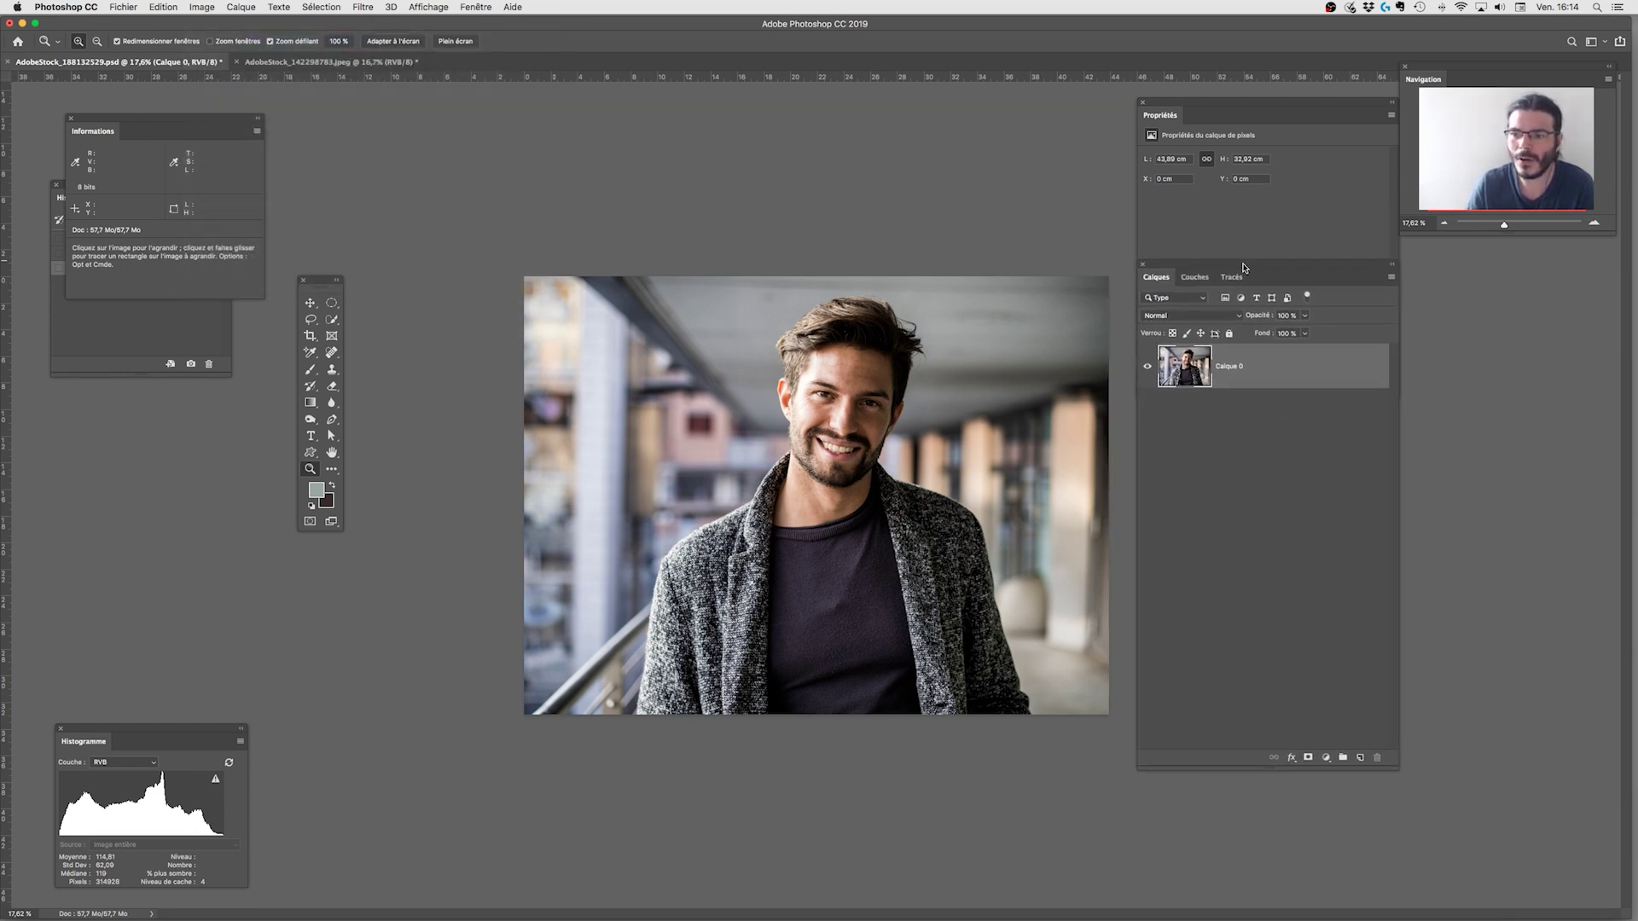
left_click(1332, 761)
left_click(1331, 761)
left_click(1332, 761)
mouse_move(1377, 914)
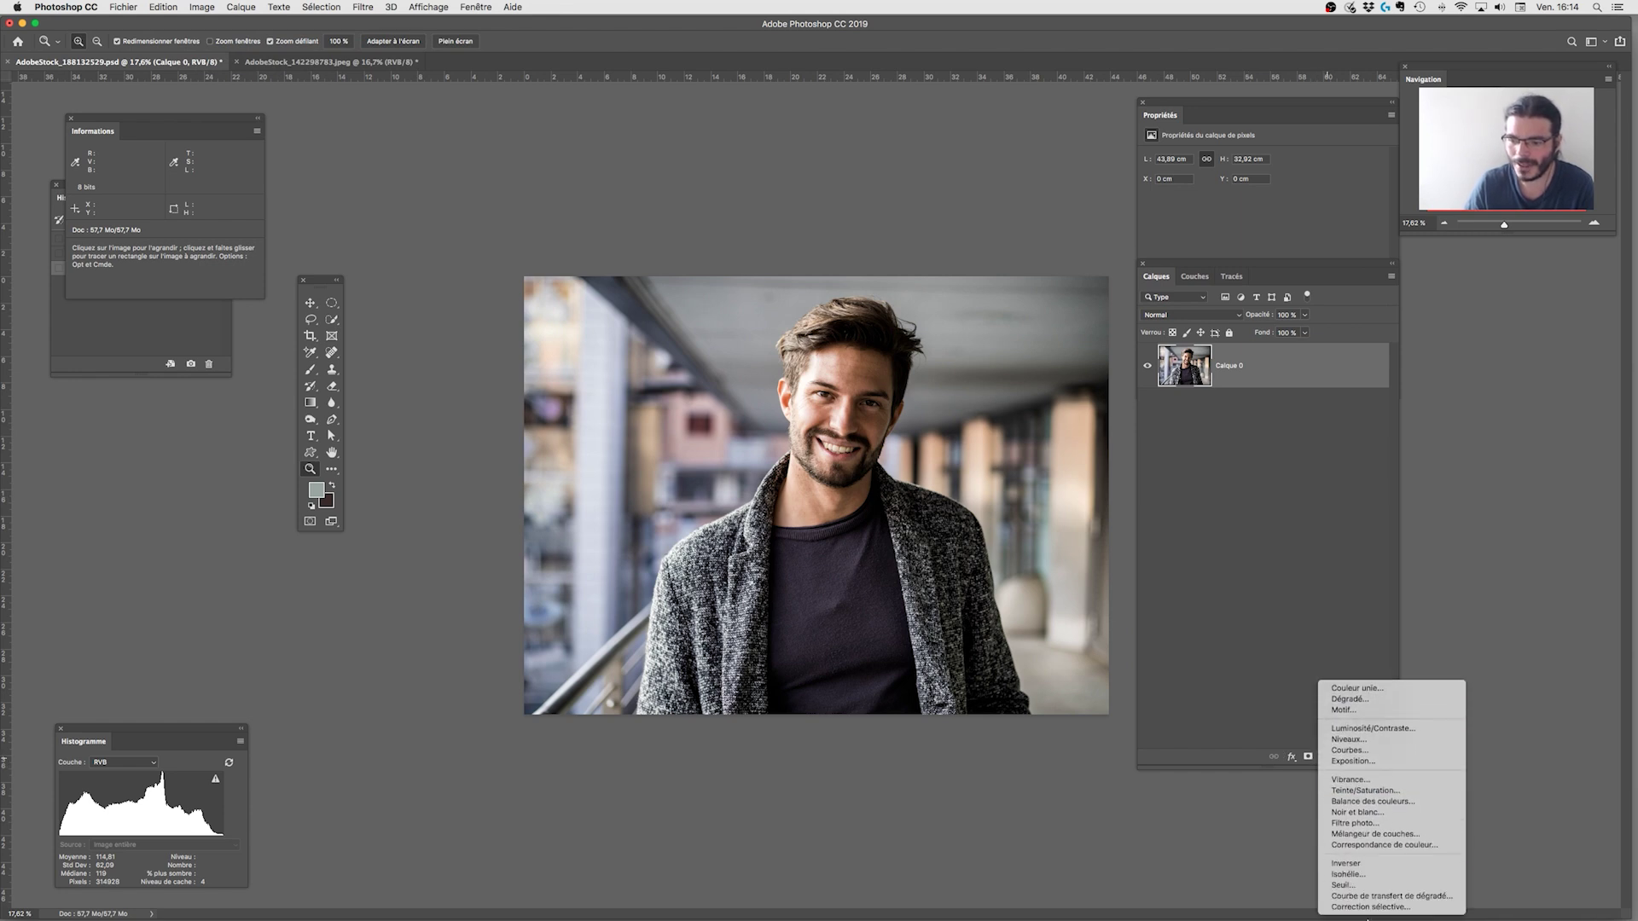
left_click(1407, 845)
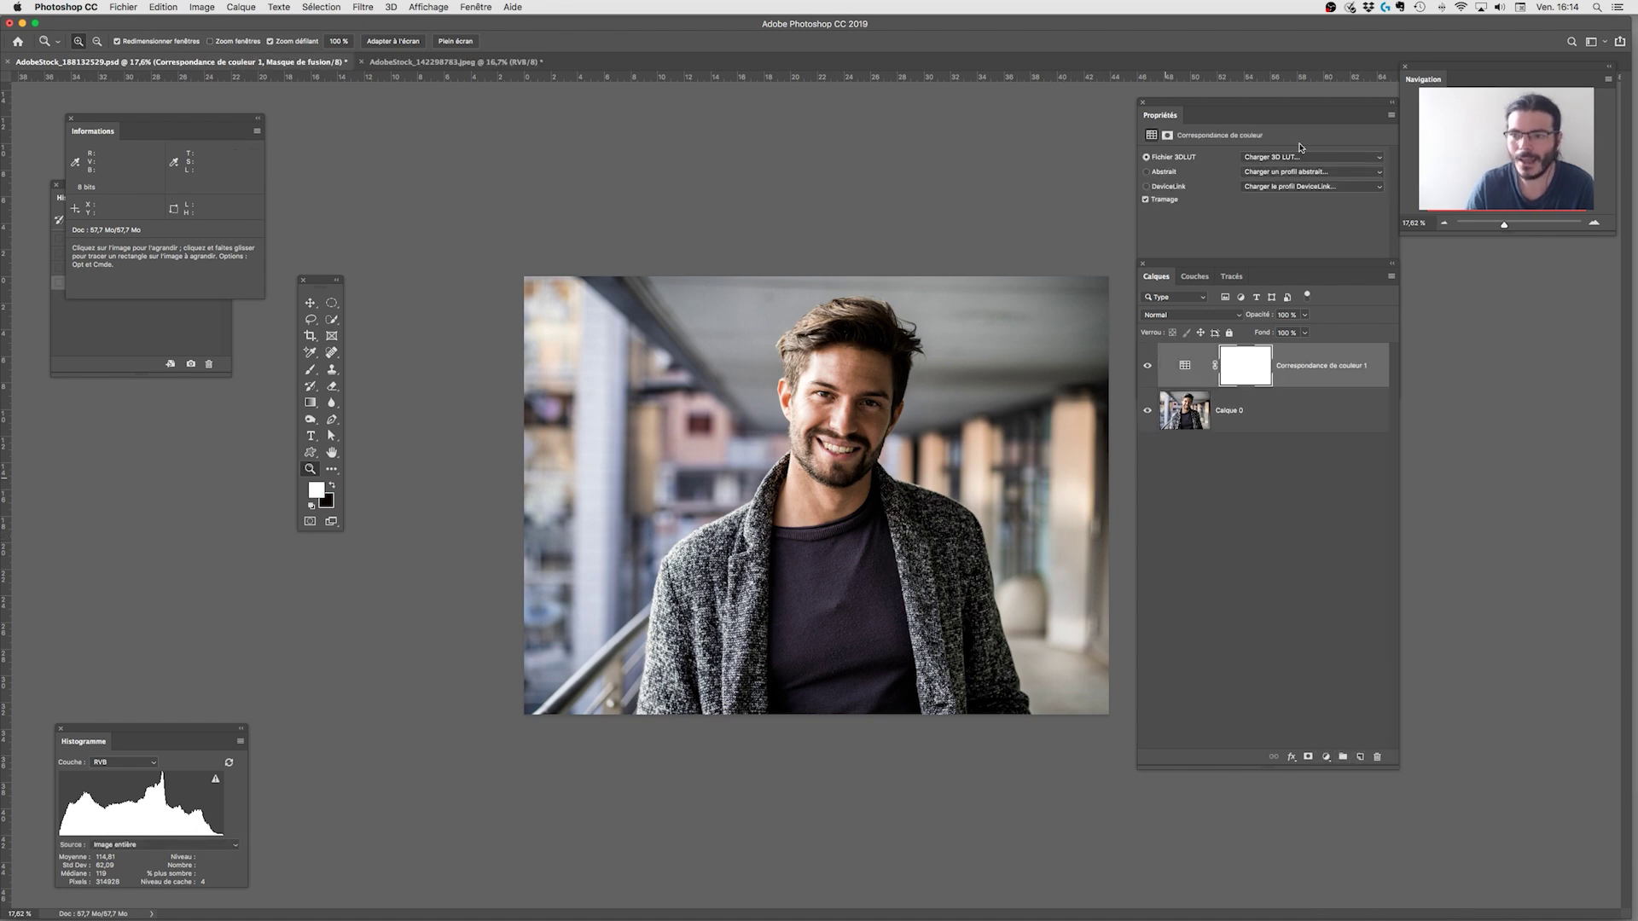
Try the 2Strip.look and Bleach Bypass.look 3D LUTs on the Color Lookup layer.
left_click(1220, 108)
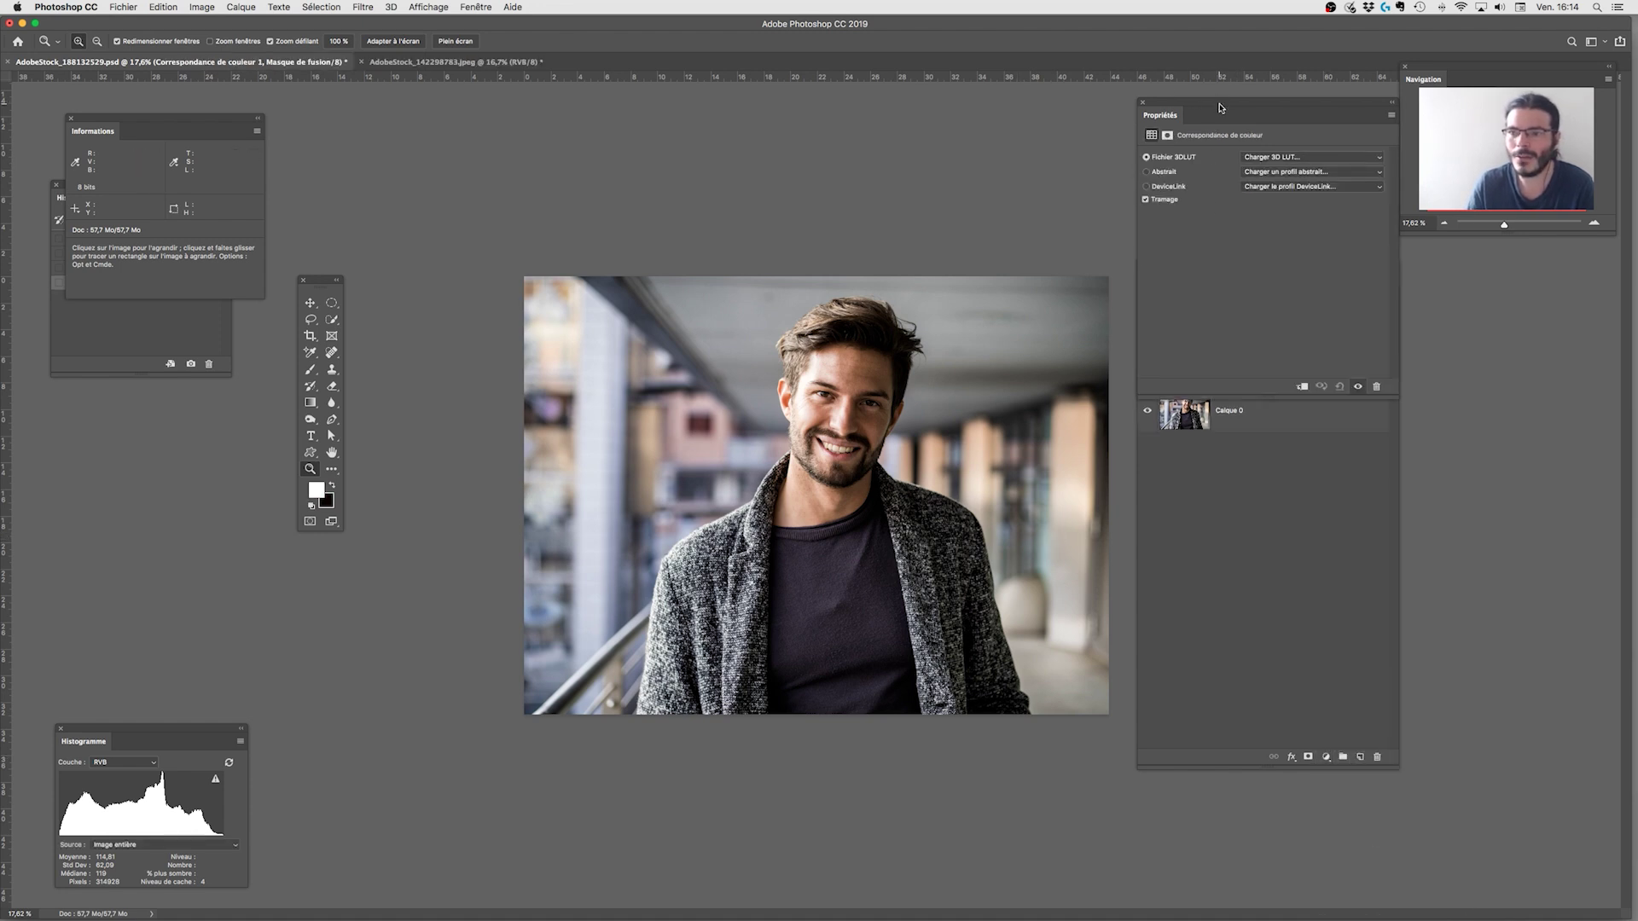
left_click_drag(1220, 107, 1200, 110)
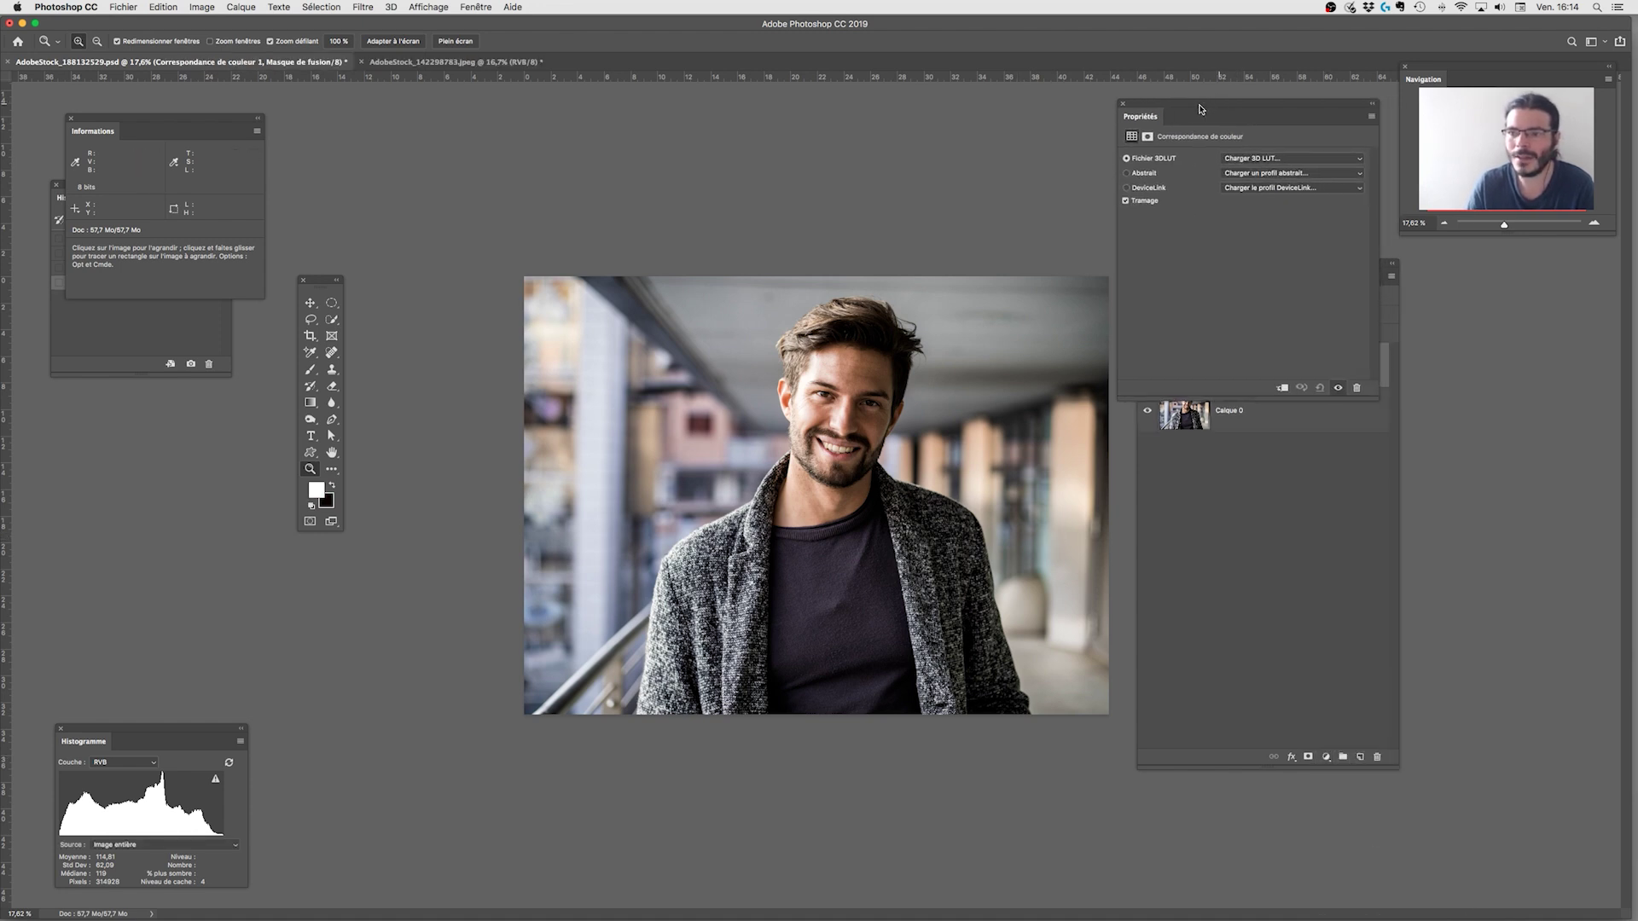
left_click(1249, 161)
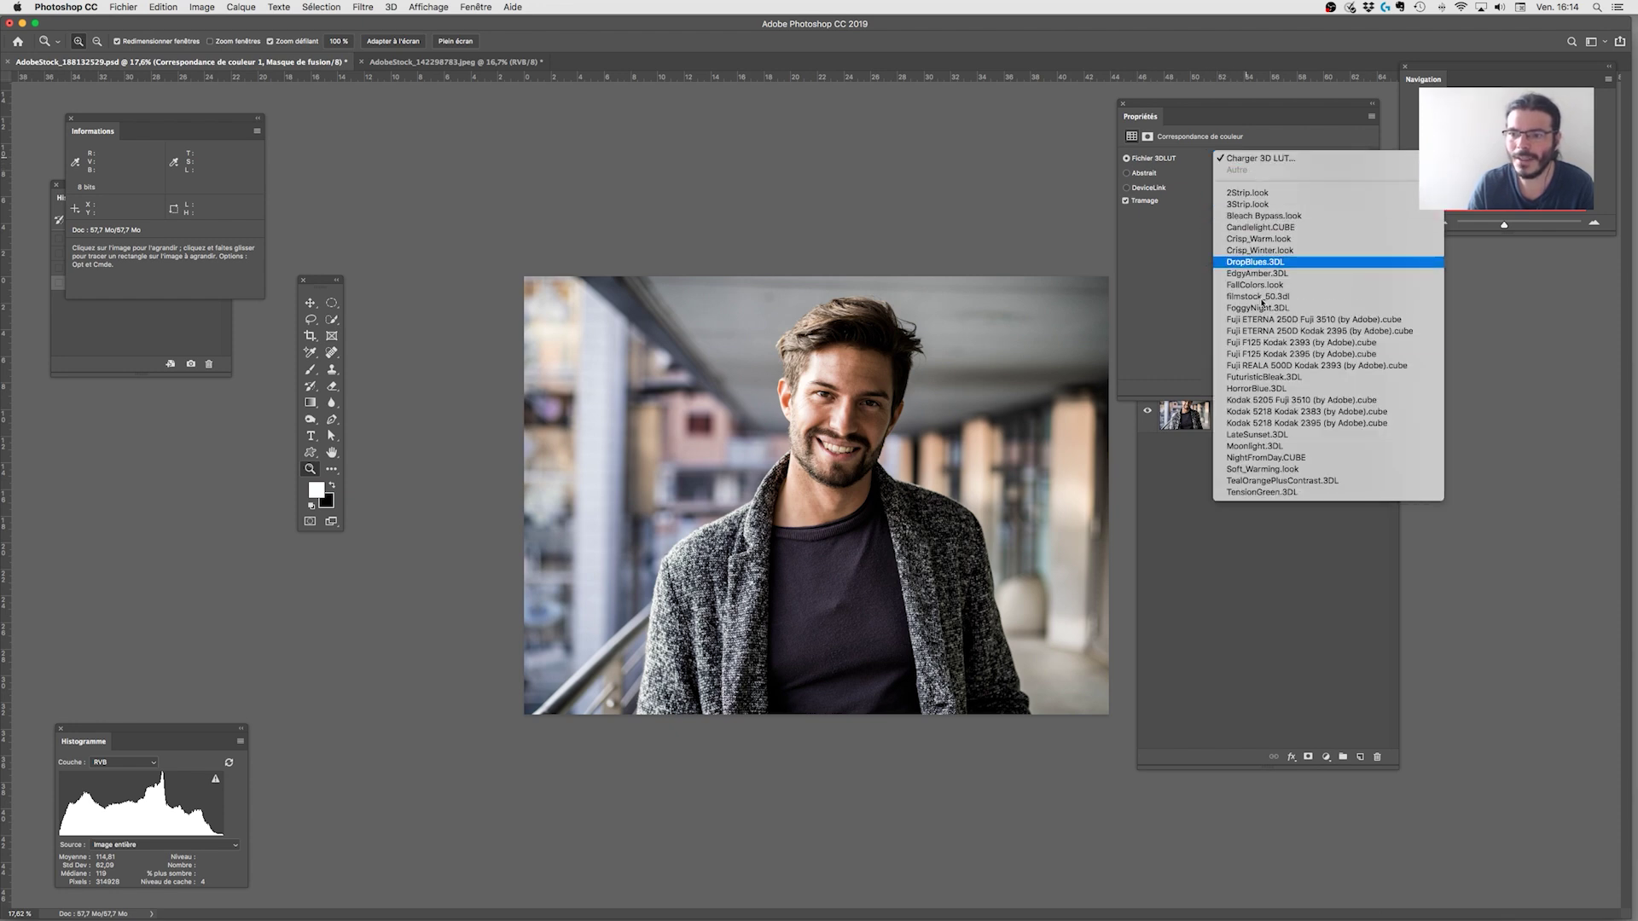
left_click(1270, 194)
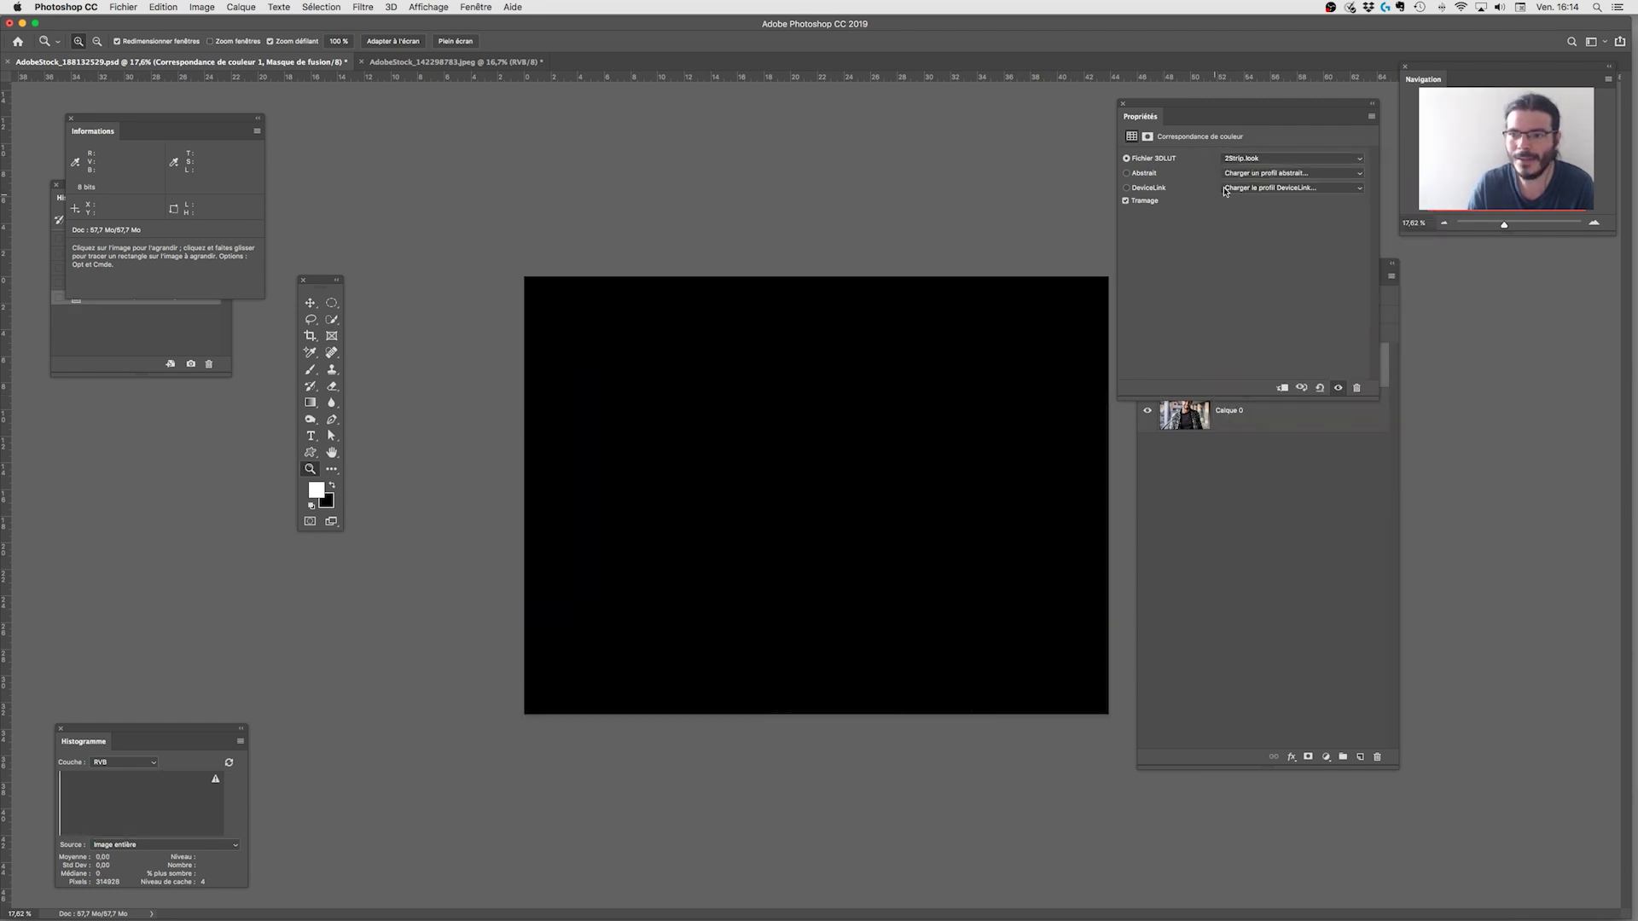
left_click_drag(1259, 103, 1371, 248)
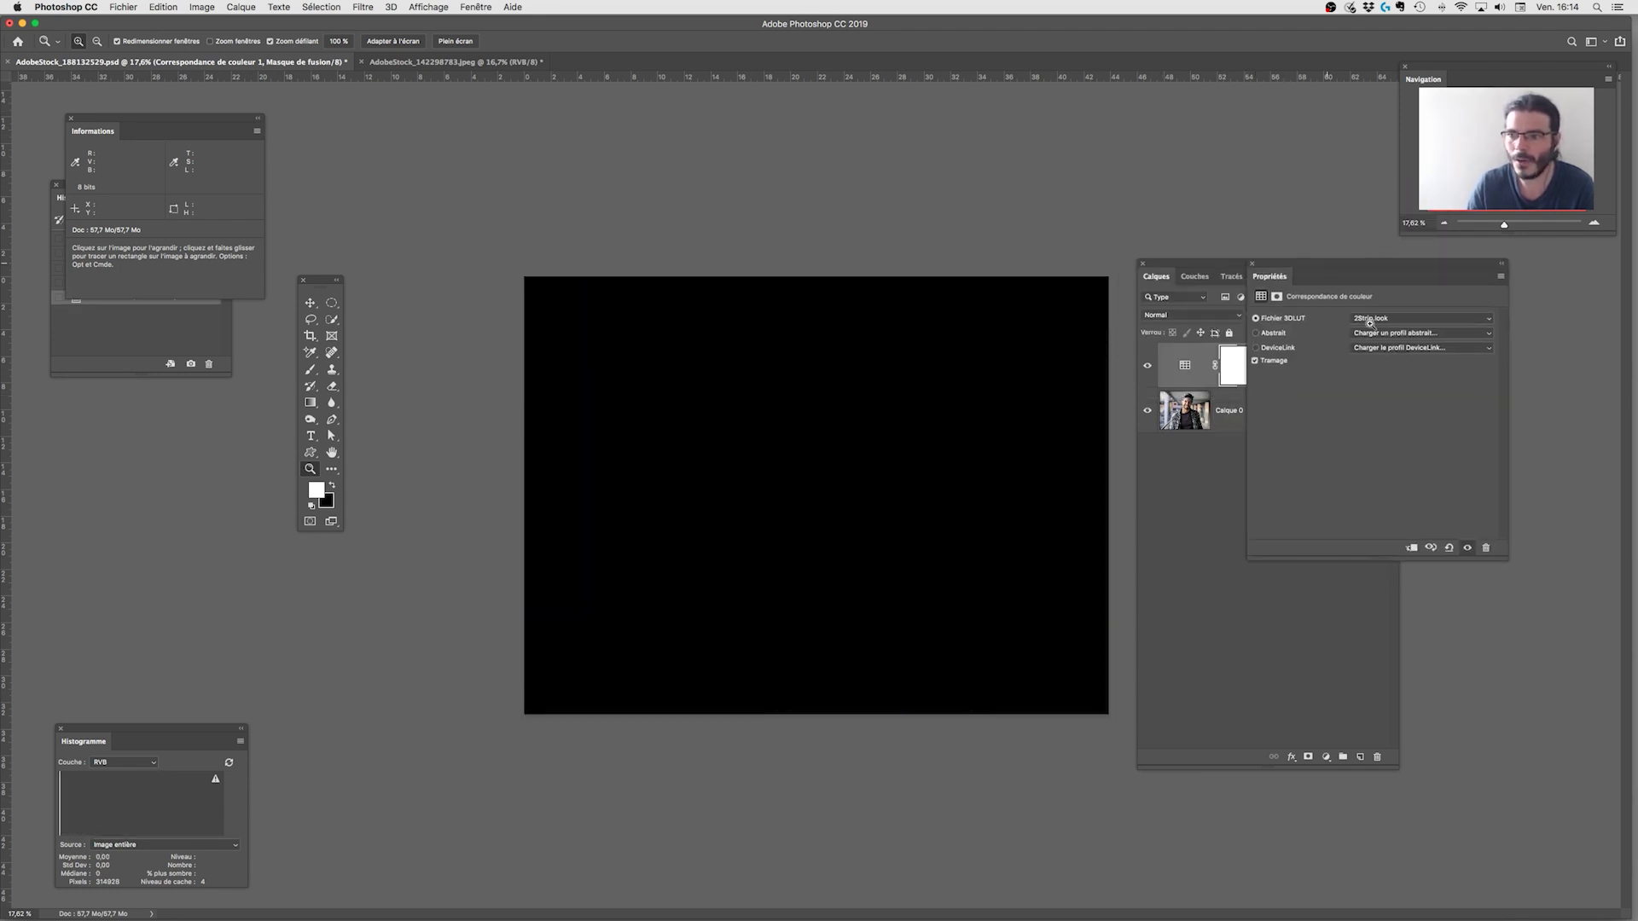
left_click(1375, 321)
left_click(1387, 343)
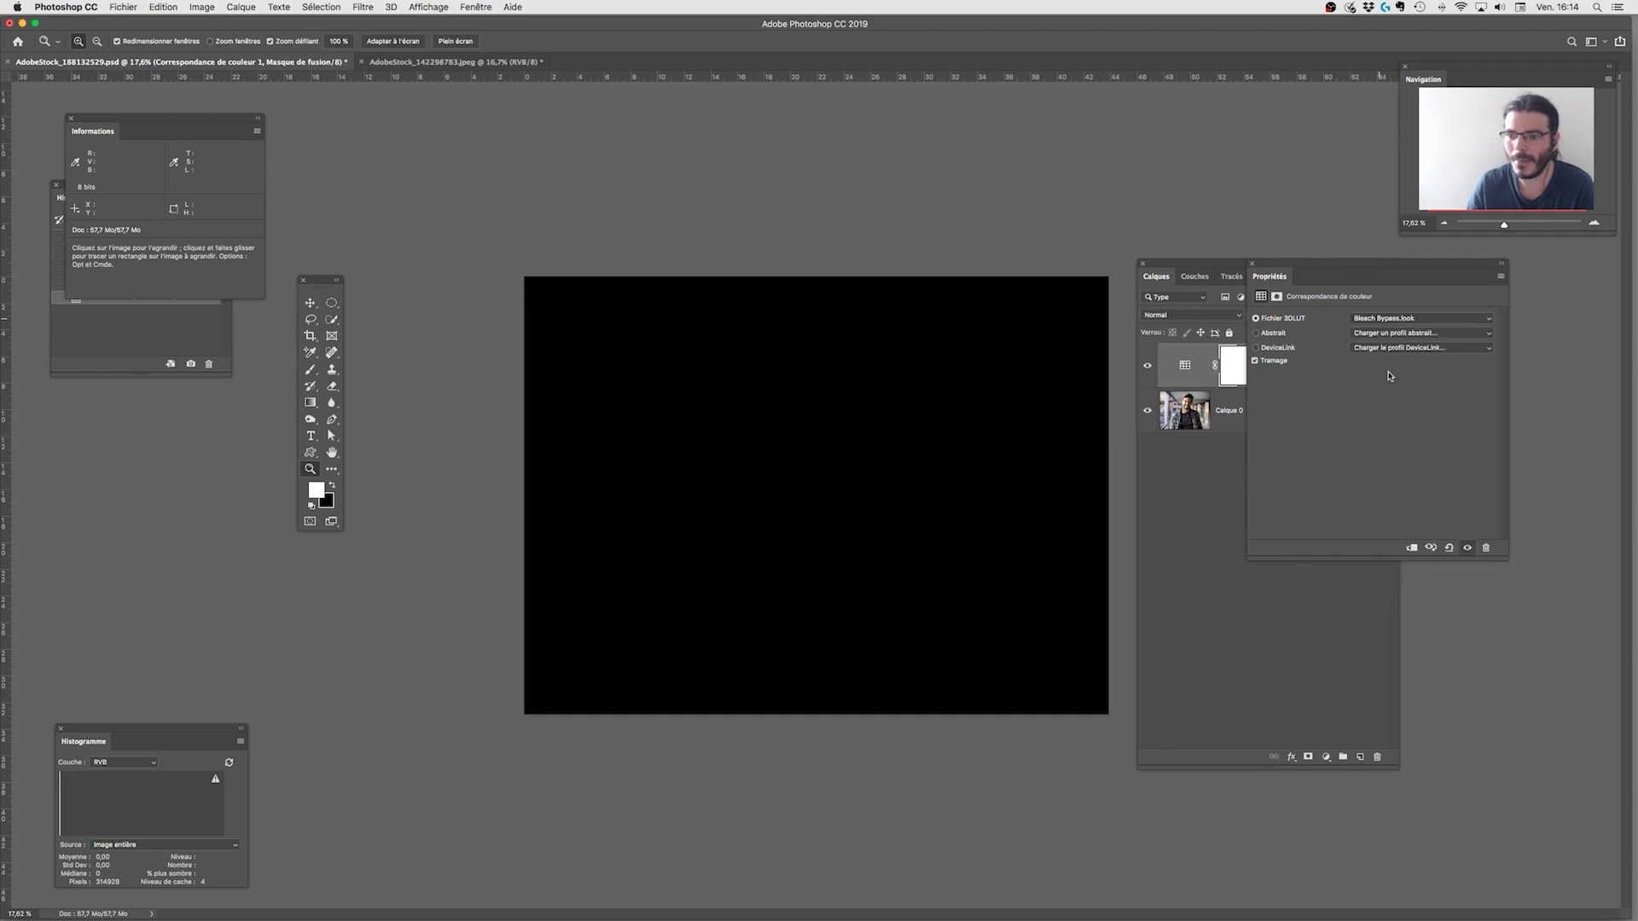
Try the Candlelight.CUBE, Crisp_Warm.look and Fuji ETERNA 250D Fuji 3510 LUTs on the Color Lookup layer.
left_click(1388, 321)
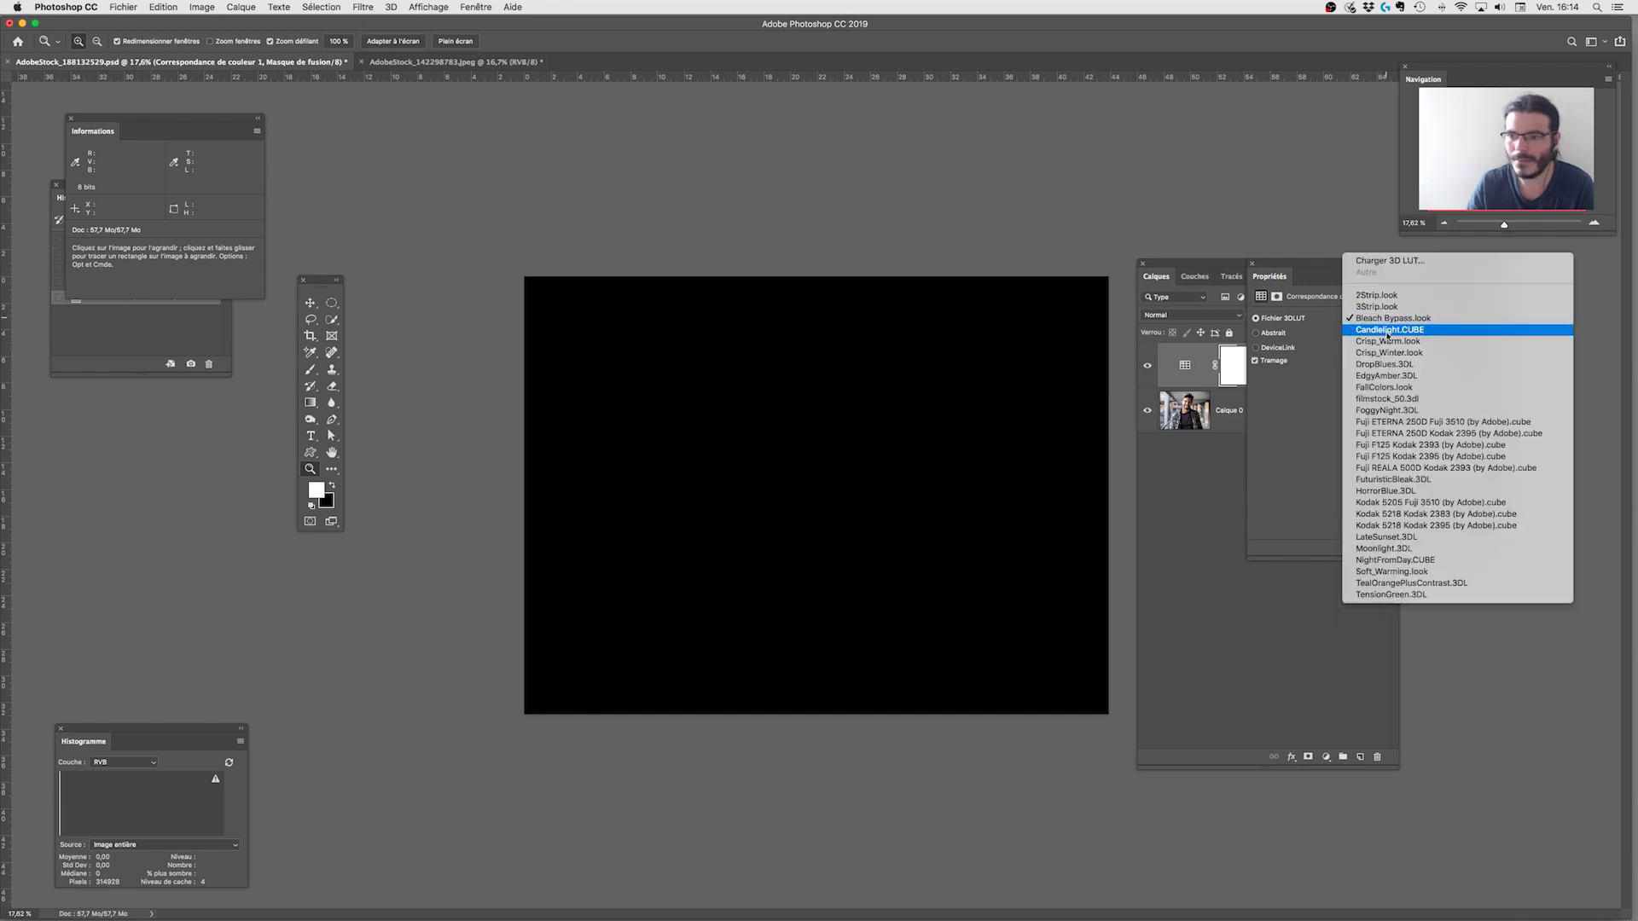
left_click(1388, 331)
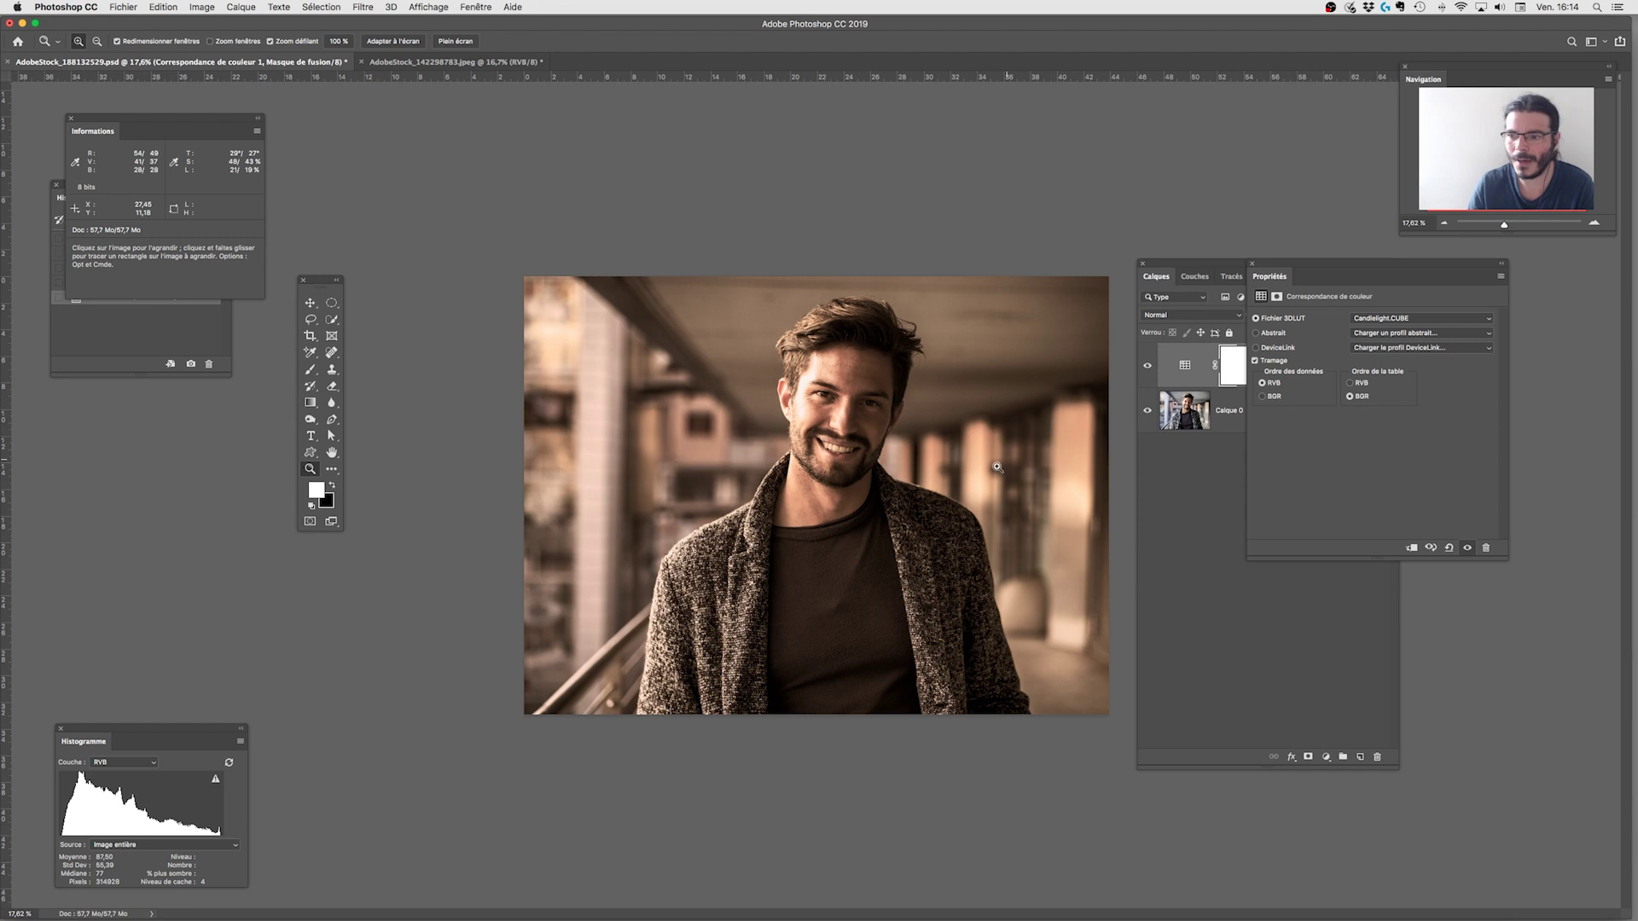
left_click(1363, 321)
left_click(1400, 331)
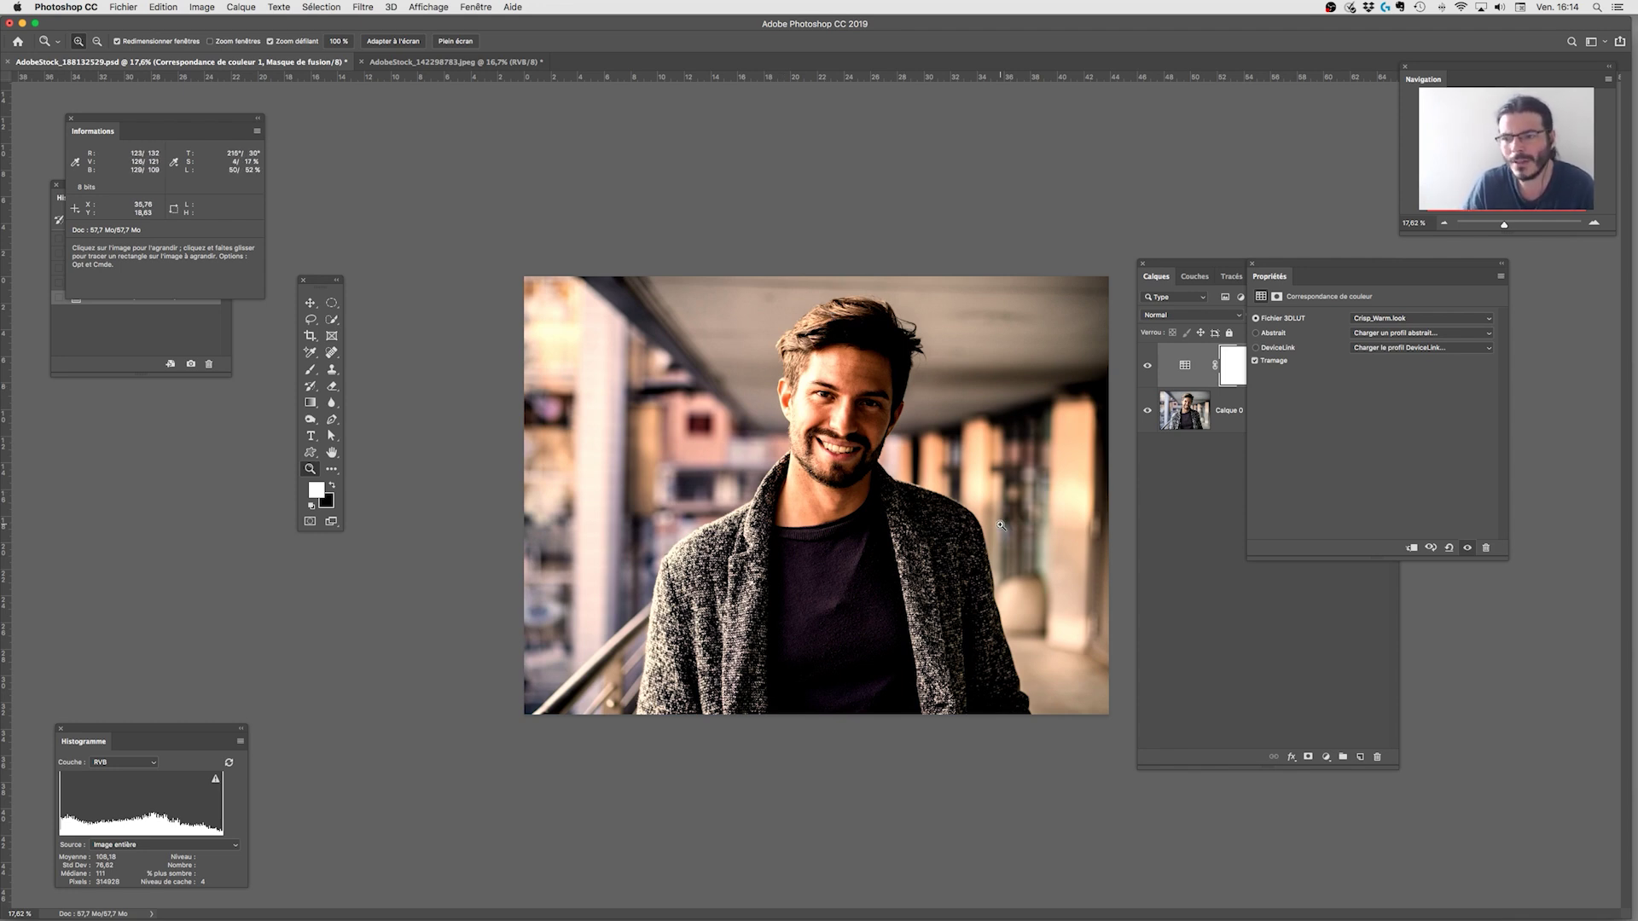
left_click(1388, 318)
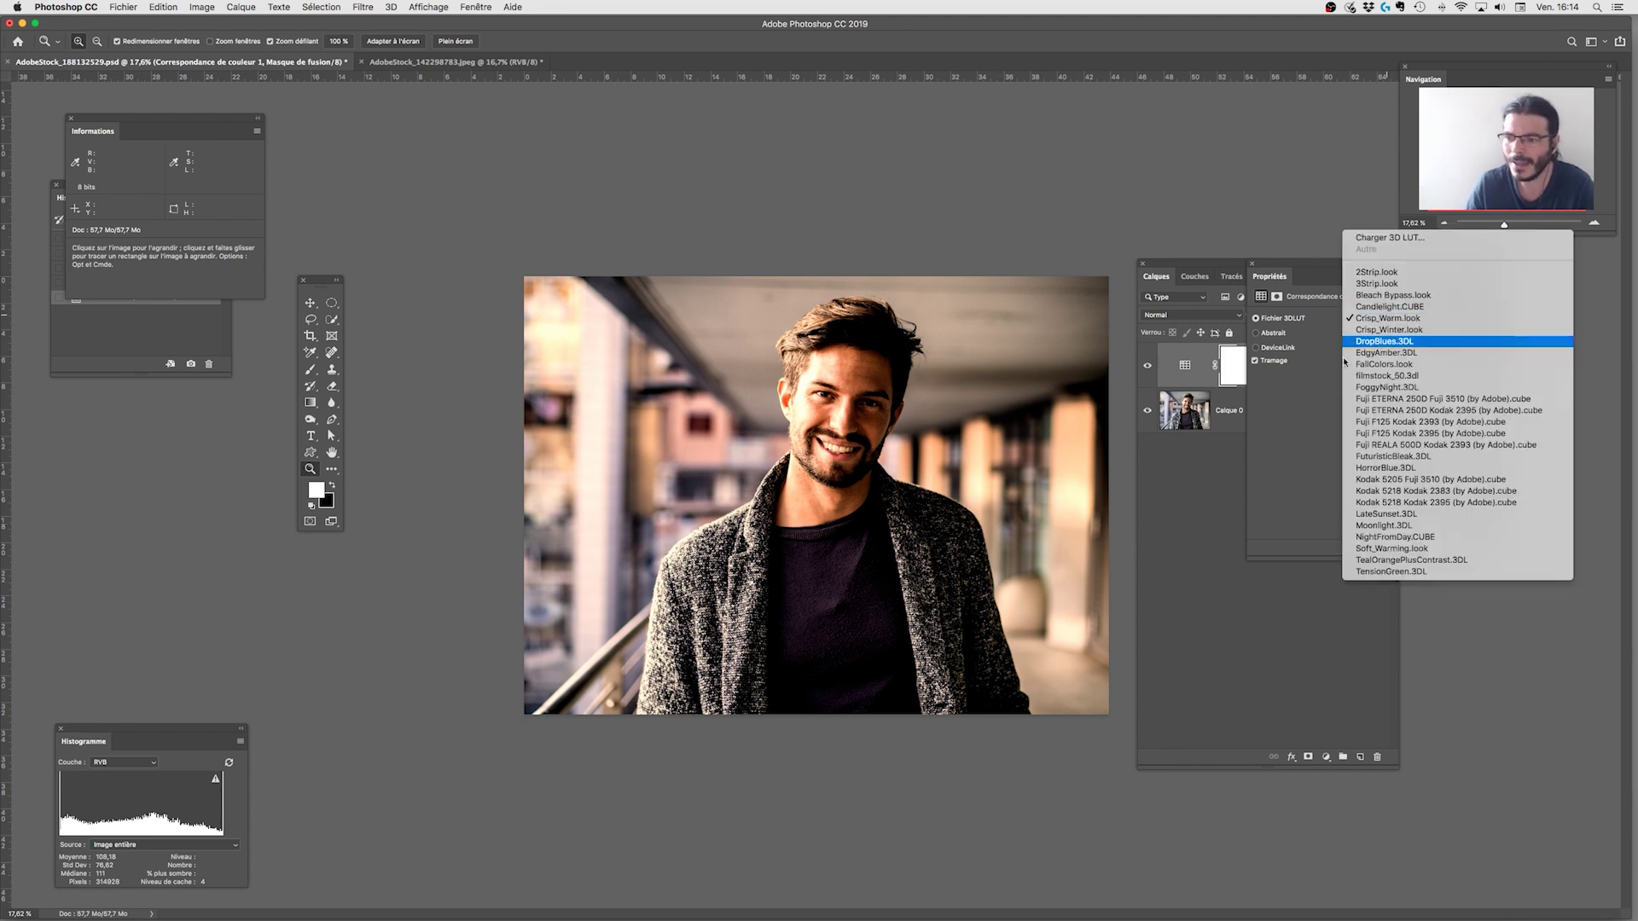
left_click(1400, 398)
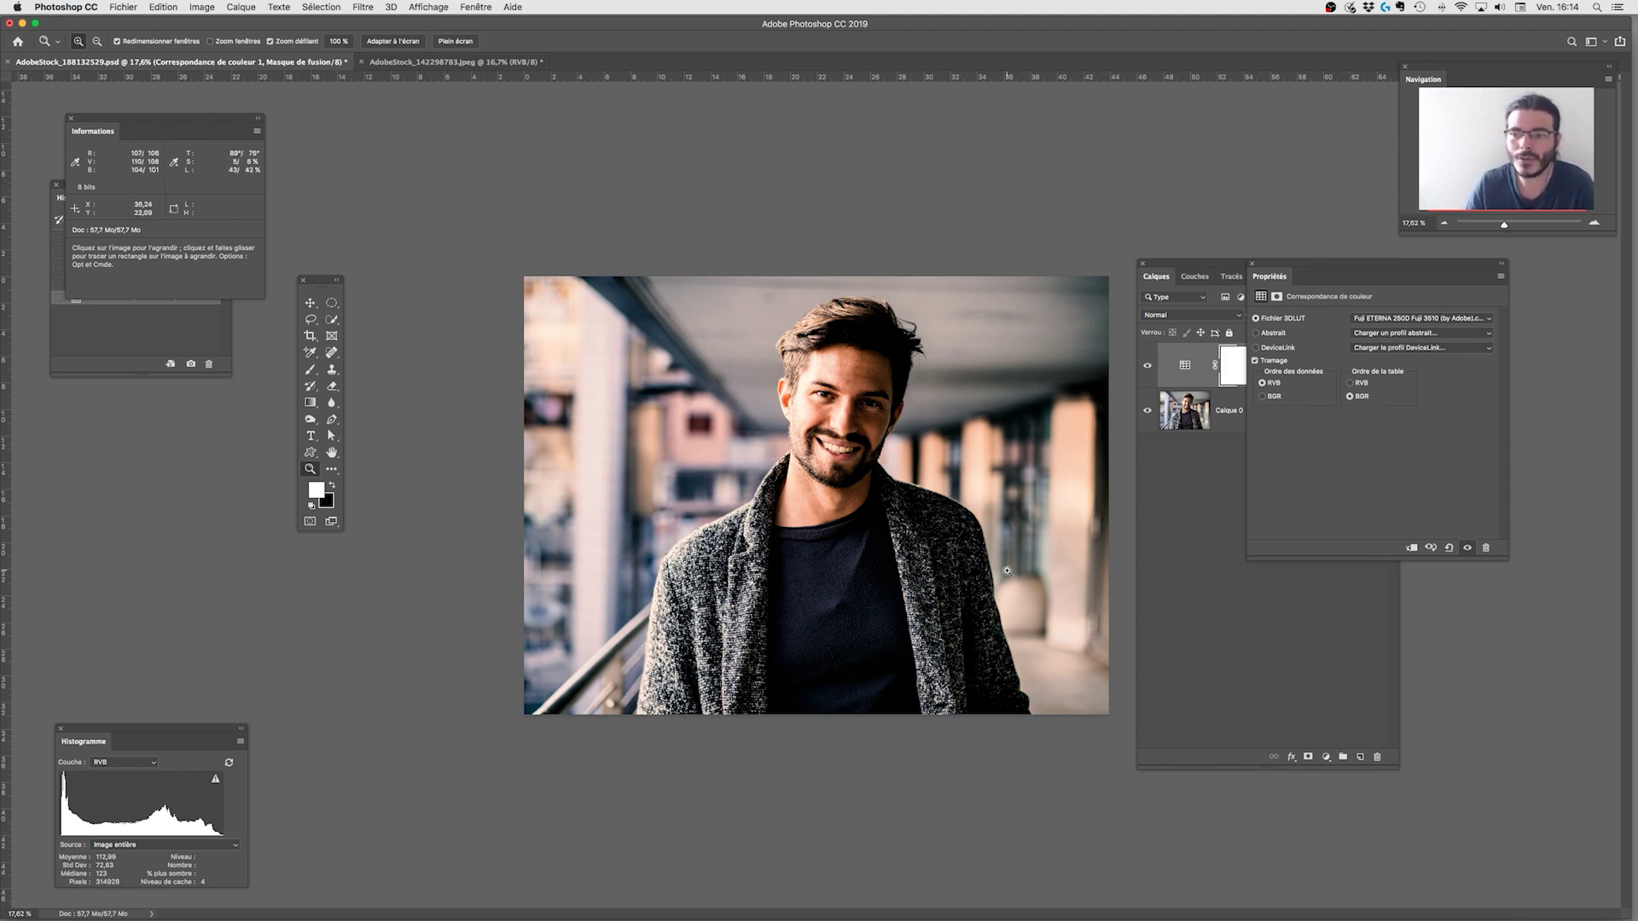
Reduce the Color Lookup layer's opacity to 42% and review the available blend modes.
left_click_drag(1338, 277, 1424, 403)
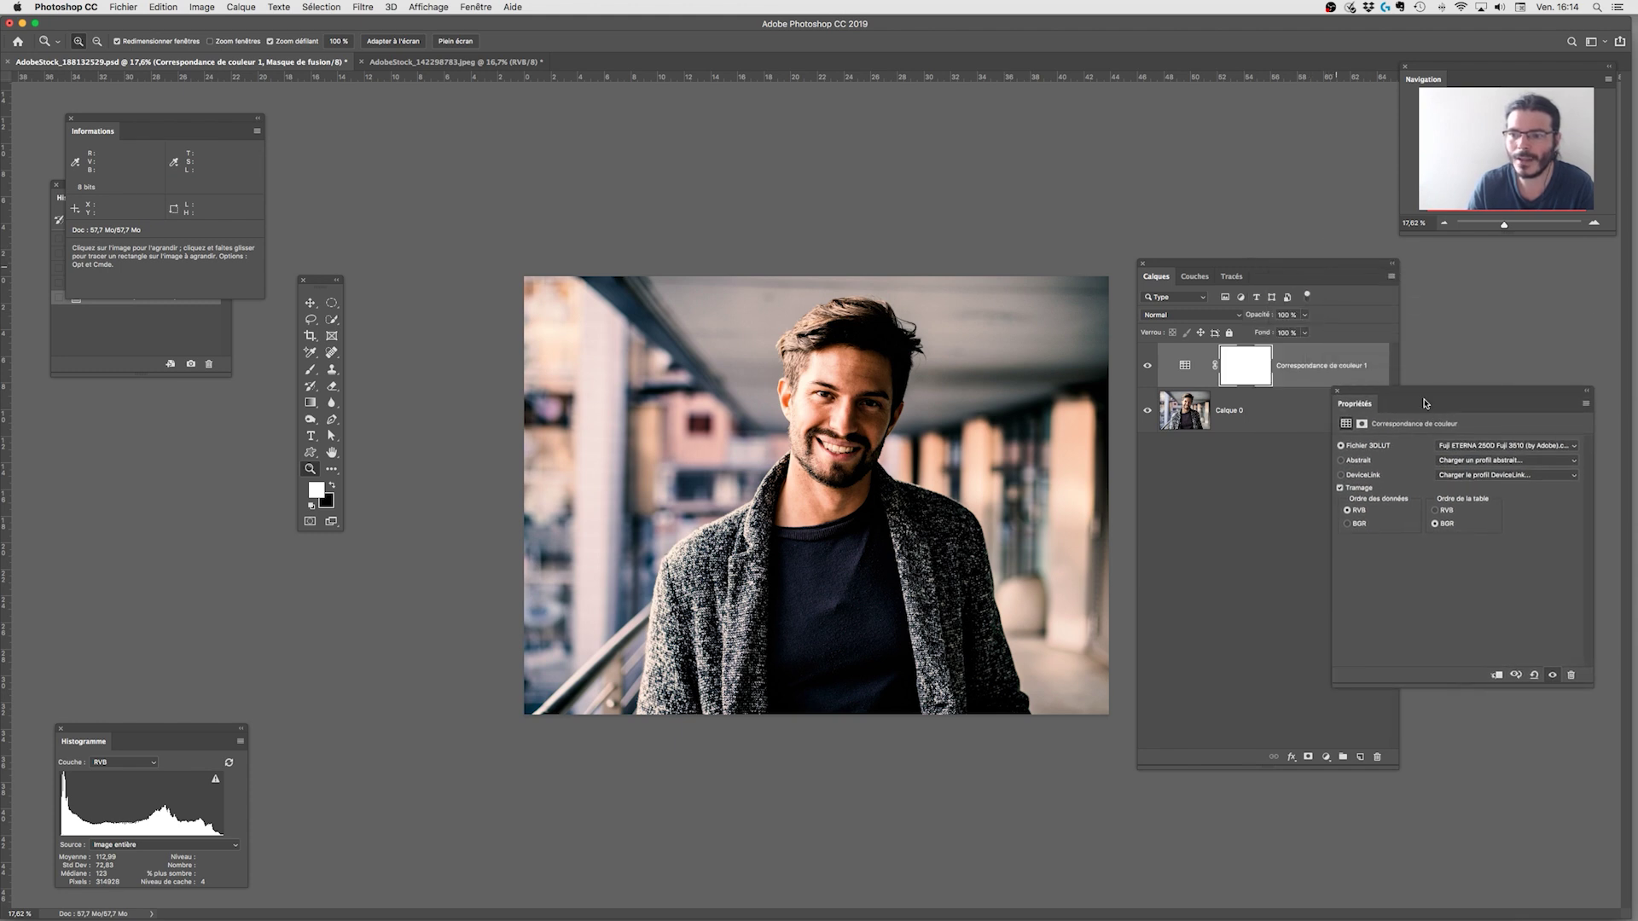
left_click(1304, 315)
left_click_drag(1297, 332, 1268, 333)
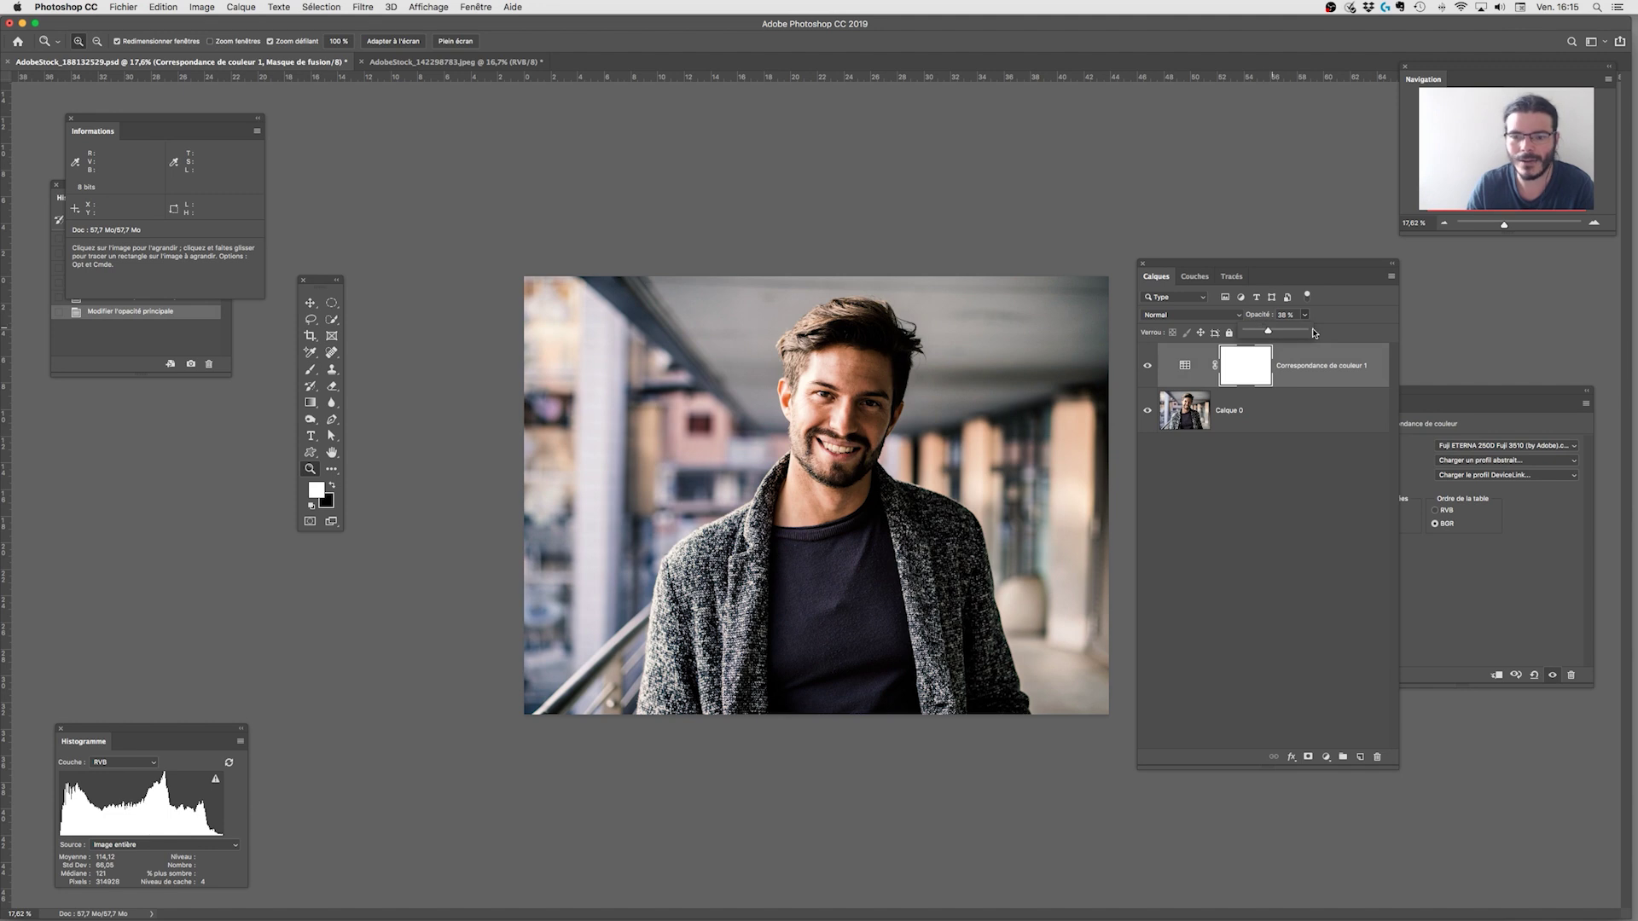
left_click(1213, 316)
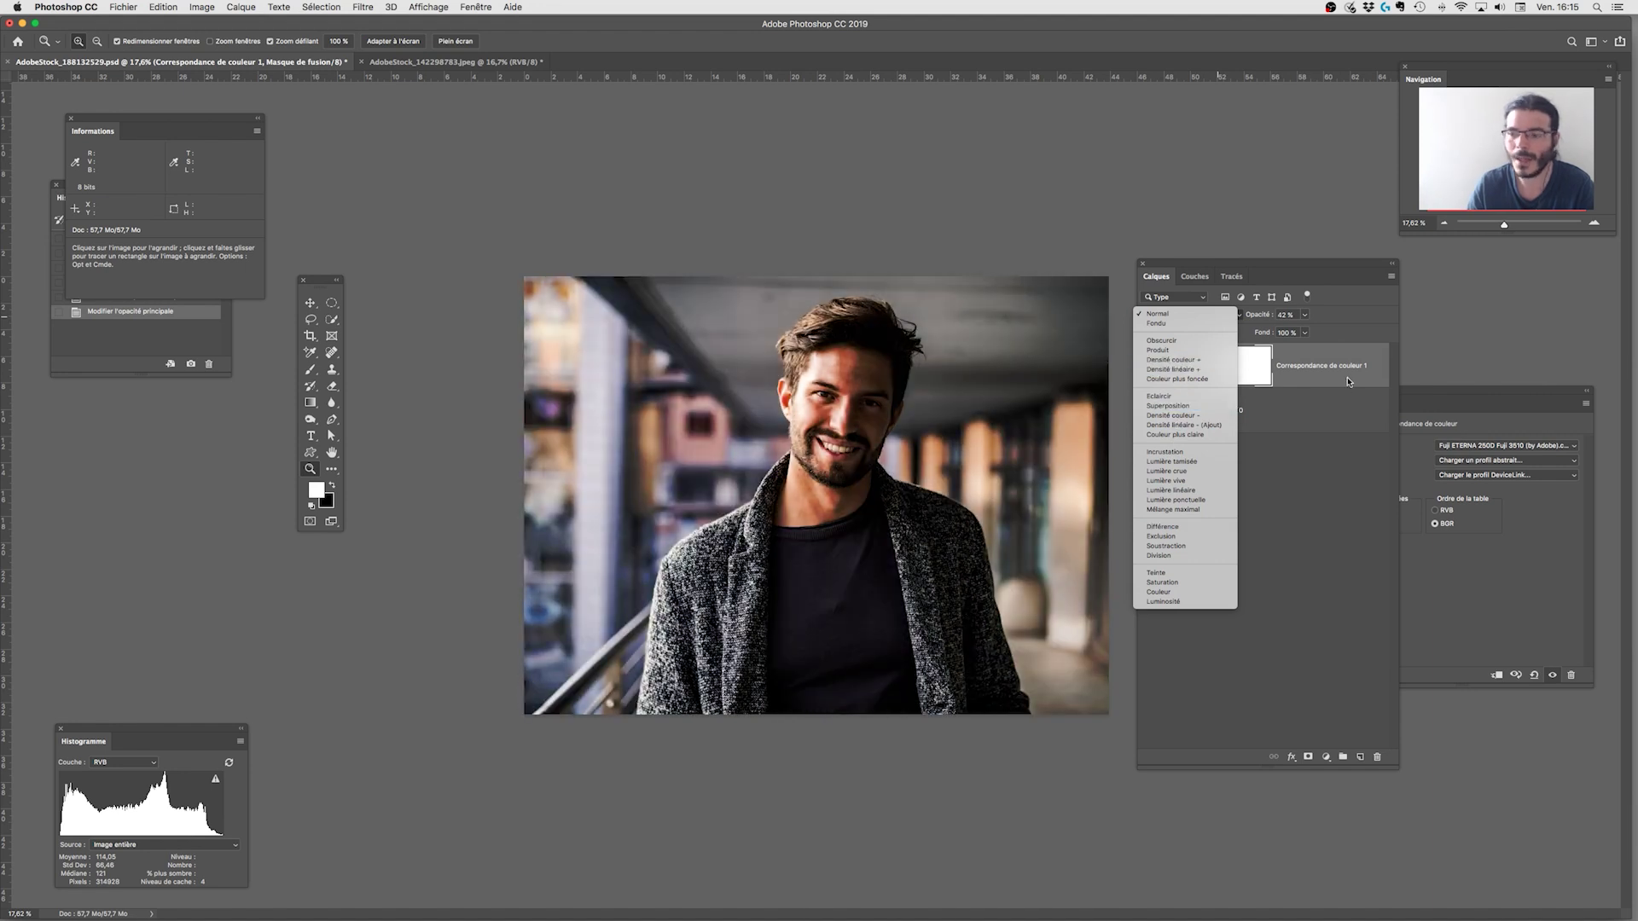
left_click(1241, 421)
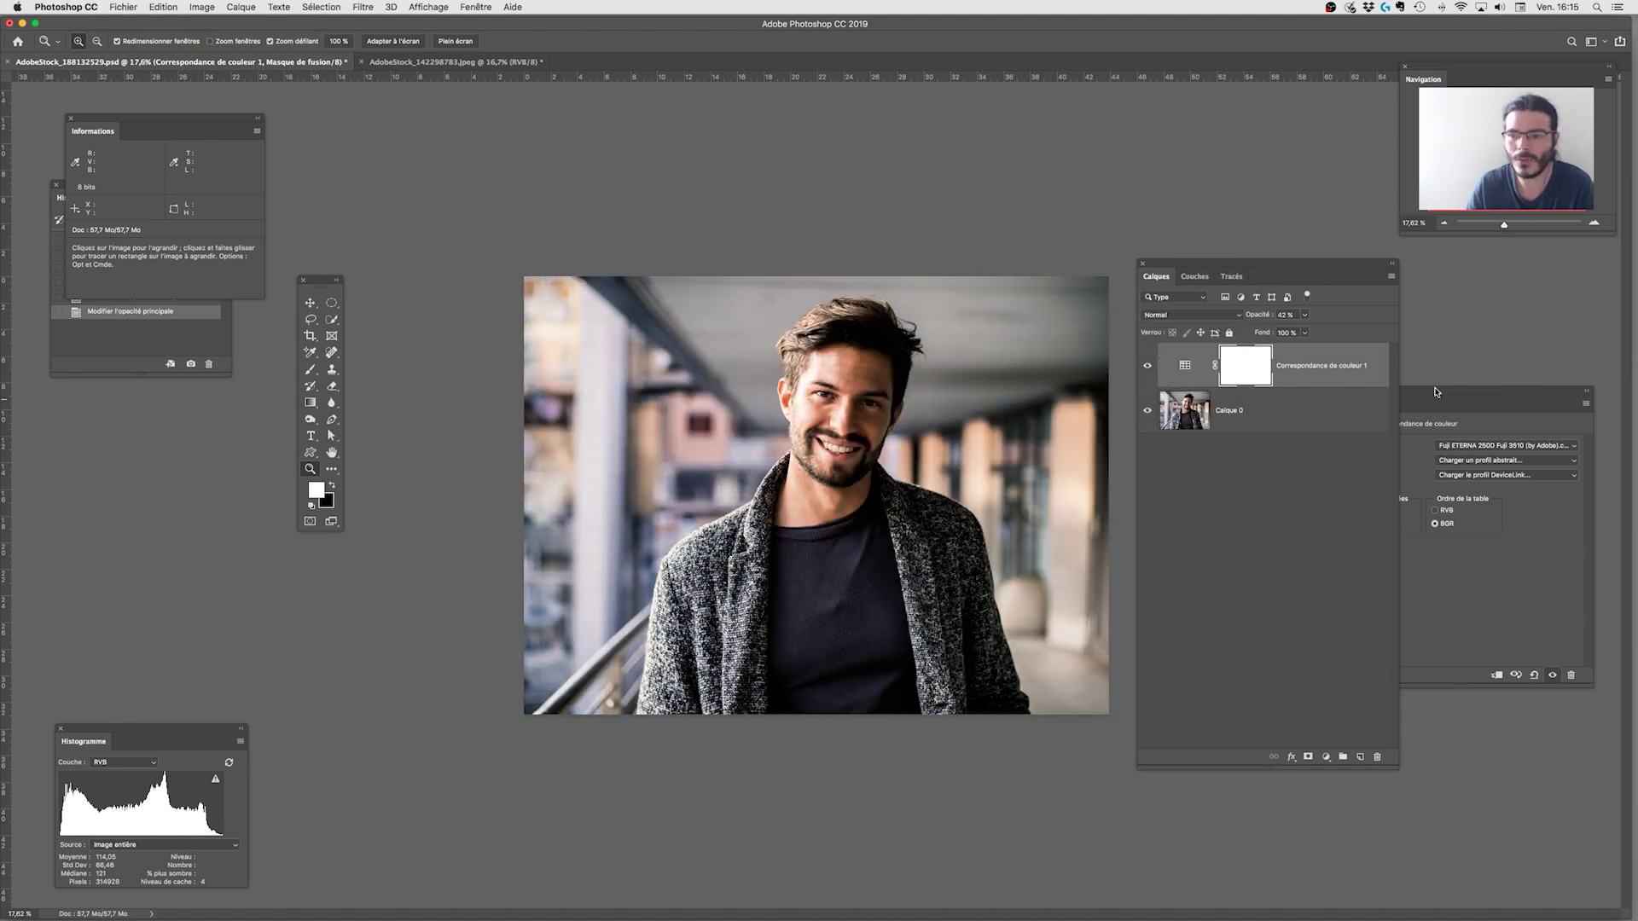
Try the FoggyNight.3DL and Moonlight.3DL LUTs on the Color Lookup layer.
left_click_drag(1436, 390, 1395, 290)
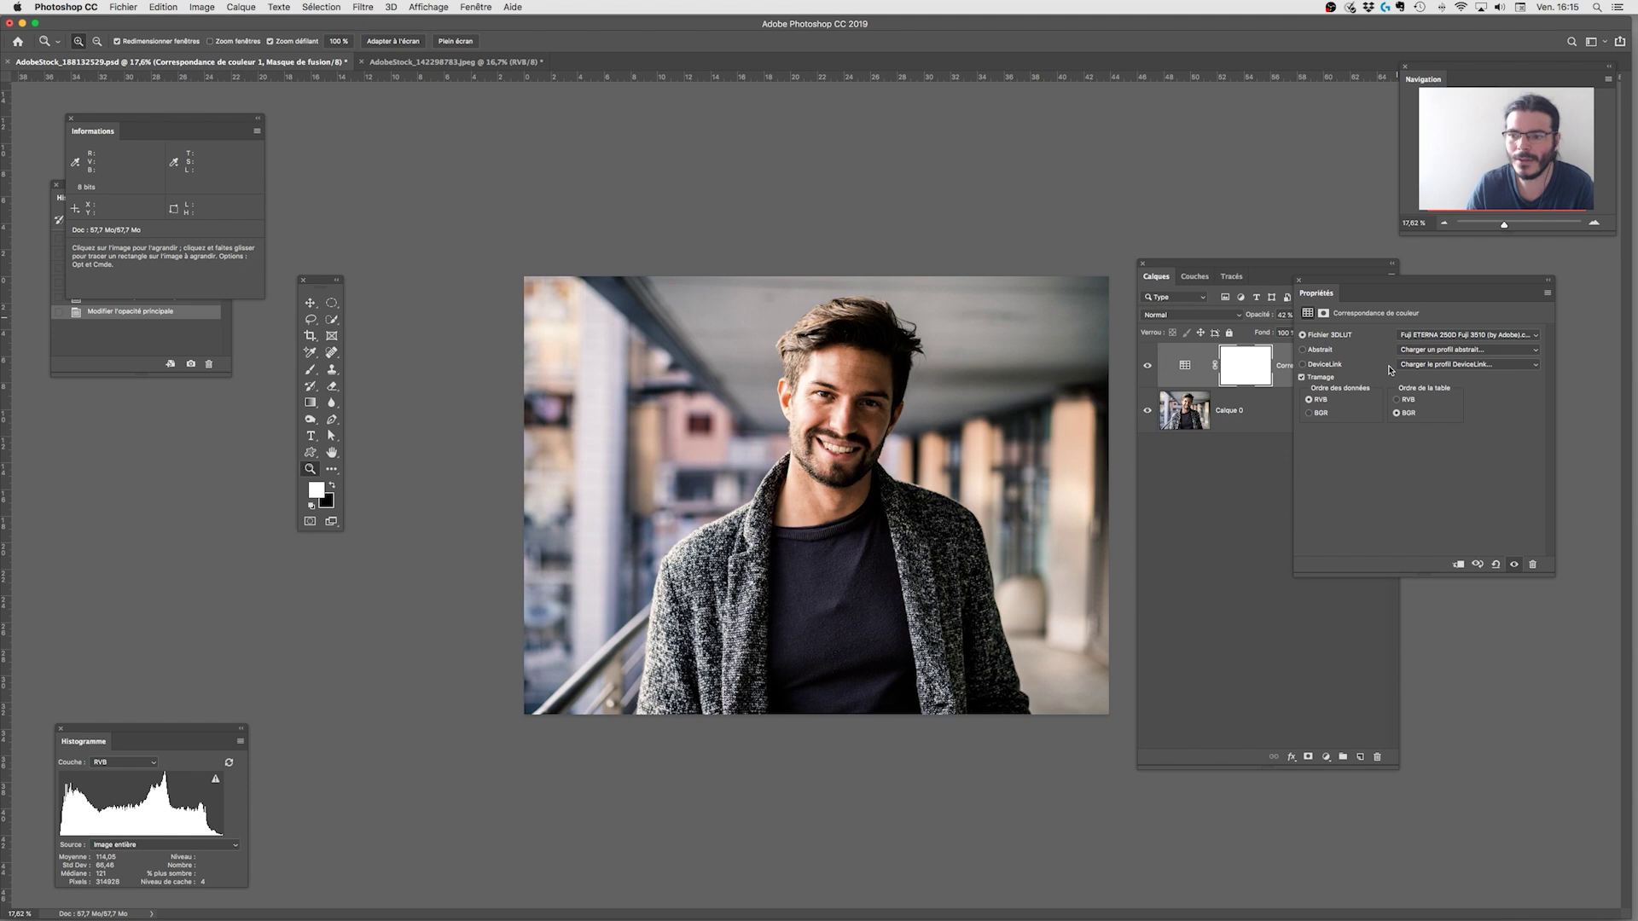
left_click(1425, 336)
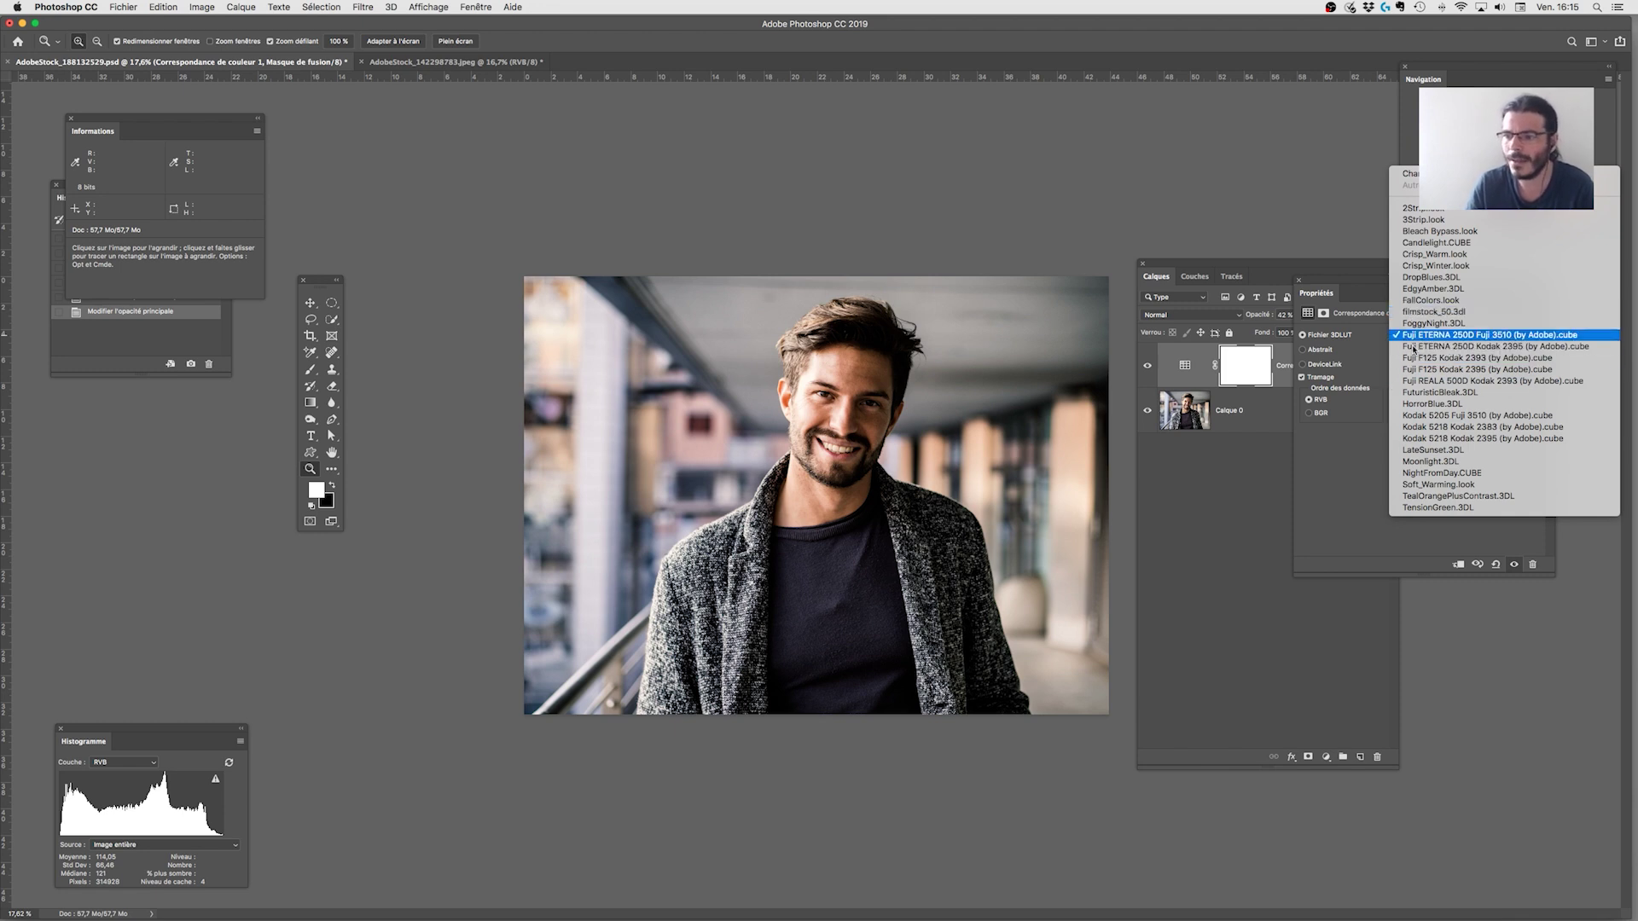
left_click(1440, 325)
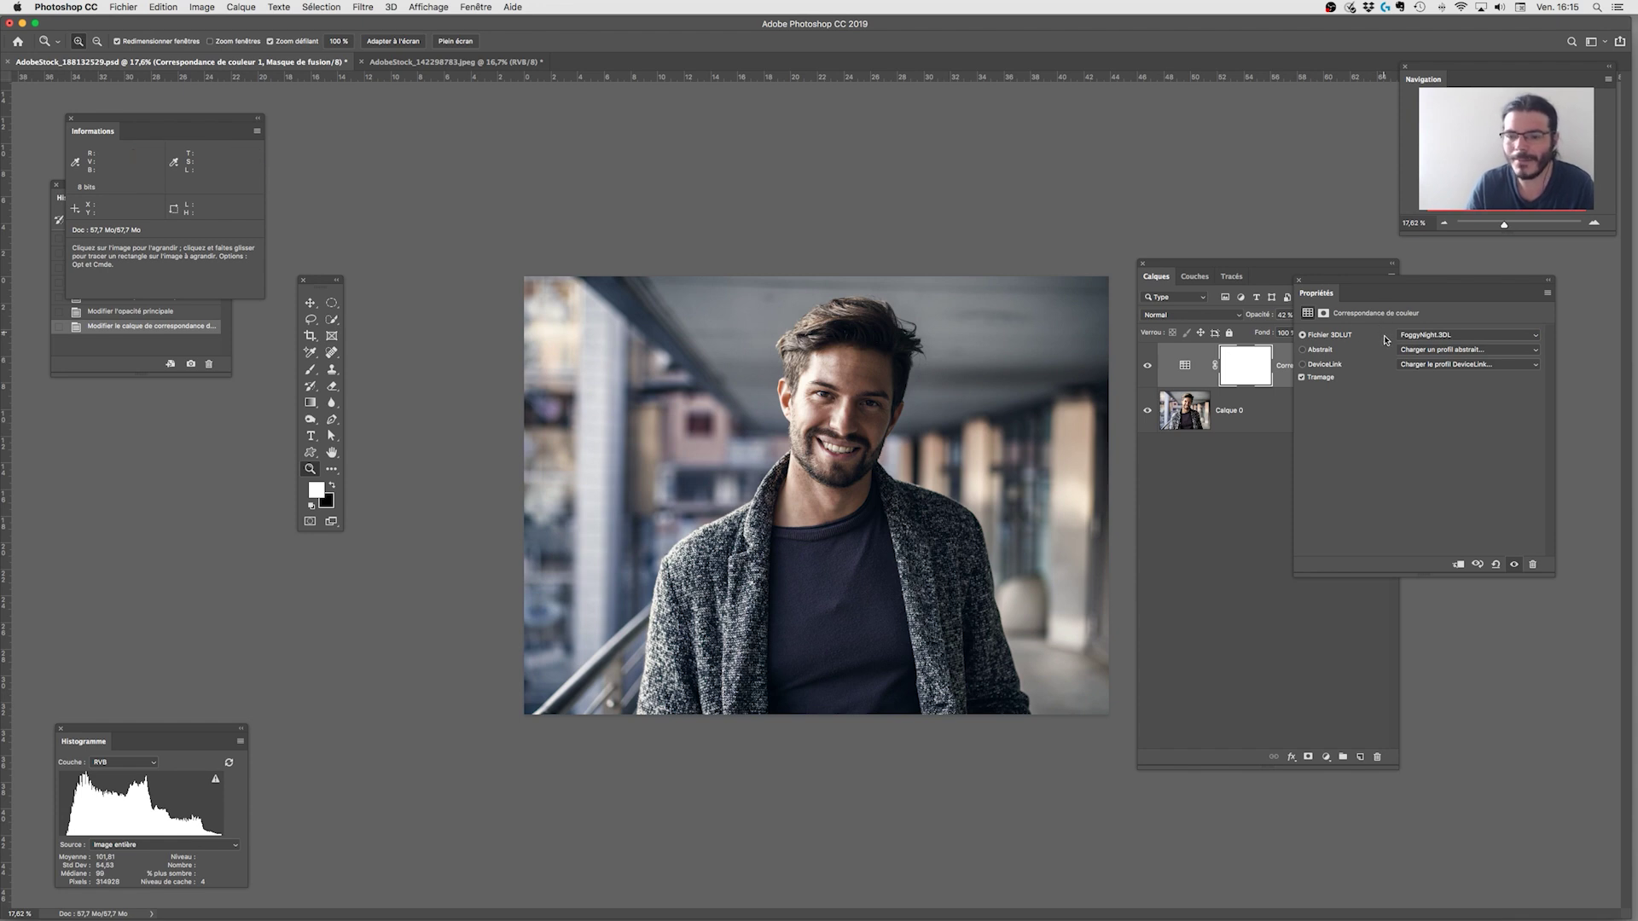
left_click(1427, 338)
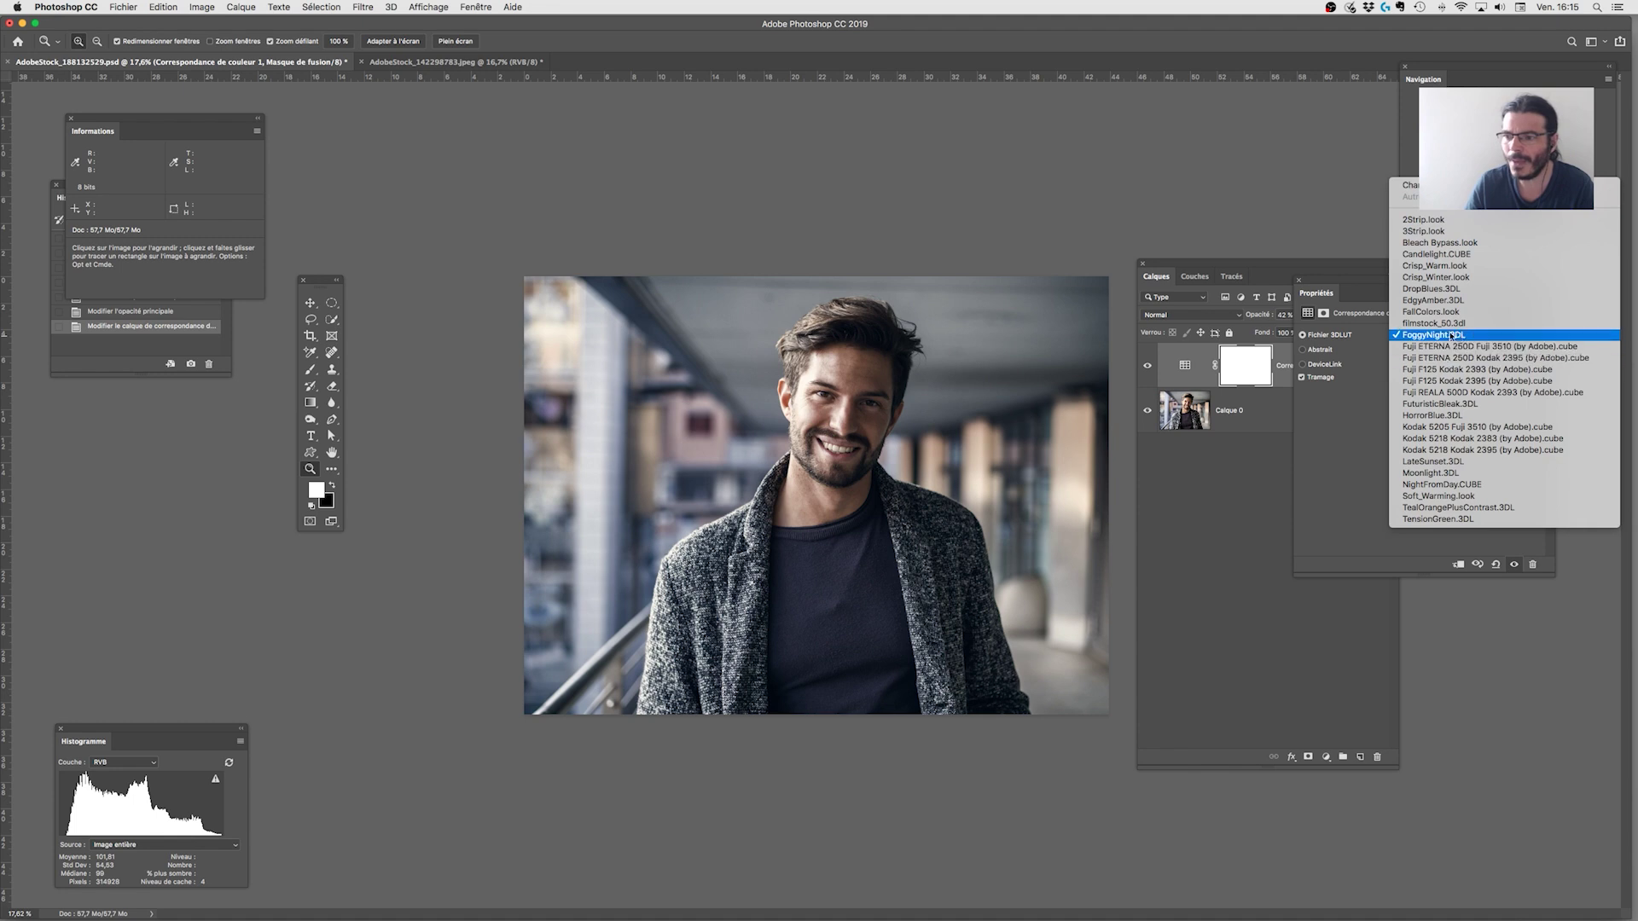
left_click(1447, 474)
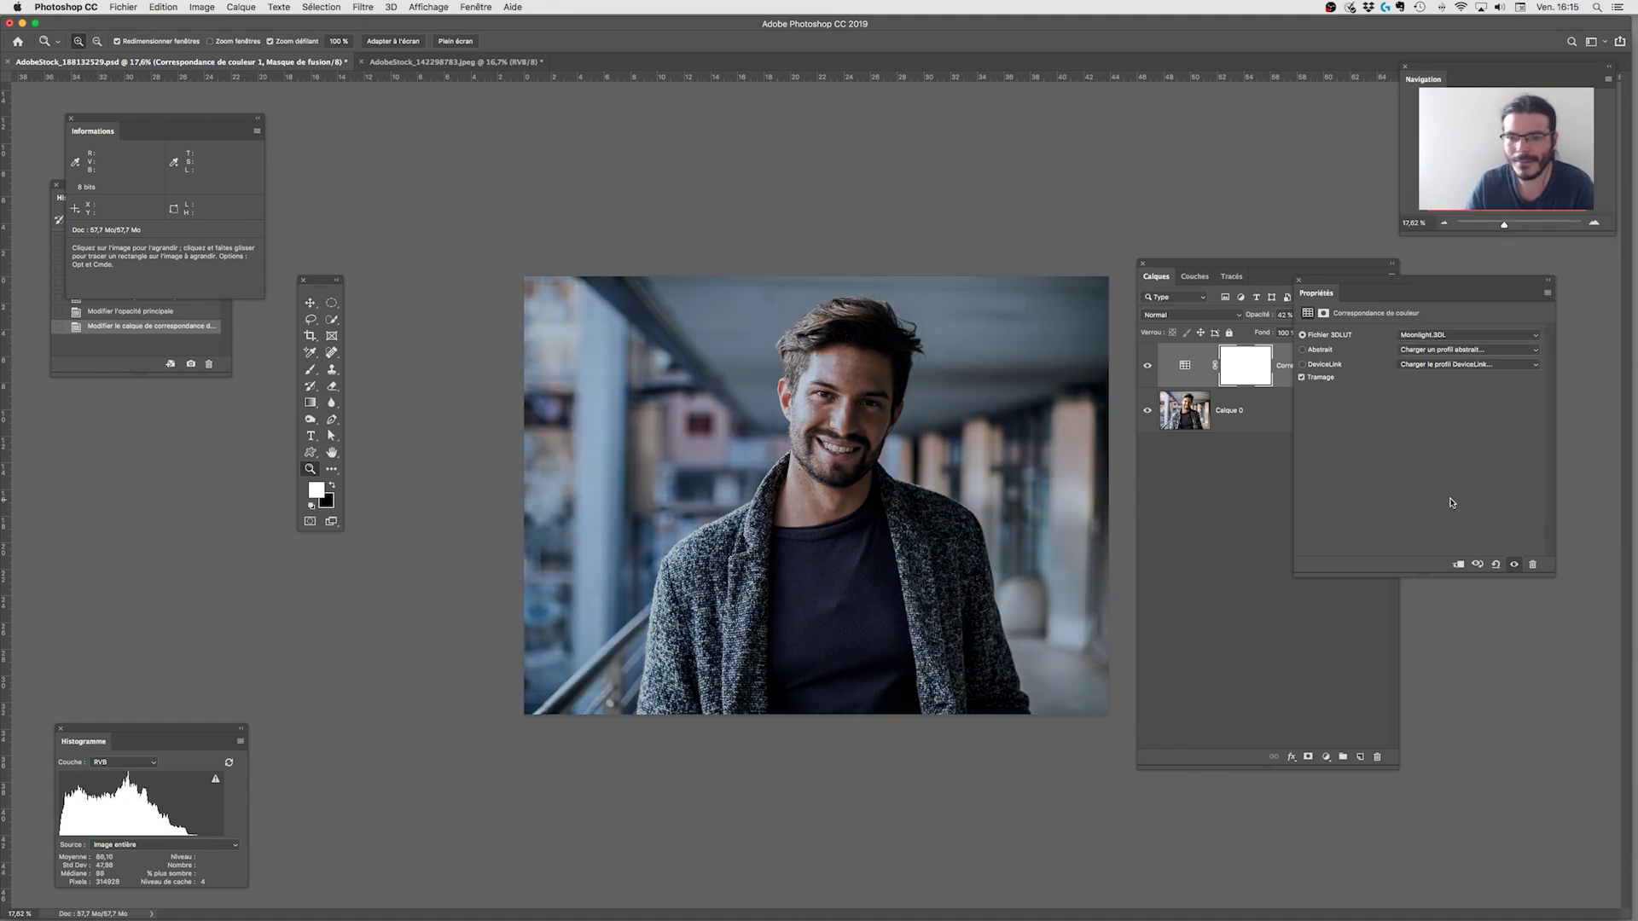
Apply the NightFromDay.CUBE LUT to the Color Lookup layer and set the layer's opacity to 100%.
left_click(1428, 340)
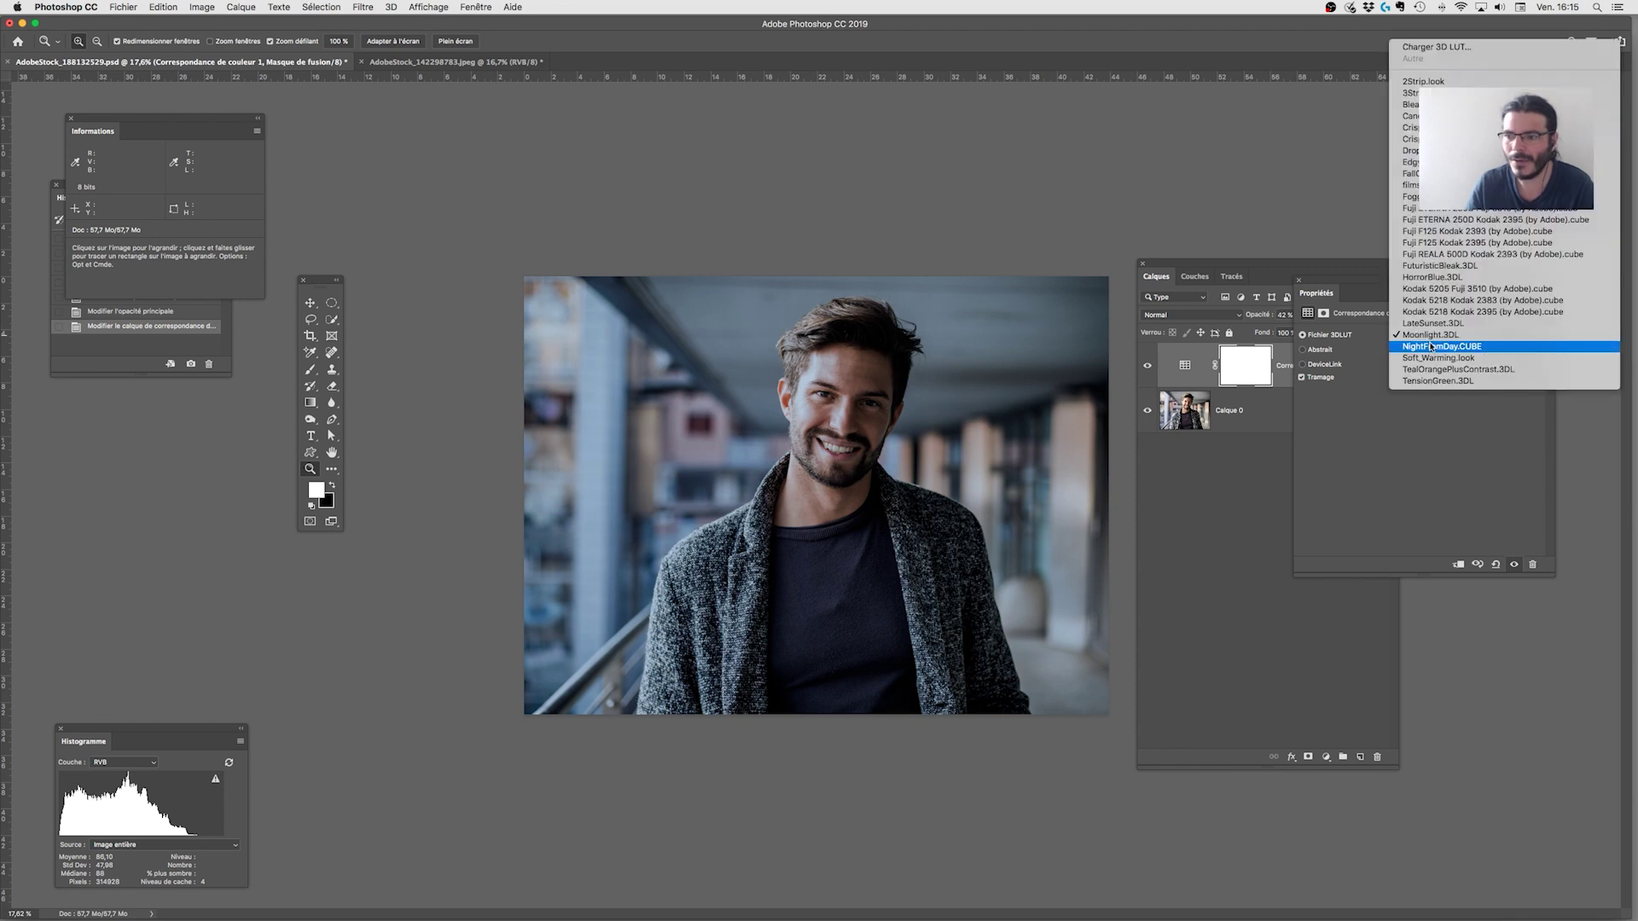
left_click(1433, 352)
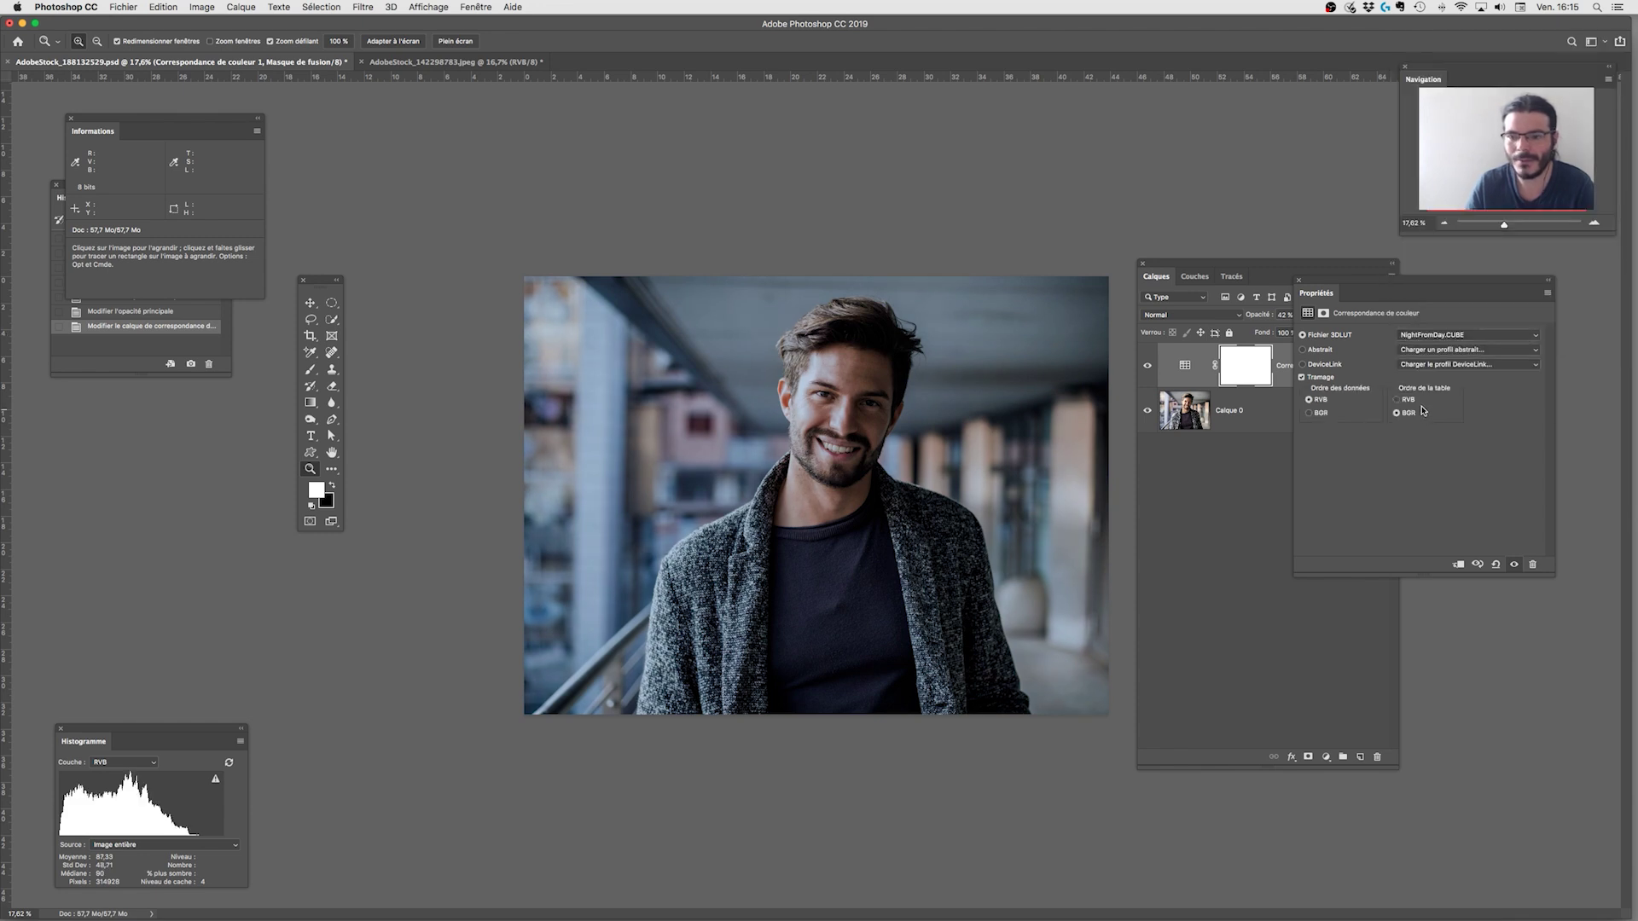
left_click_drag(1390, 284, 1397, 394)
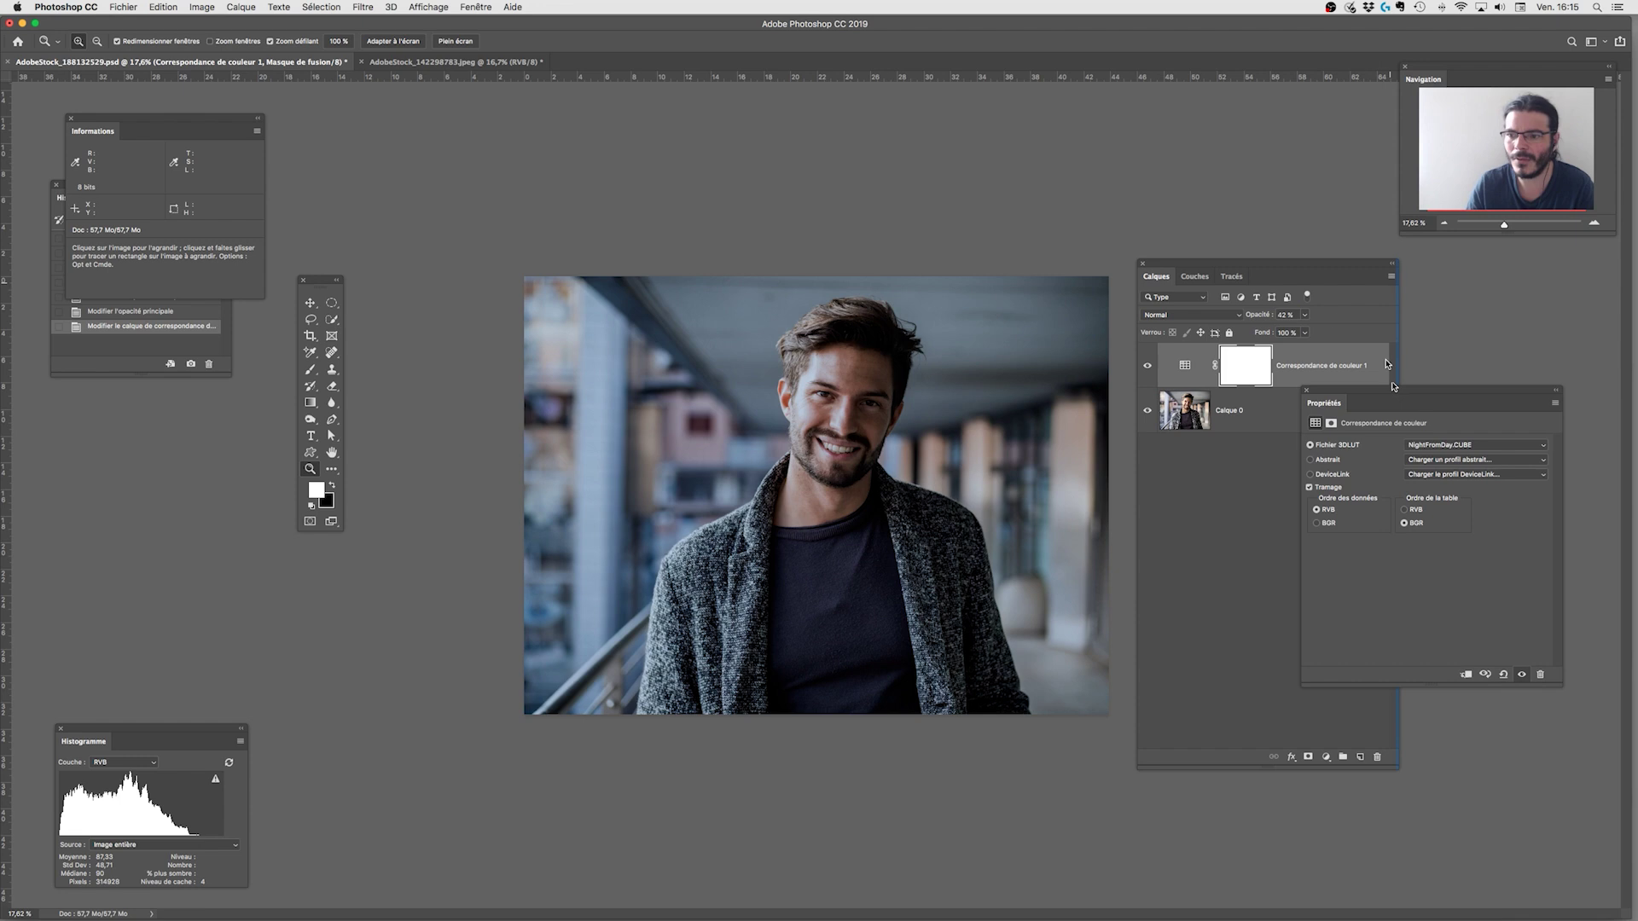
left_click(1306, 332)
left_click_drag(1382, 333, 1471, 342)
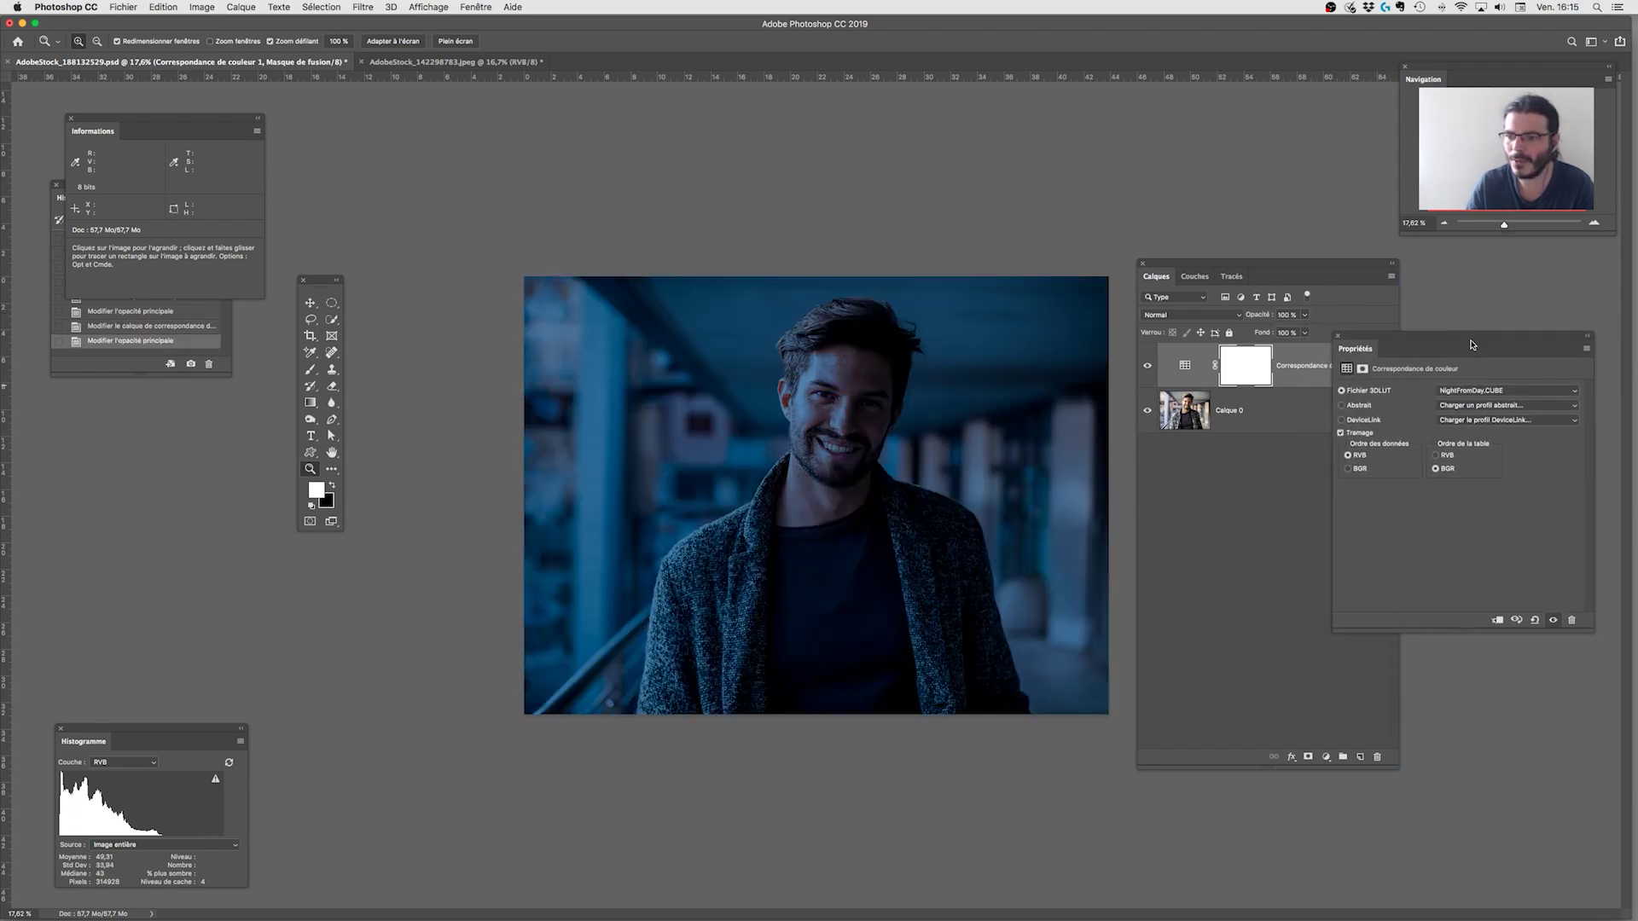
Compare the FoggyNight.3DL, Moonlight.3DL and NightFromDay.CUBE LUTs on the Color Lookup layer, alternating repeatedly between the last two.
left_click(1465, 393)
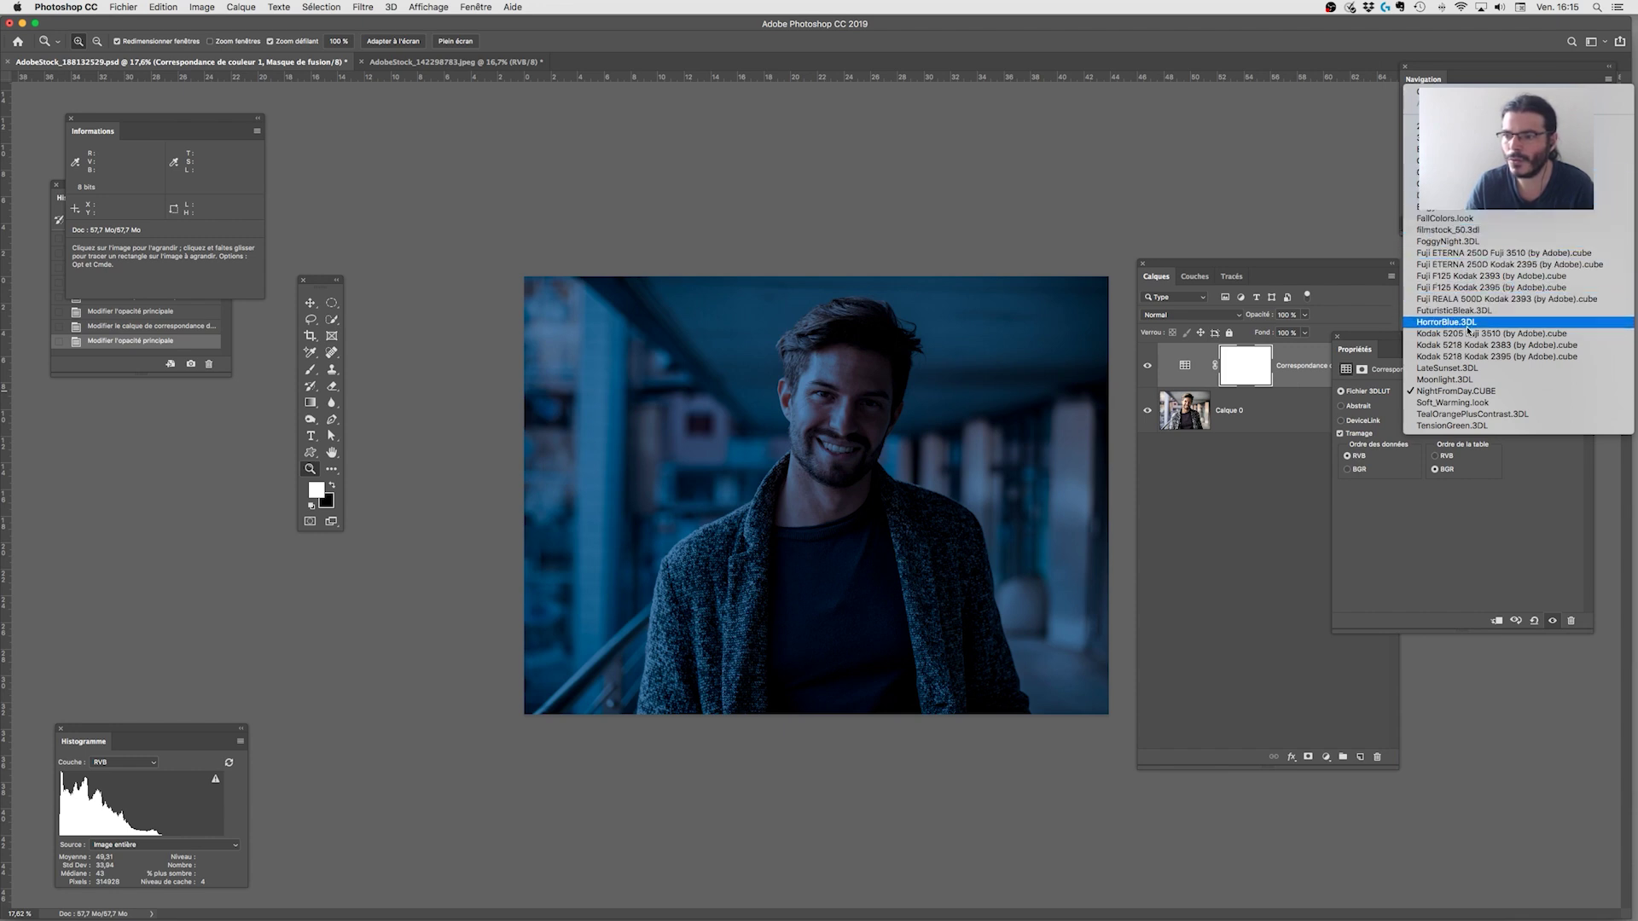
left_click(1463, 241)
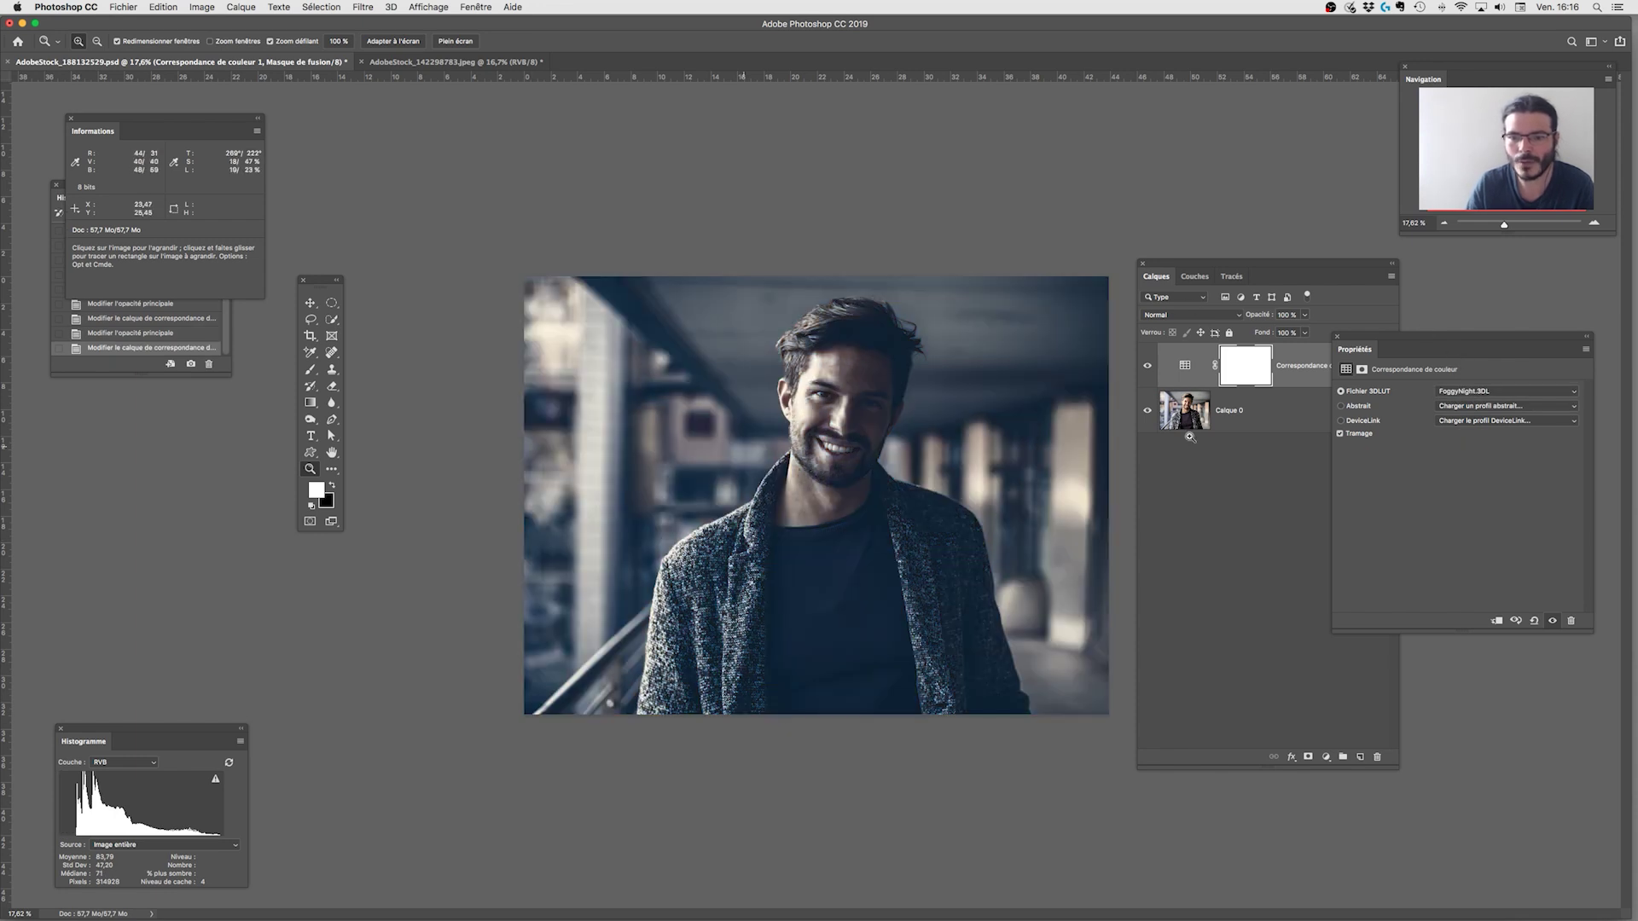
left_click(1459, 392)
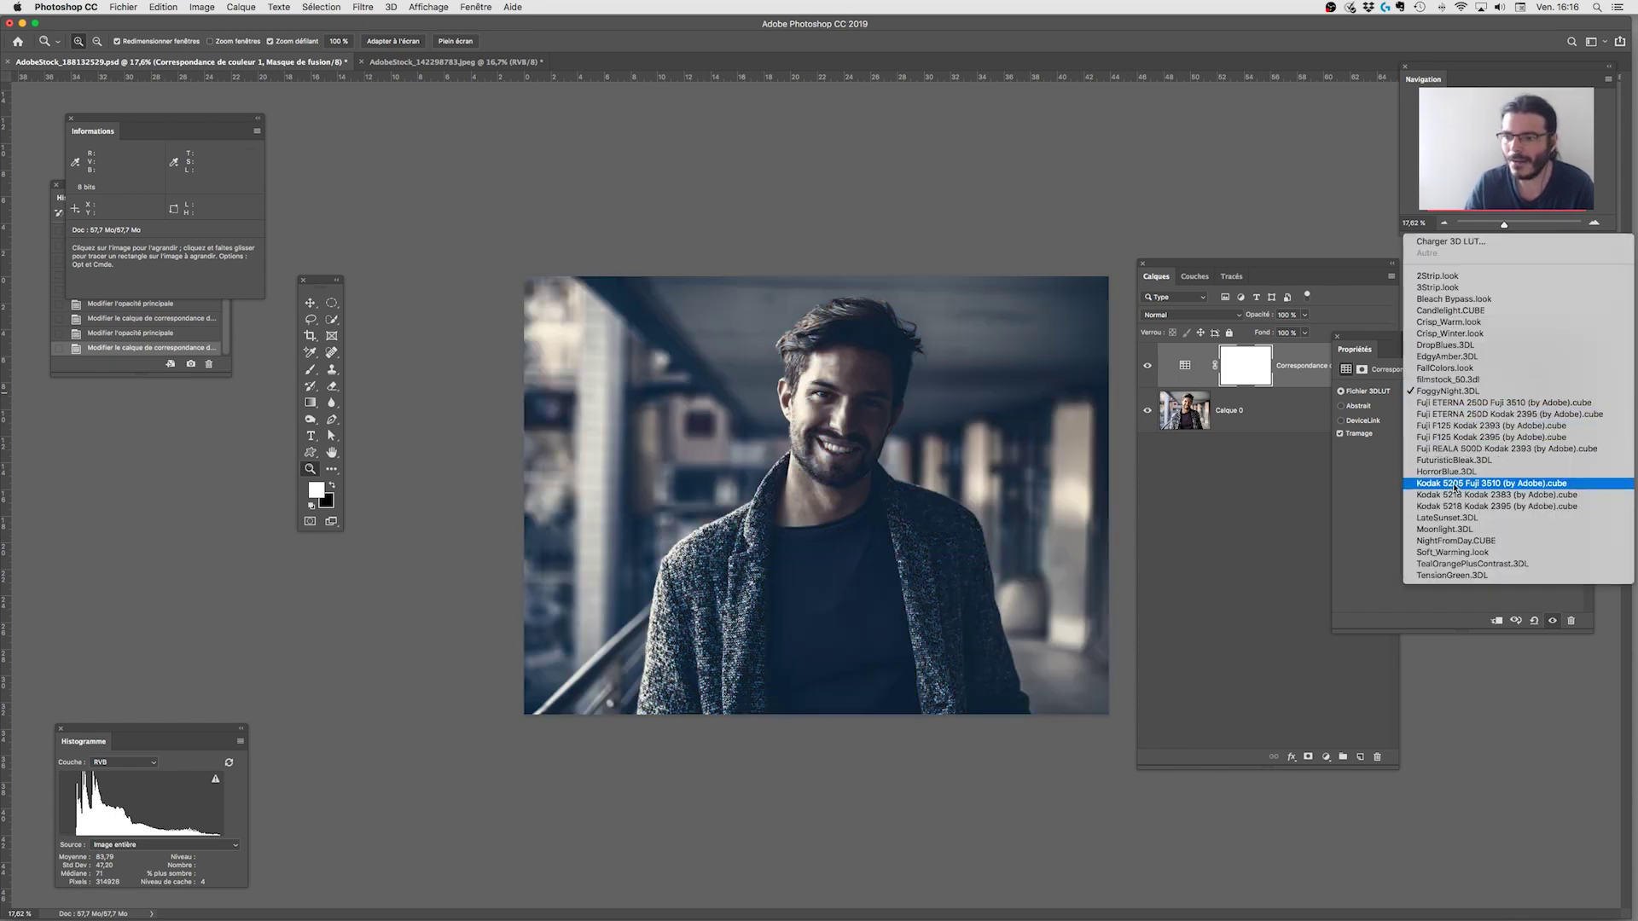
left_click(1458, 531)
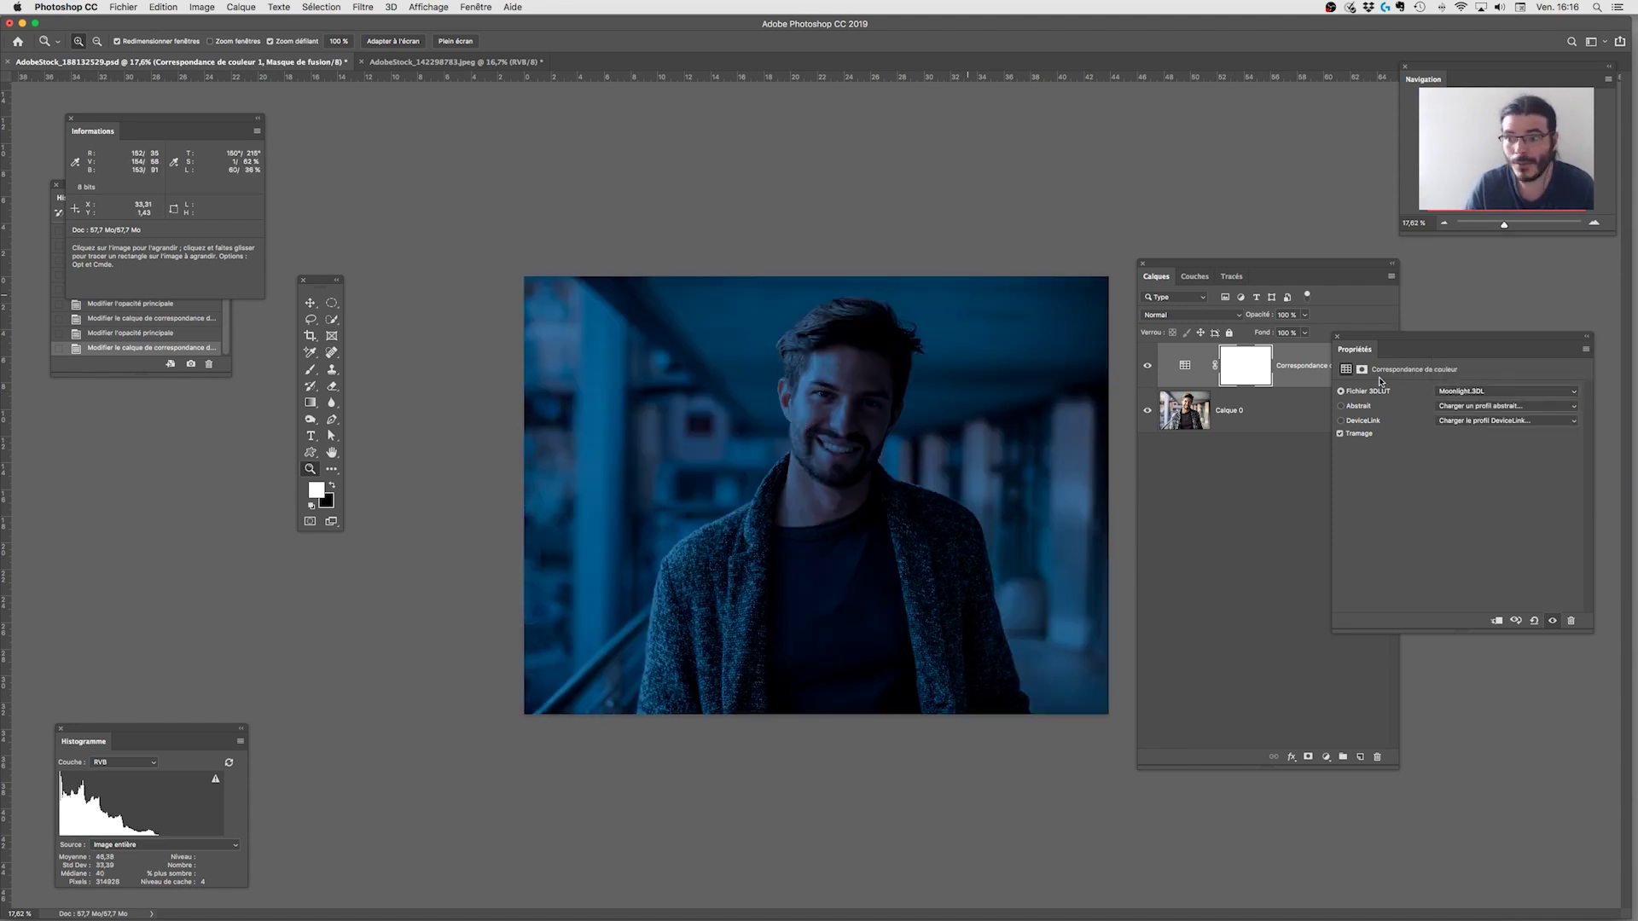
left_click(1447, 395)
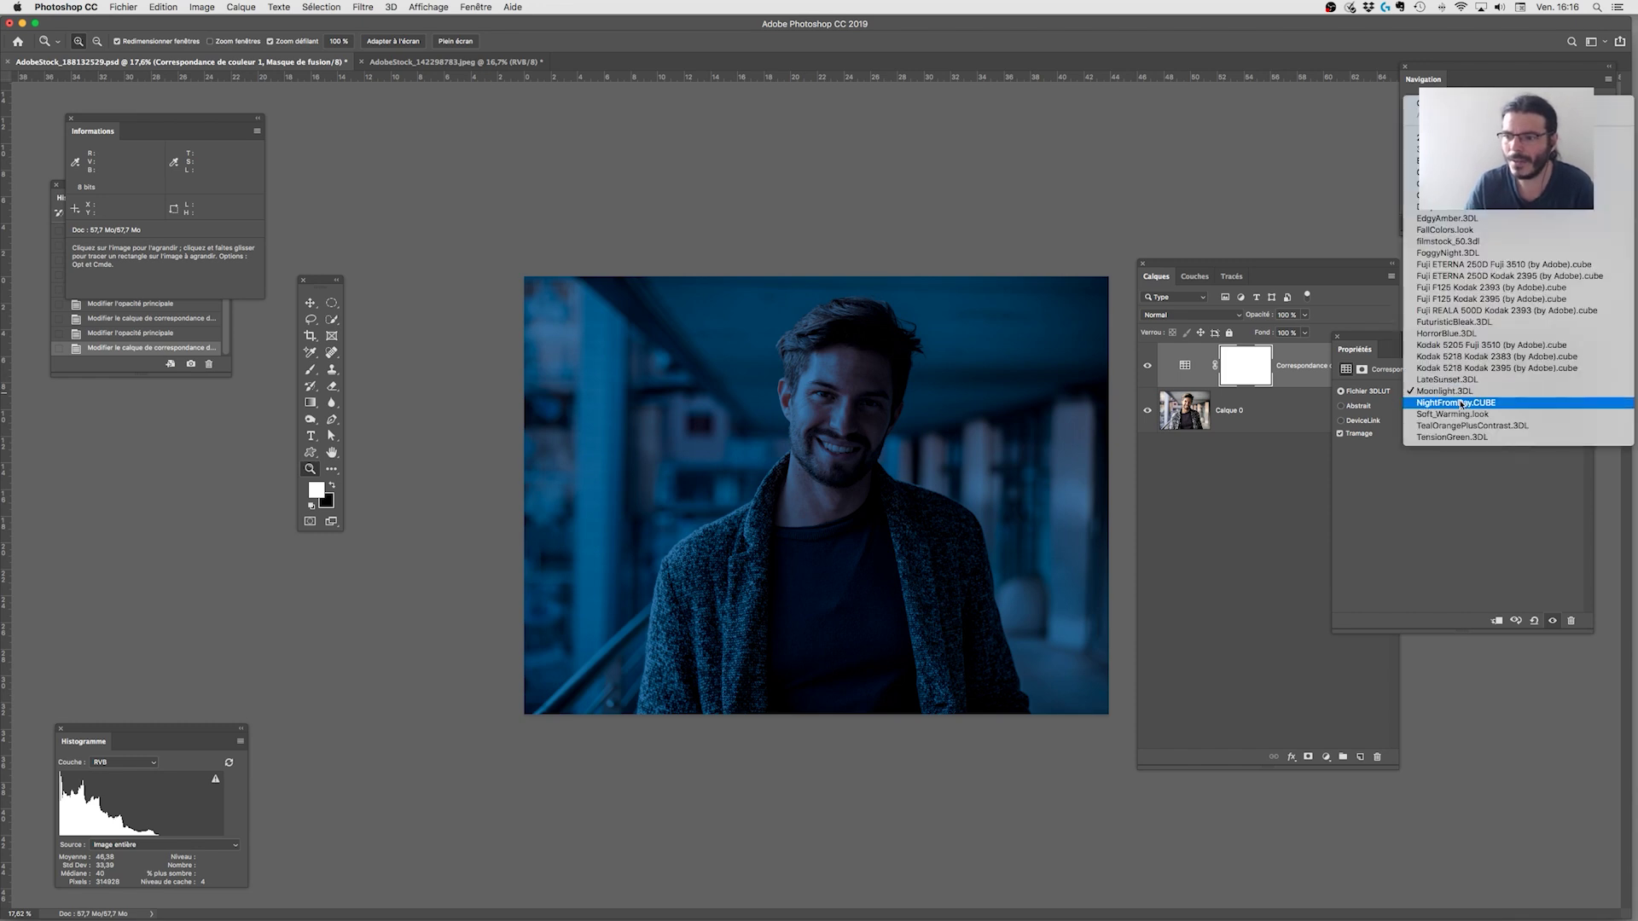
left_click(1450, 402)
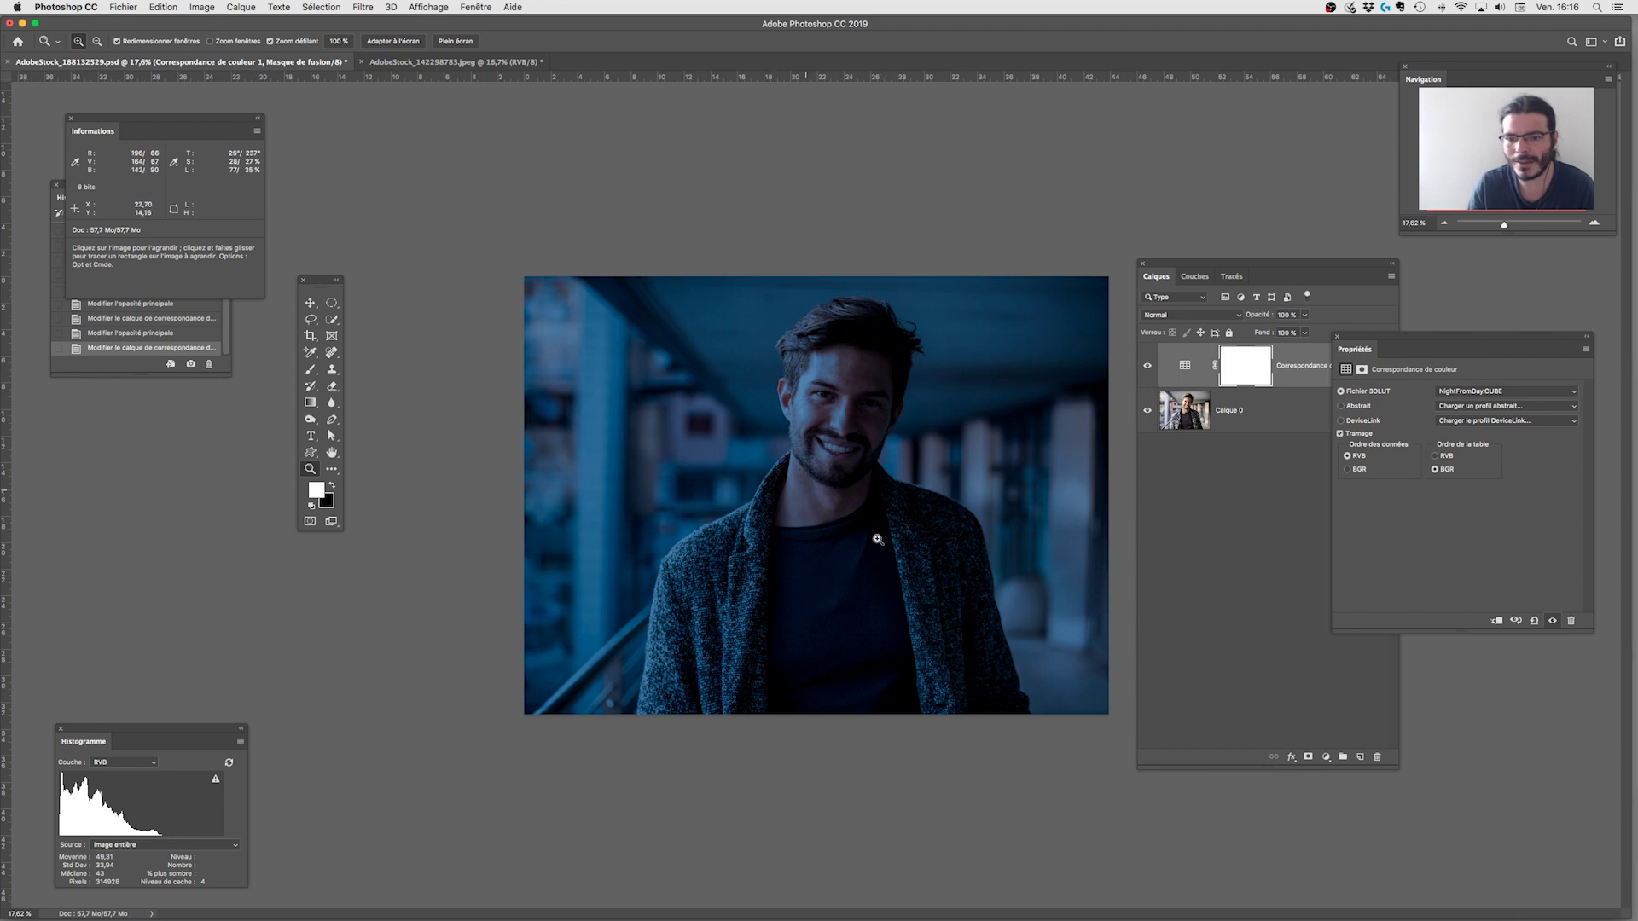
left_click(1456, 395)
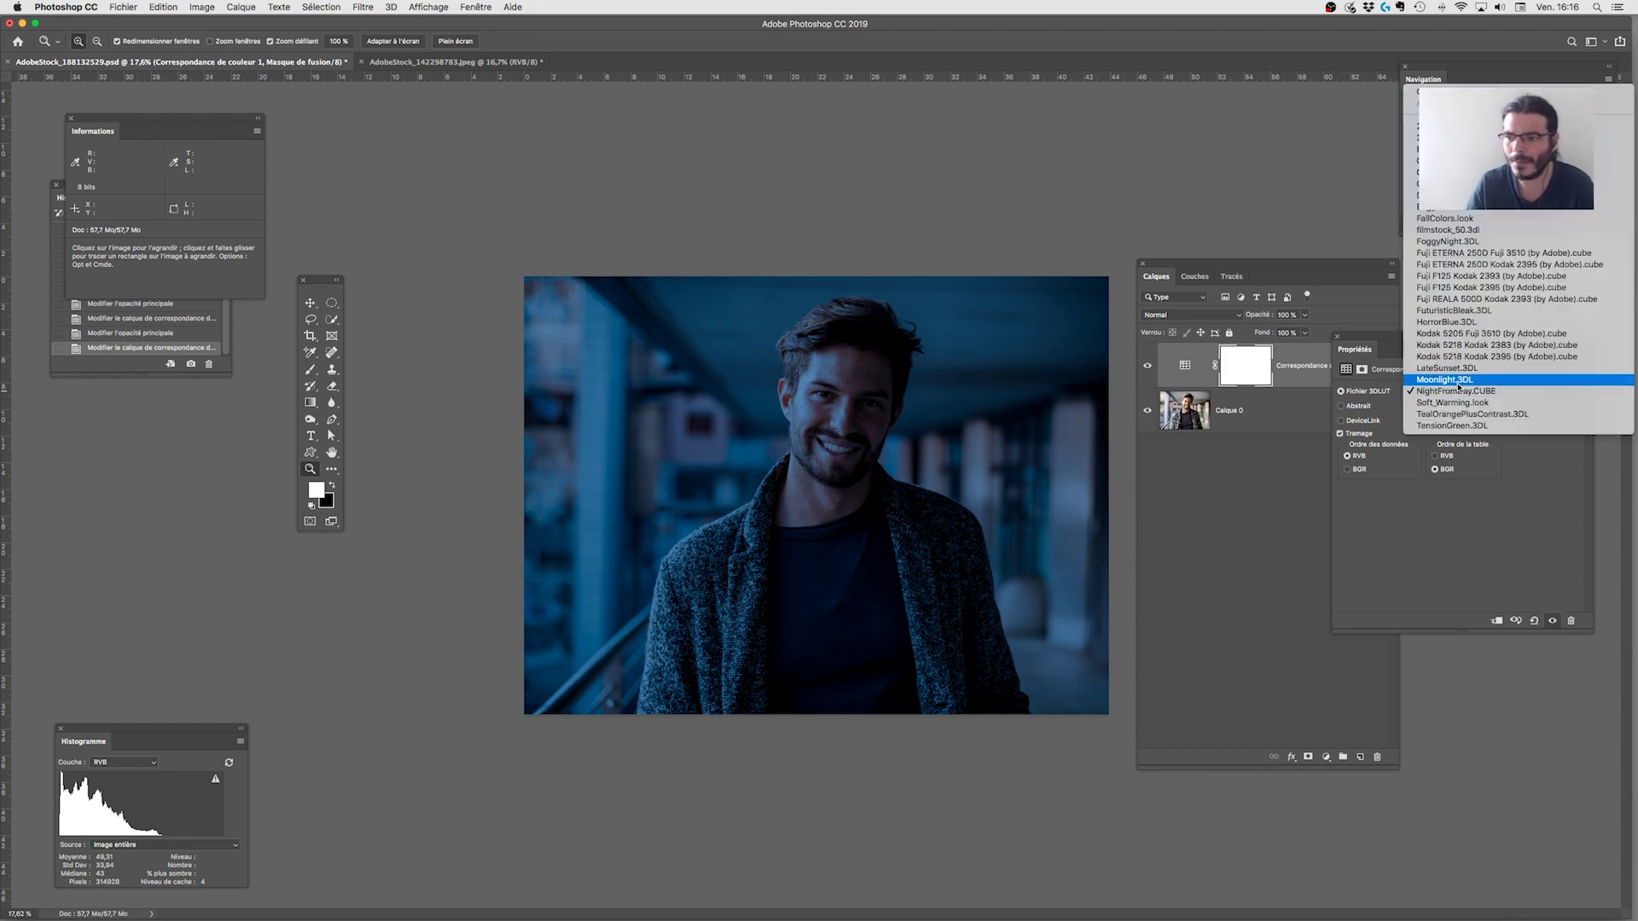
left_click(1455, 390)
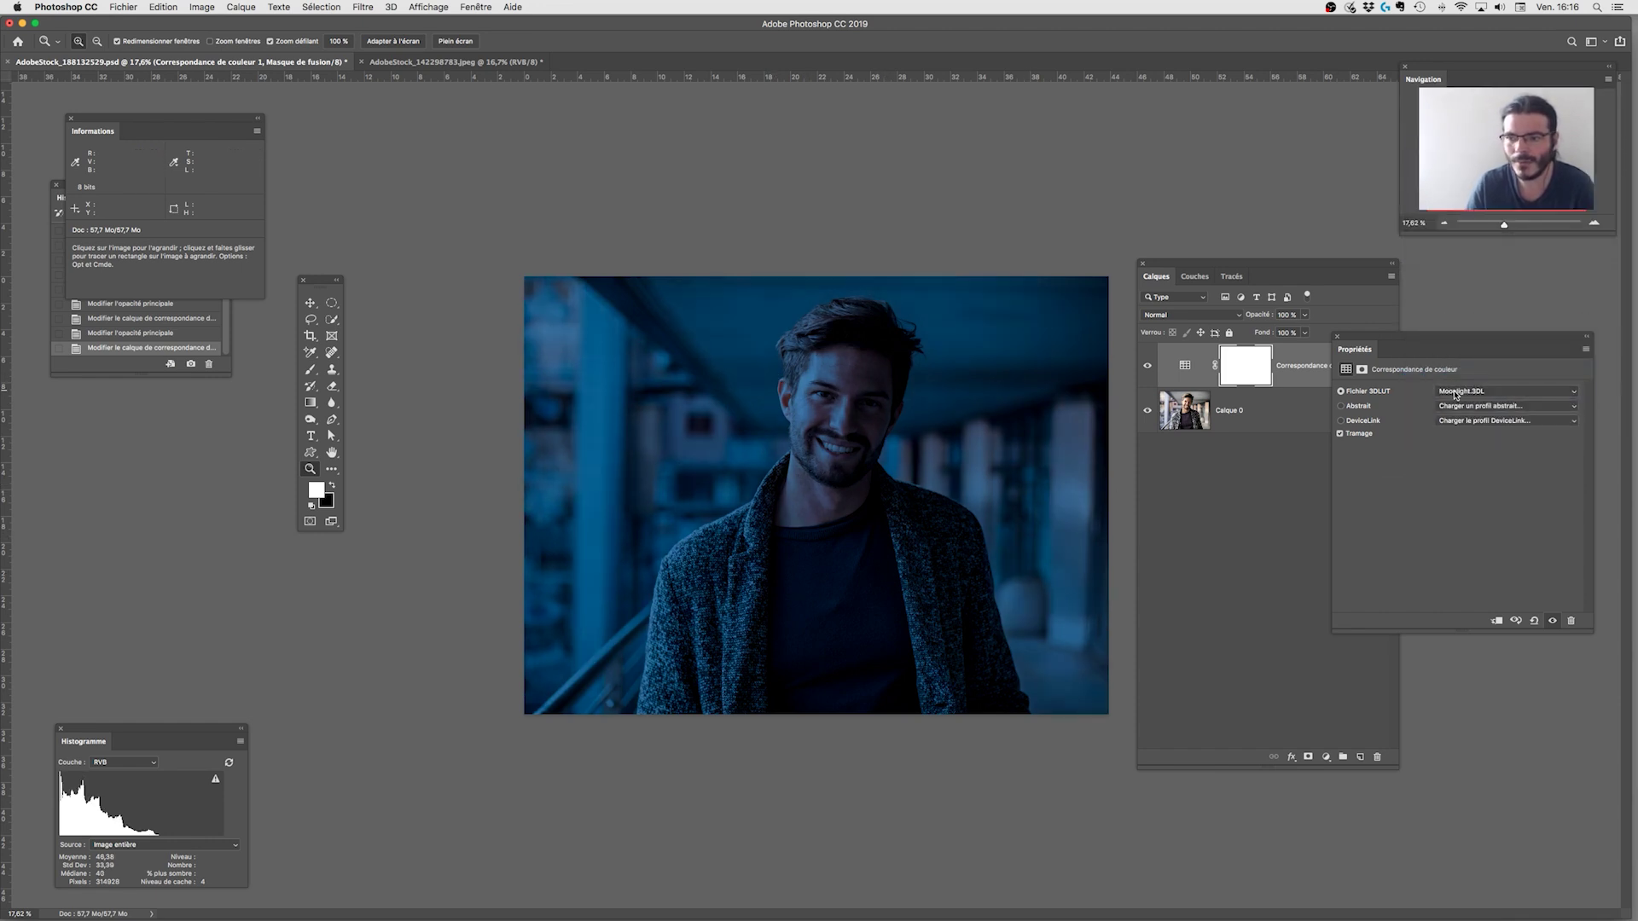
left_click(1455, 394)
left_click(1455, 403)
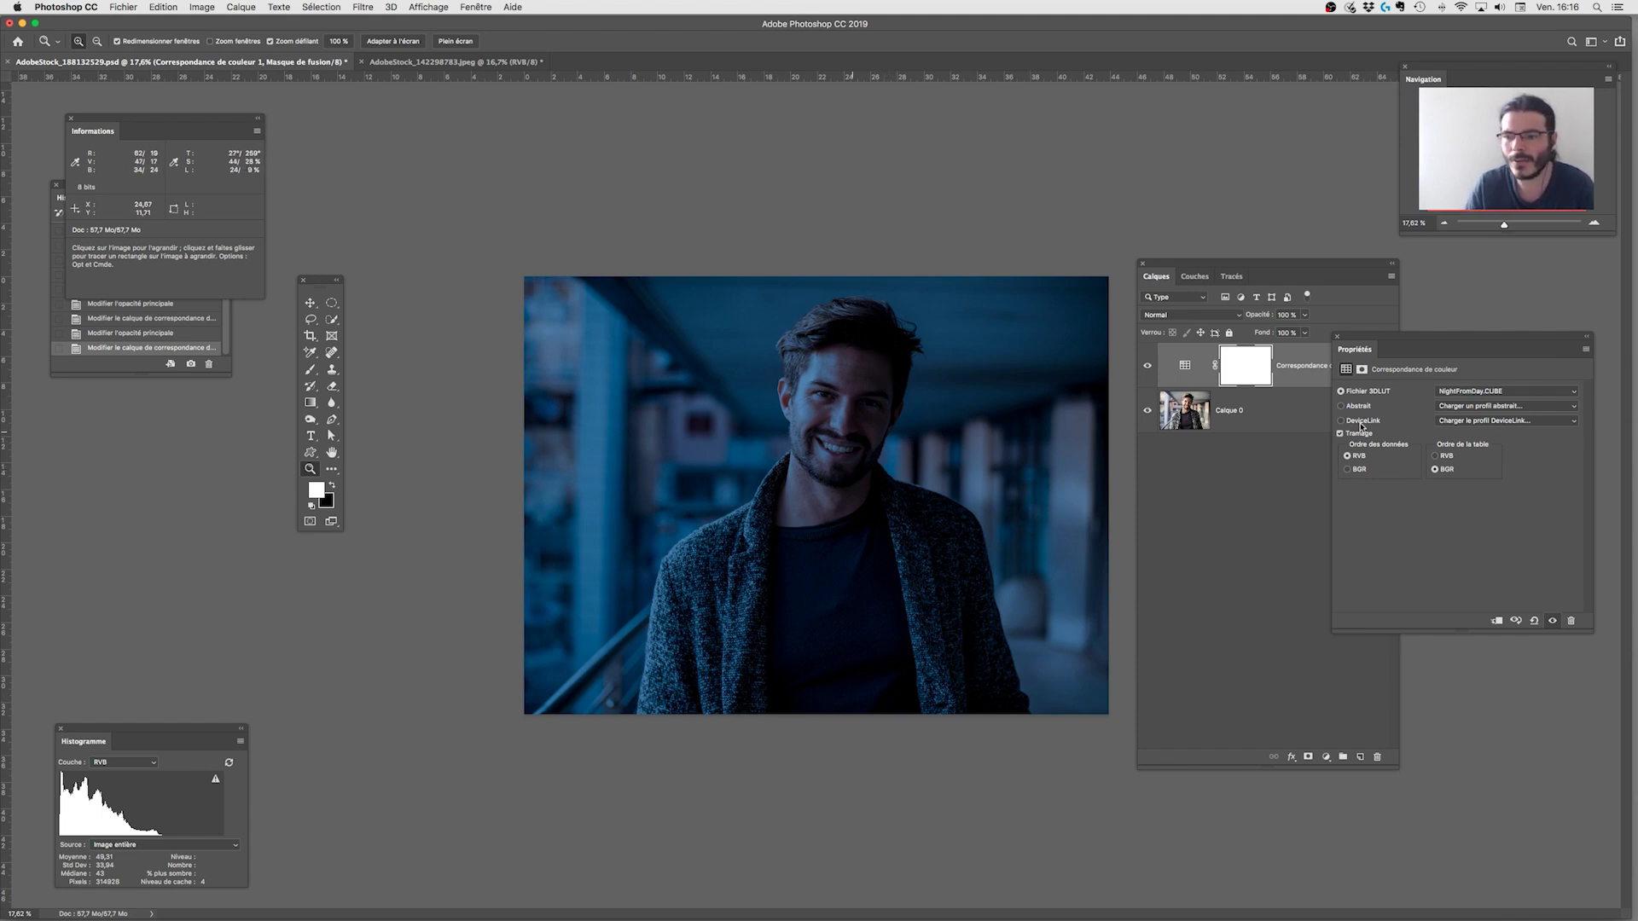
Uncover the Layers panel by moving the Properties panel aside, and apply the Moonlight.3DL LUT to the Color Lookup layer.
left_click_drag(1421, 341, 1423, 416)
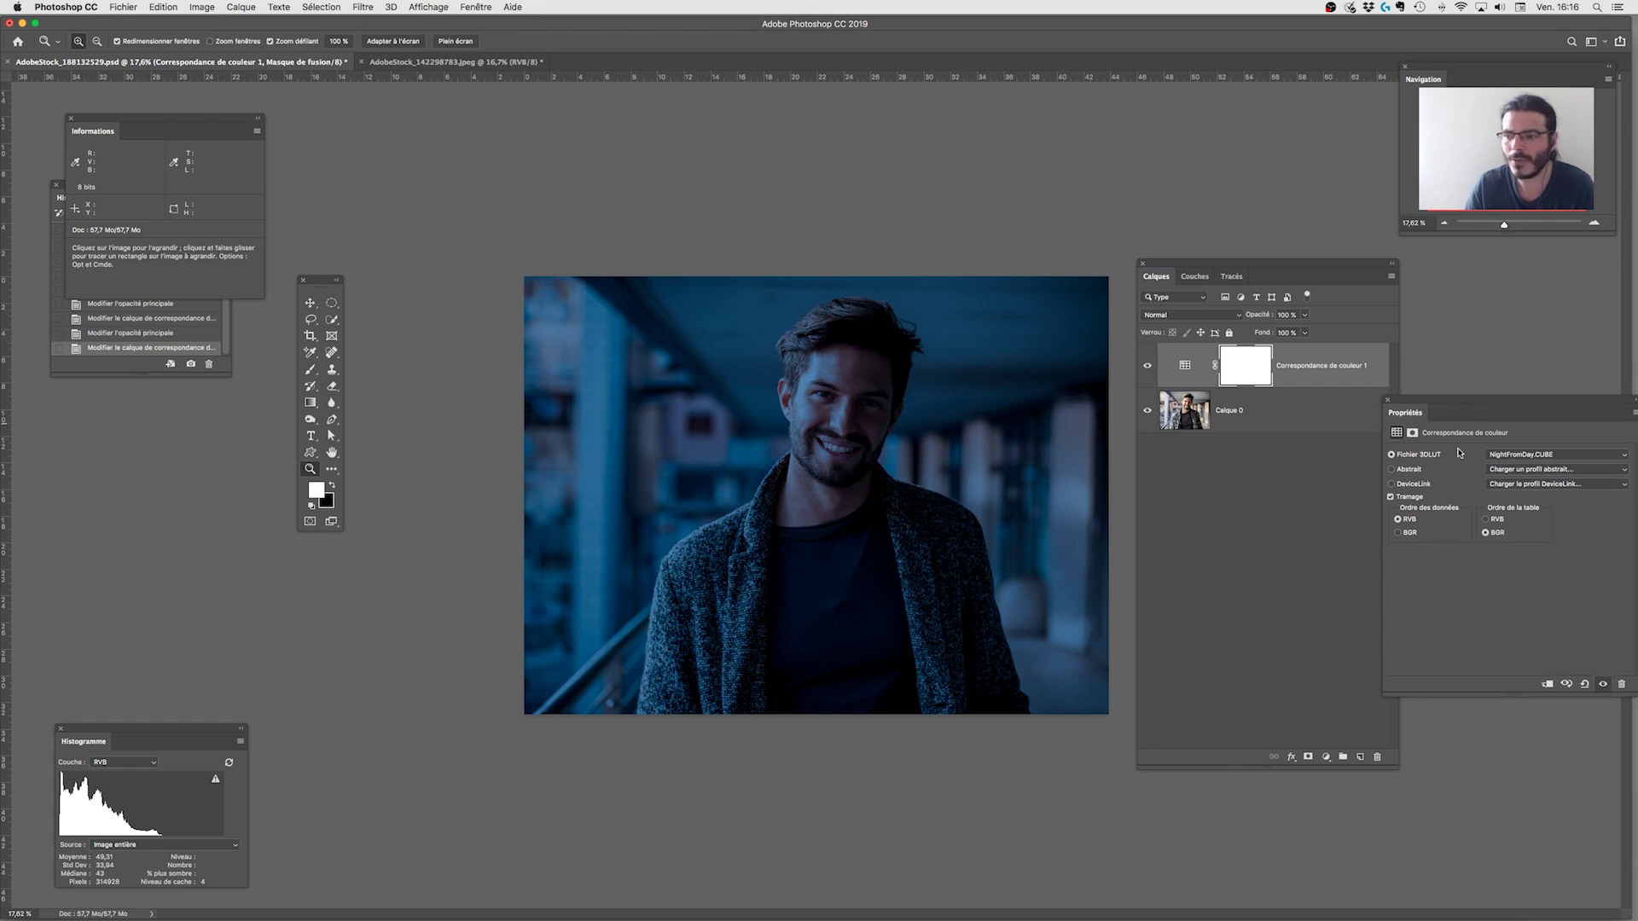
left_click(1503, 457)
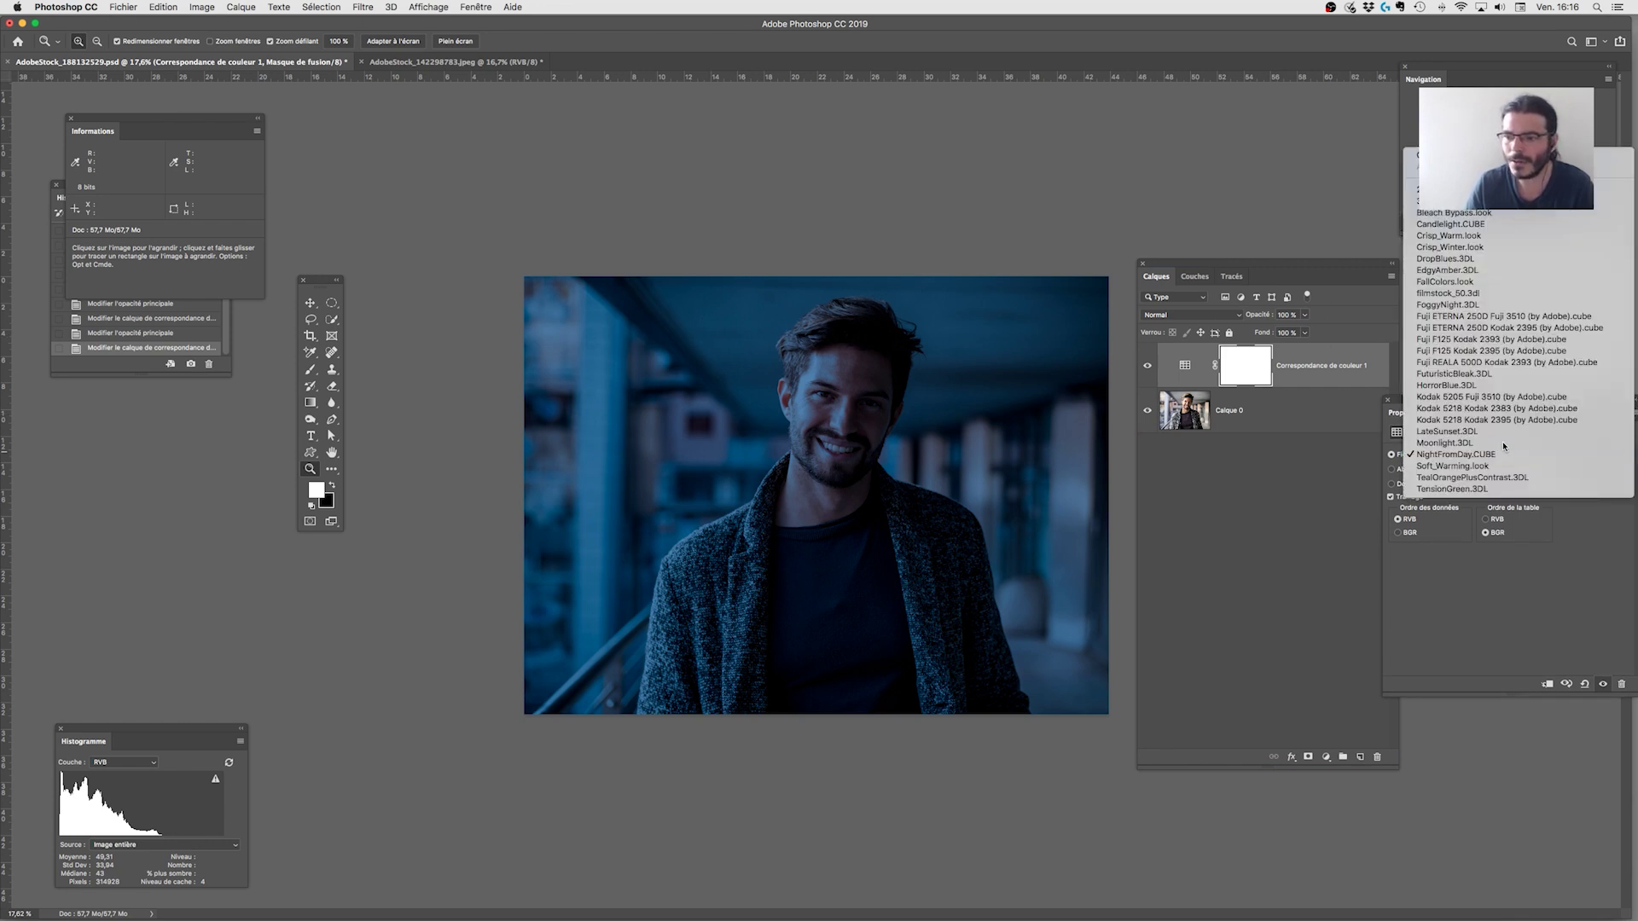
left_click(1503, 443)
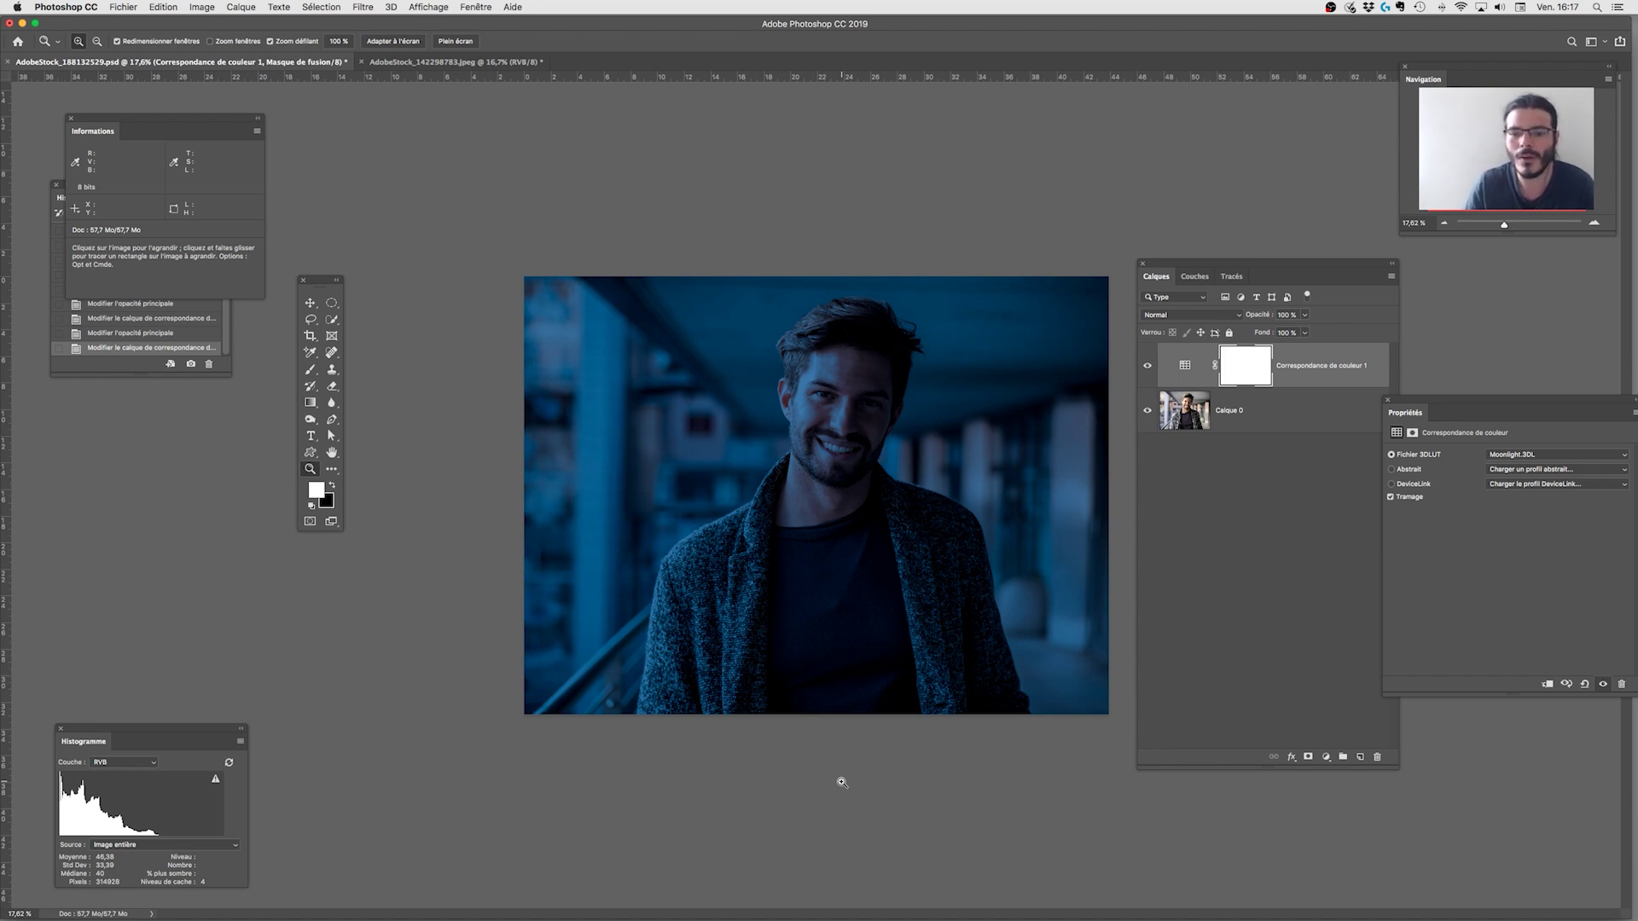
Duplicate the light-ray image's background layer into the AdobeStock_188132529.psd document.
left_click(492, 63)
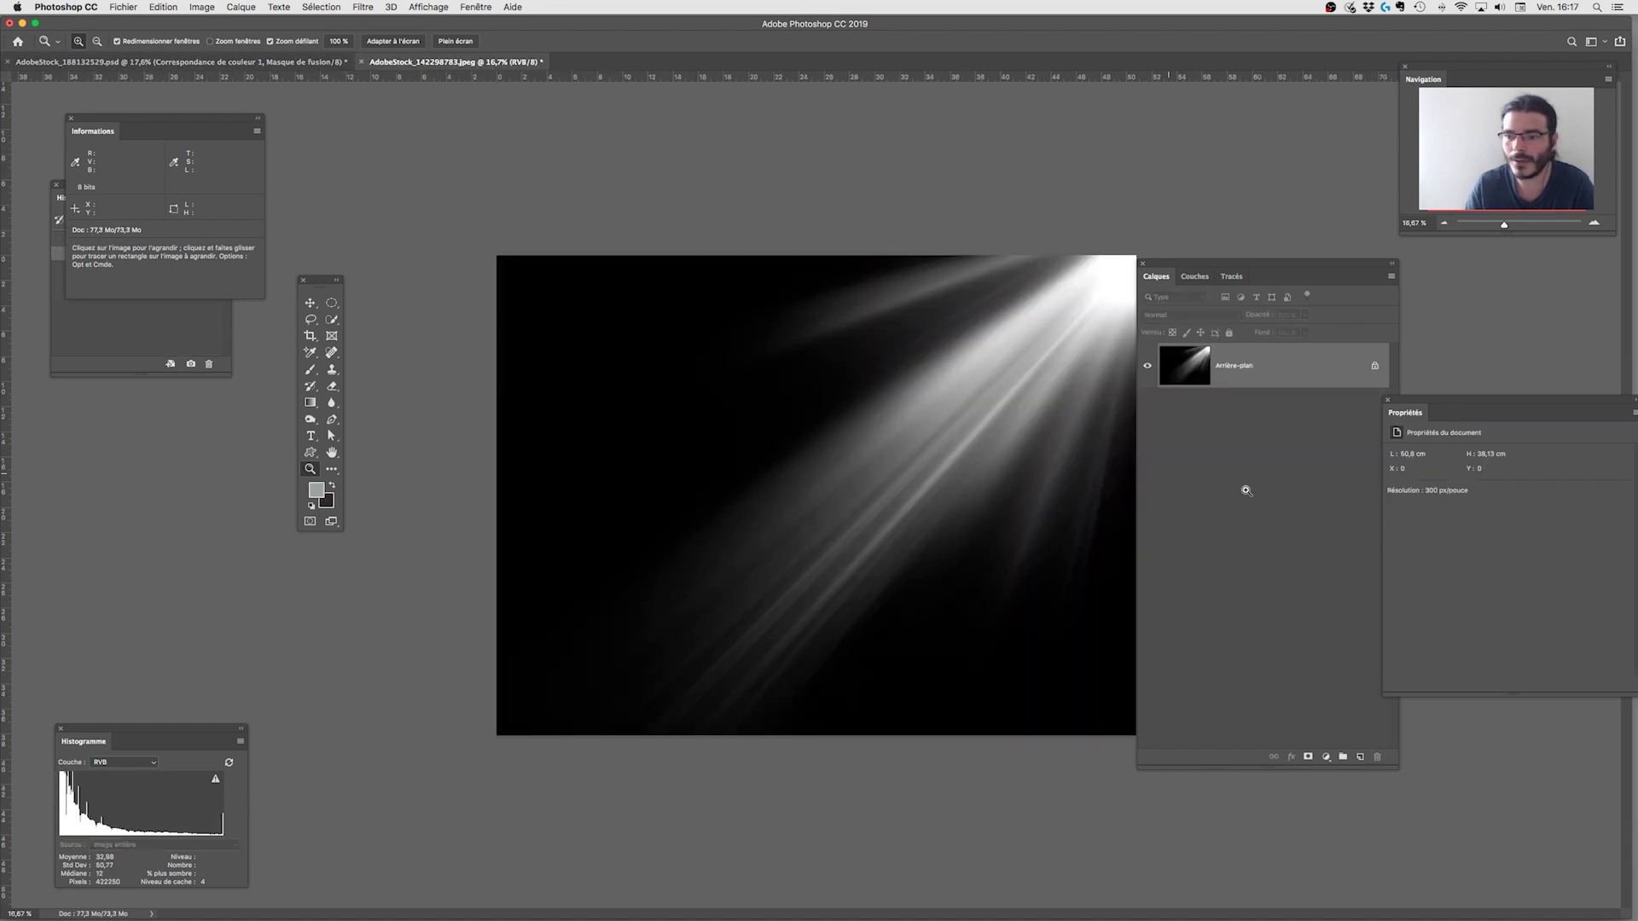
right_click(1314, 377)
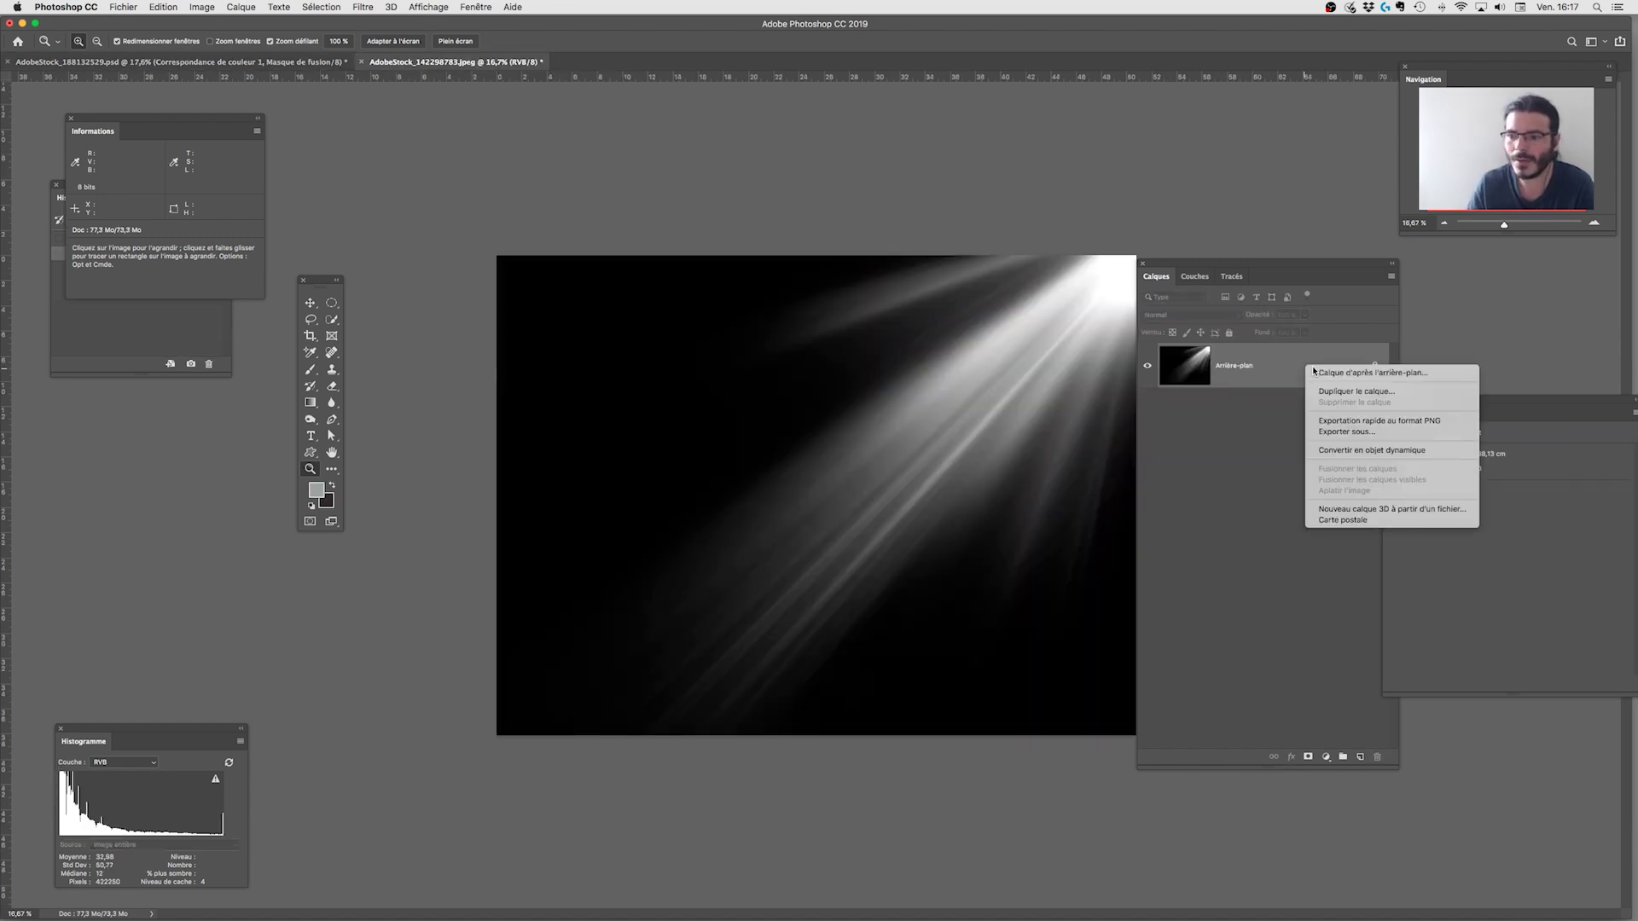
left_click(1331, 394)
left_click(842, 423)
left_click(842, 416)
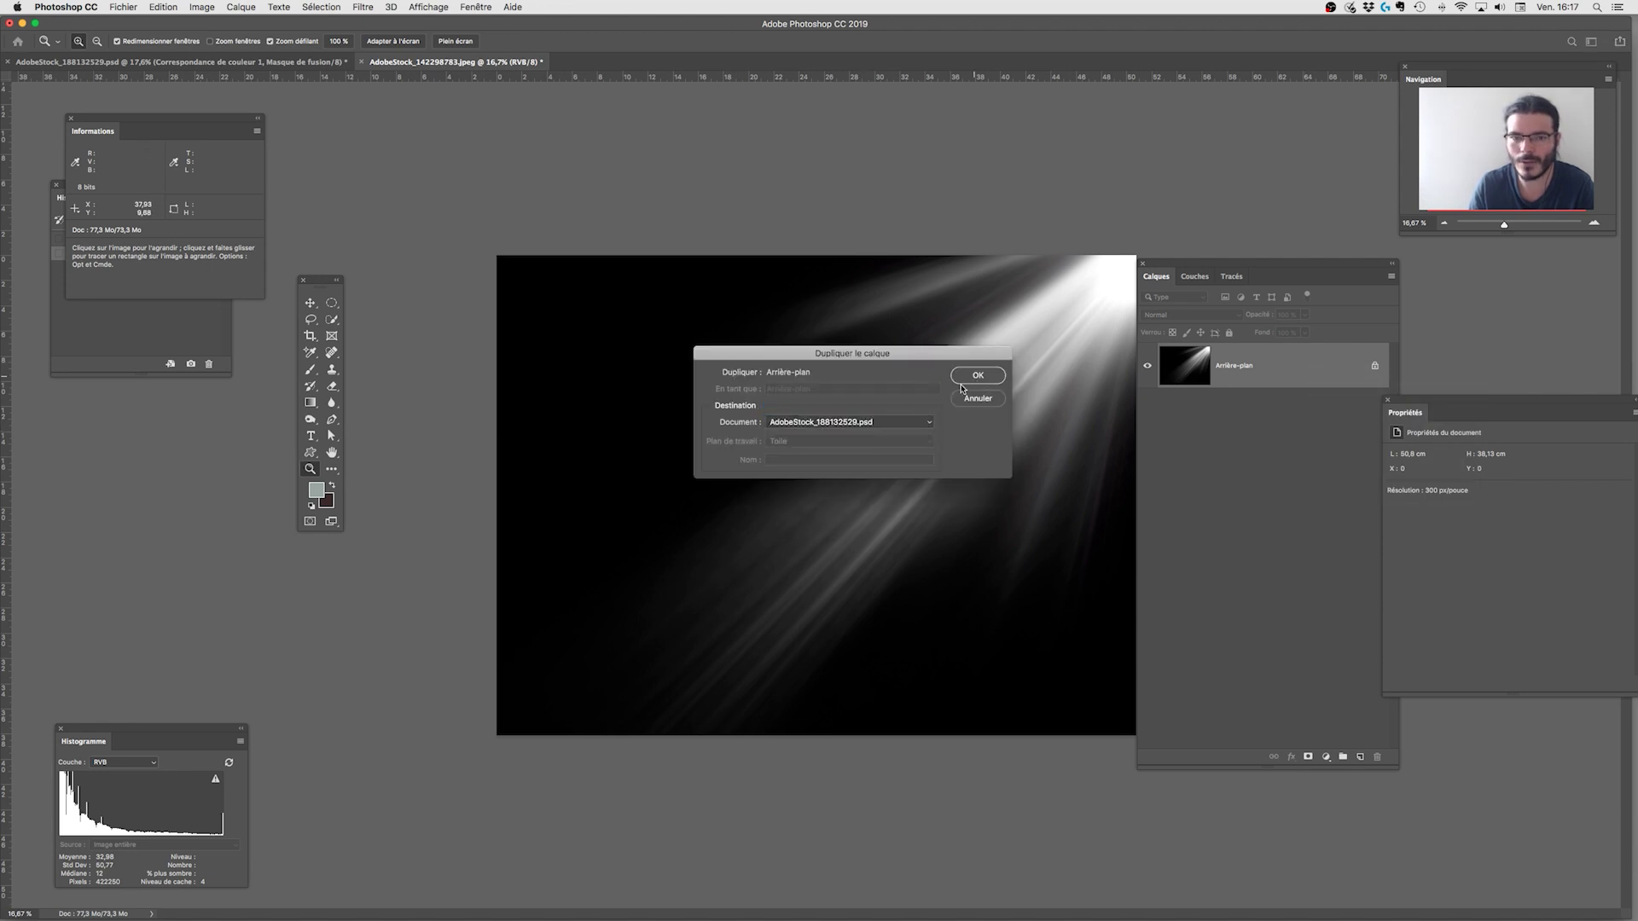
left_click(978, 376)
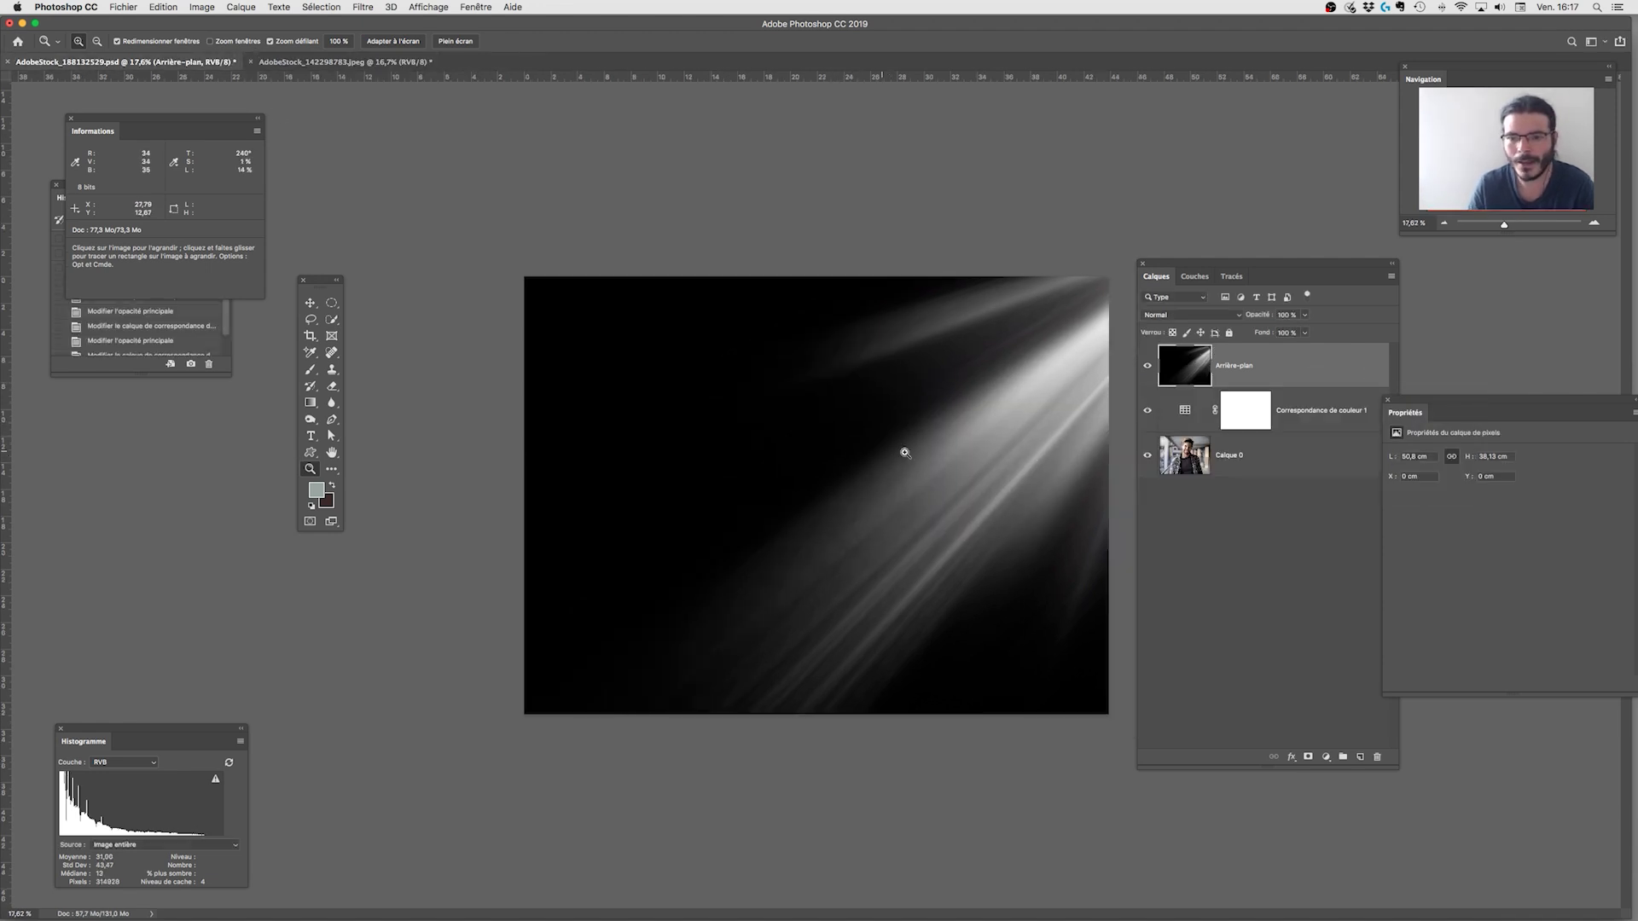
Scale the light-ray layer to about 89% and position it to cover the portrait, with the light source in the image's upper-right corner.
key("b")
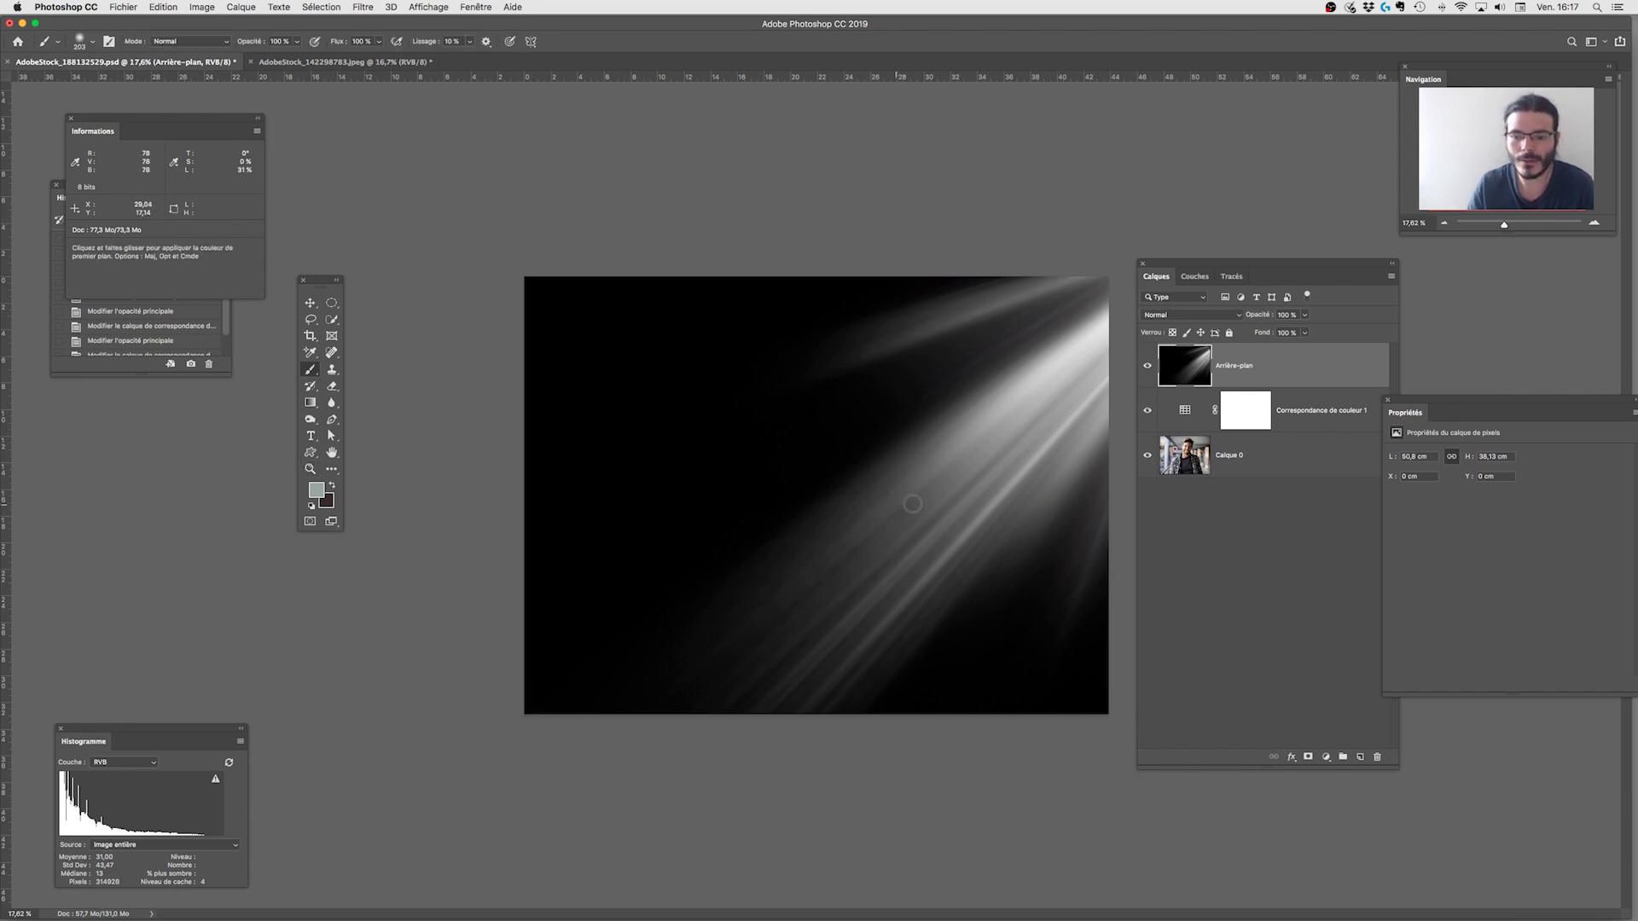
key("v")
mouse_move(957, 461)
left_mouse_down()
mouse_move(887, 467)
mouse_move(904, 452)
left_mouse_up()
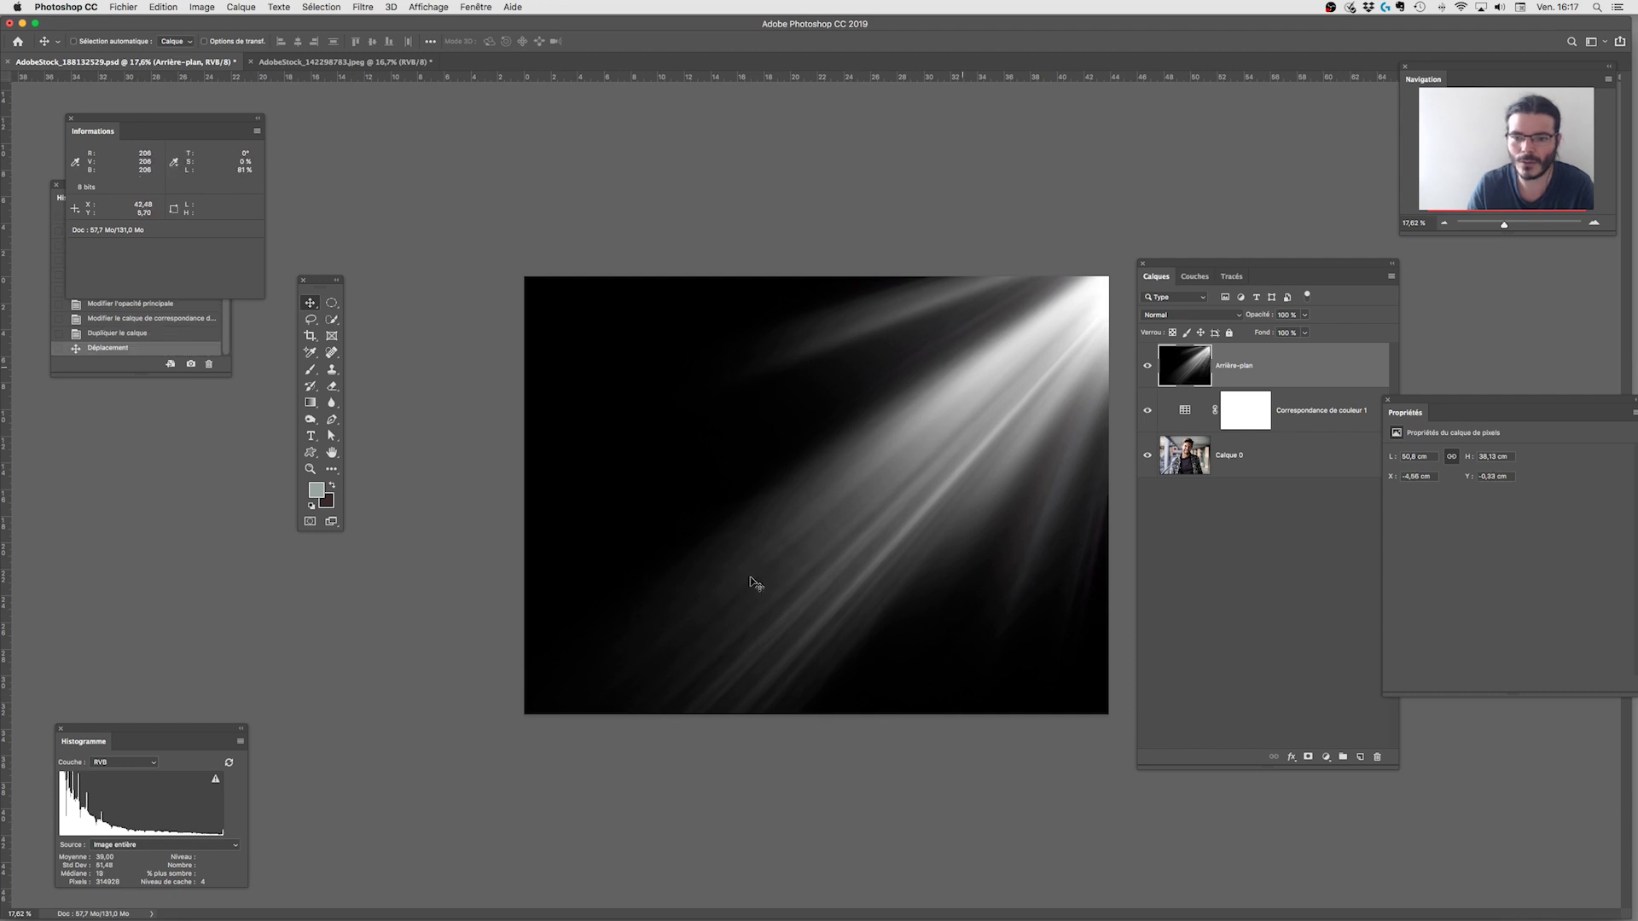
key("super+t")
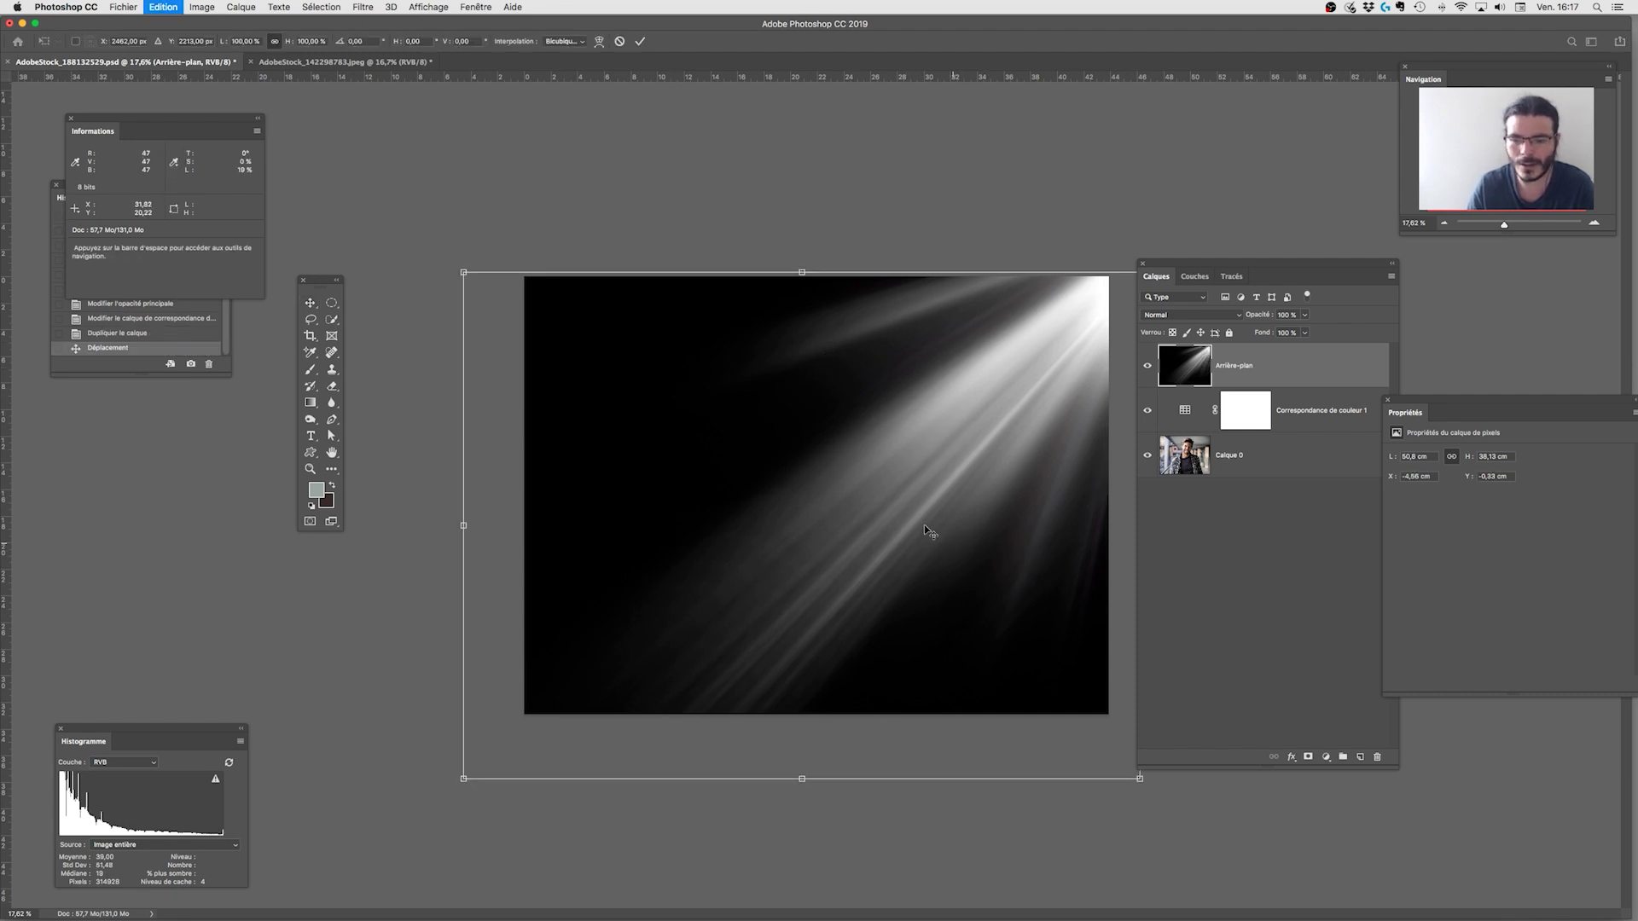
left_click_drag(463, 778, 538, 722)
left_click_drag(821, 589, 796, 592)
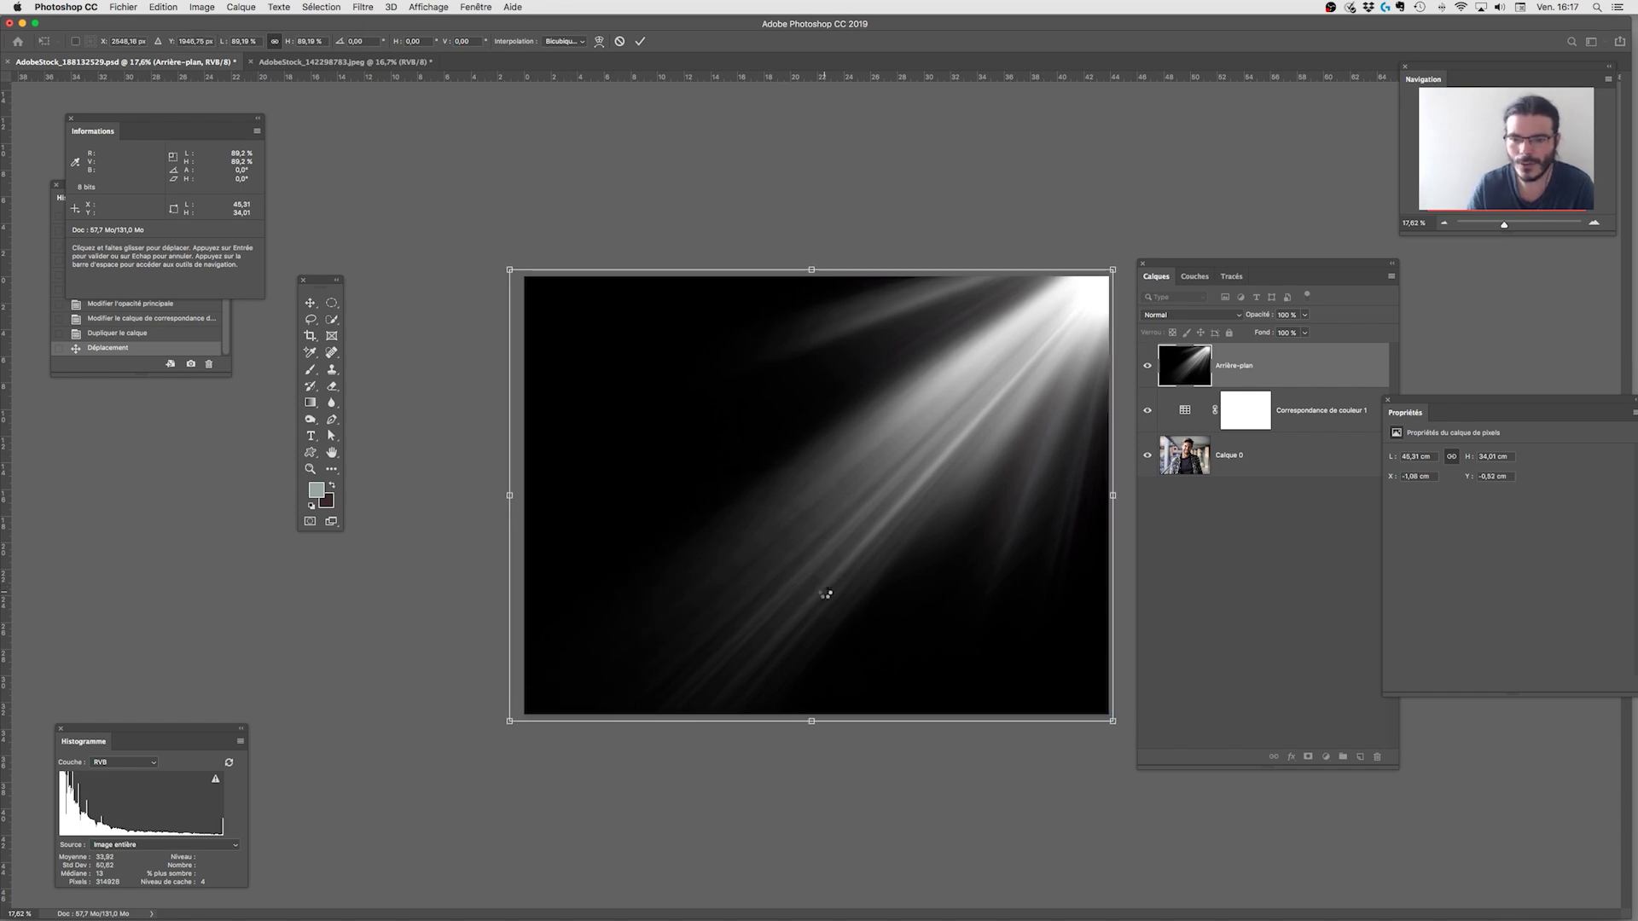
key("Return")
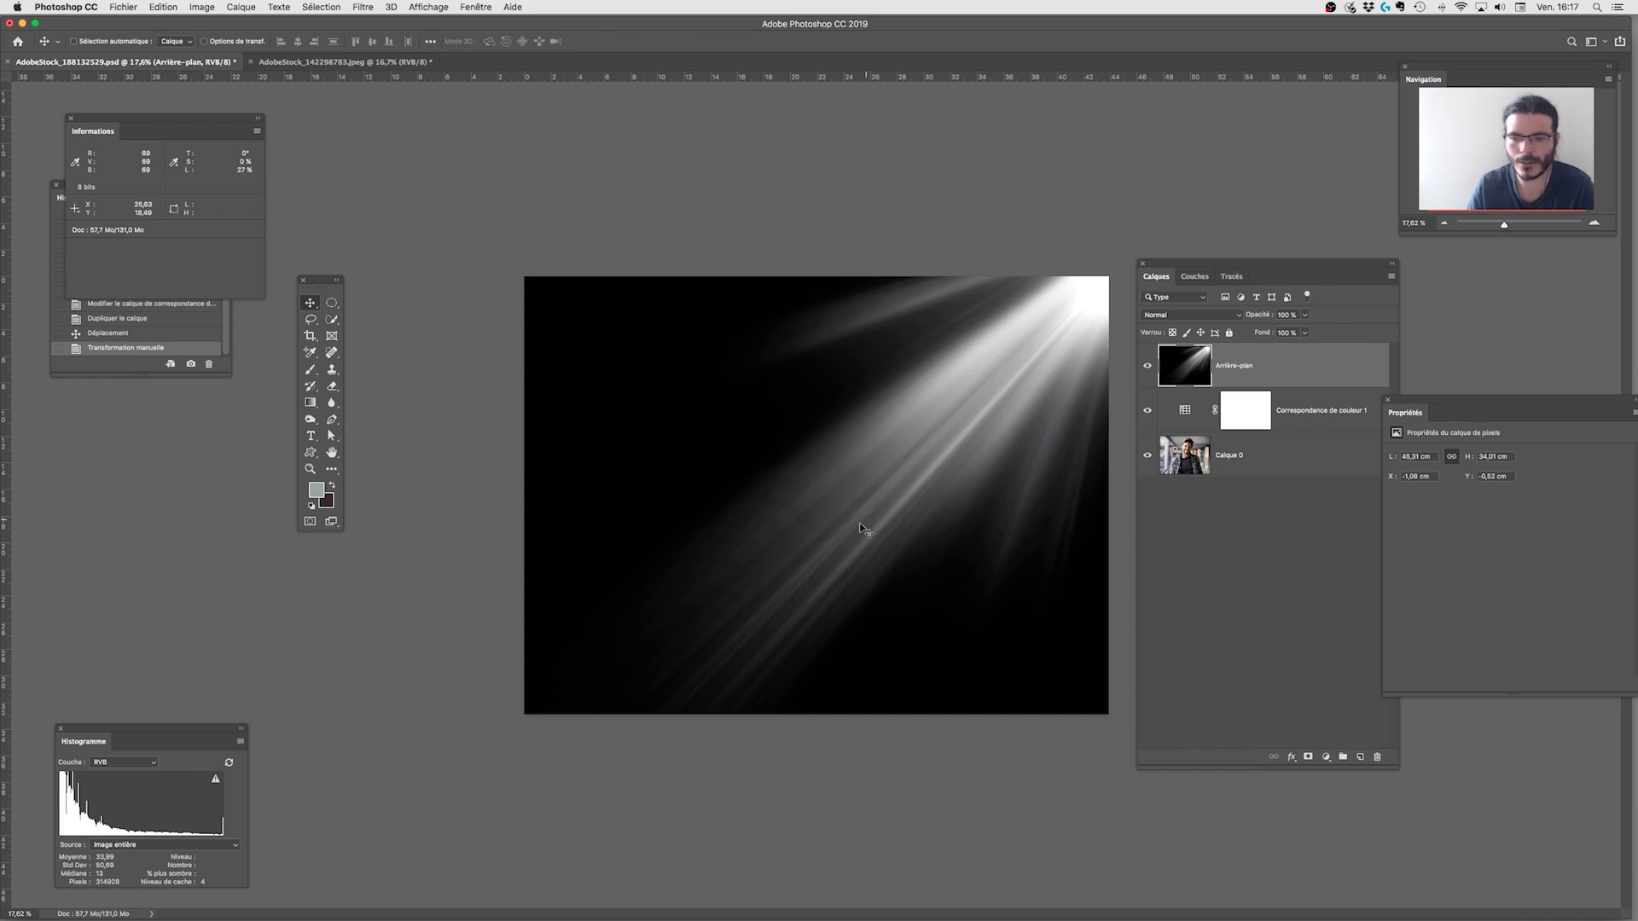
Flip the light-ray layer horizontally so the beams come from the image's upper-left corner.
key("super+t")
right_click(831, 484)
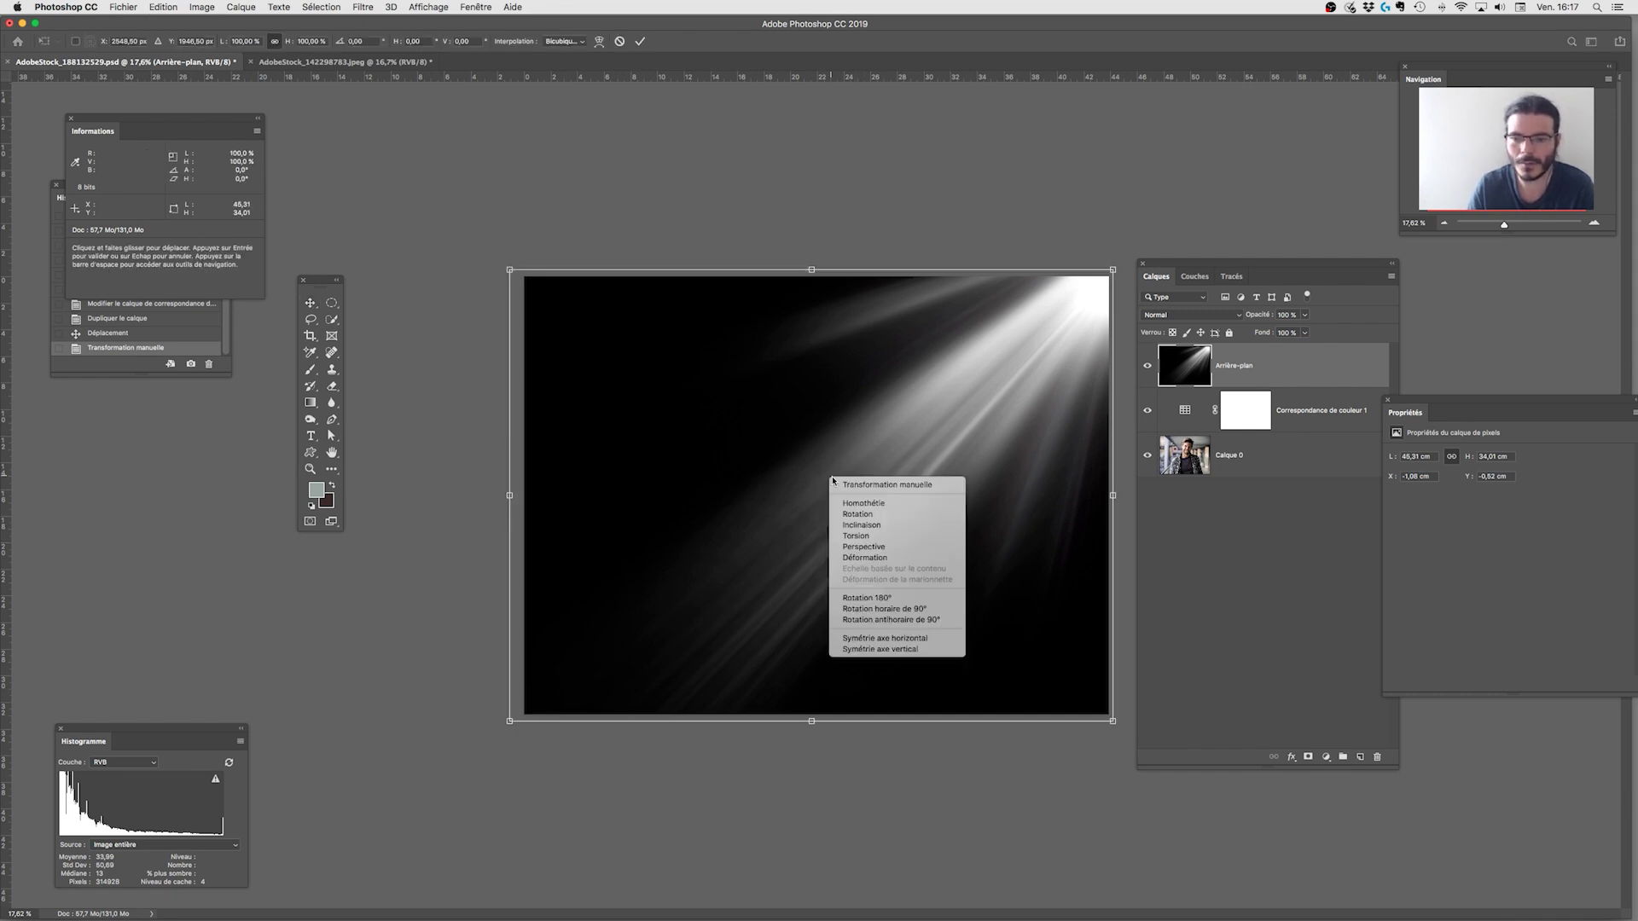
left_click(895, 640)
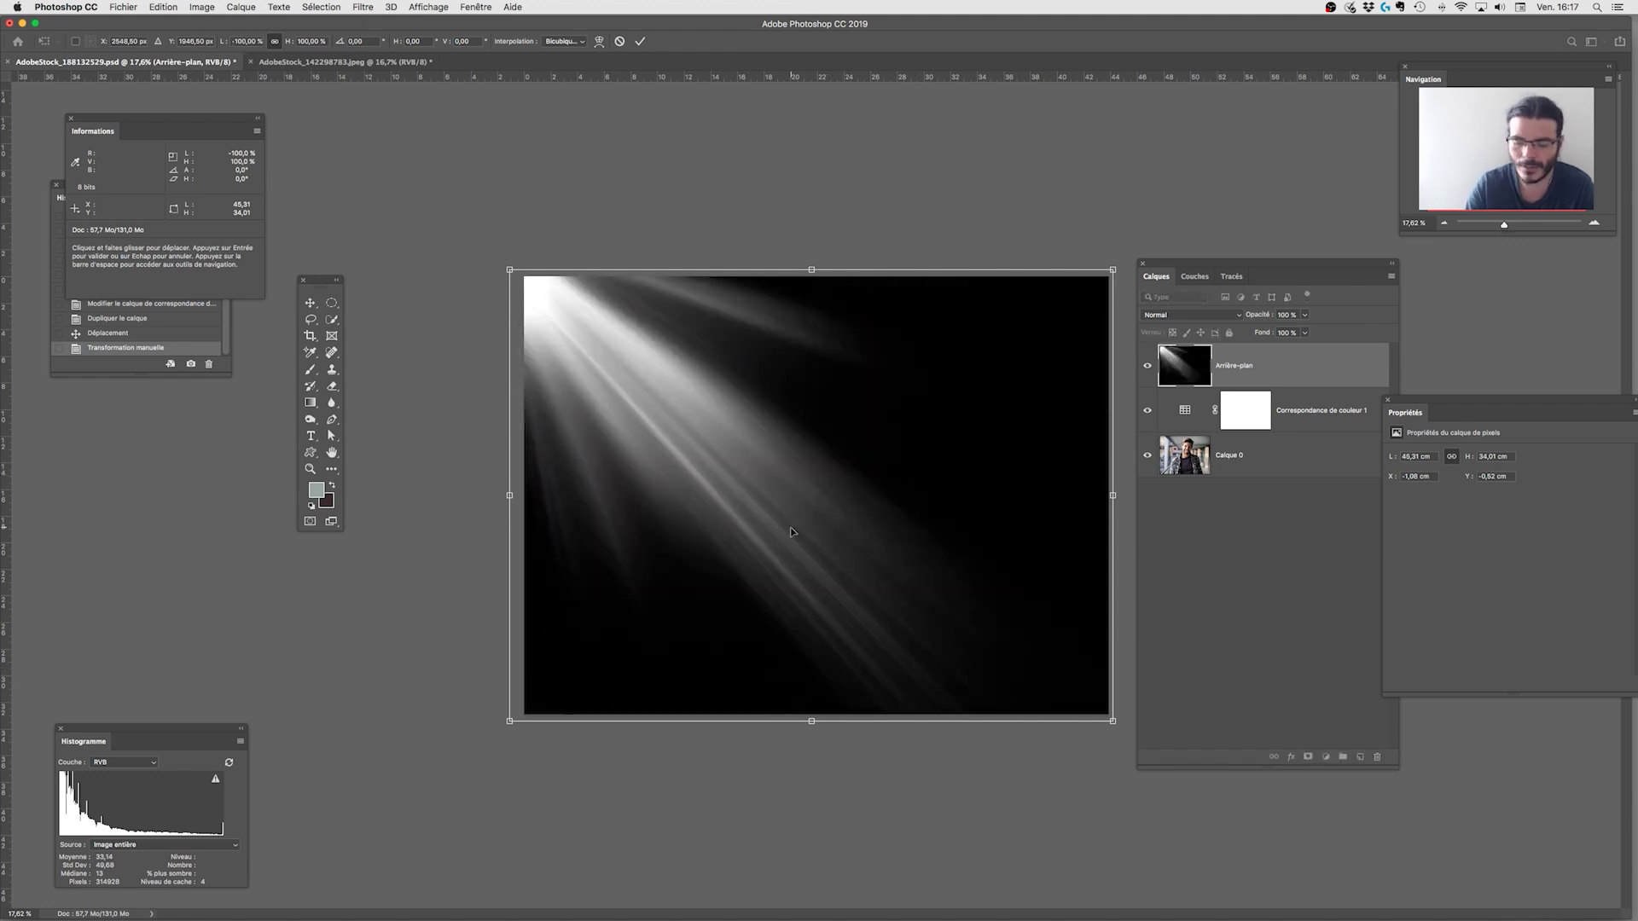
key("Return")
Check the portrait beneath the light rays, set the ray layer's blending mode to Superposition (Screen), and shift it about 5 cm left and 1 cm up.
left_click(1147, 365)
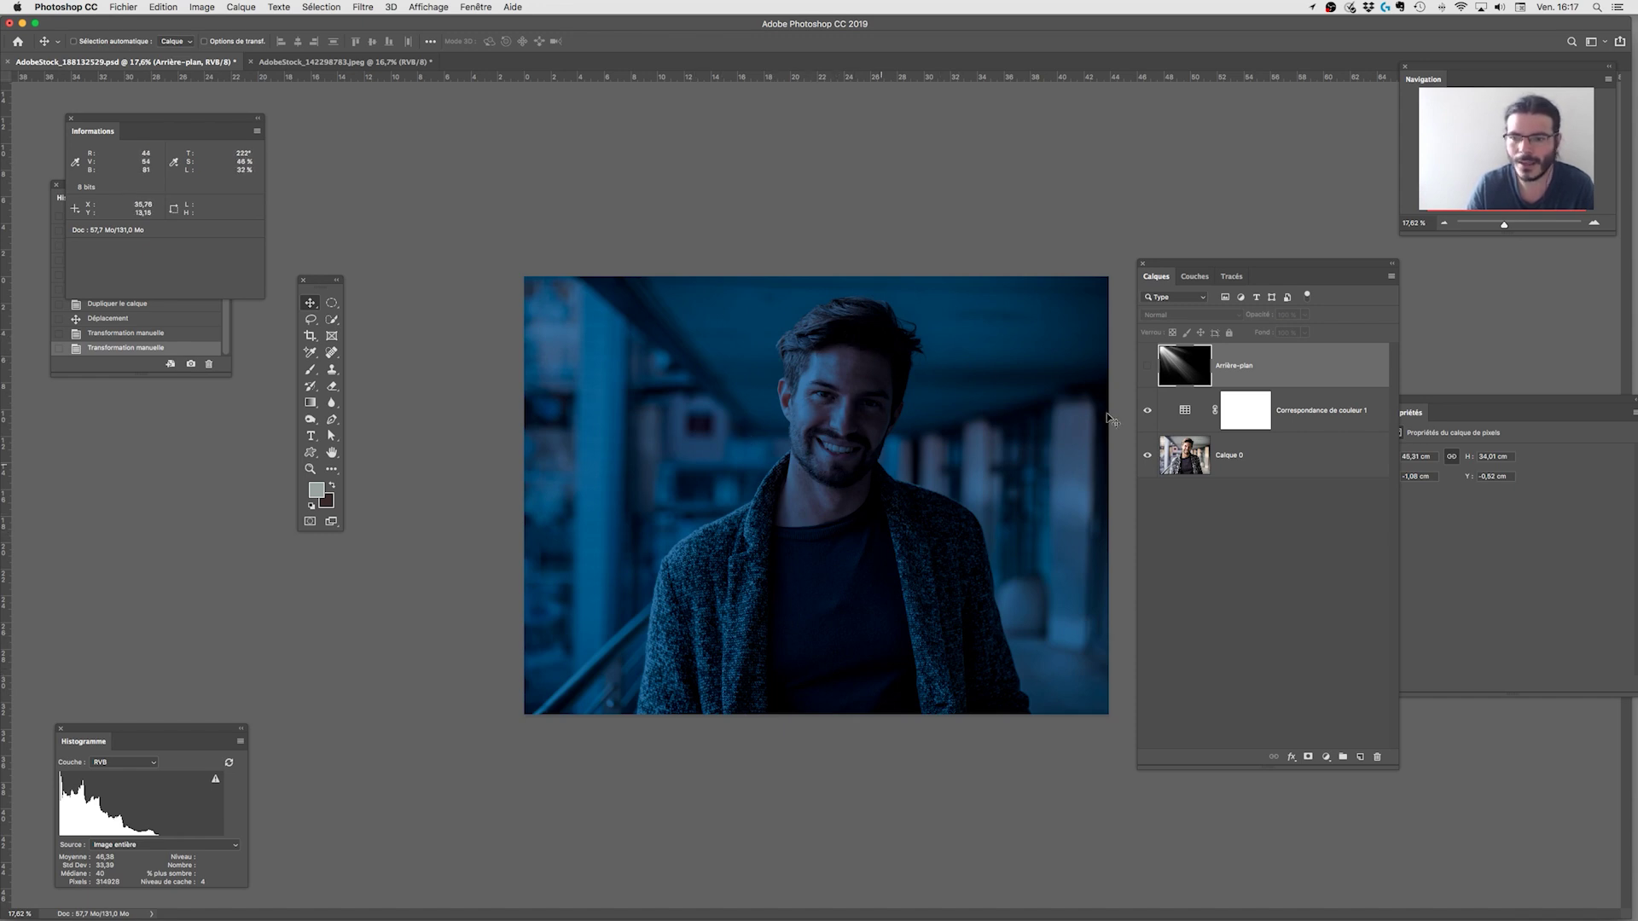
key("super+comma")
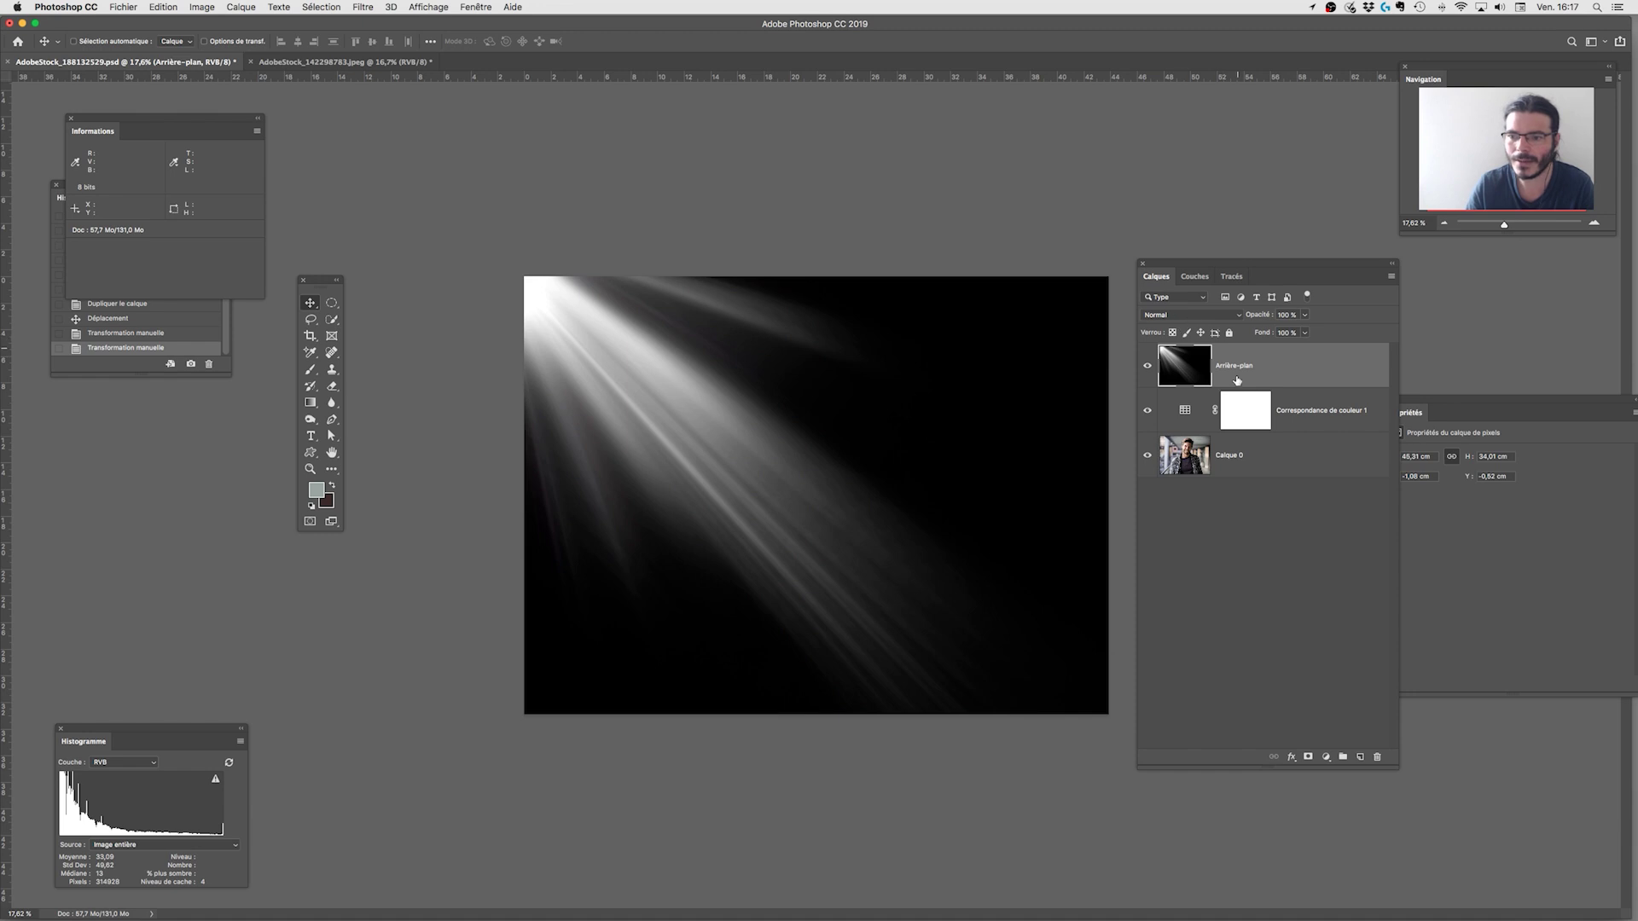
left_click(1208, 316)
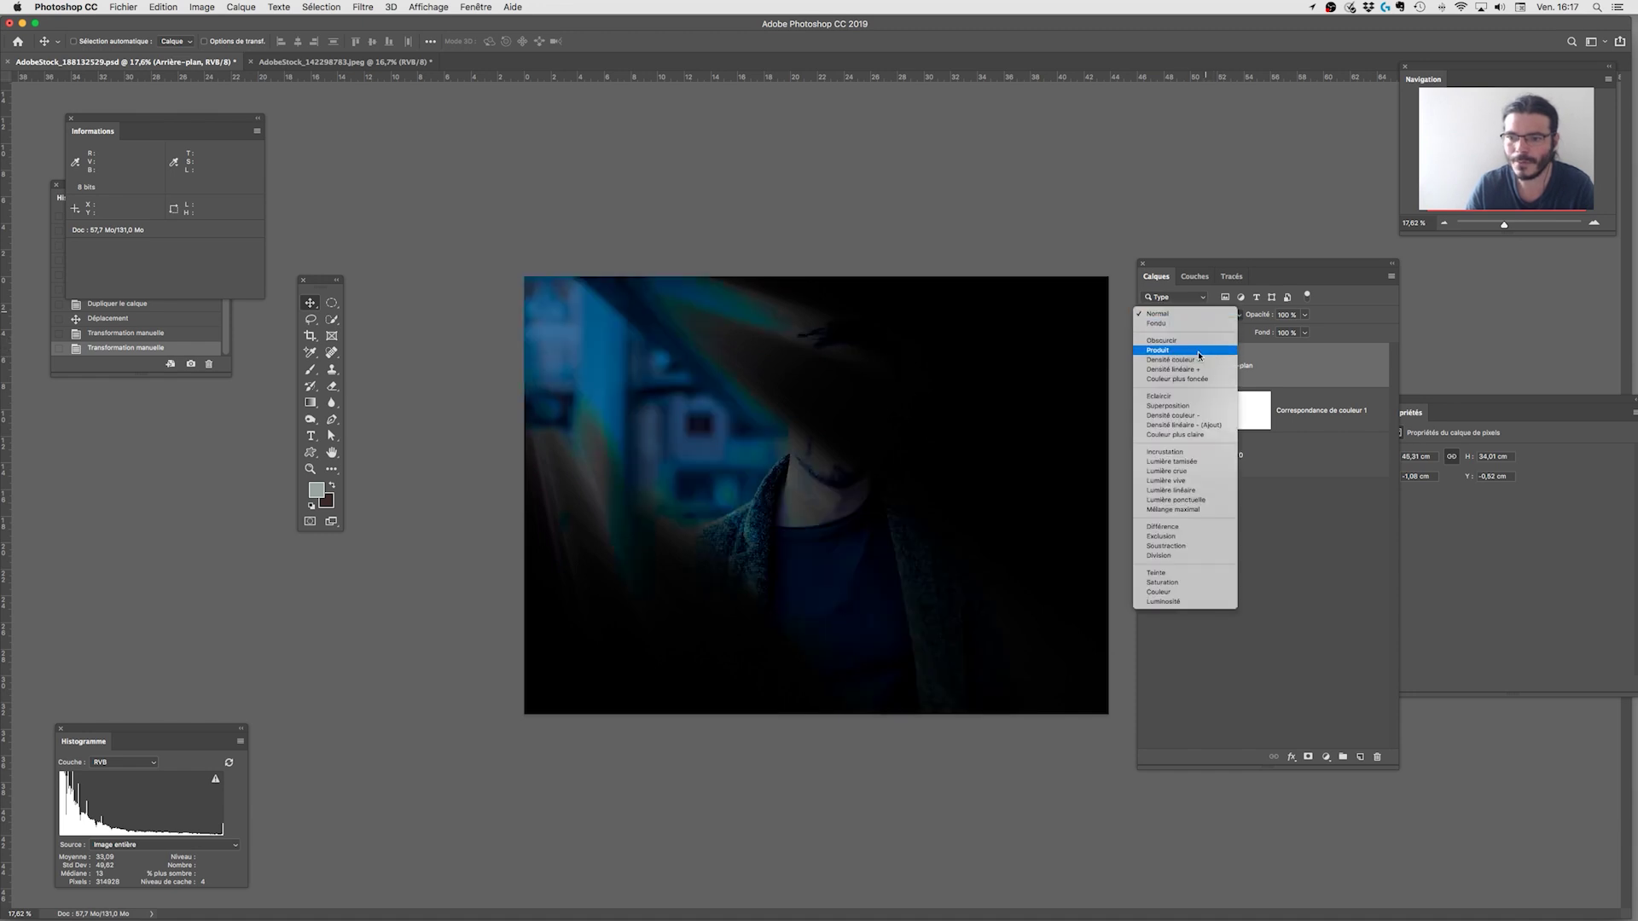
left_click(1174, 406)
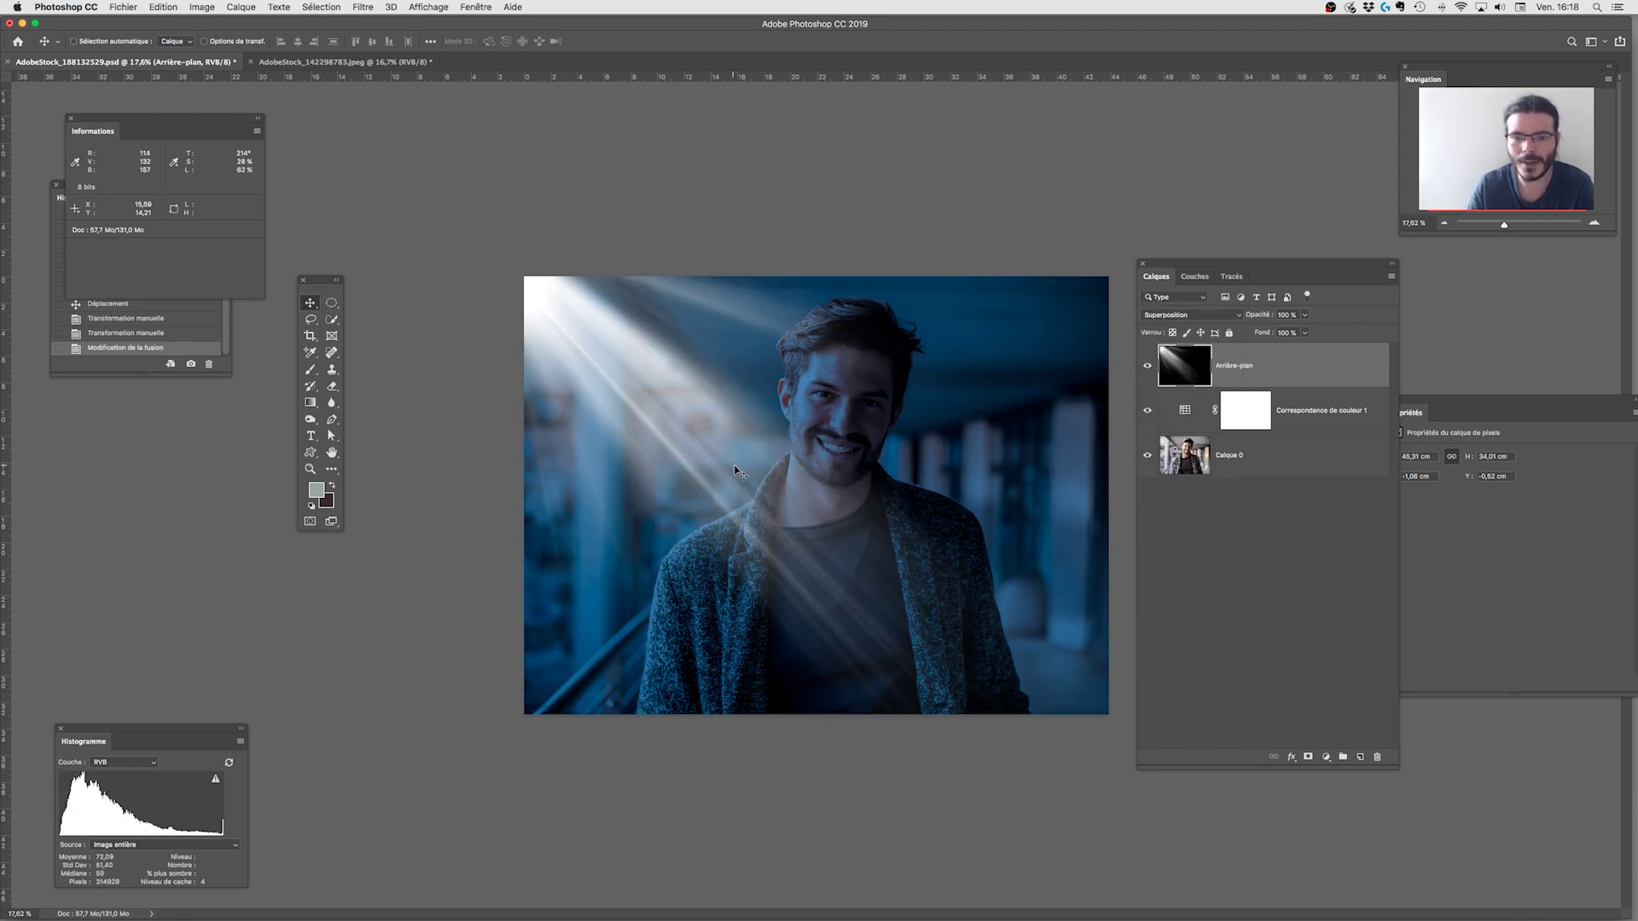
left_click_drag(717, 452, 676, 467)
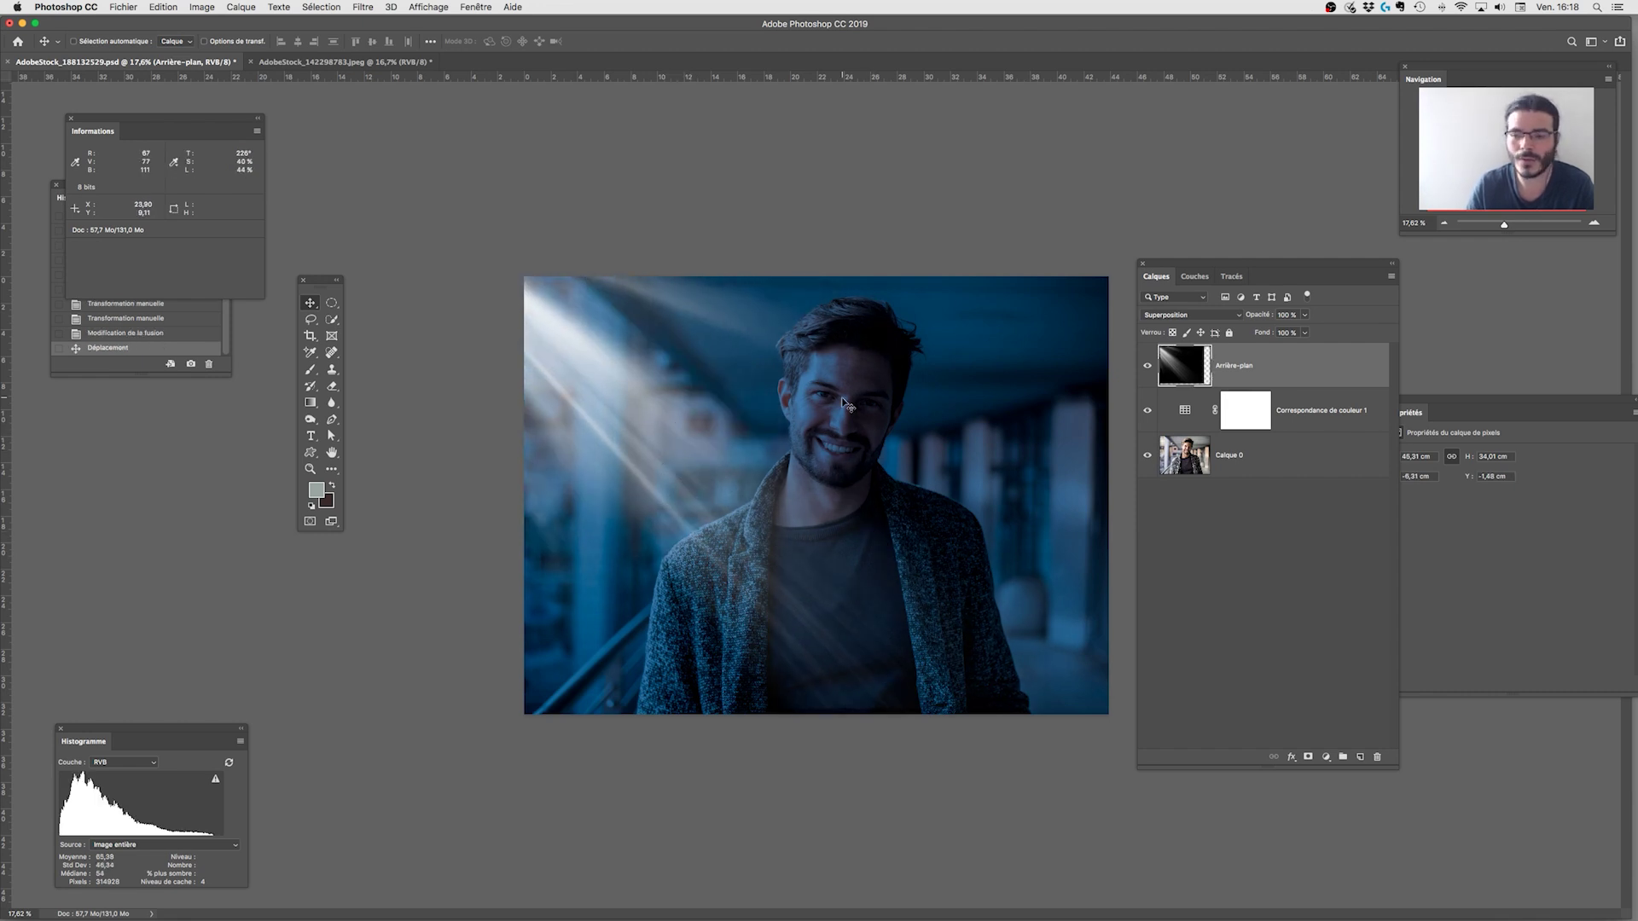
Try placing the light-ray layer beneath the Color Lookup layer, and return it to the top of the stack.
mouse_move(597, 917)
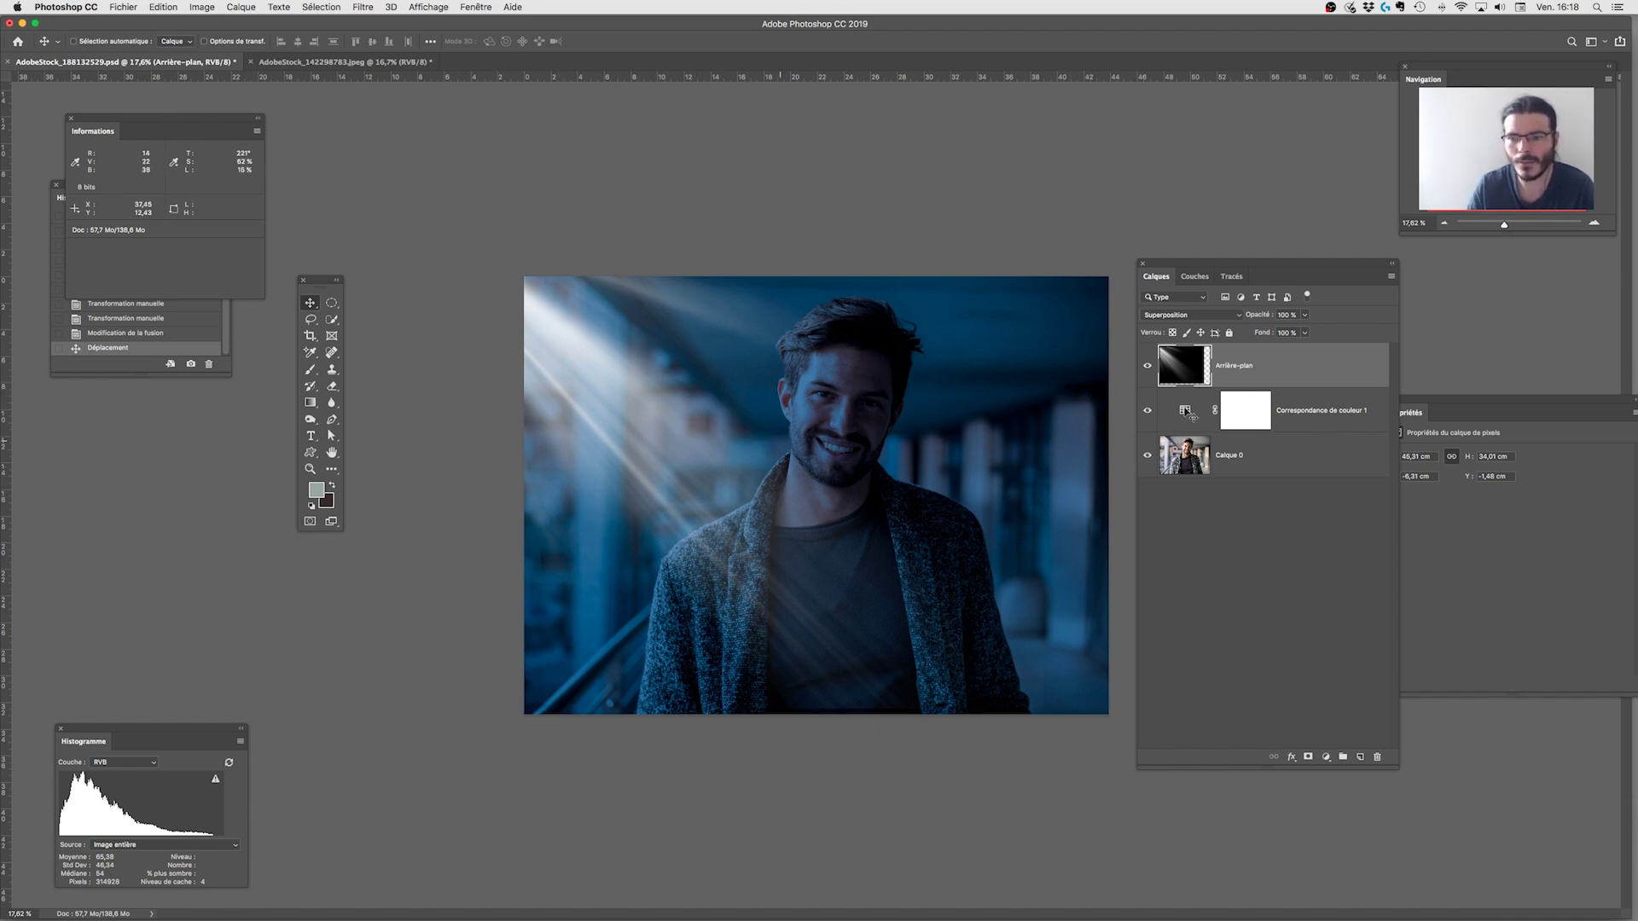
left_click_drag(1270, 366, 1289, 444)
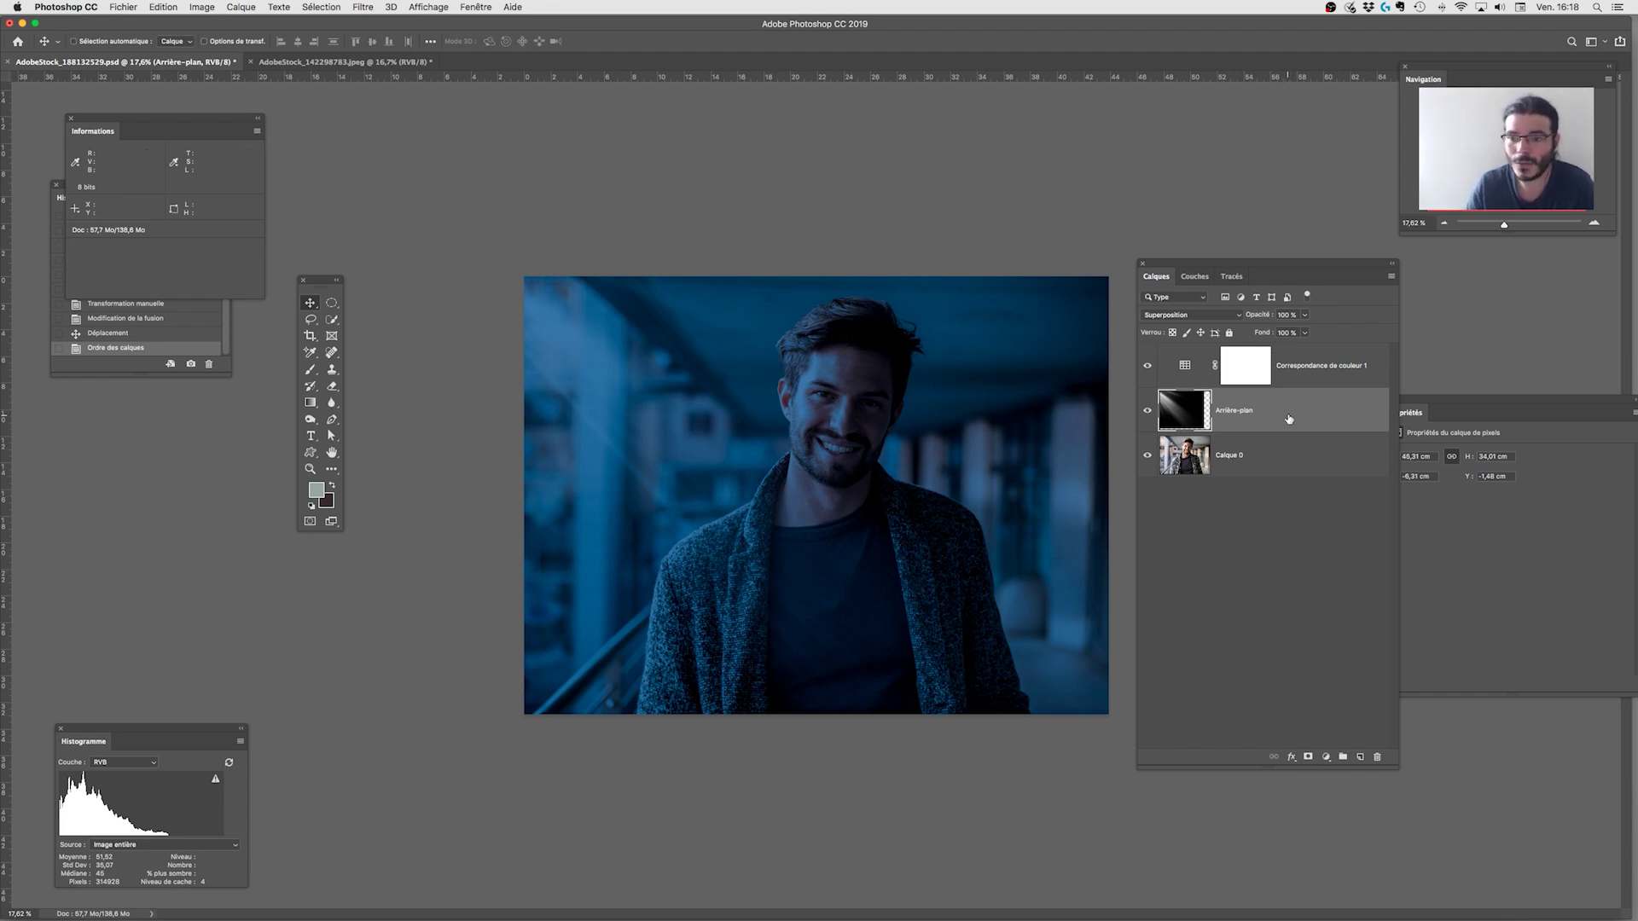
left_click_drag(1285, 419, 1297, 346)
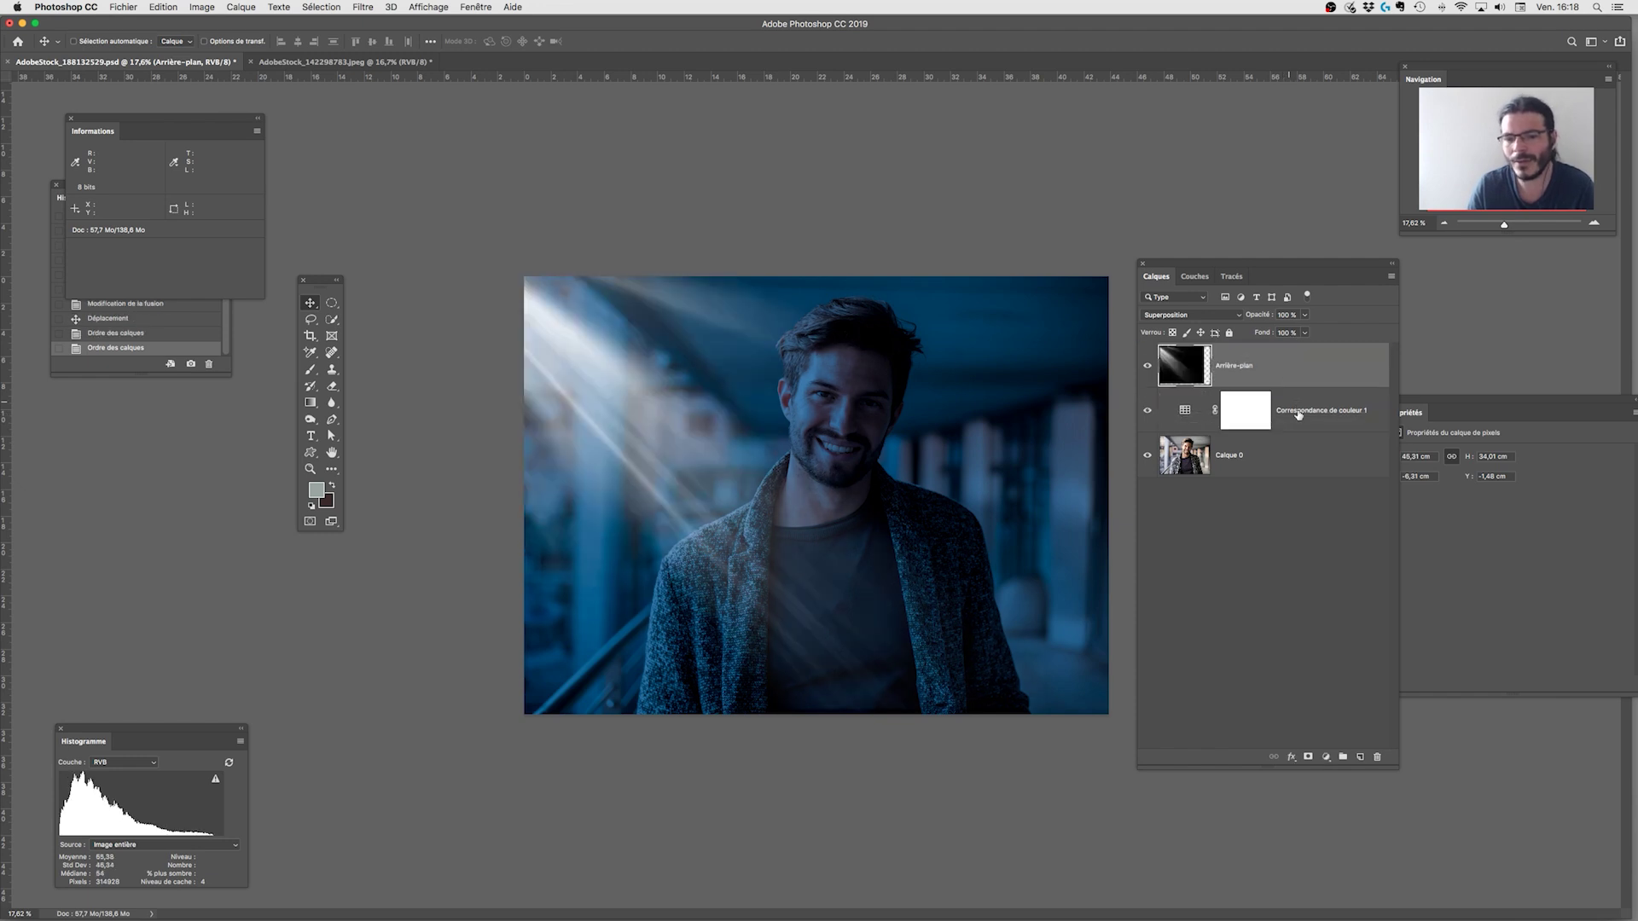
Add a second Color Lookup adjustment layer above the light-ray layer and apply the Moonlight.3DL LUT to it.
left_click(1325, 757)
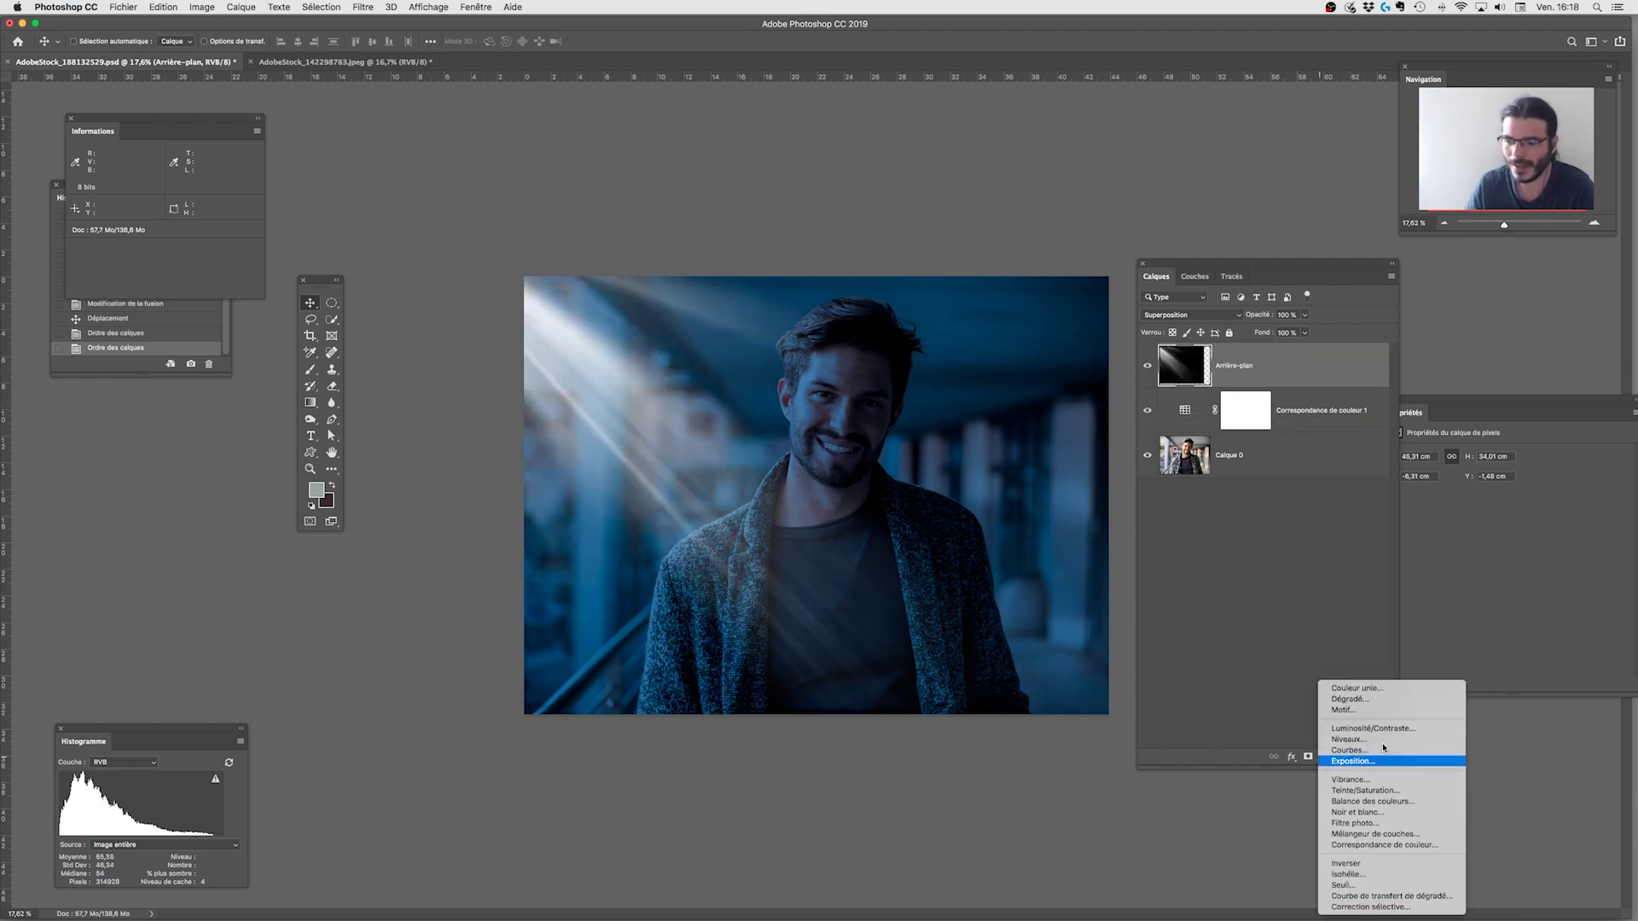
left_click(1395, 845)
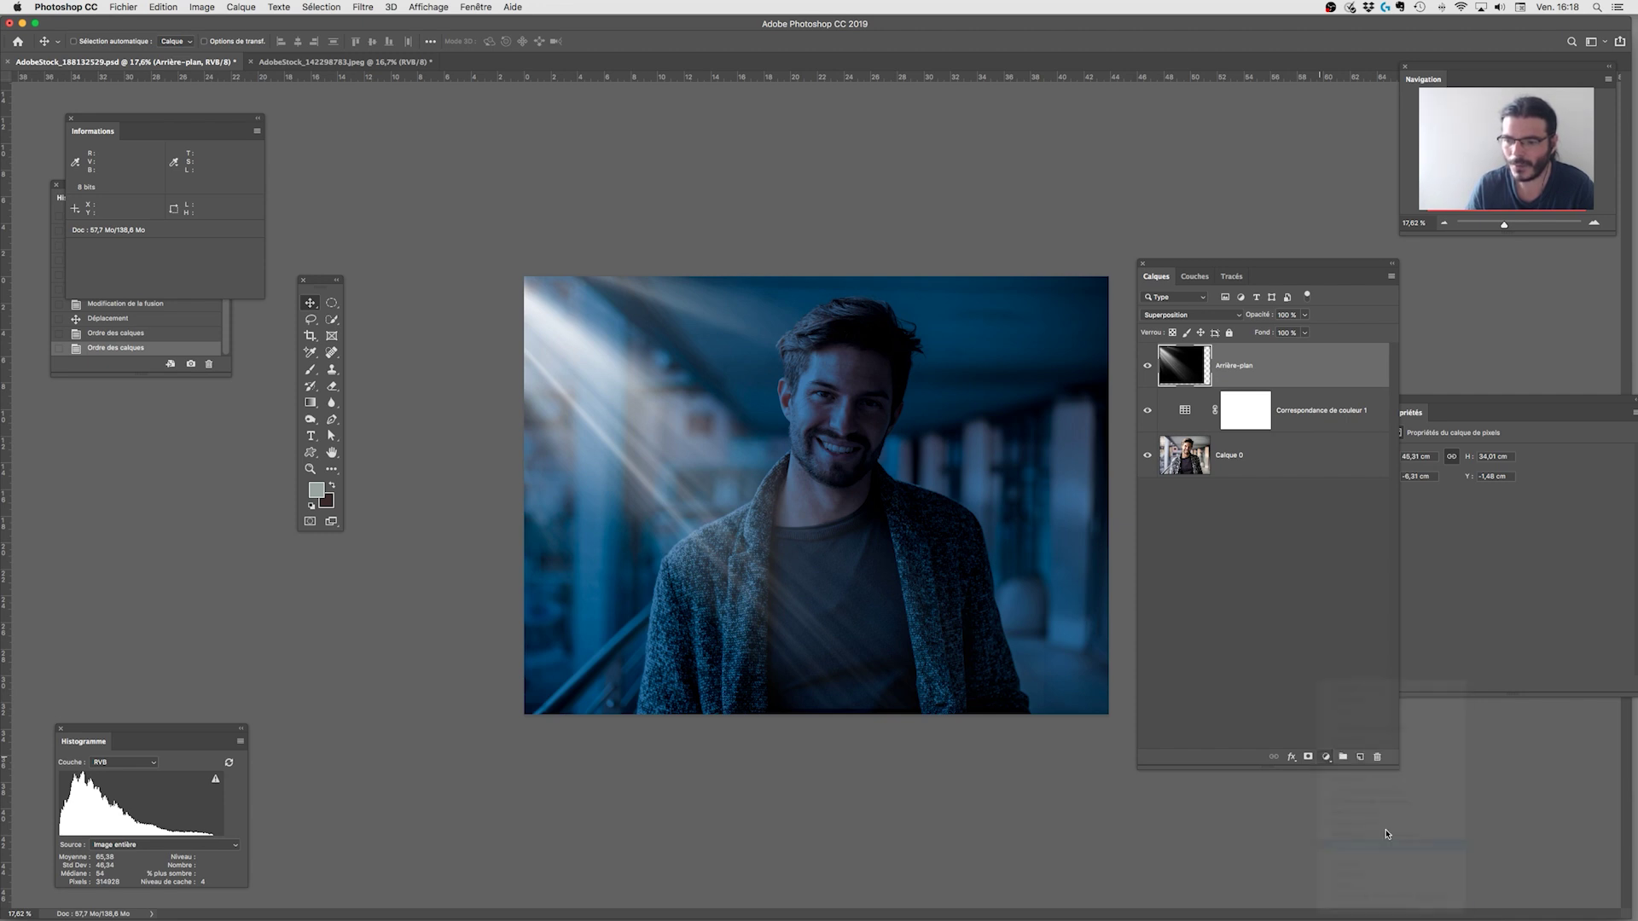
left_click(1523, 455)
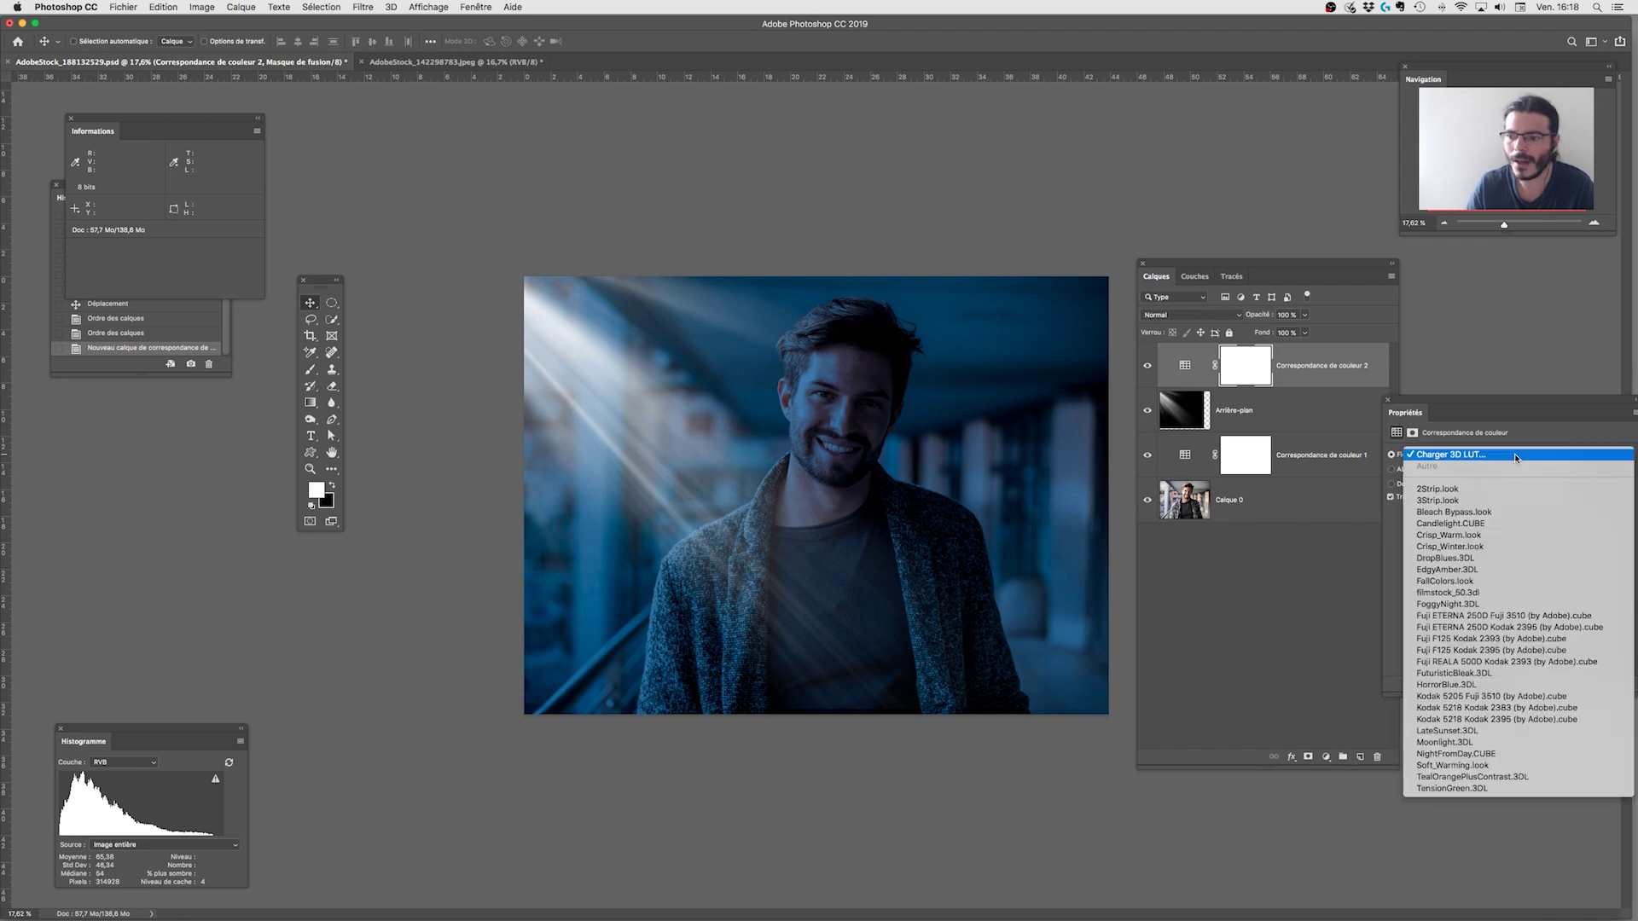
left_click(1462, 744)
left_click(1185, 460)
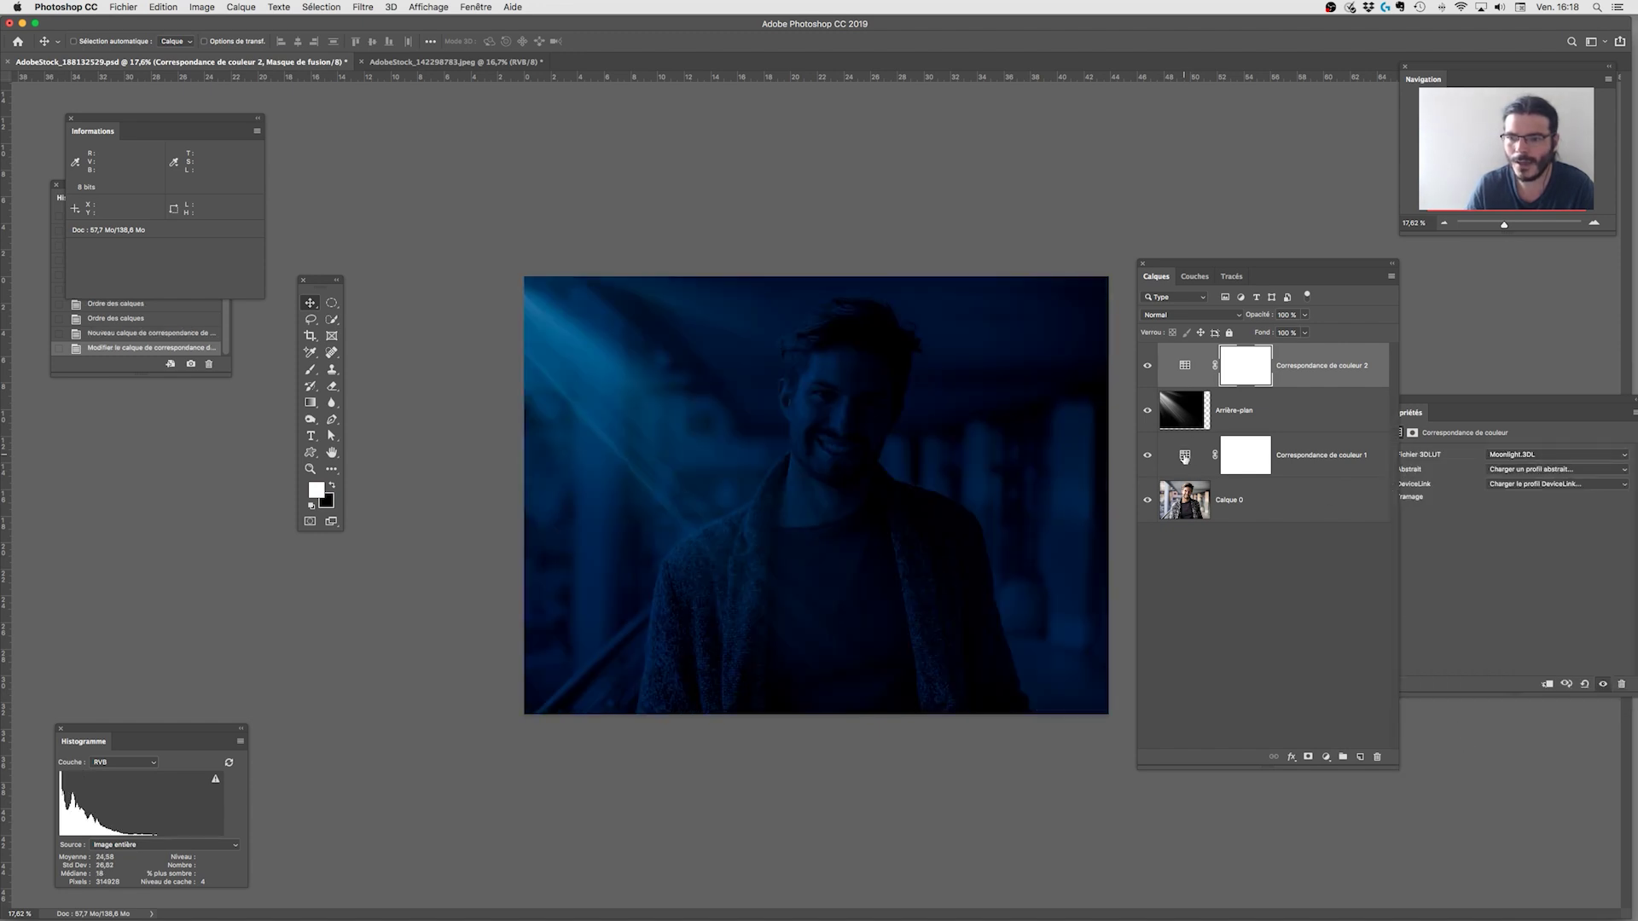
Switch the upper Color Lookup adjustment layer's 3D LUT to NightFromDay.CUBE.
left_click(1185, 367)
left_click(1520, 459)
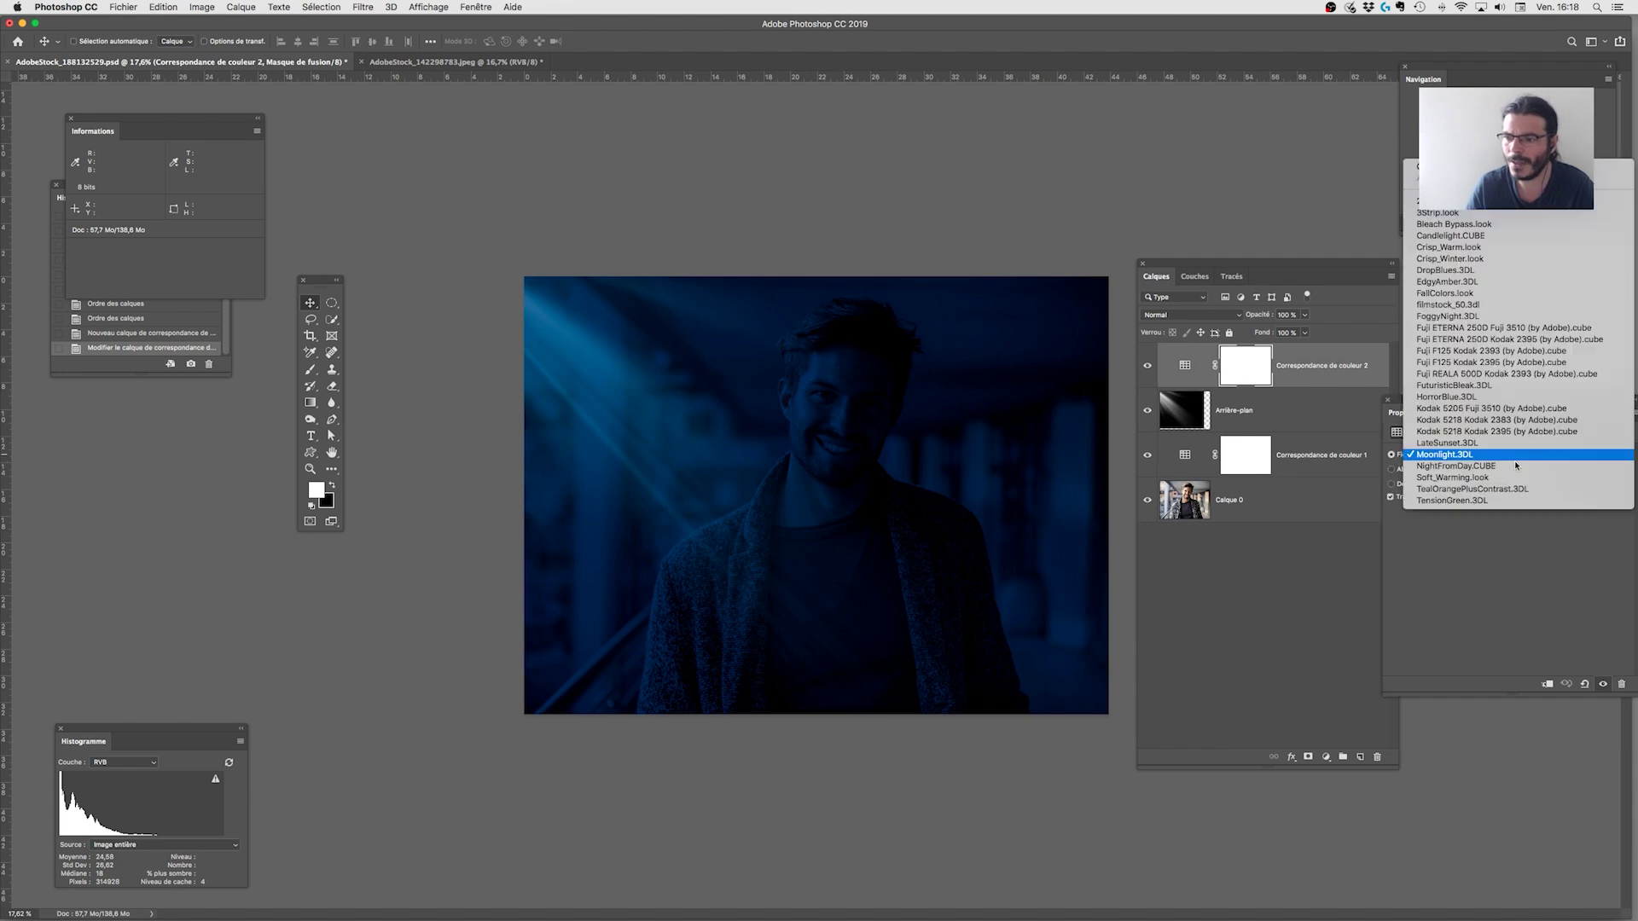
left_click(1501, 472)
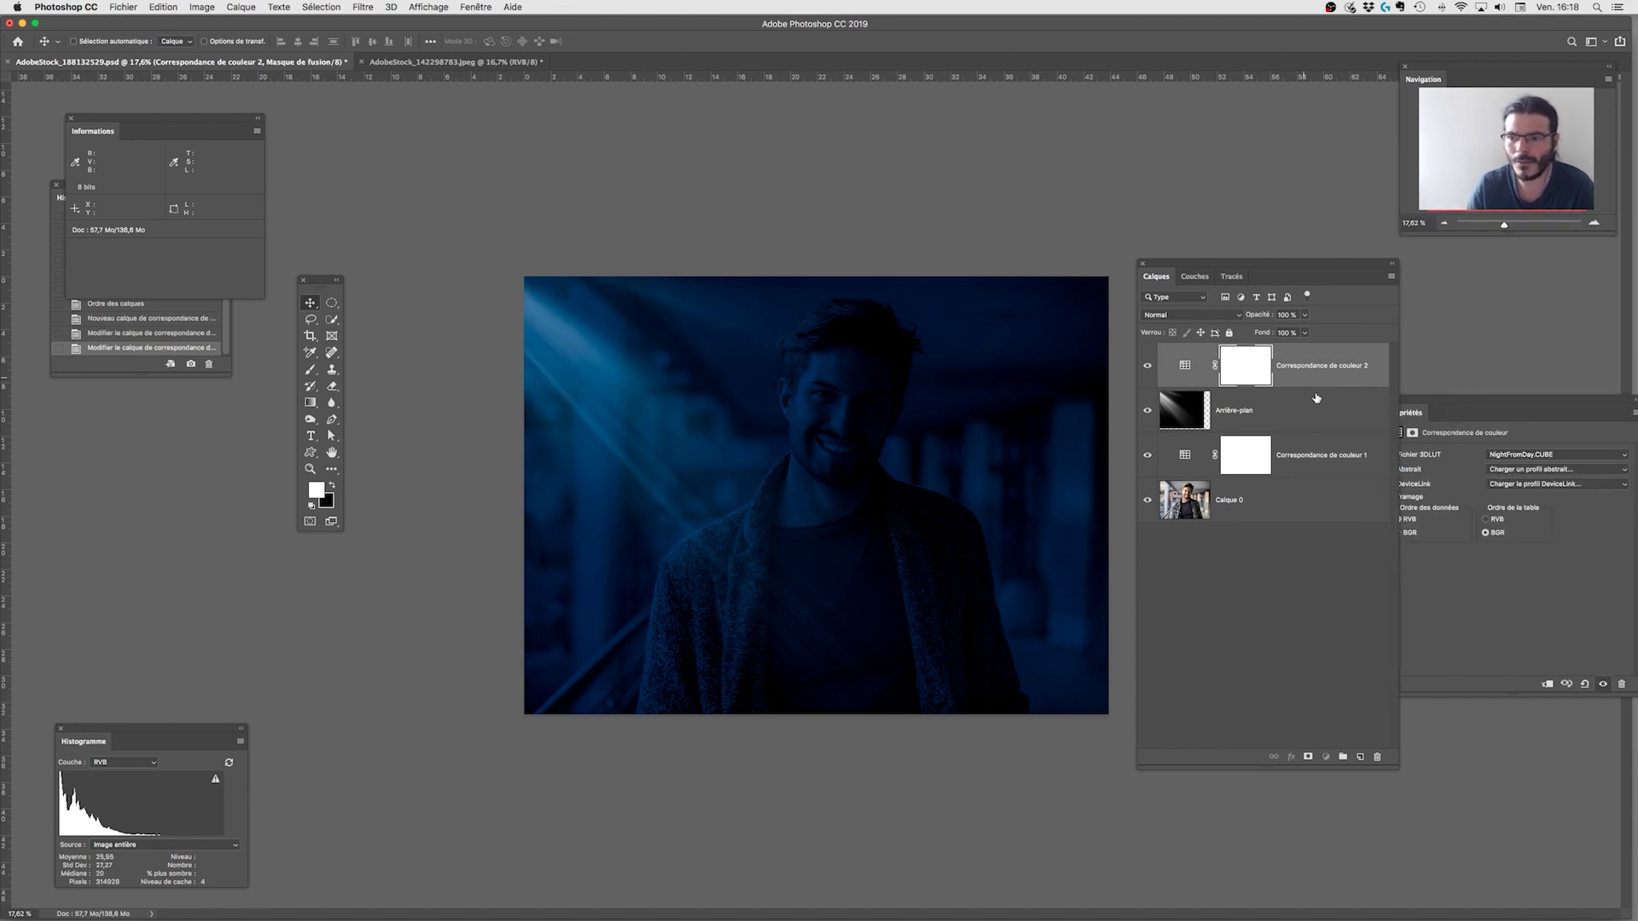
left_click_drag(1464, 412, 1378, 589)
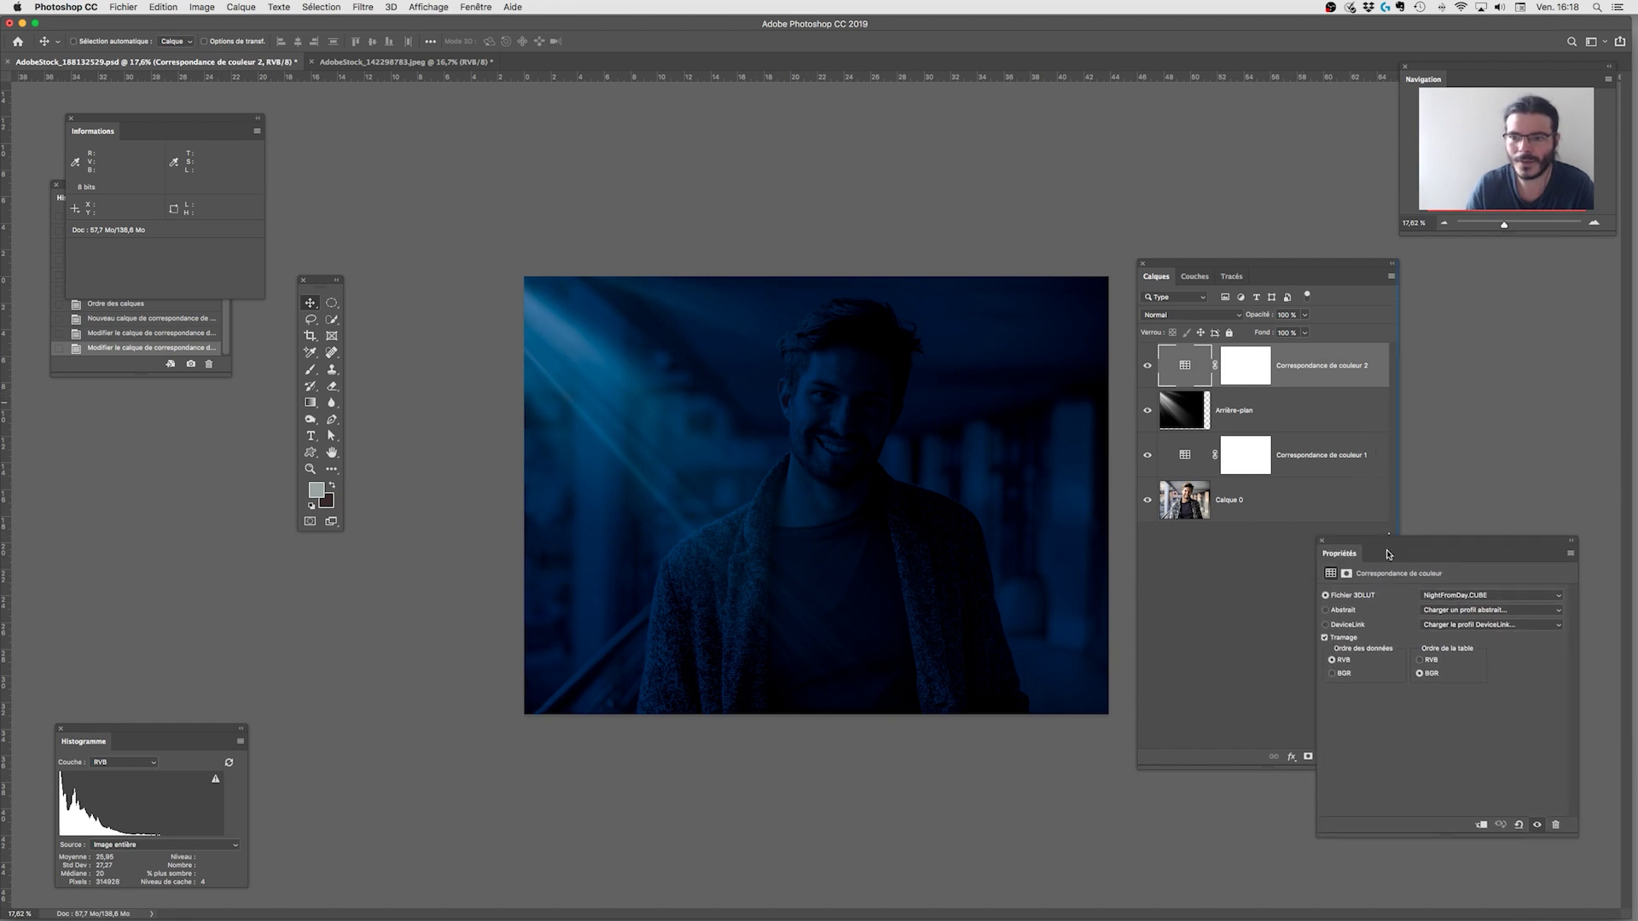
Compare the image with and without the upper Color Lookup layer, and check the lower Color Lookup layer's LUT and the light-ray layer's effect.
left_click(1147, 366)
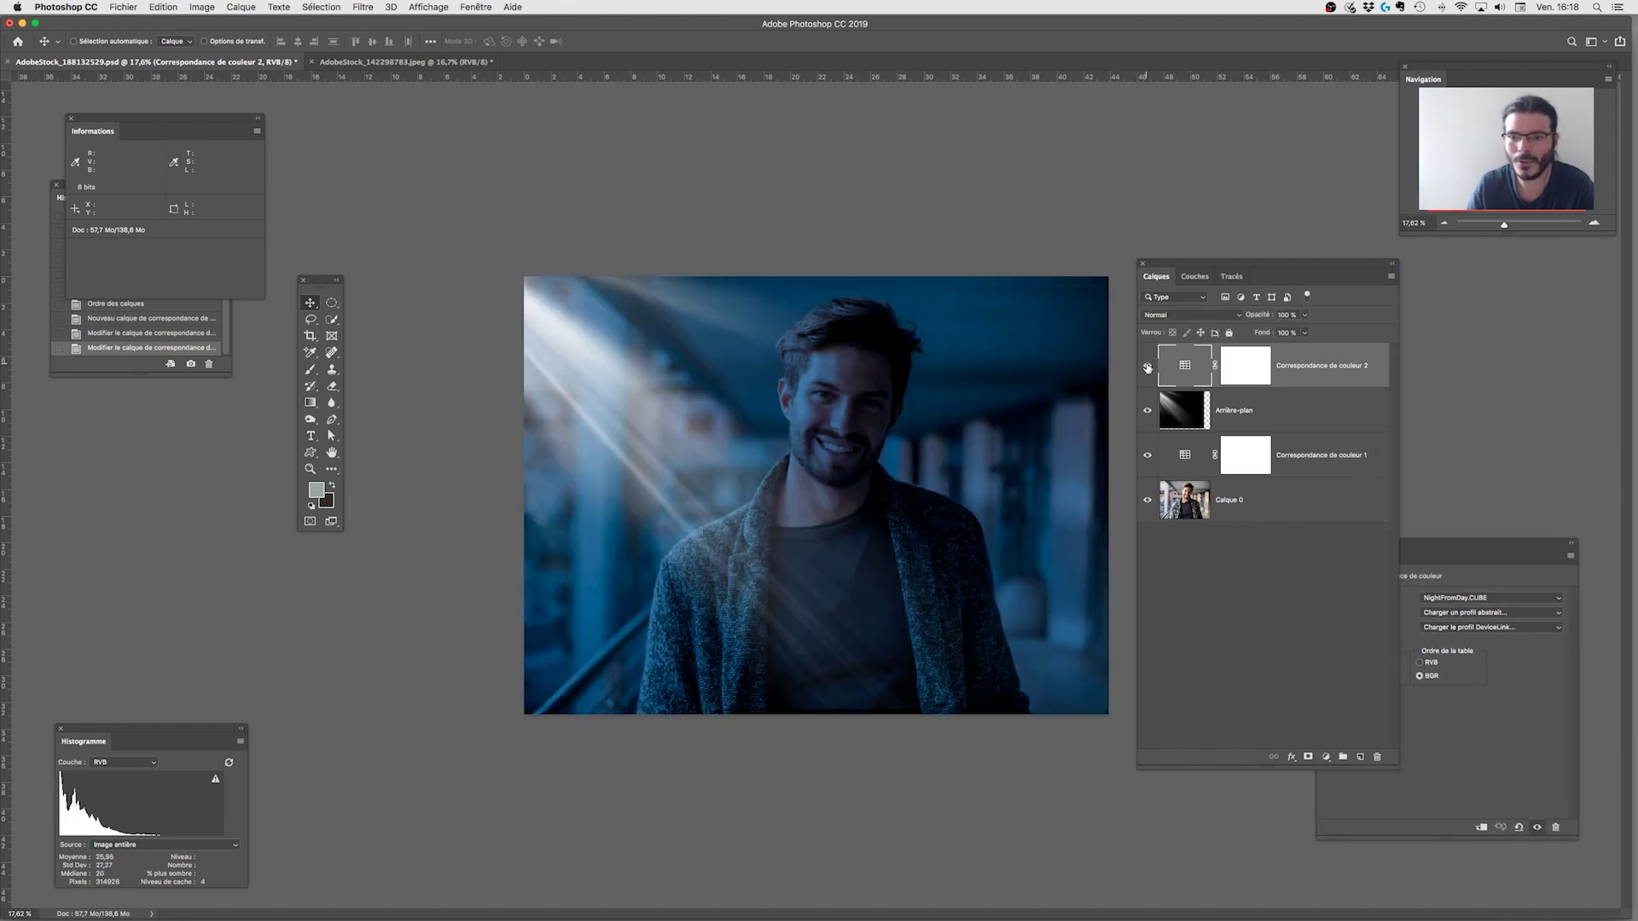
left_click(1146, 366)
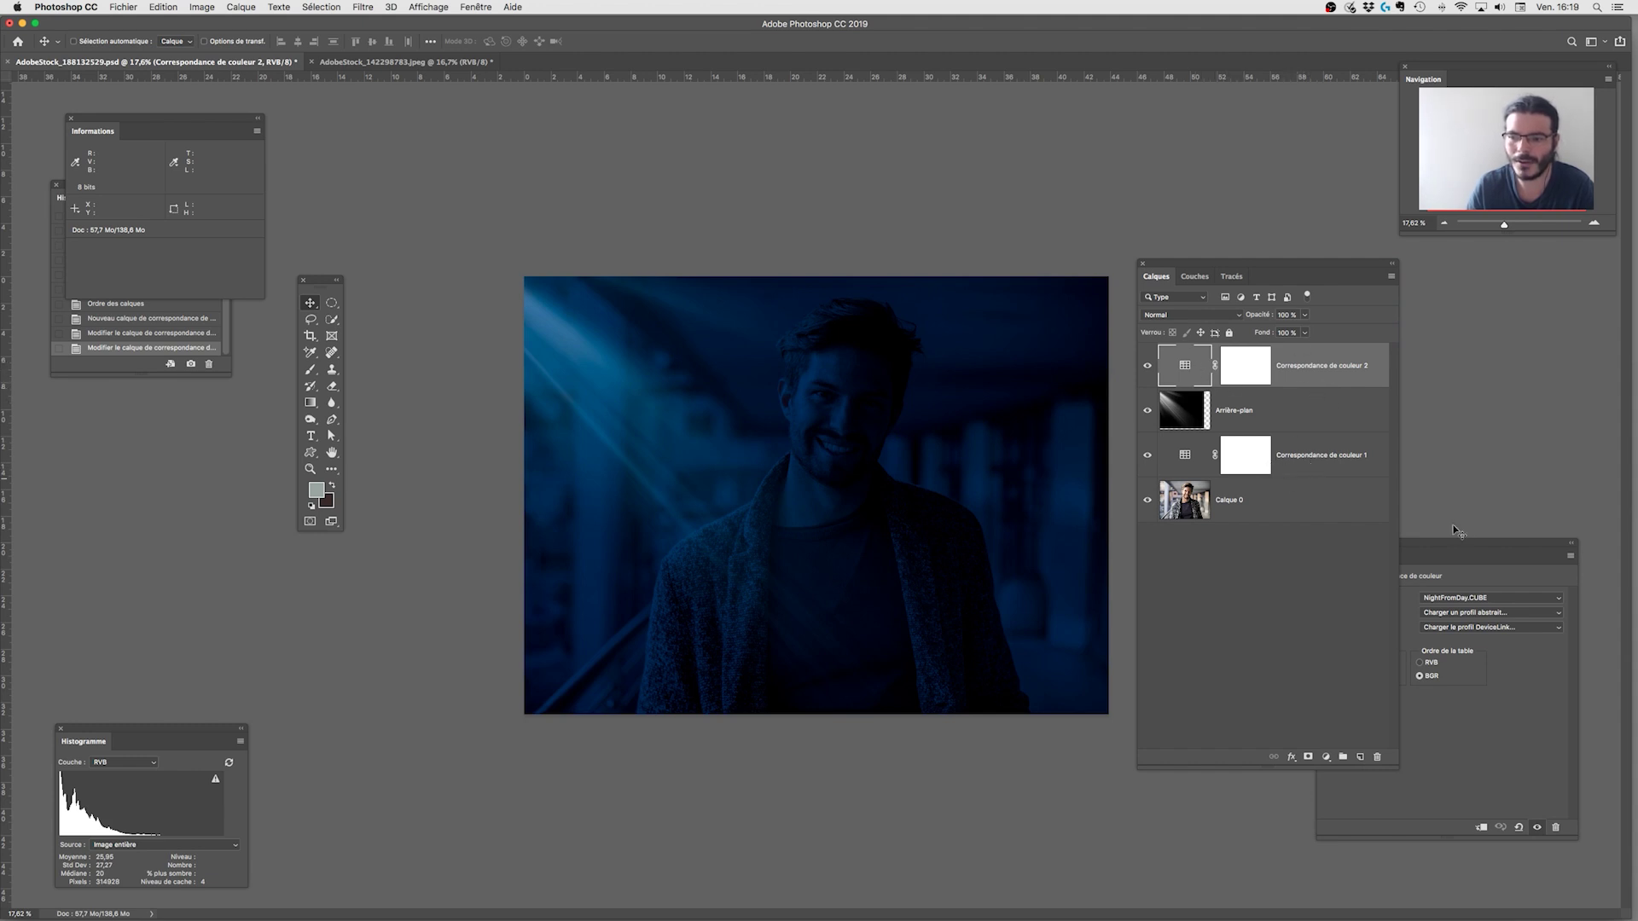
left_click_drag(1446, 544, 1516, 527)
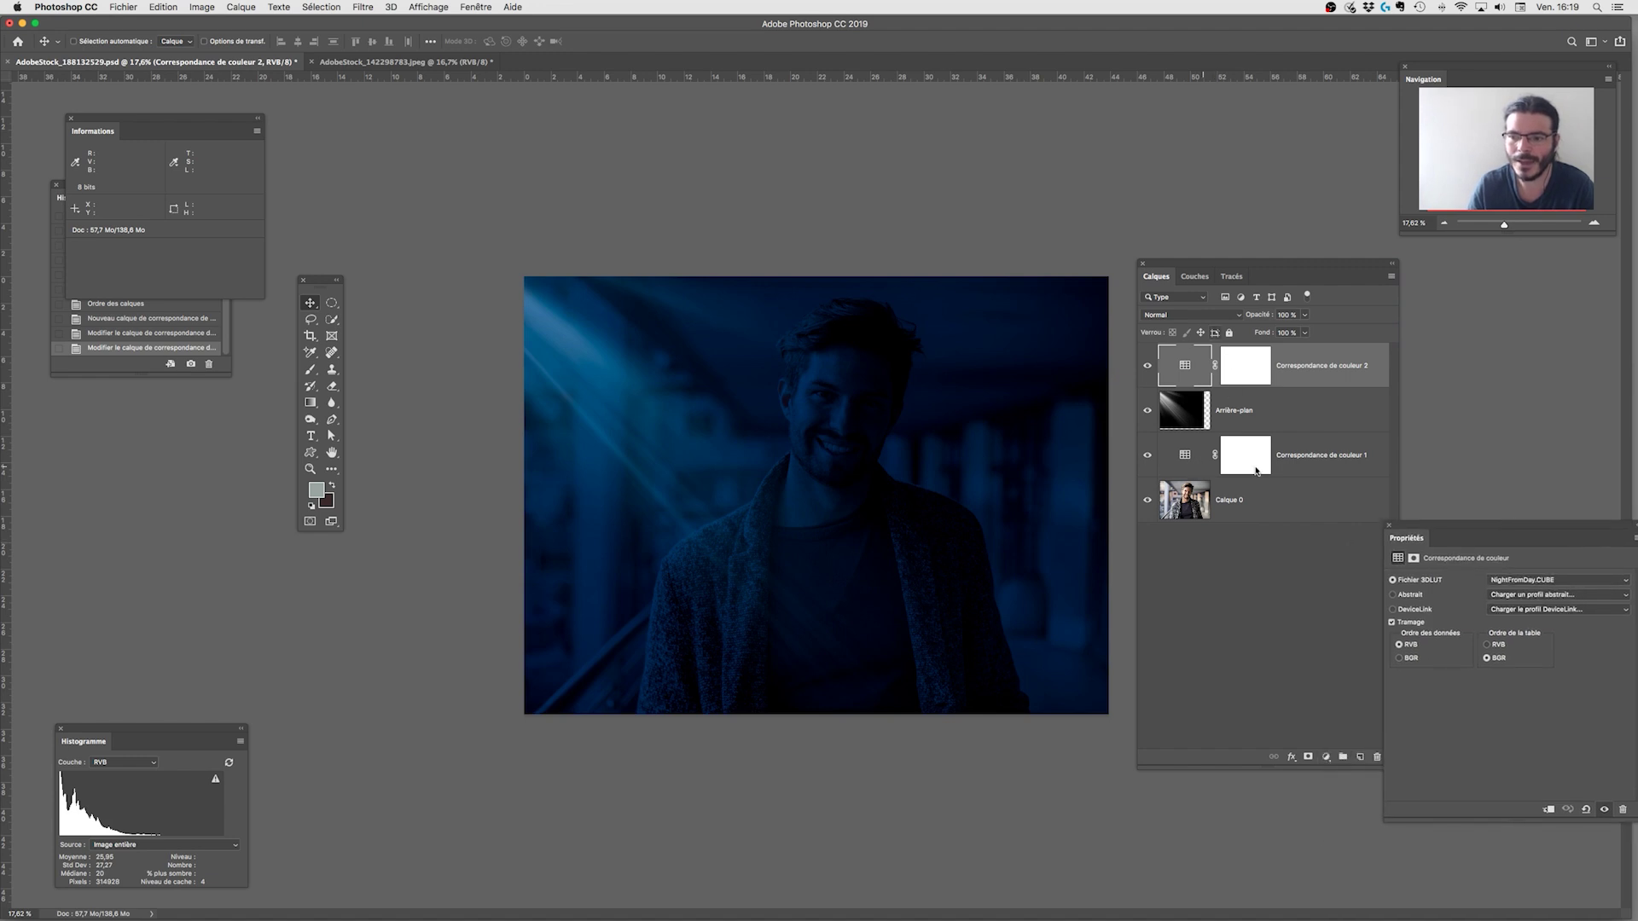
left_click(1186, 460)
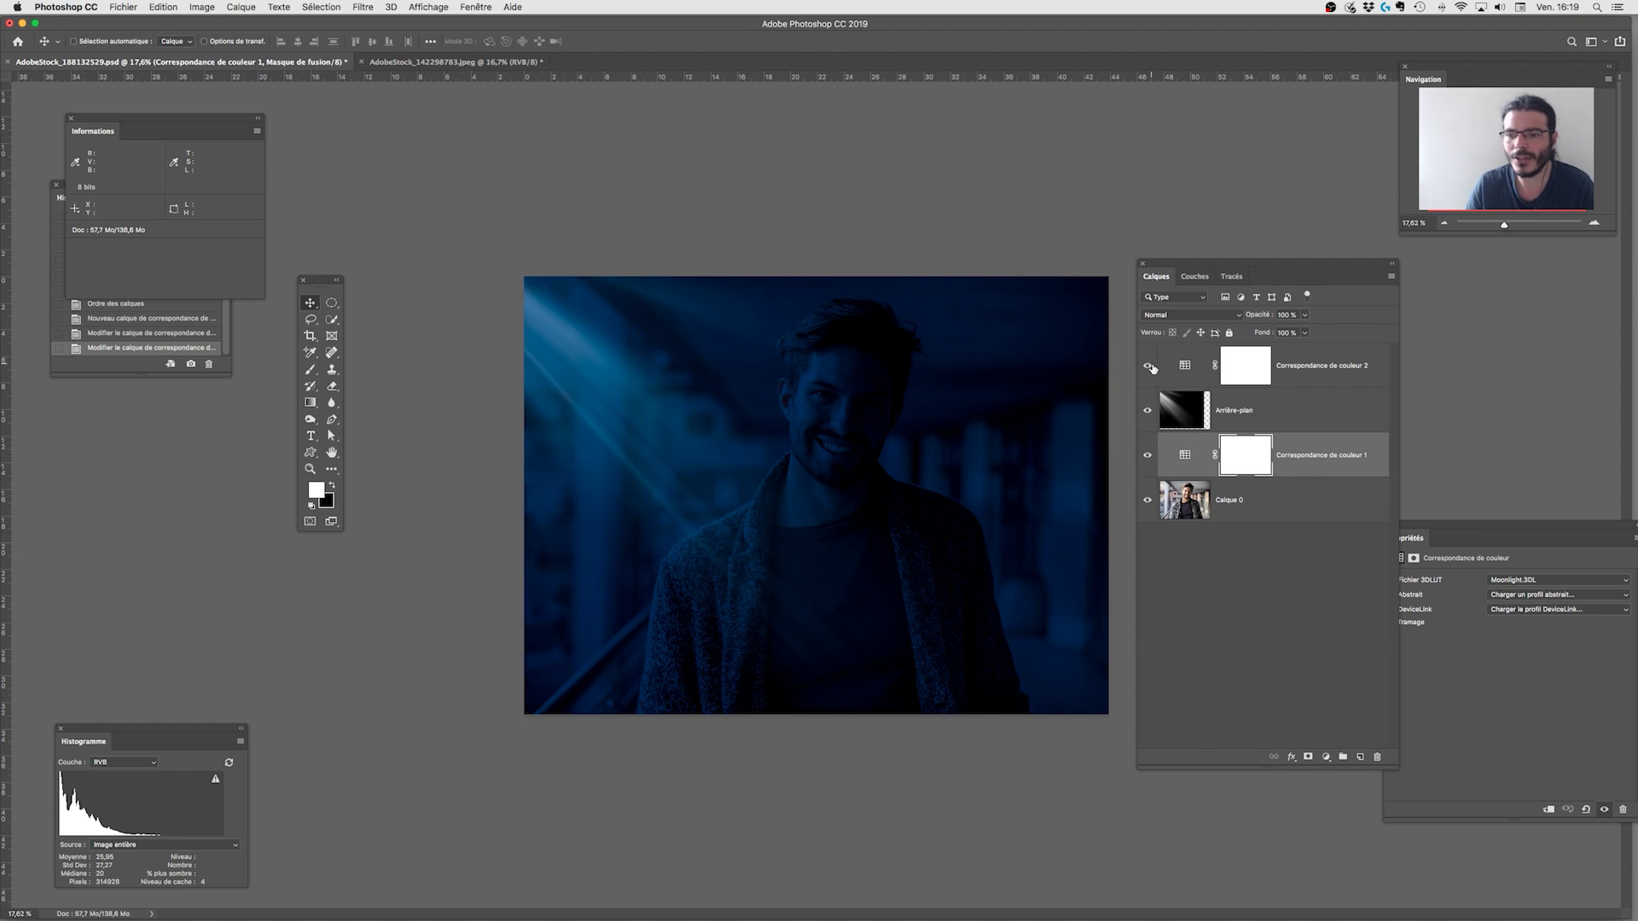
left_click(1148, 412)
left_click(1148, 412)
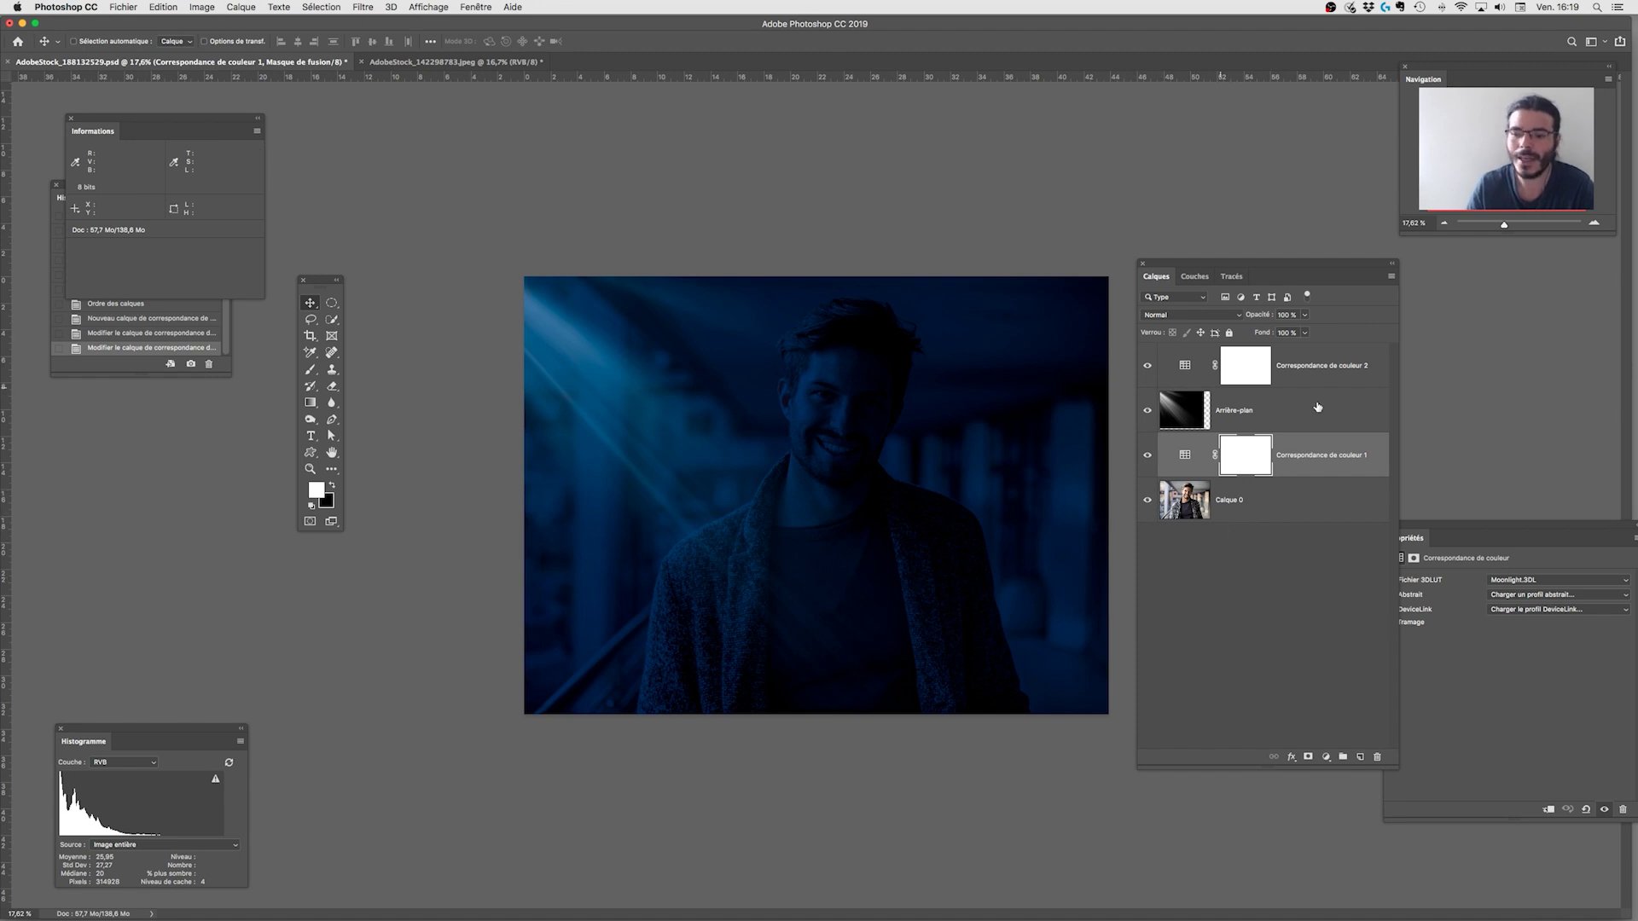
left_click(1357, 384)
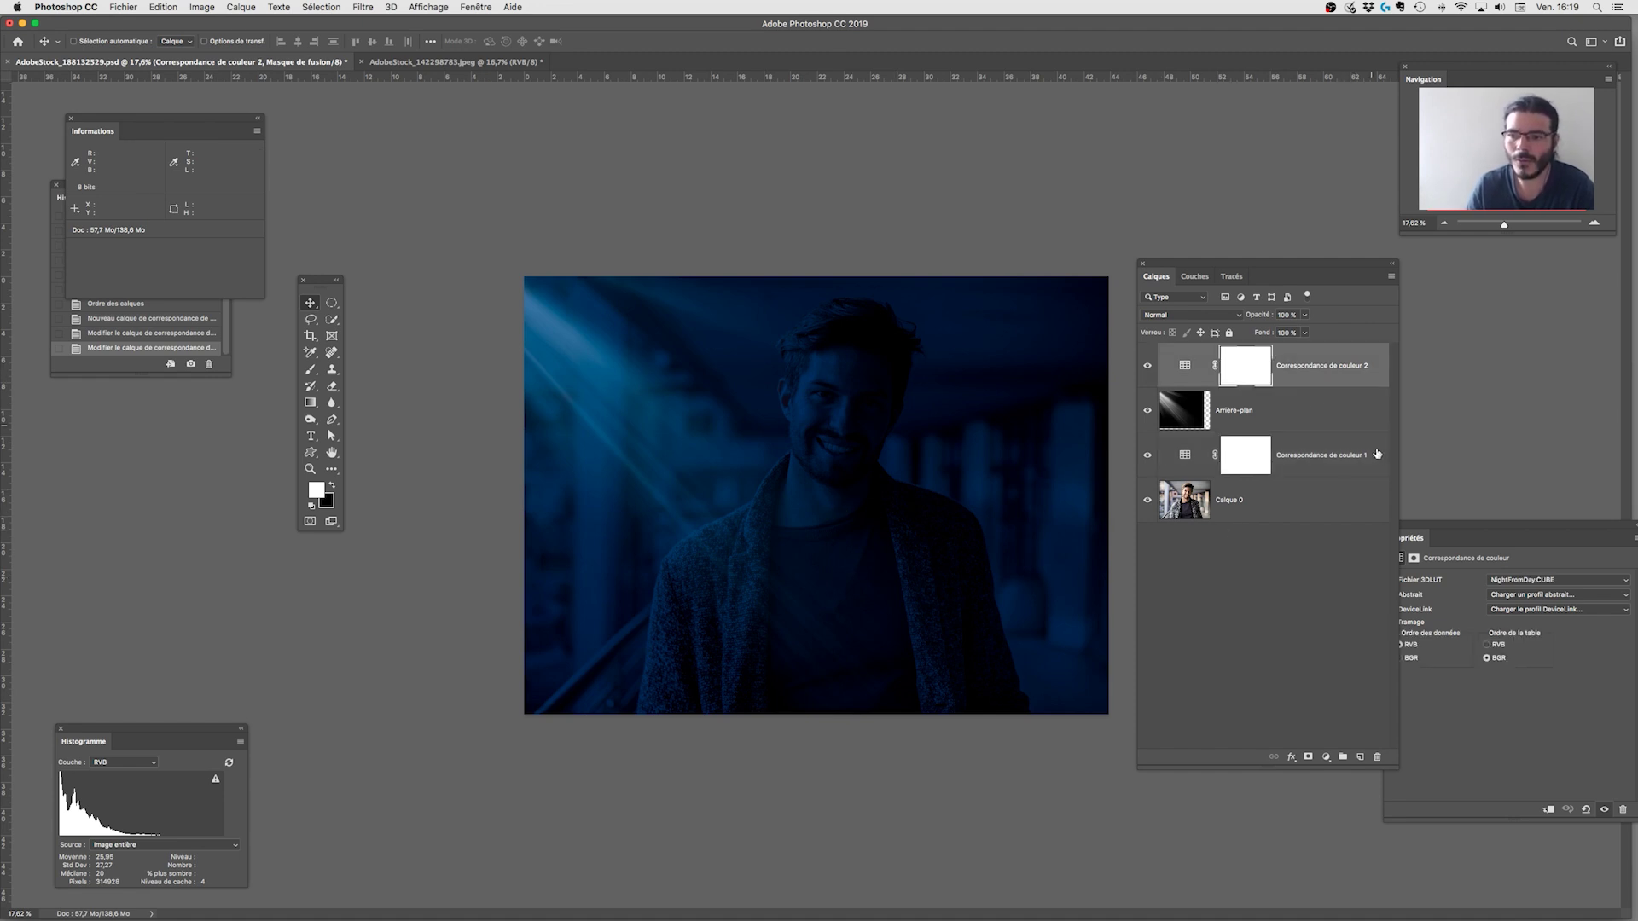
double_click(1376, 454)
left_click_drag(1311, 213, 1354, 150)
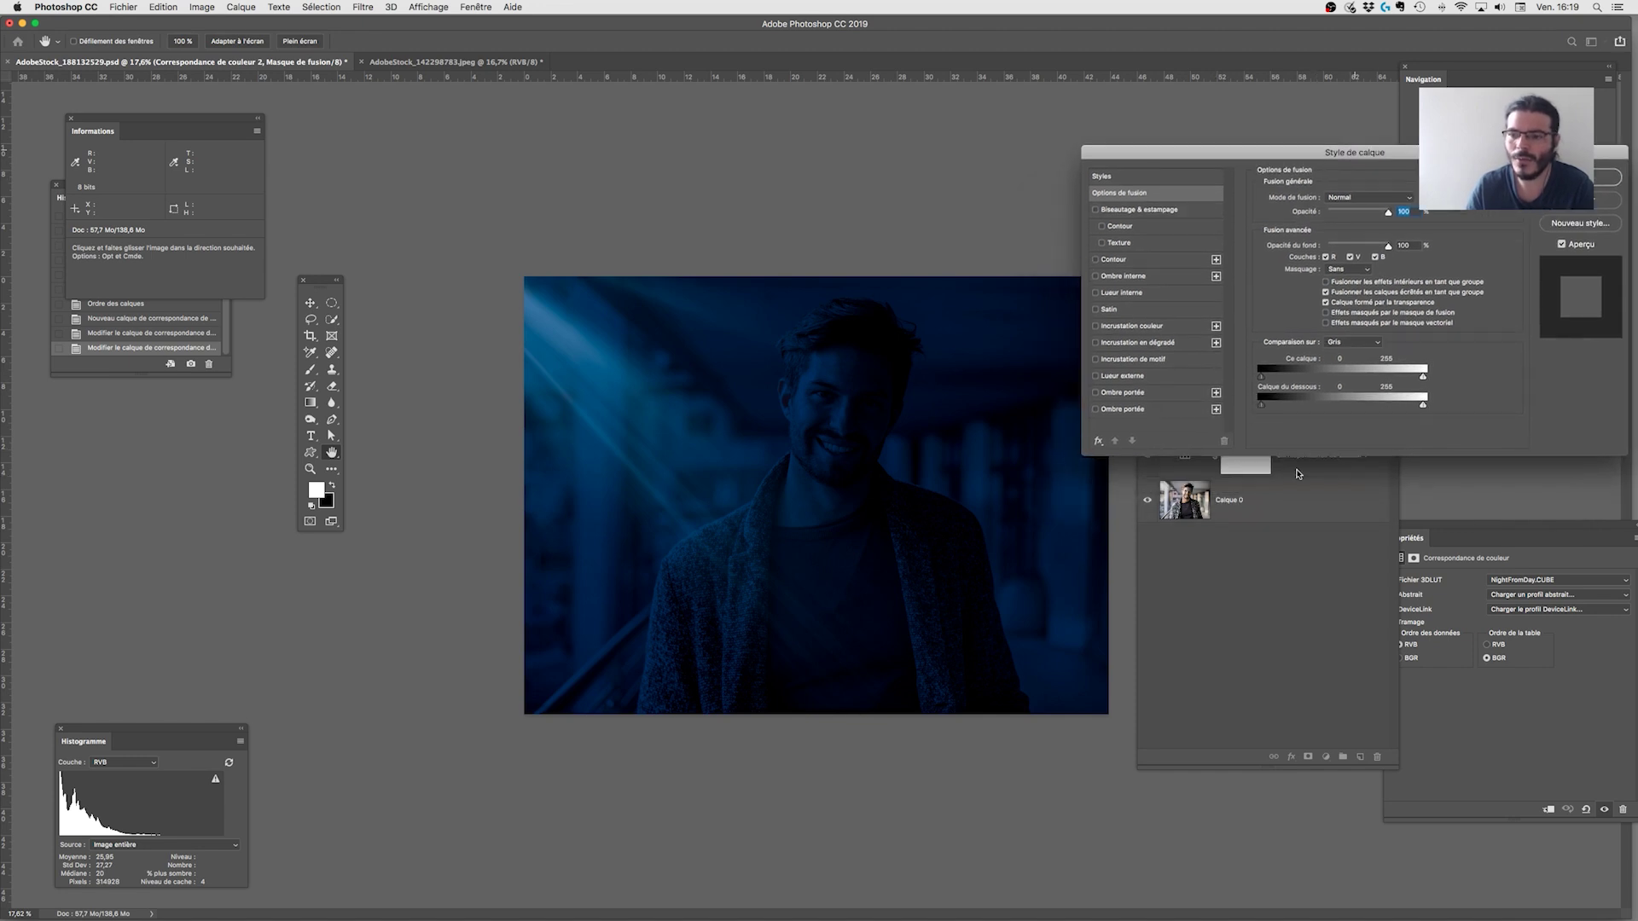
left_click(1583, 210)
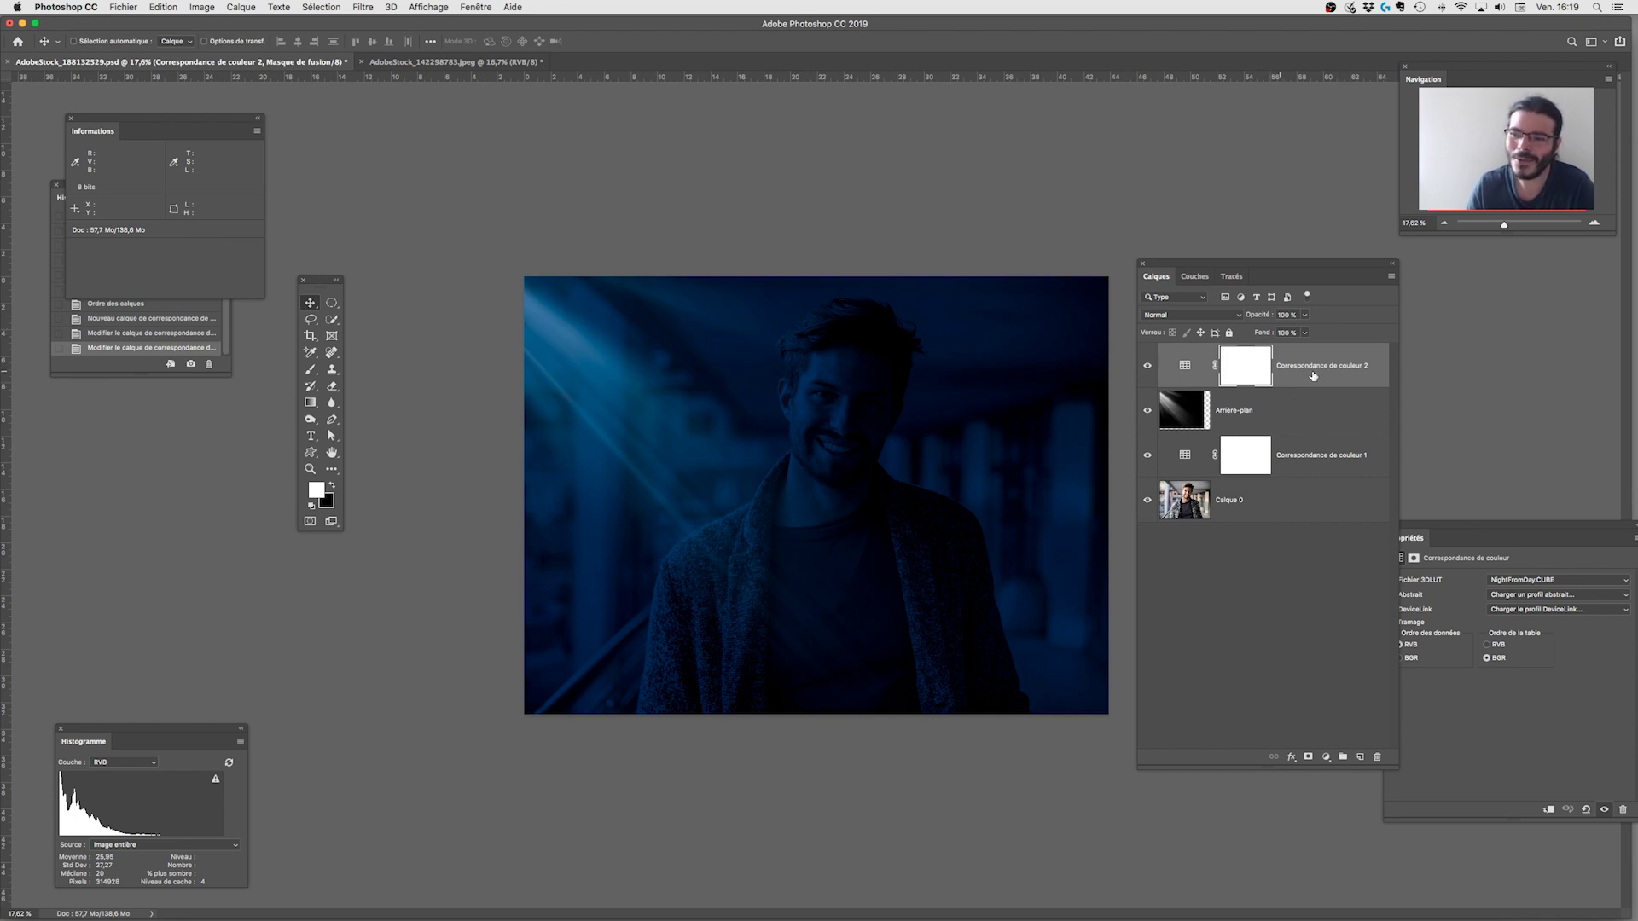
Open the upper Color Lookup layer's blending options, try an Underlying Layer white limit of 70, and restore it to 255.
double_click(1353, 383)
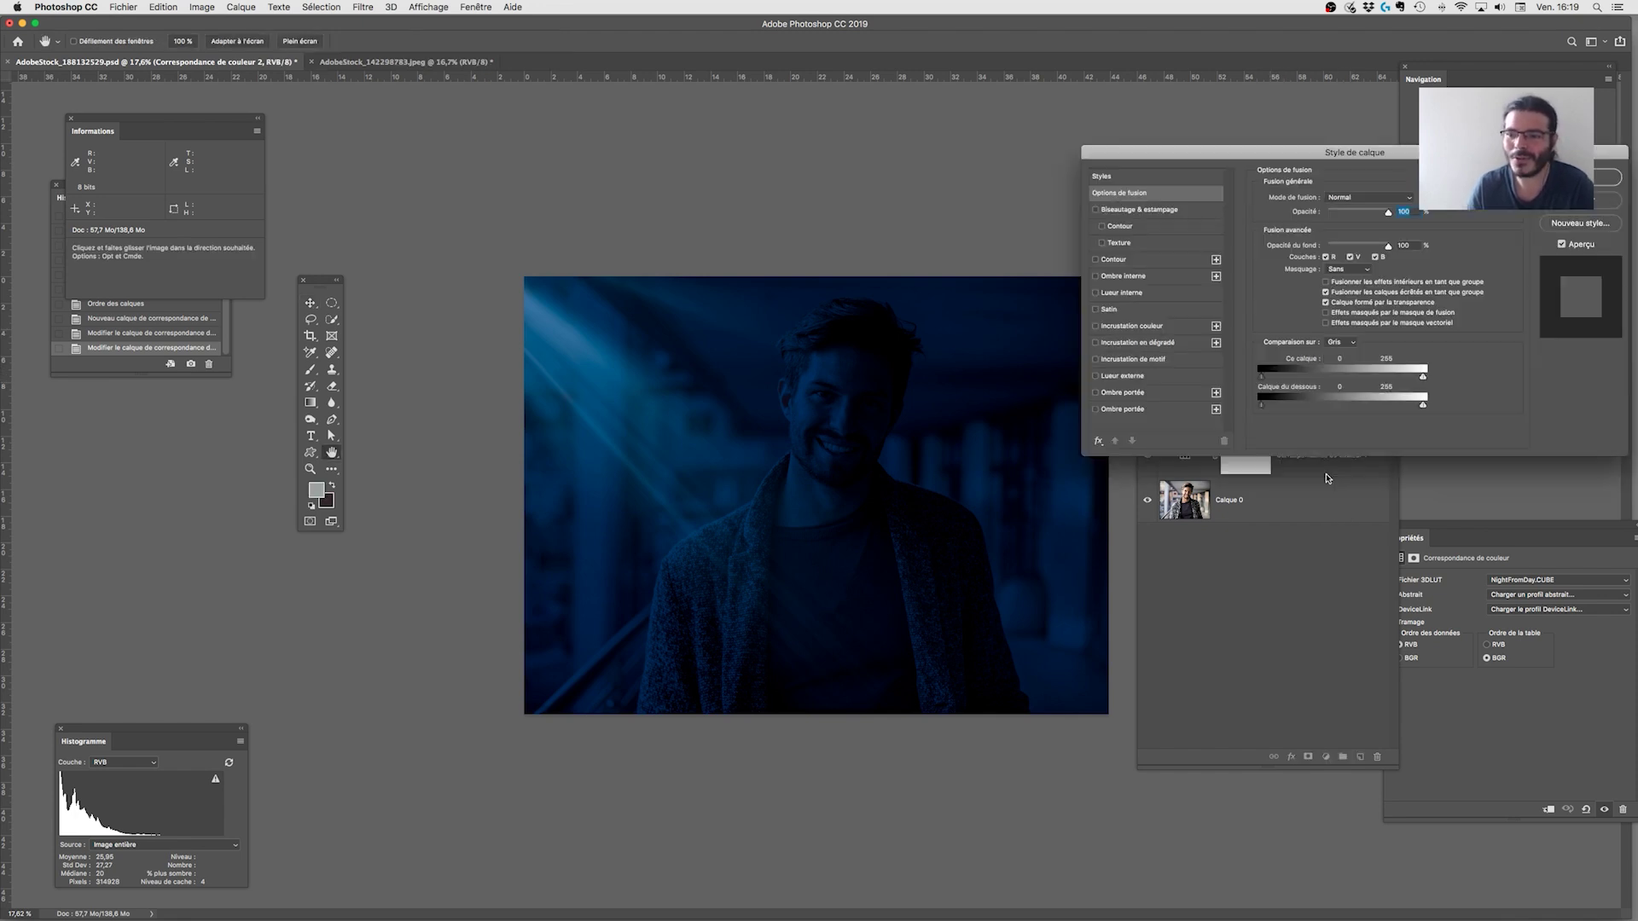
left_click_drag(1257, 165, 1267, 139)
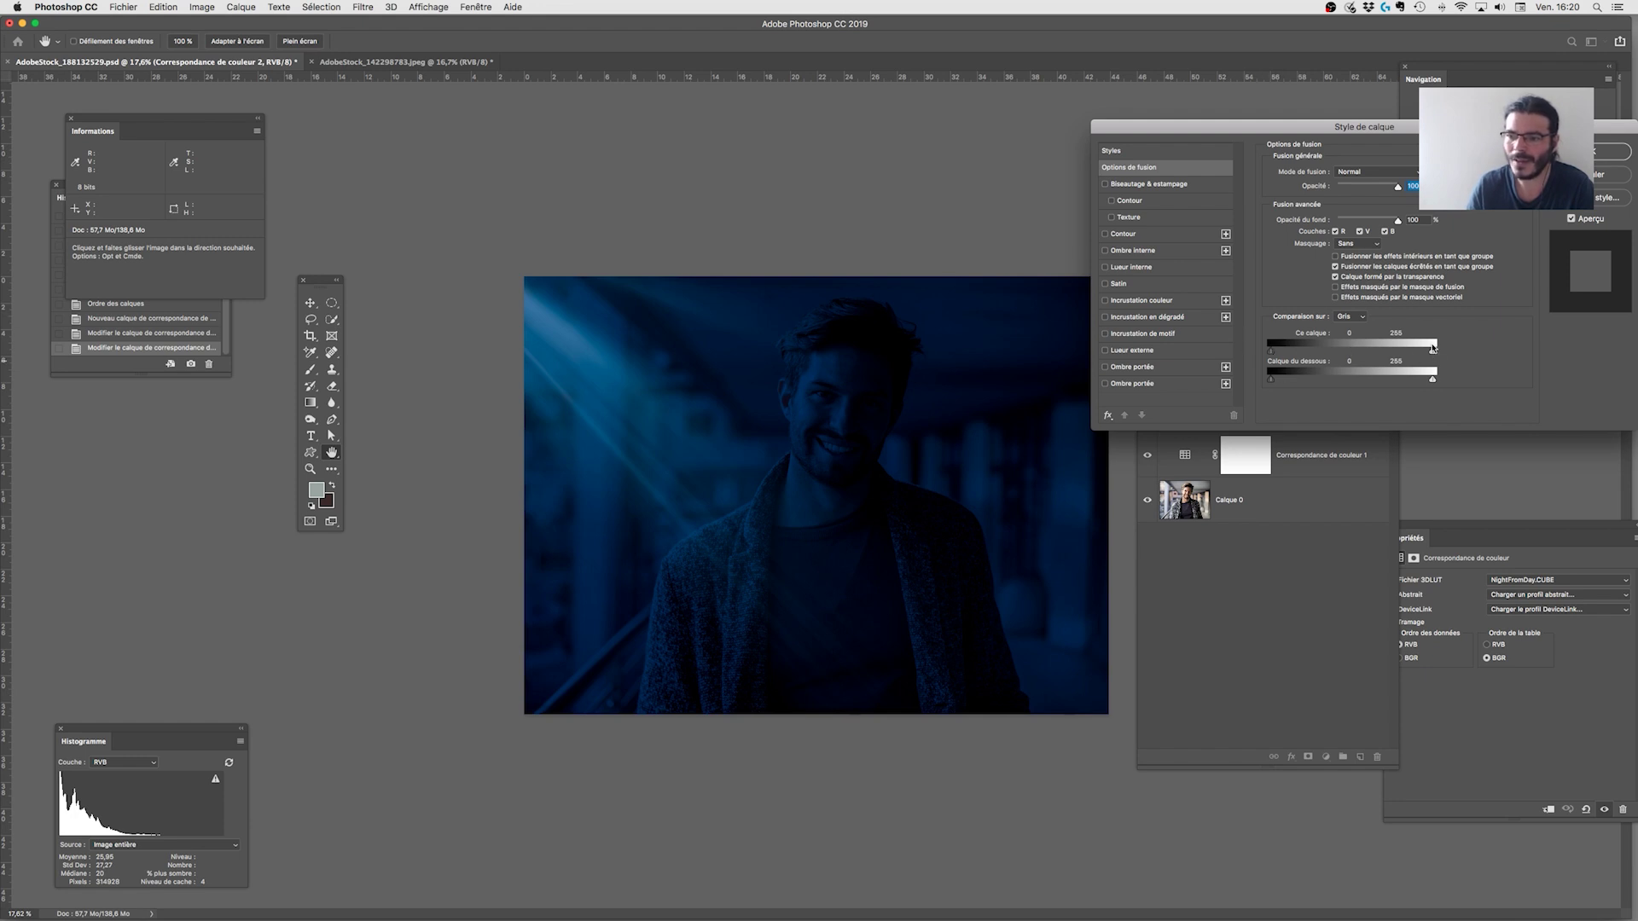
left_click_drag(1365, 127, 1361, 594)
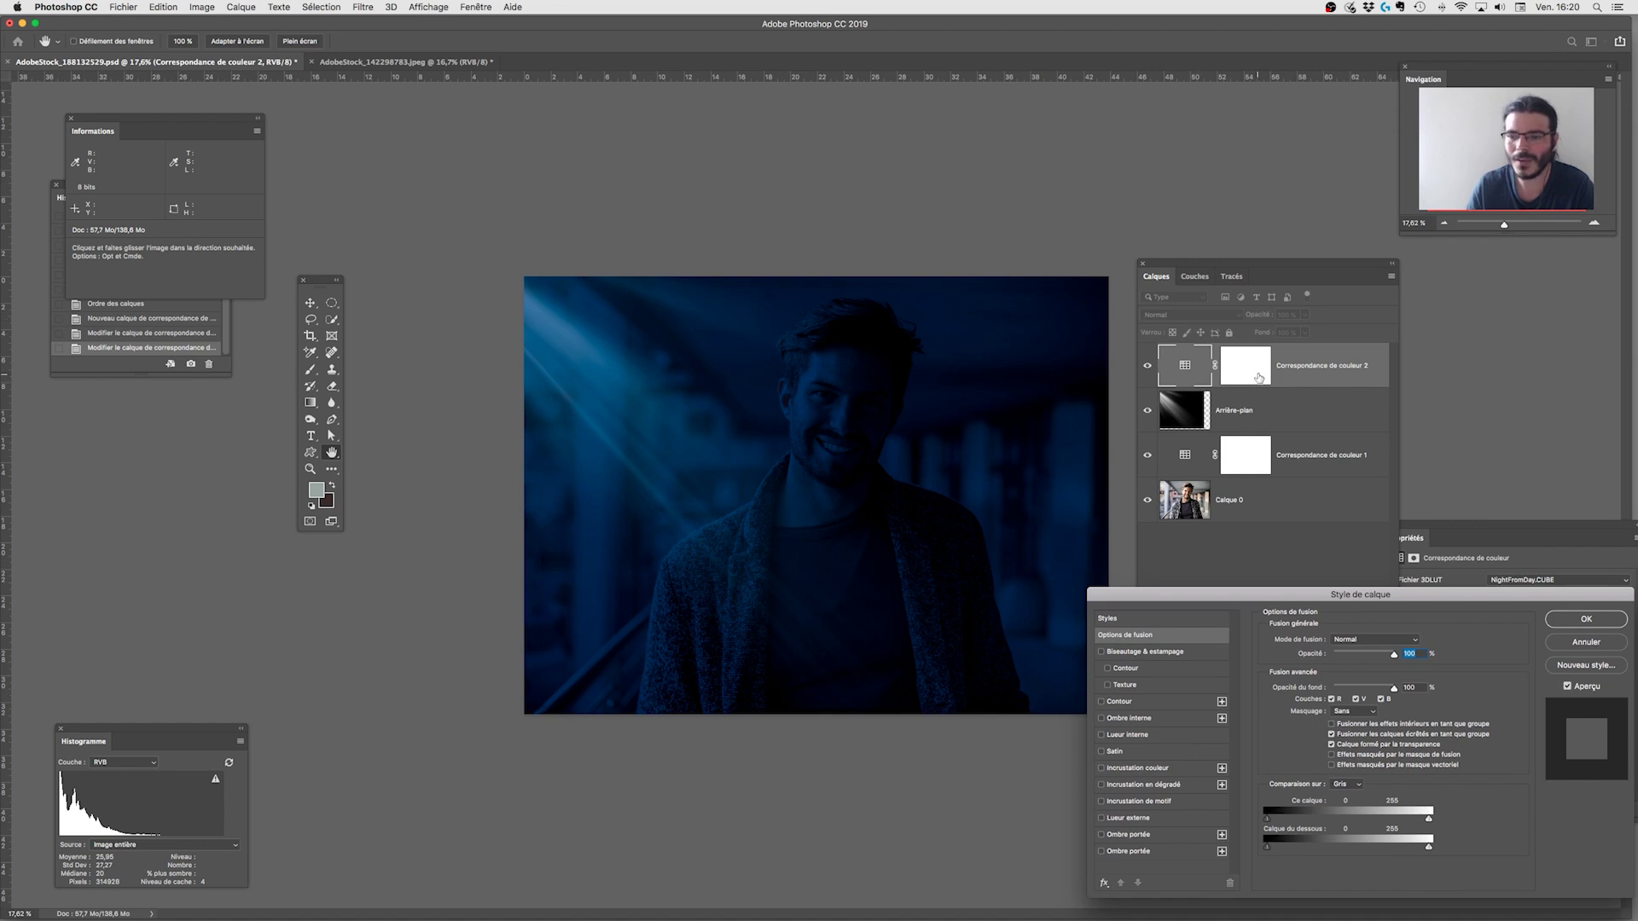
left_click_drag(1312, 595, 1482, 147)
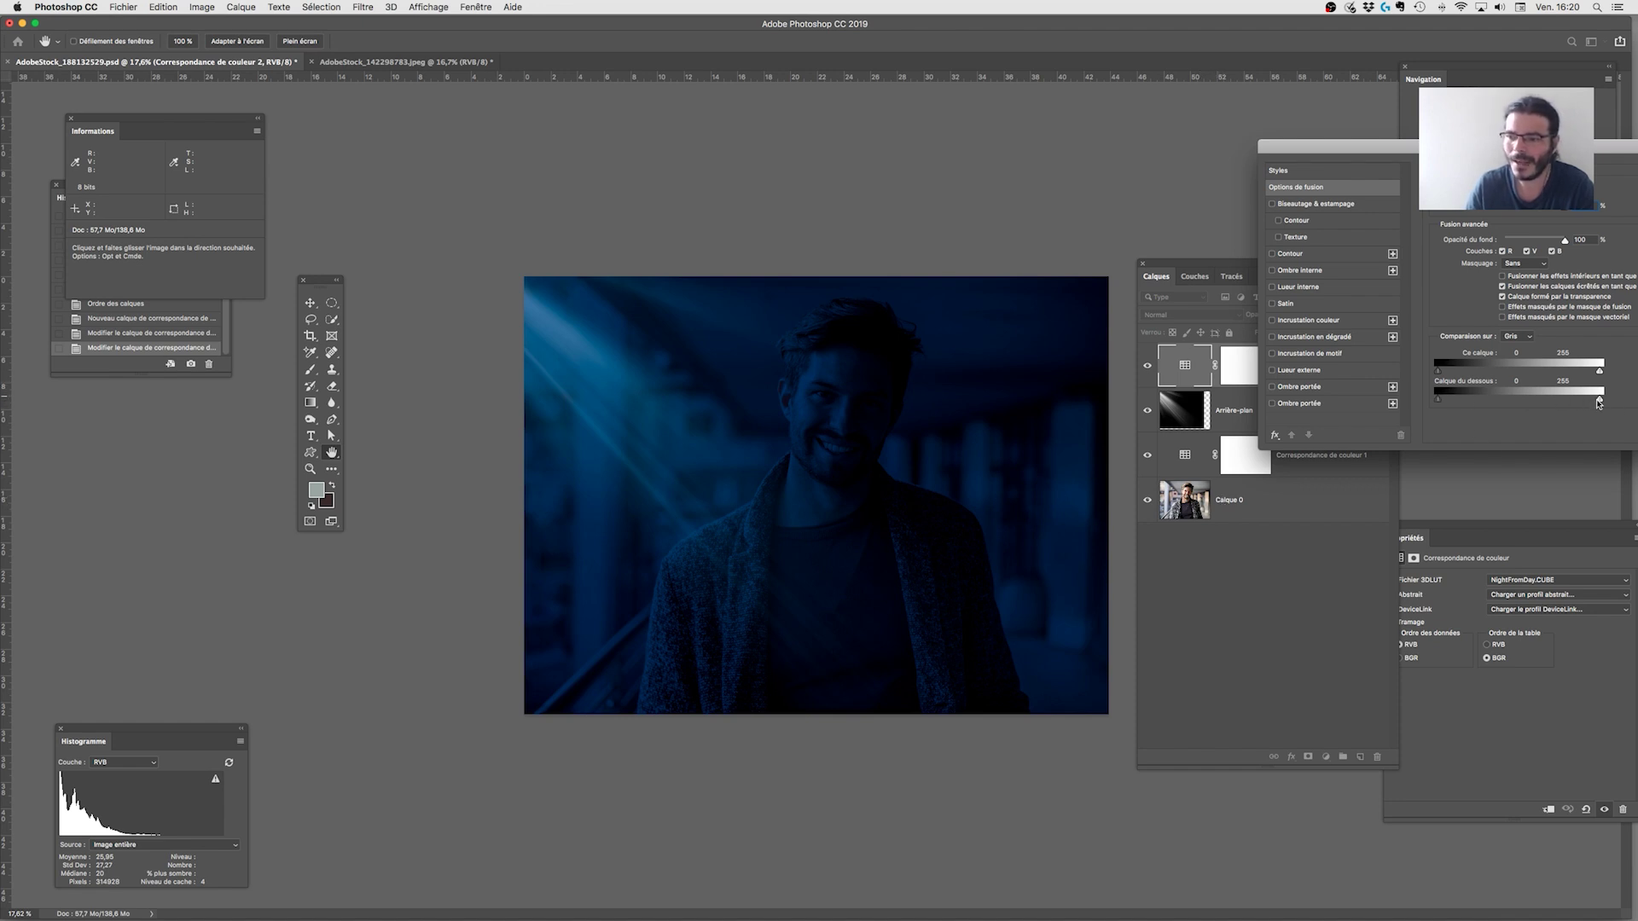
left_click_drag(1600, 401, 1481, 400)
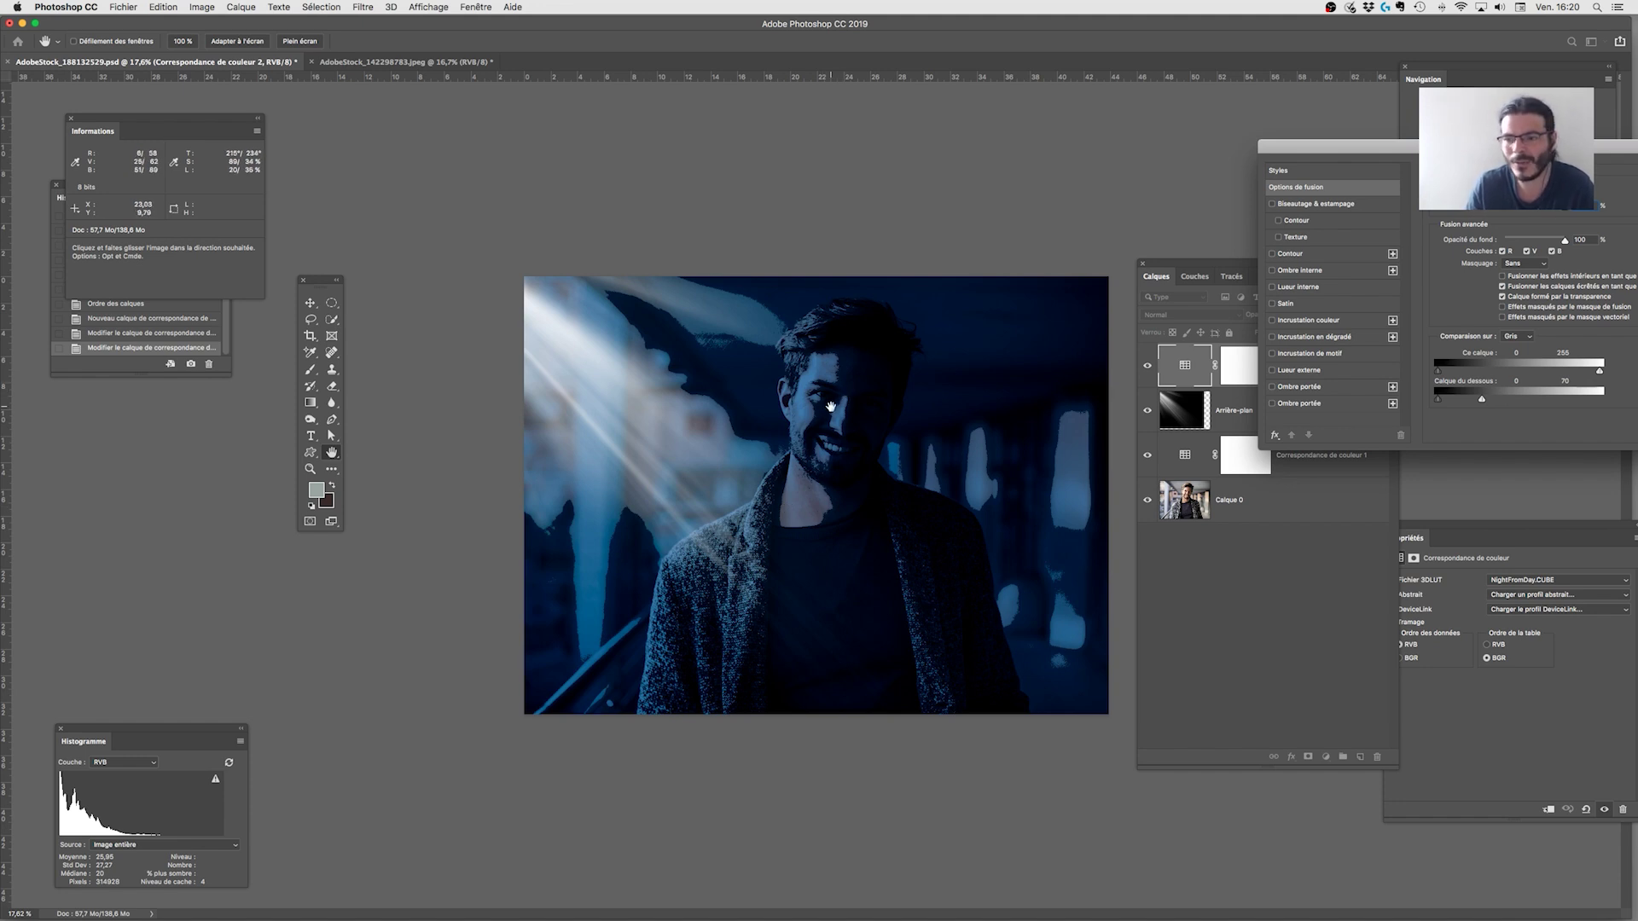
left_click_drag(1482, 399, 1610, 407)
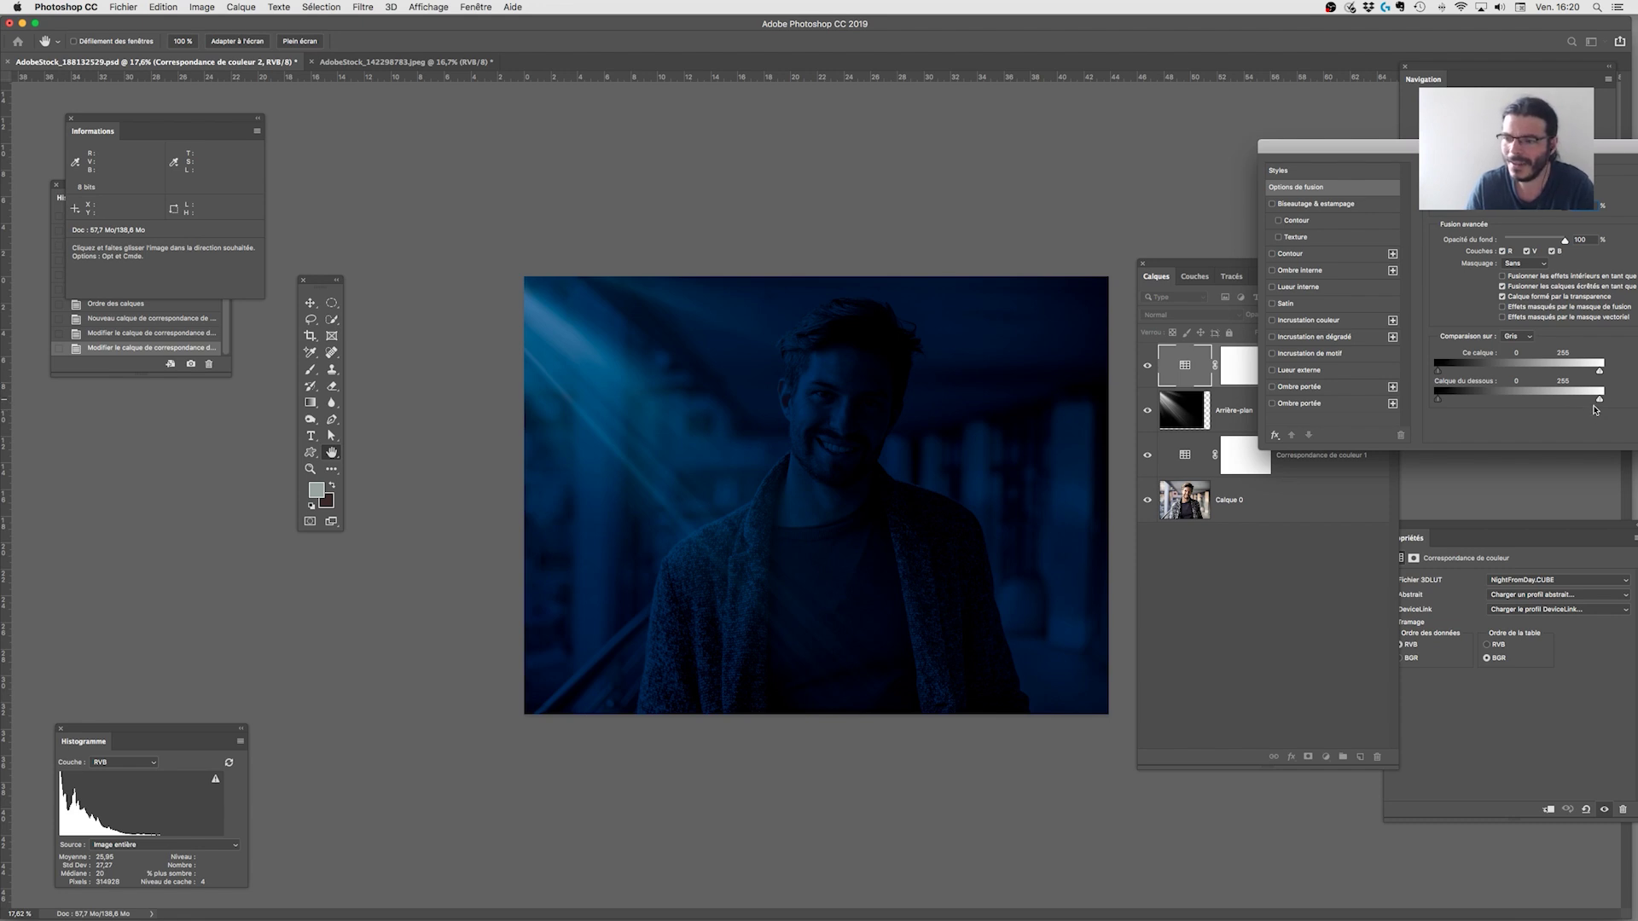
Split the upper Color Lookup layer's Blend If limits: Underlying Layer whites at 63 / 175 and This Layer blacks at 0 / 33.
left_click_drag(1598, 401, 1175, 310)
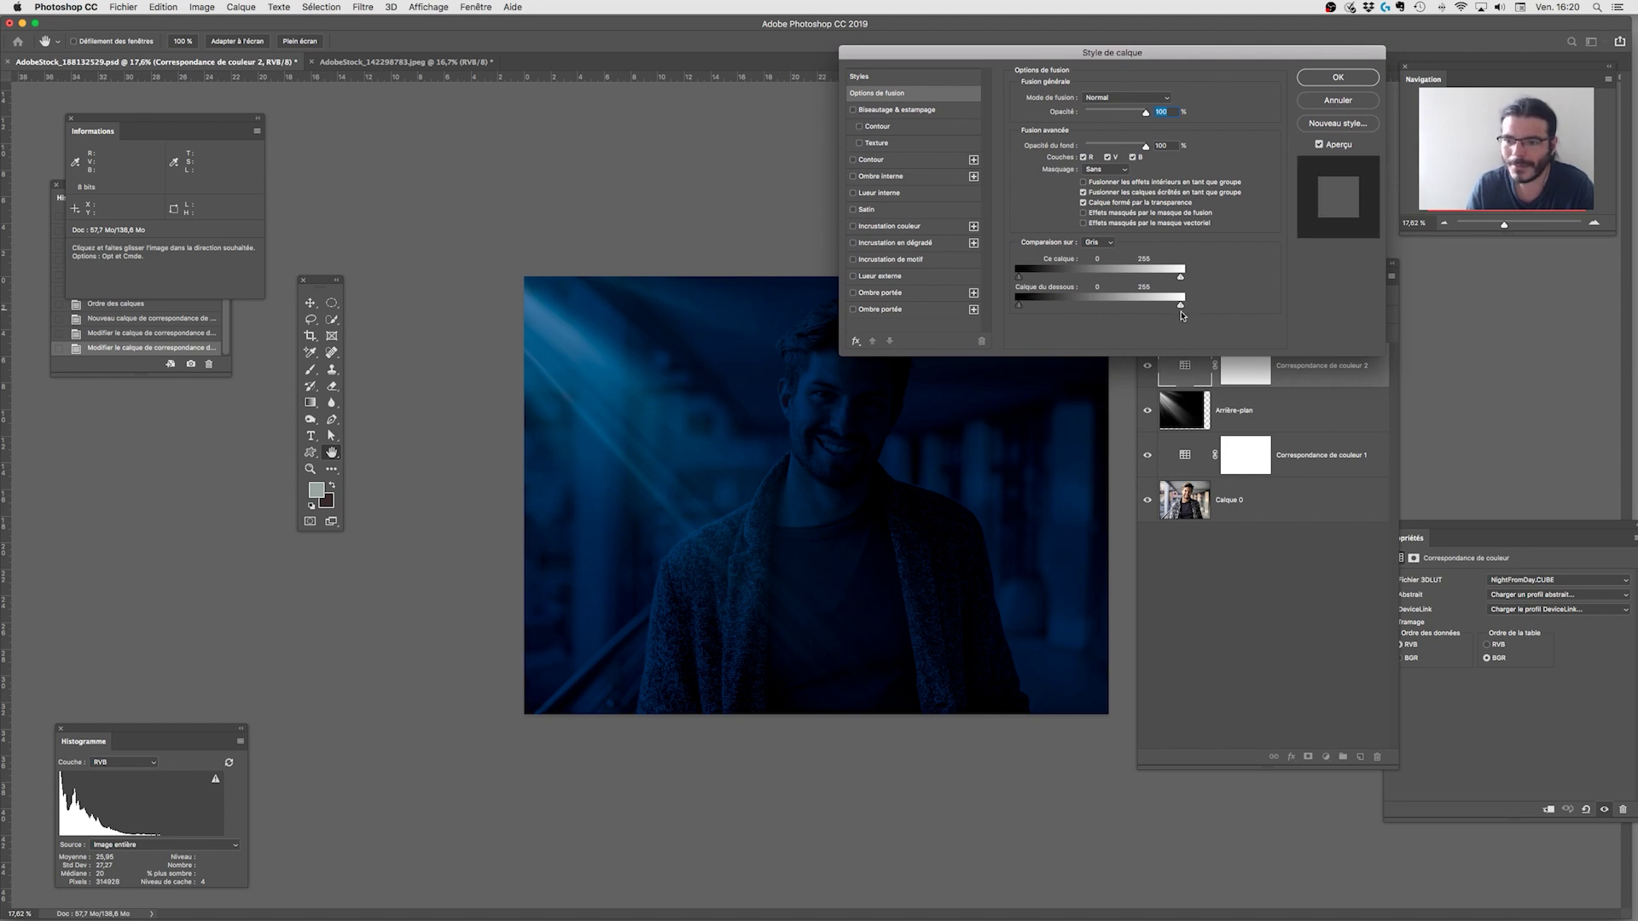
key("alt")
left_click_drag(1171, 309, 1057, 309)
left_click_drag(1183, 307, 1129, 311)
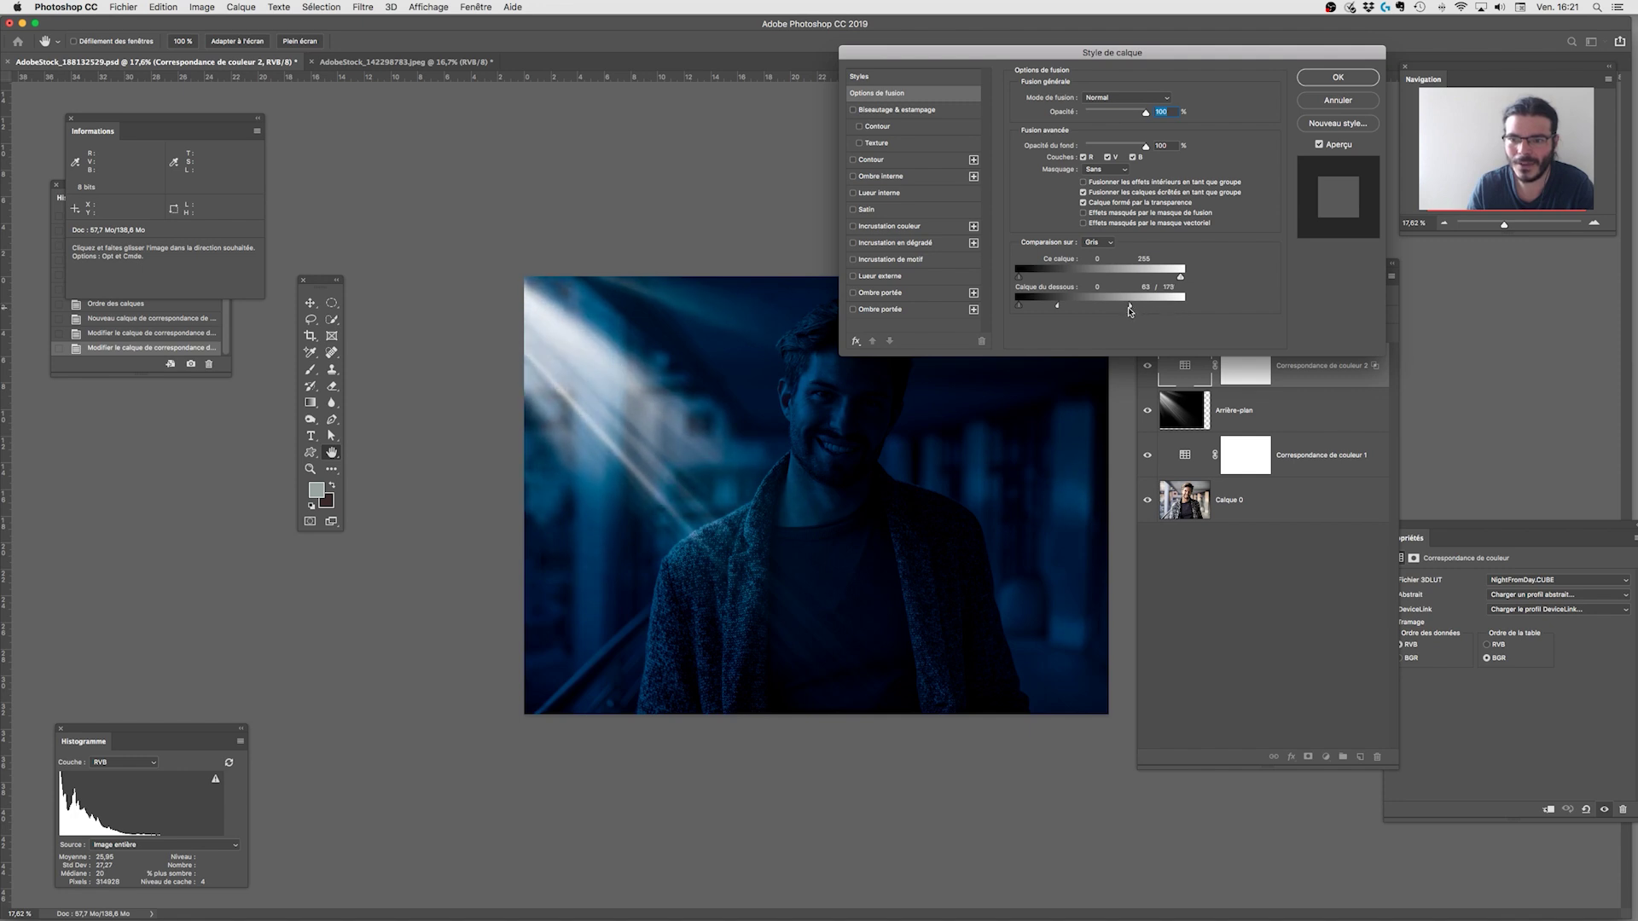
left_click_drag(1003, 259, 1267, 313)
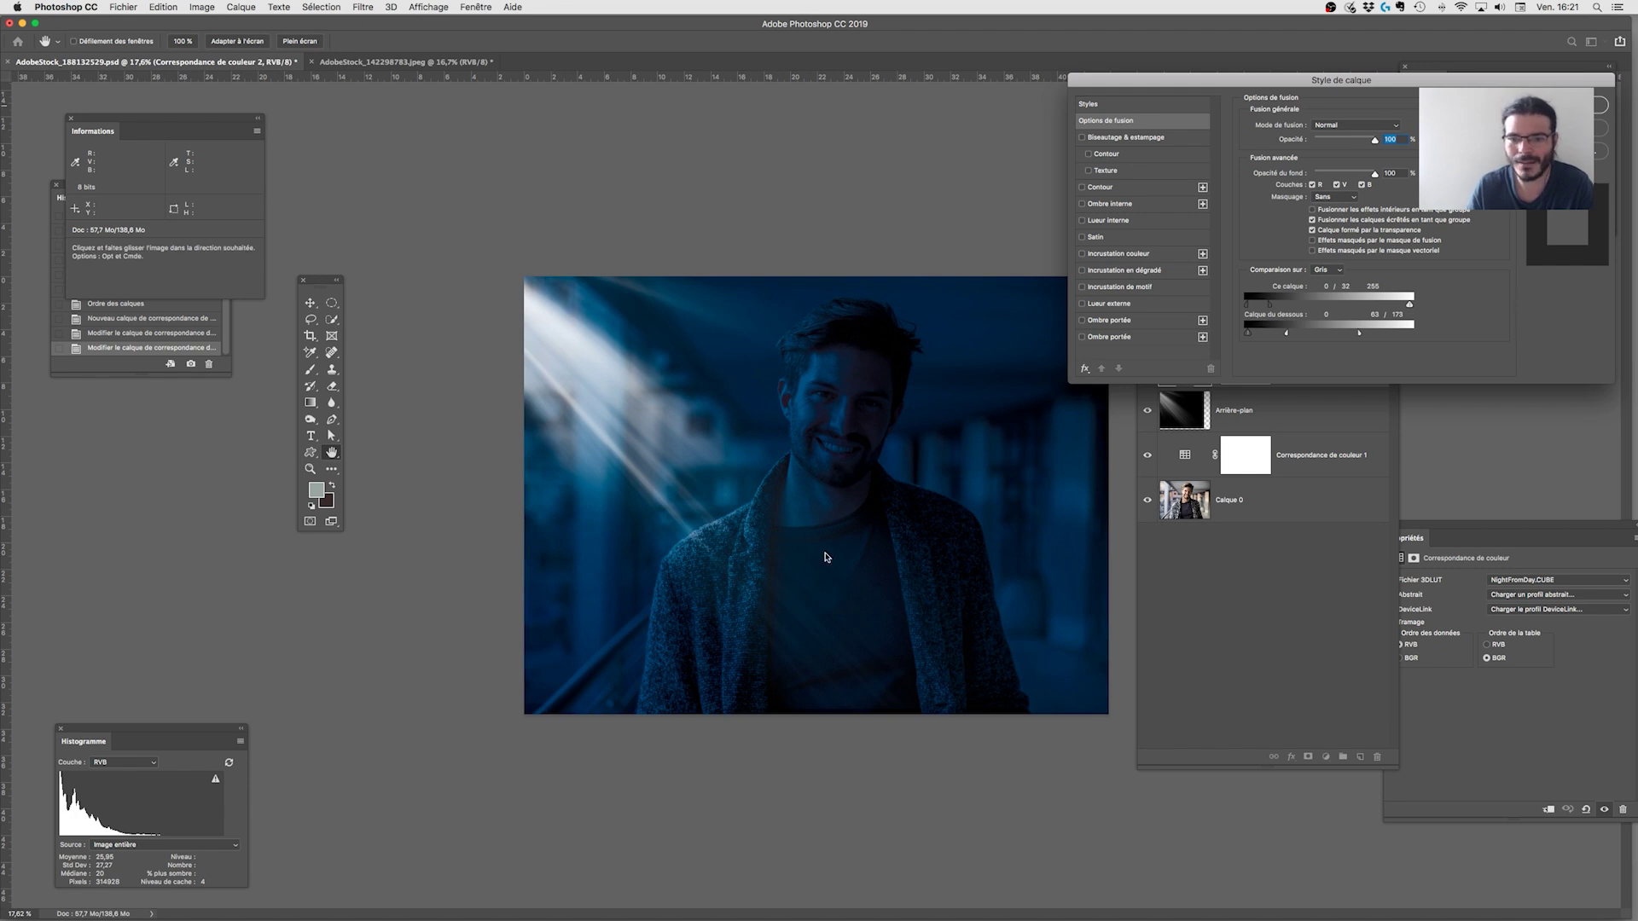
key("Return")
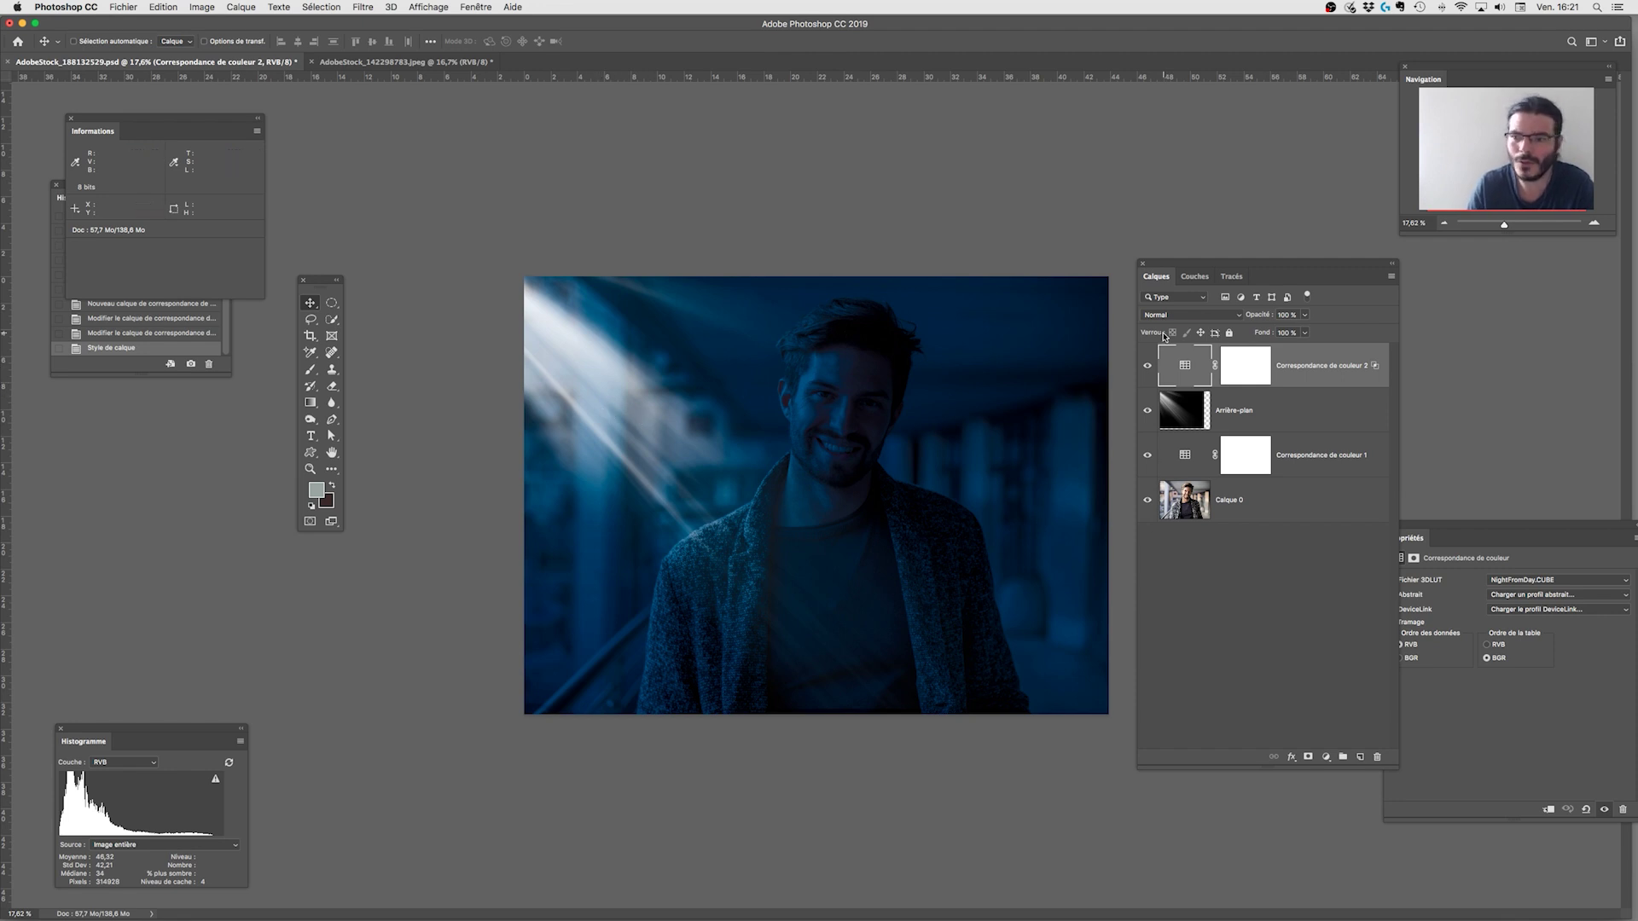
Add an empty layer directly above the light-ray layer, and rename the light-ray layer "rayon de lune".
key("alt+bracketleft")
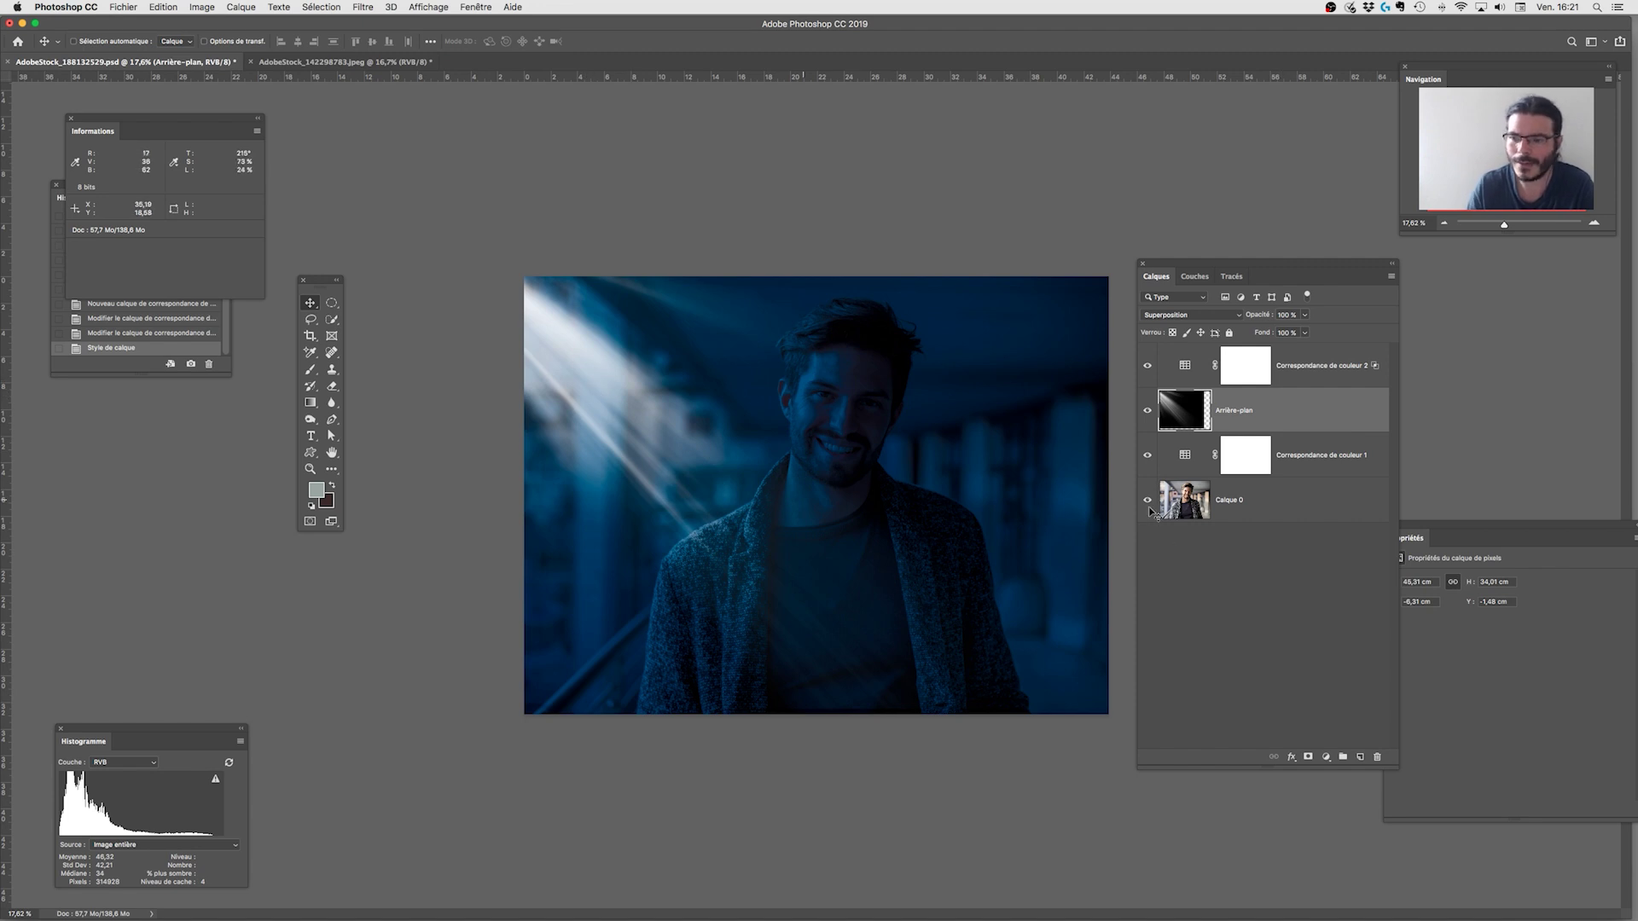
left_click(1359, 758)
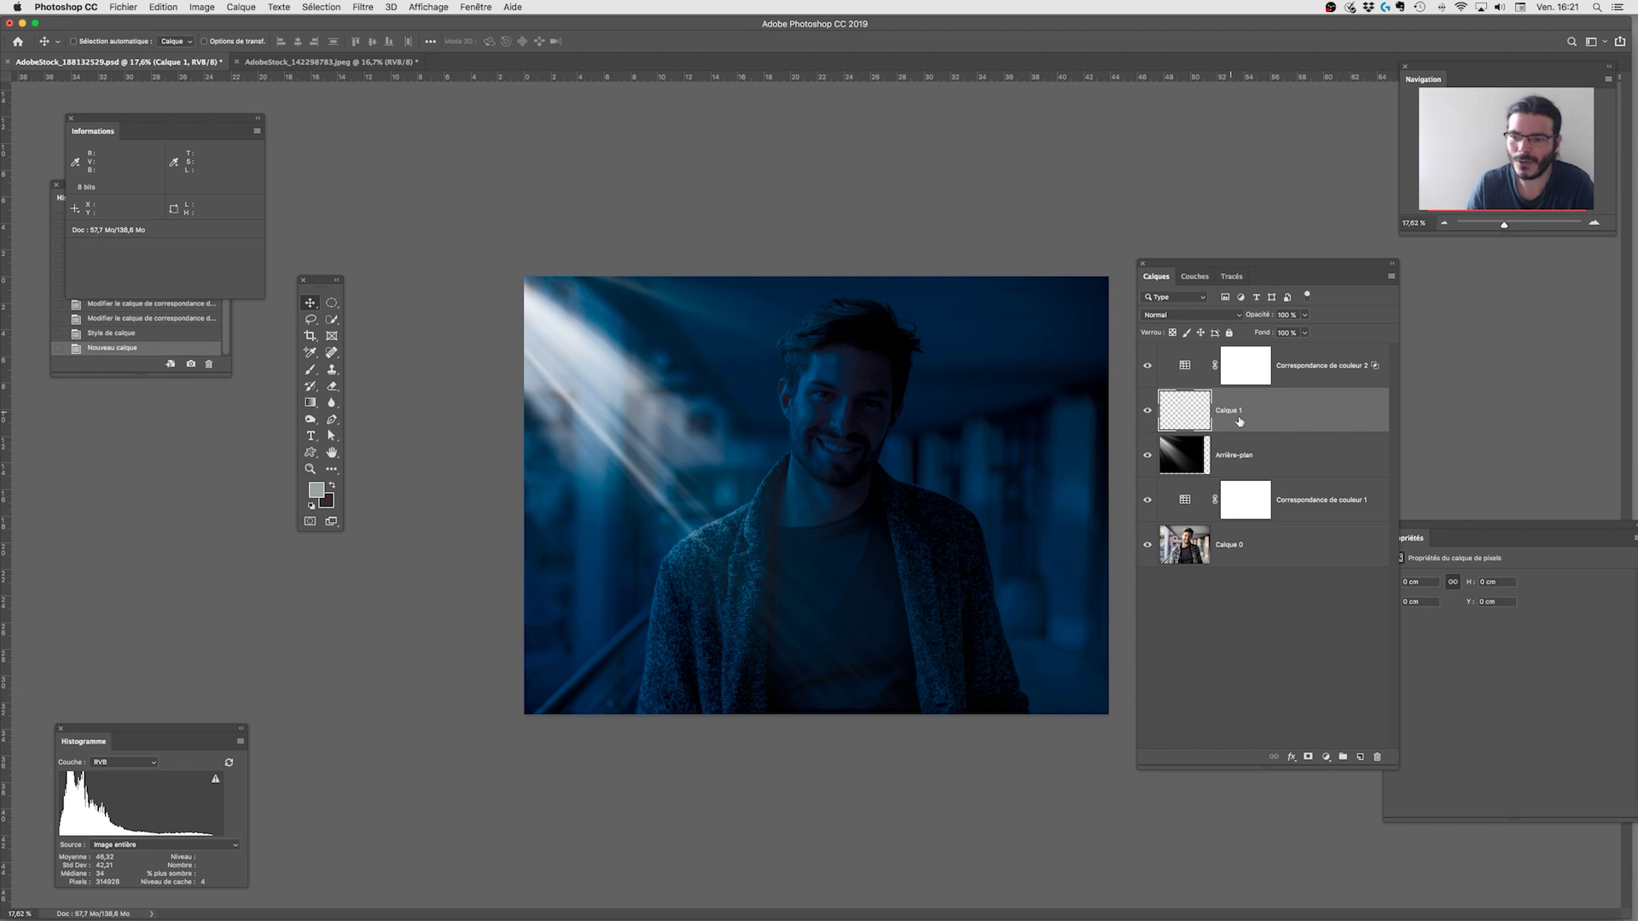
double_click(1233, 454)
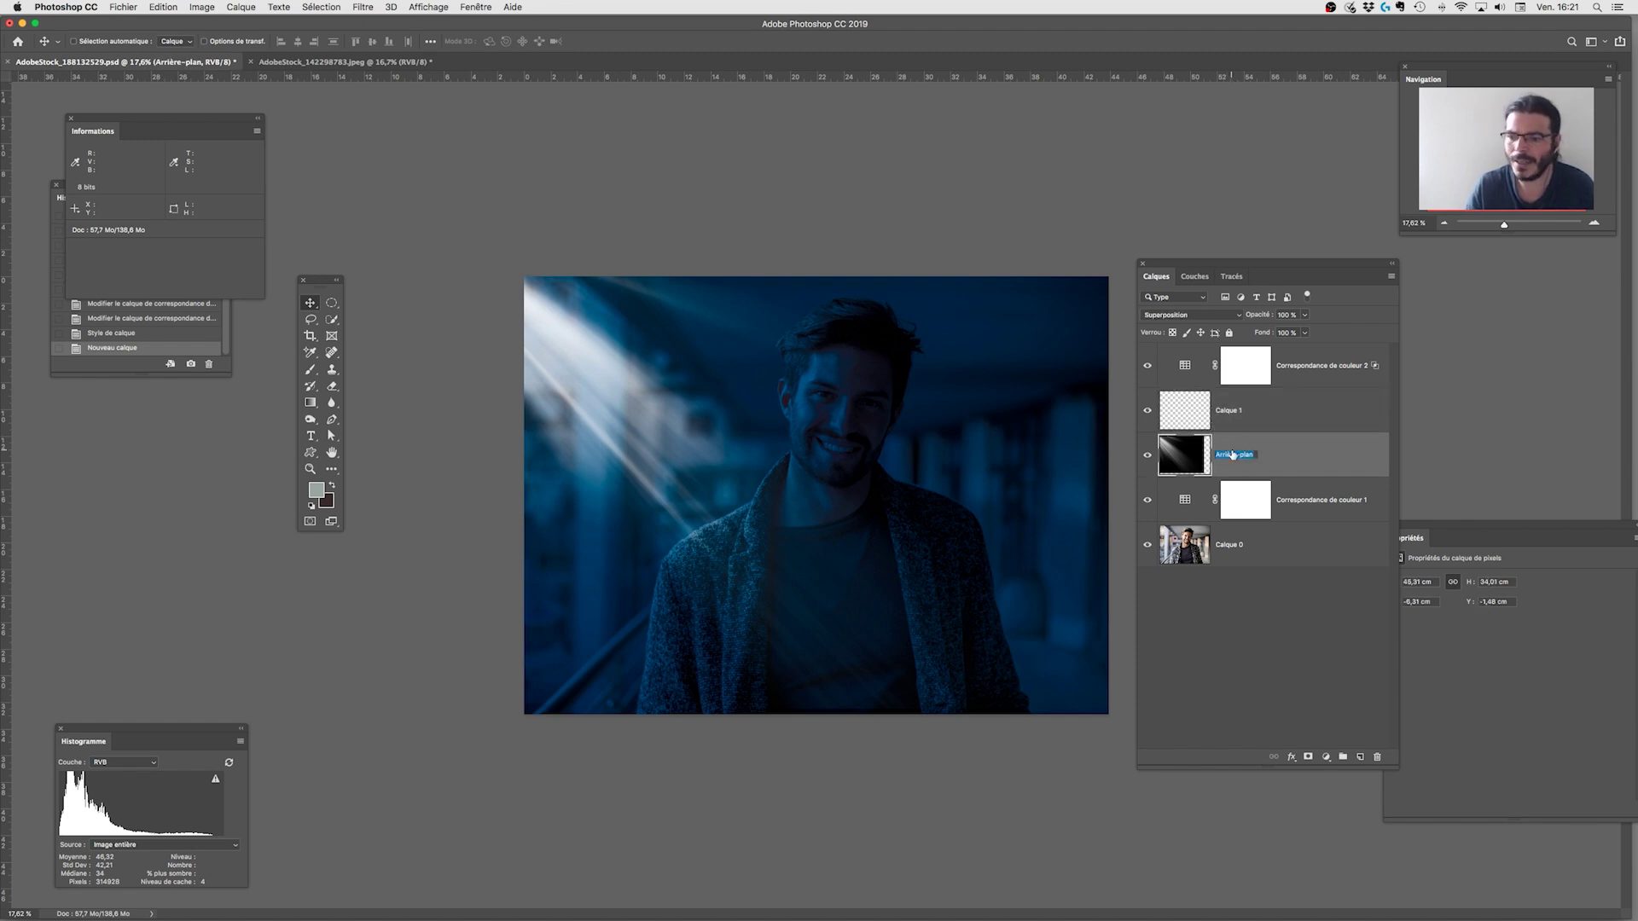
type("rayon de lune")
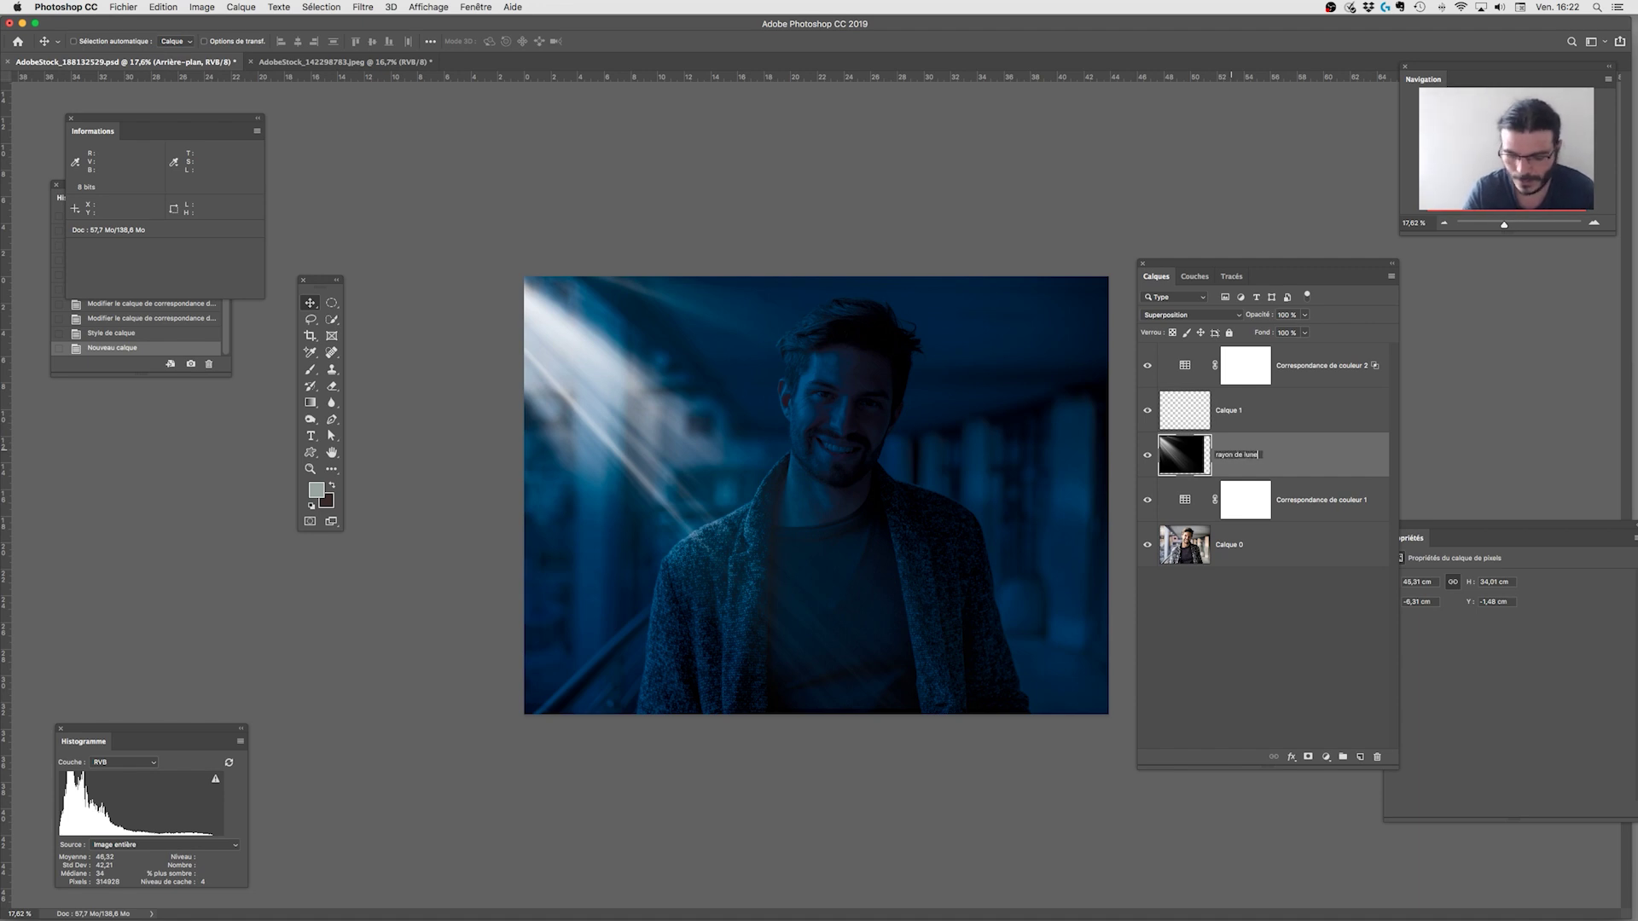
key("Return")
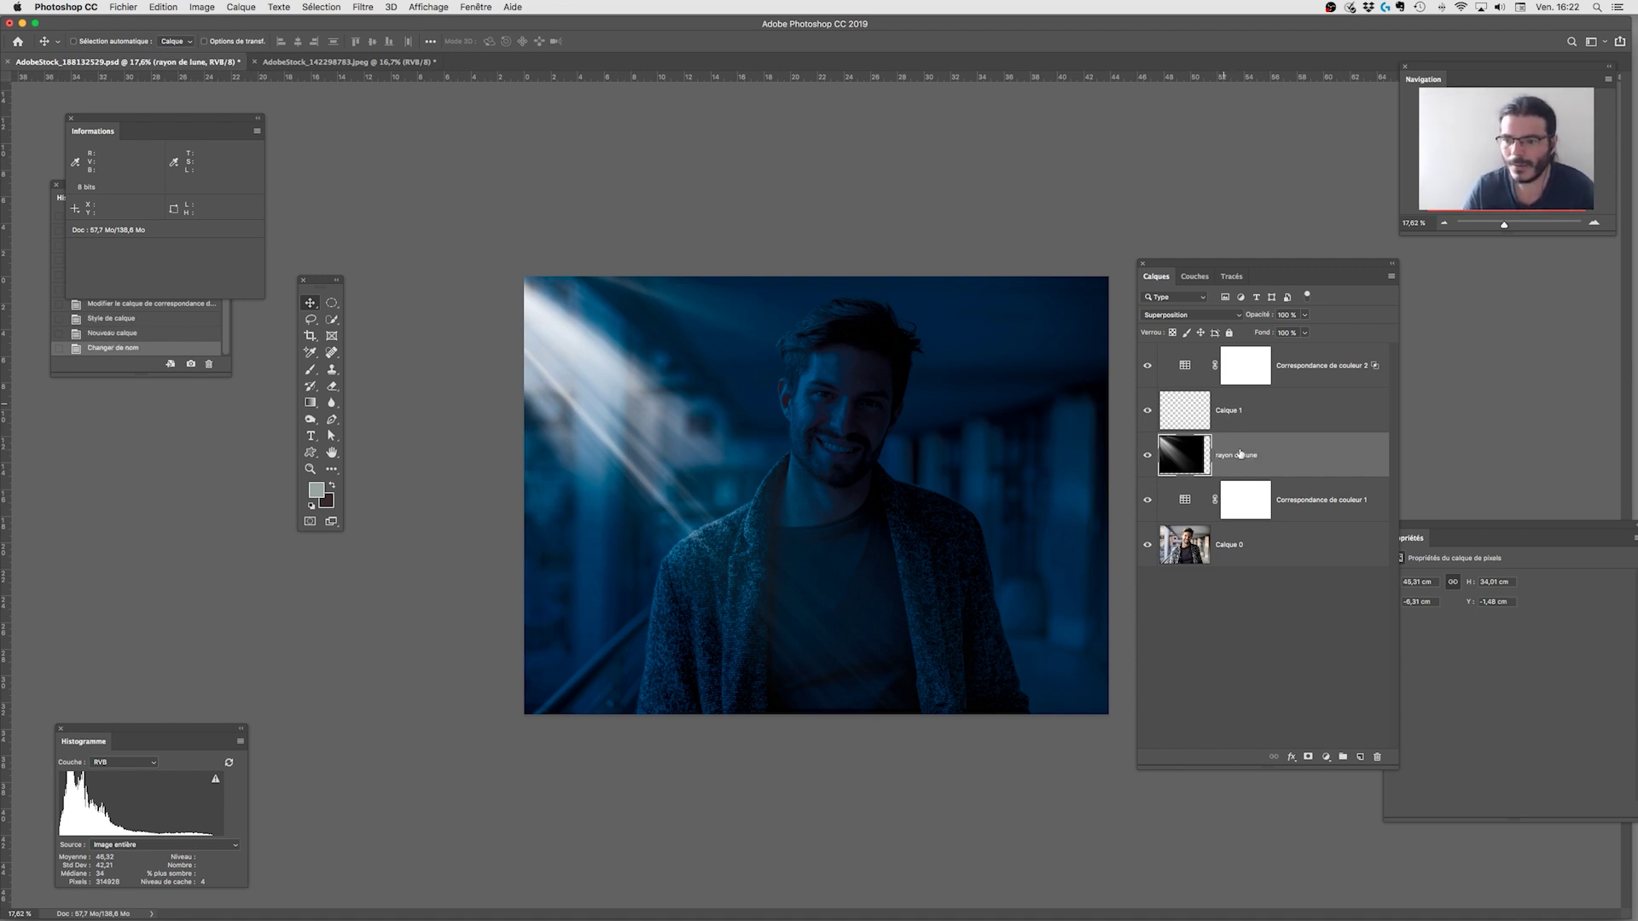
Rename the new empty layer "coloration bleu rayon".
double_click(1231, 411)
type("coloration ble")
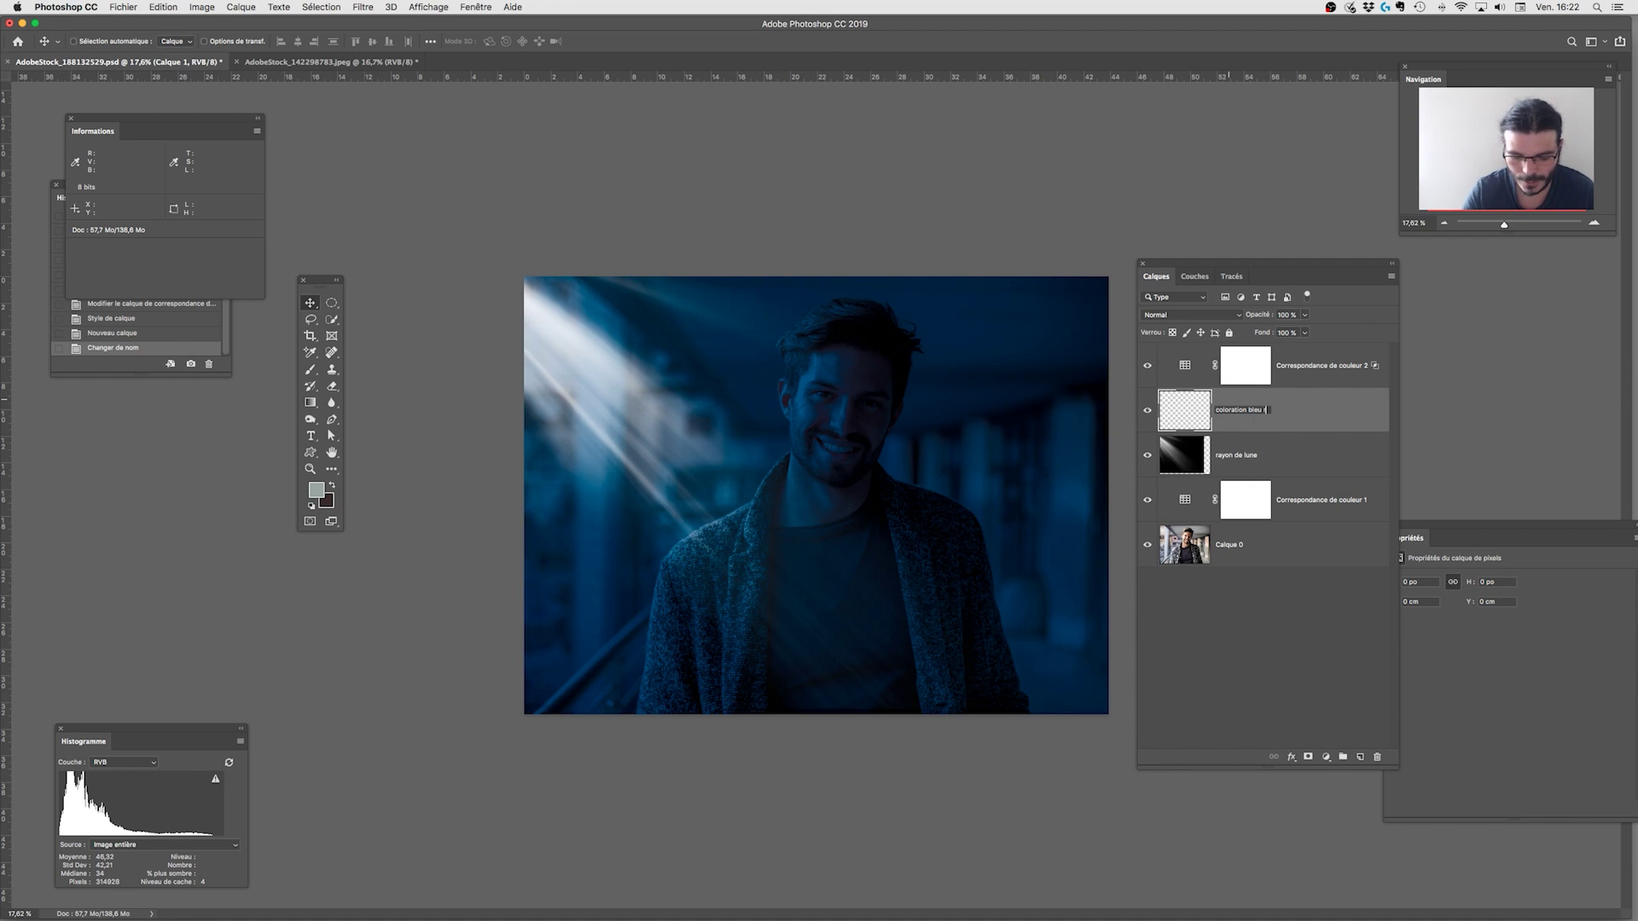
type("u rayon")
key("Return")
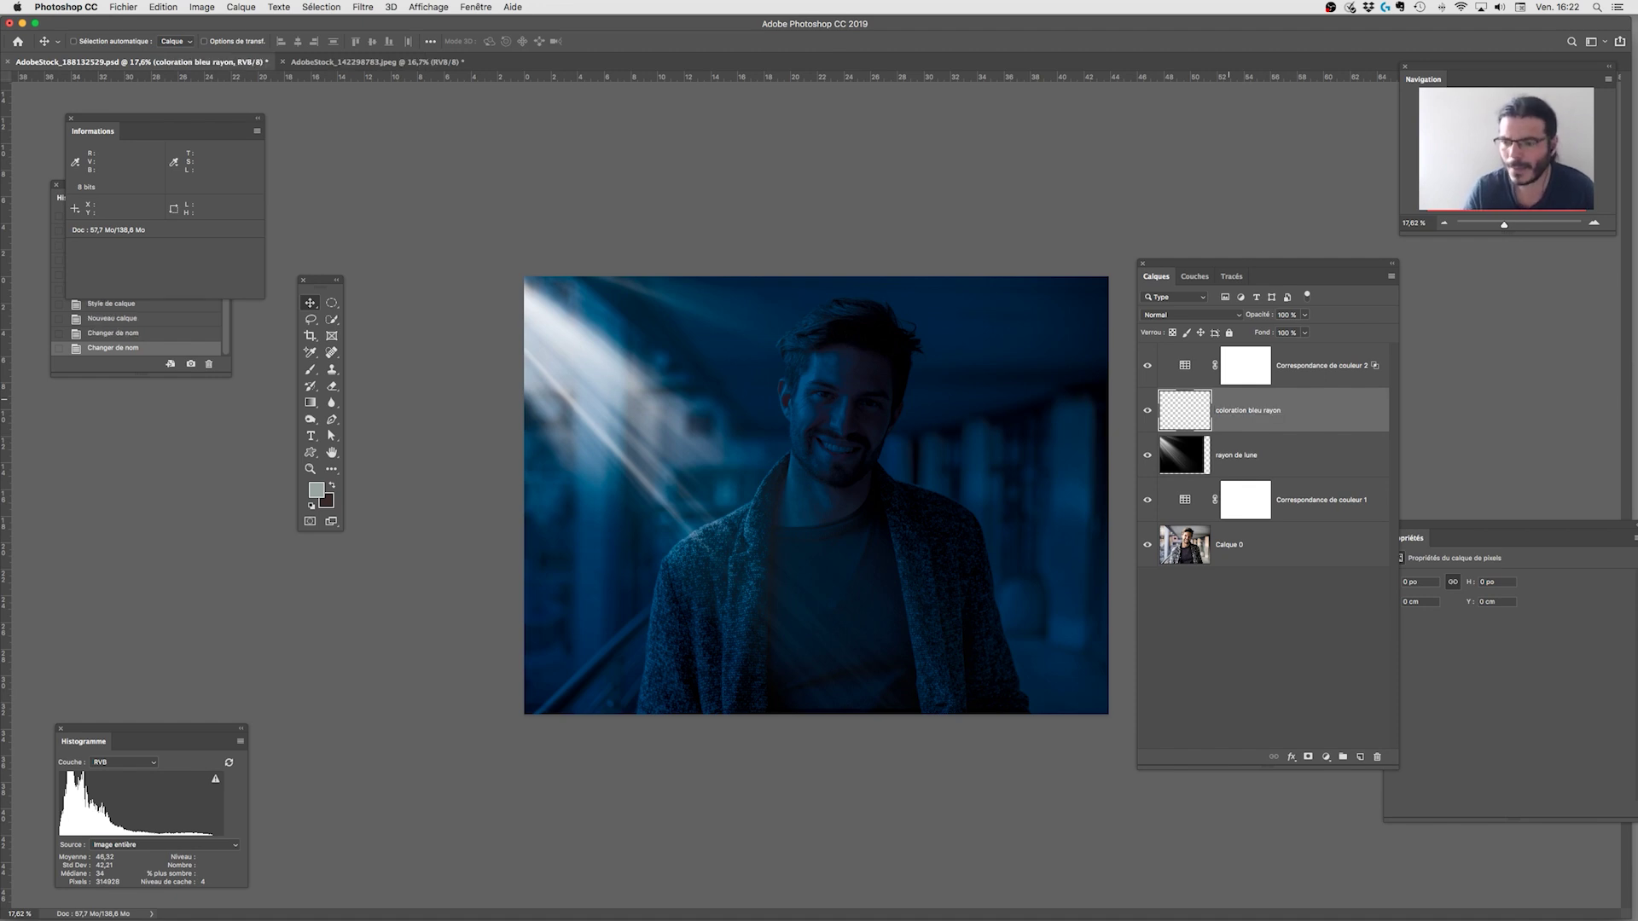
left_click_drag(1286, 434, 1286, 427)
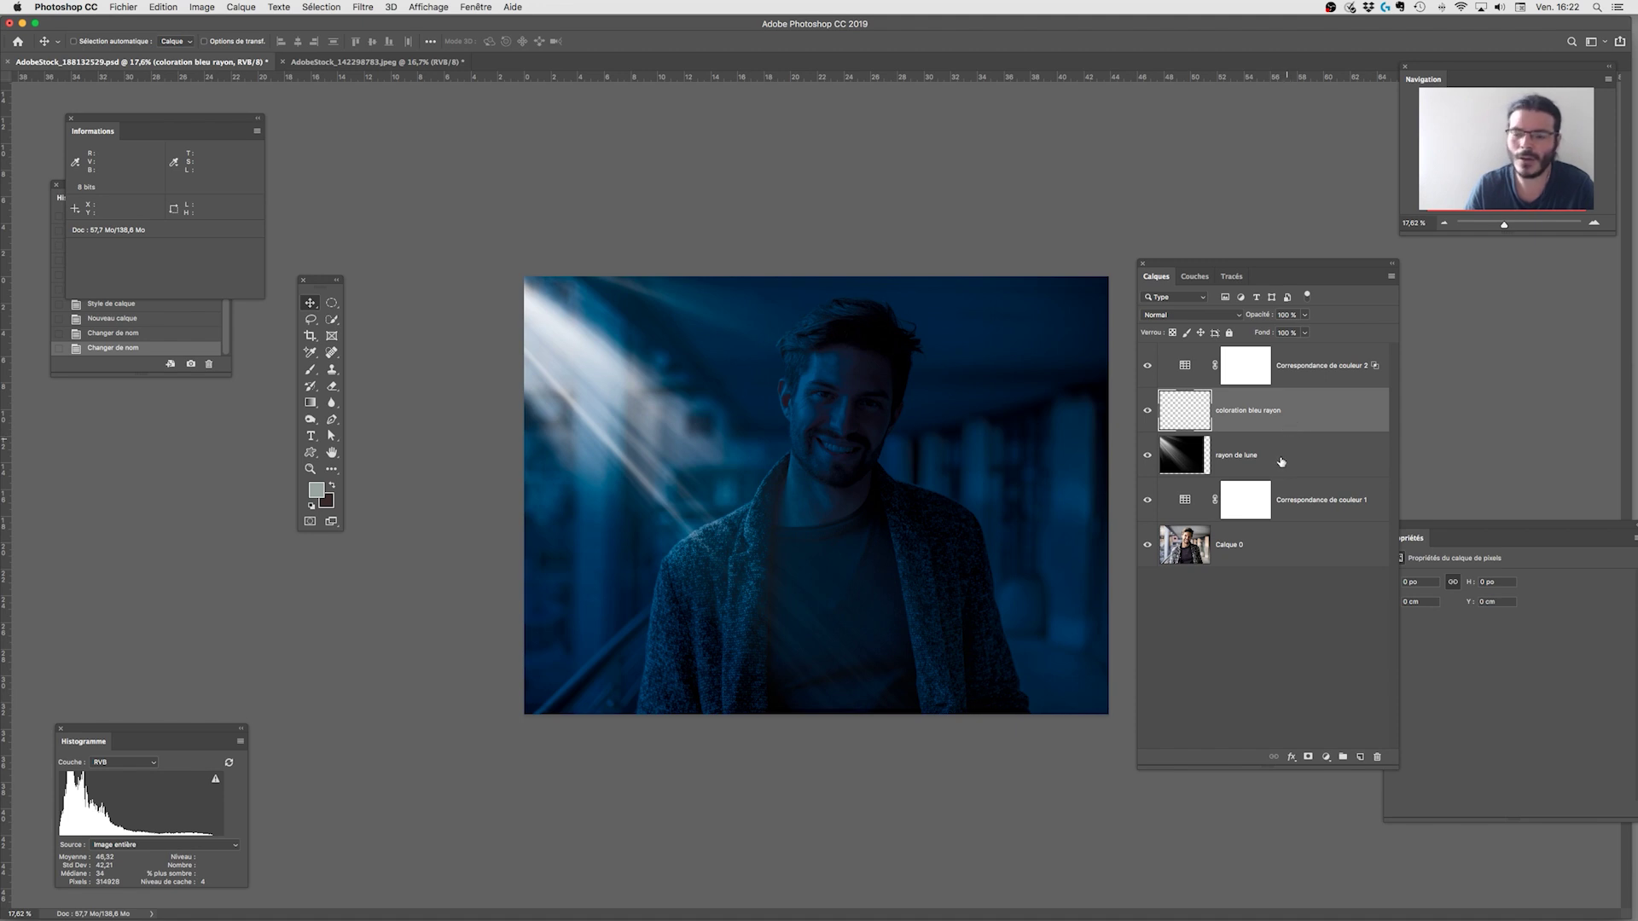
left_click(242, 7)
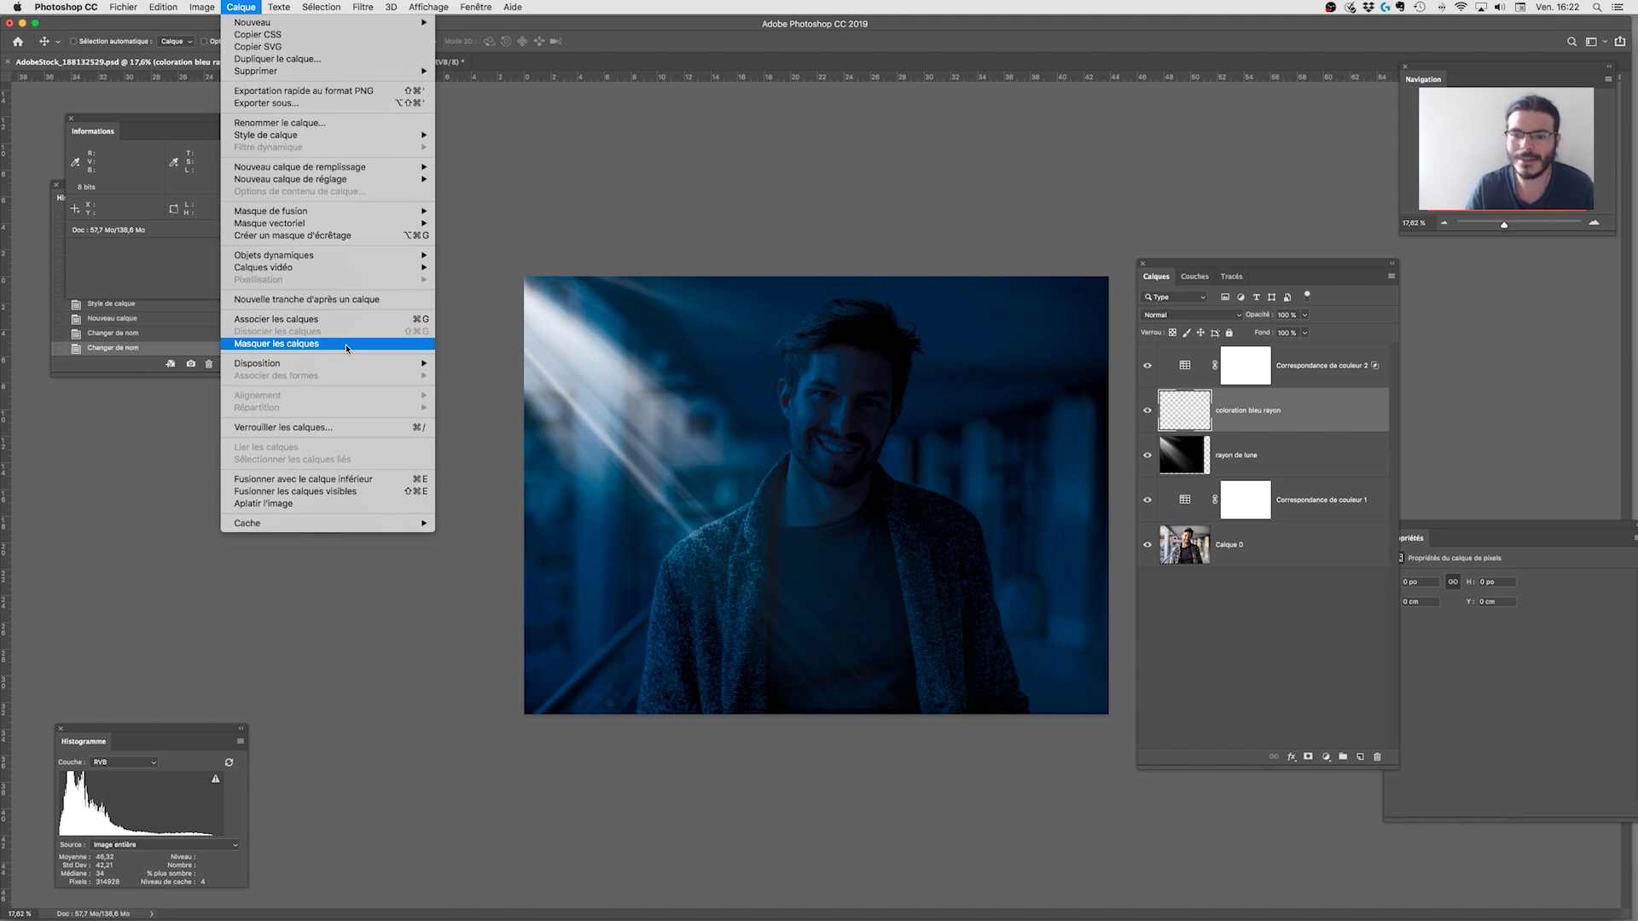
left_click(1182, 420)
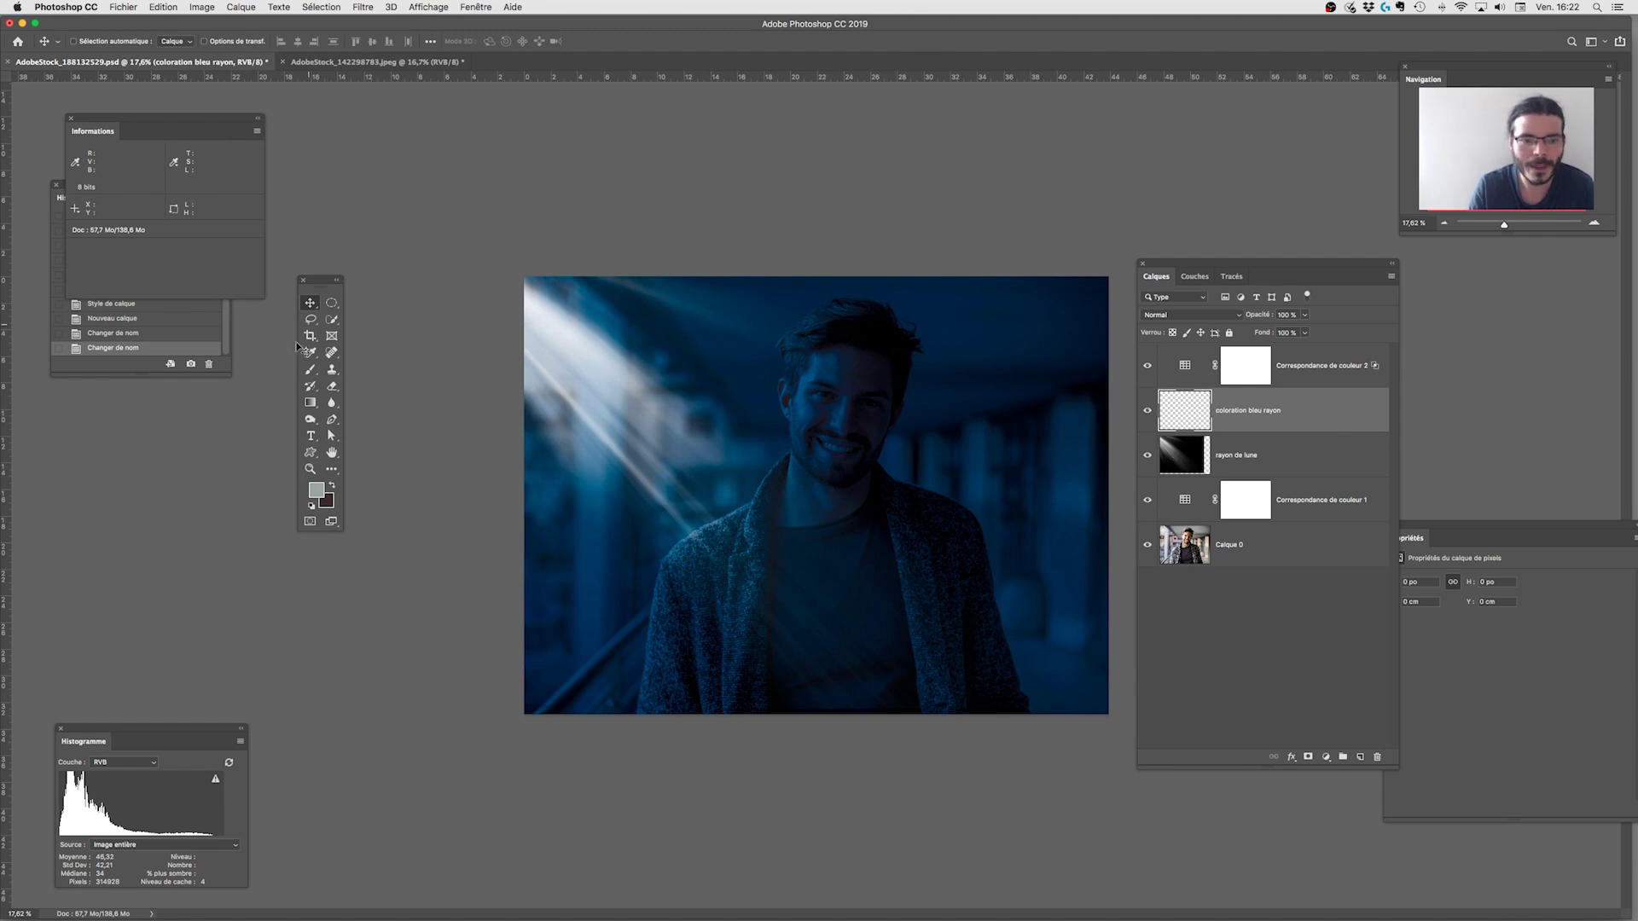
Sample a dark blue from the image, paint it over the light rays on the "coloration bleu rayon" layer with a large soft brush, and compare before and after.
left_click(310, 370)
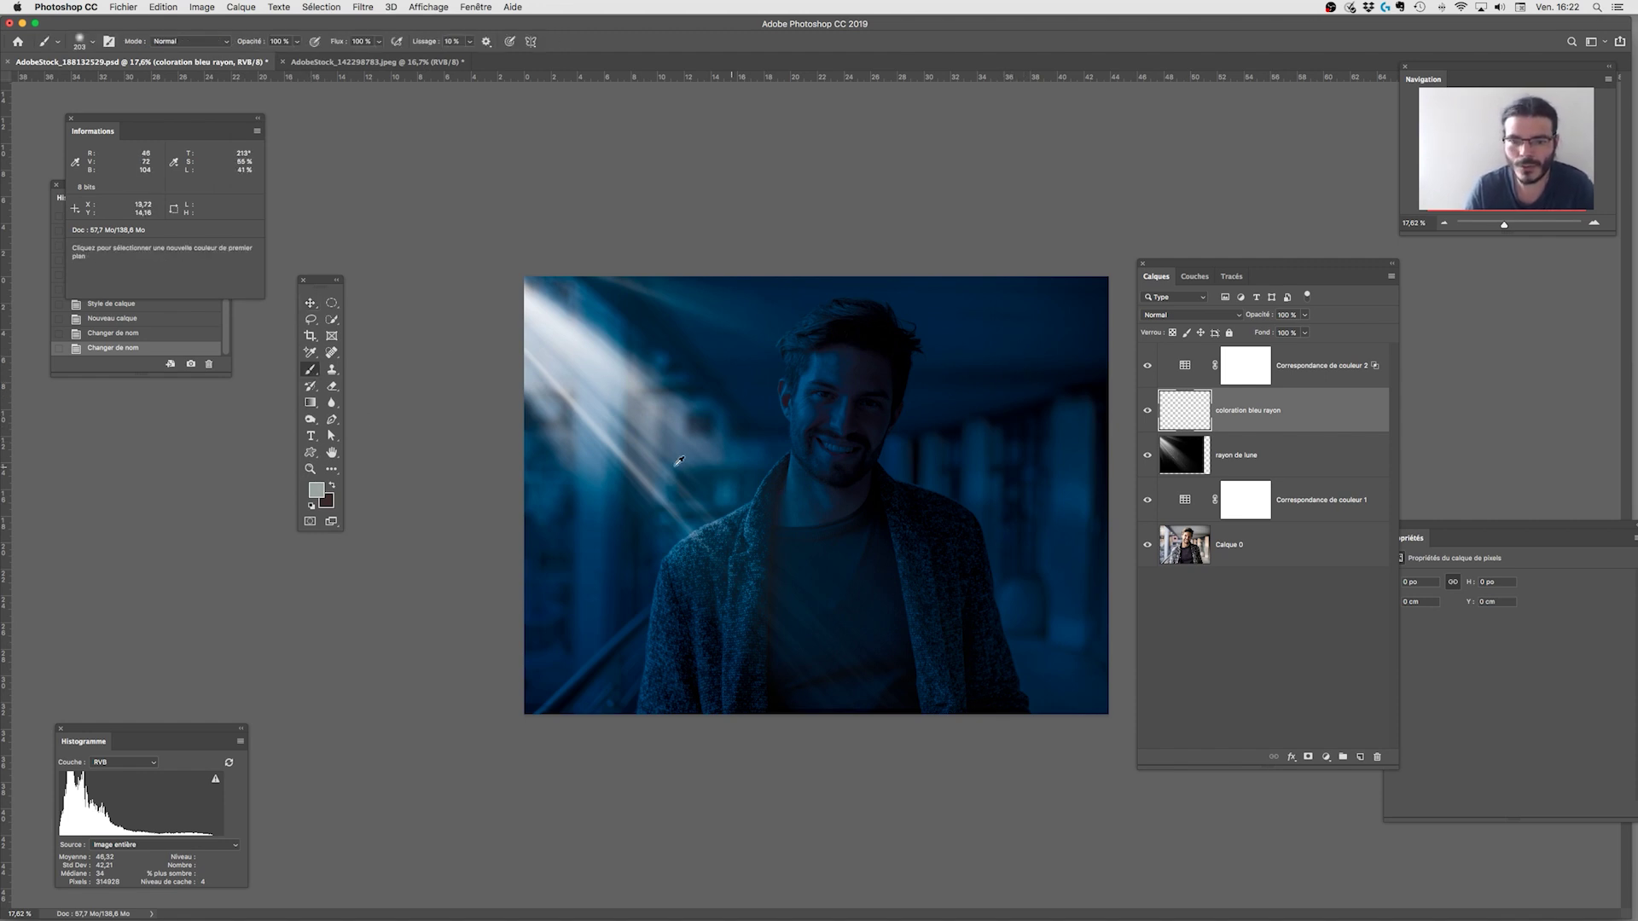
left_click(604, 507, "alt")
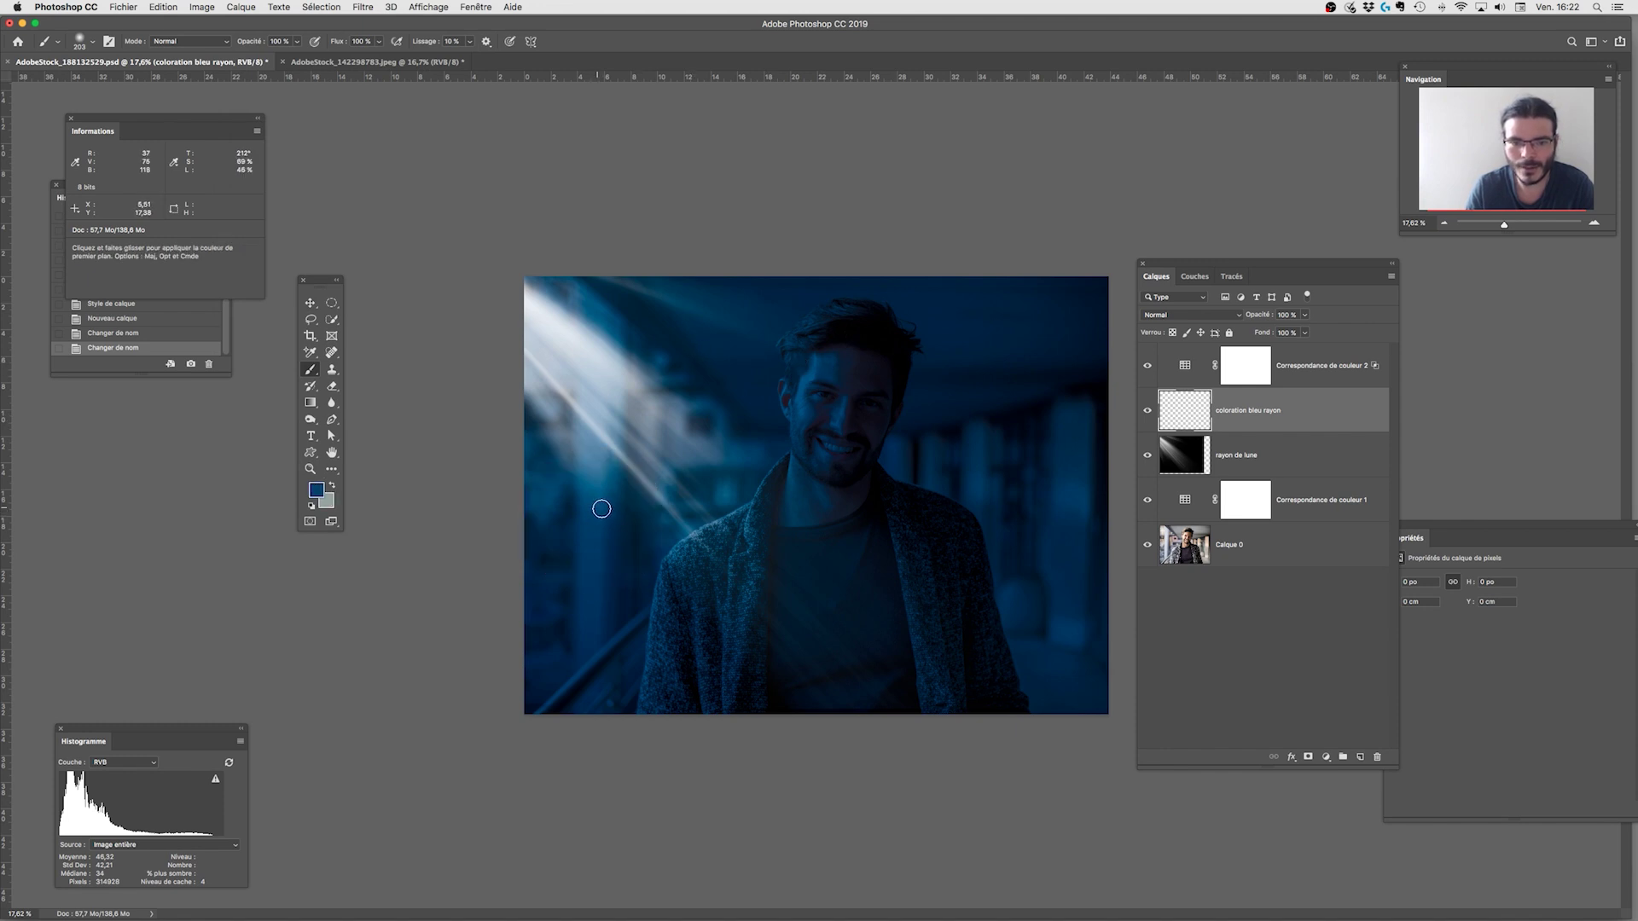
left_click_drag(698, 502, 698, 504)
mouse_move(666, 427)
left_mouse_down()
mouse_move(694, 474)
mouse_move(630, 455)
mouse_move(552, 257)
mouse_move(604, 416)
mouse_move(678, 572)
mouse_move(708, 592)
left_mouse_up()
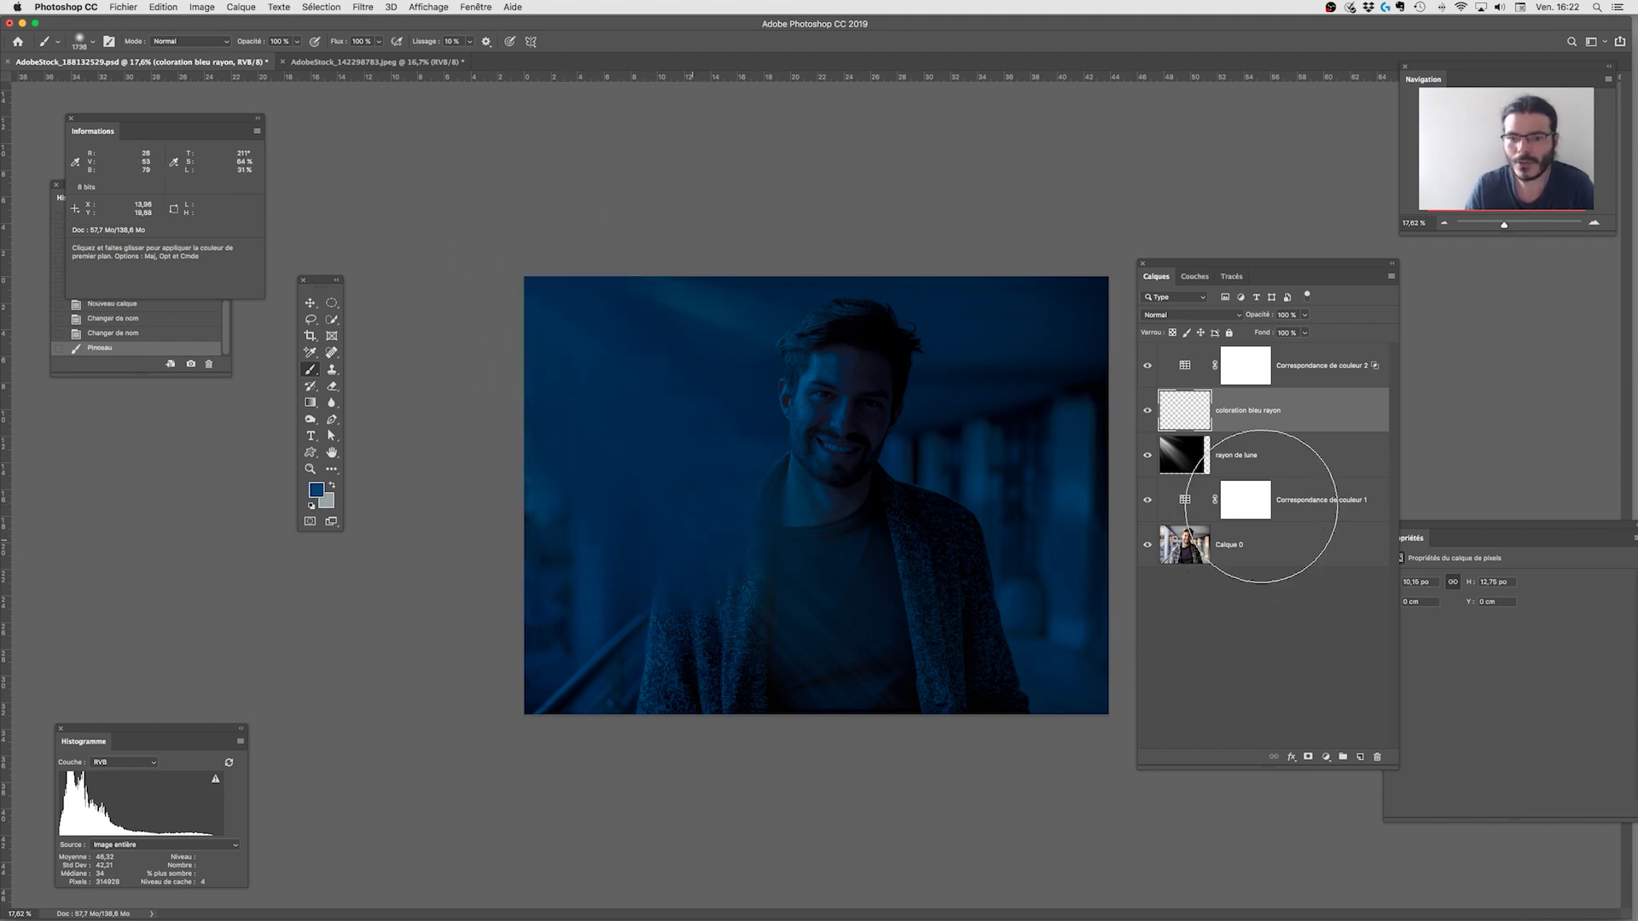
left_click(1148, 412)
left_click(1147, 412)
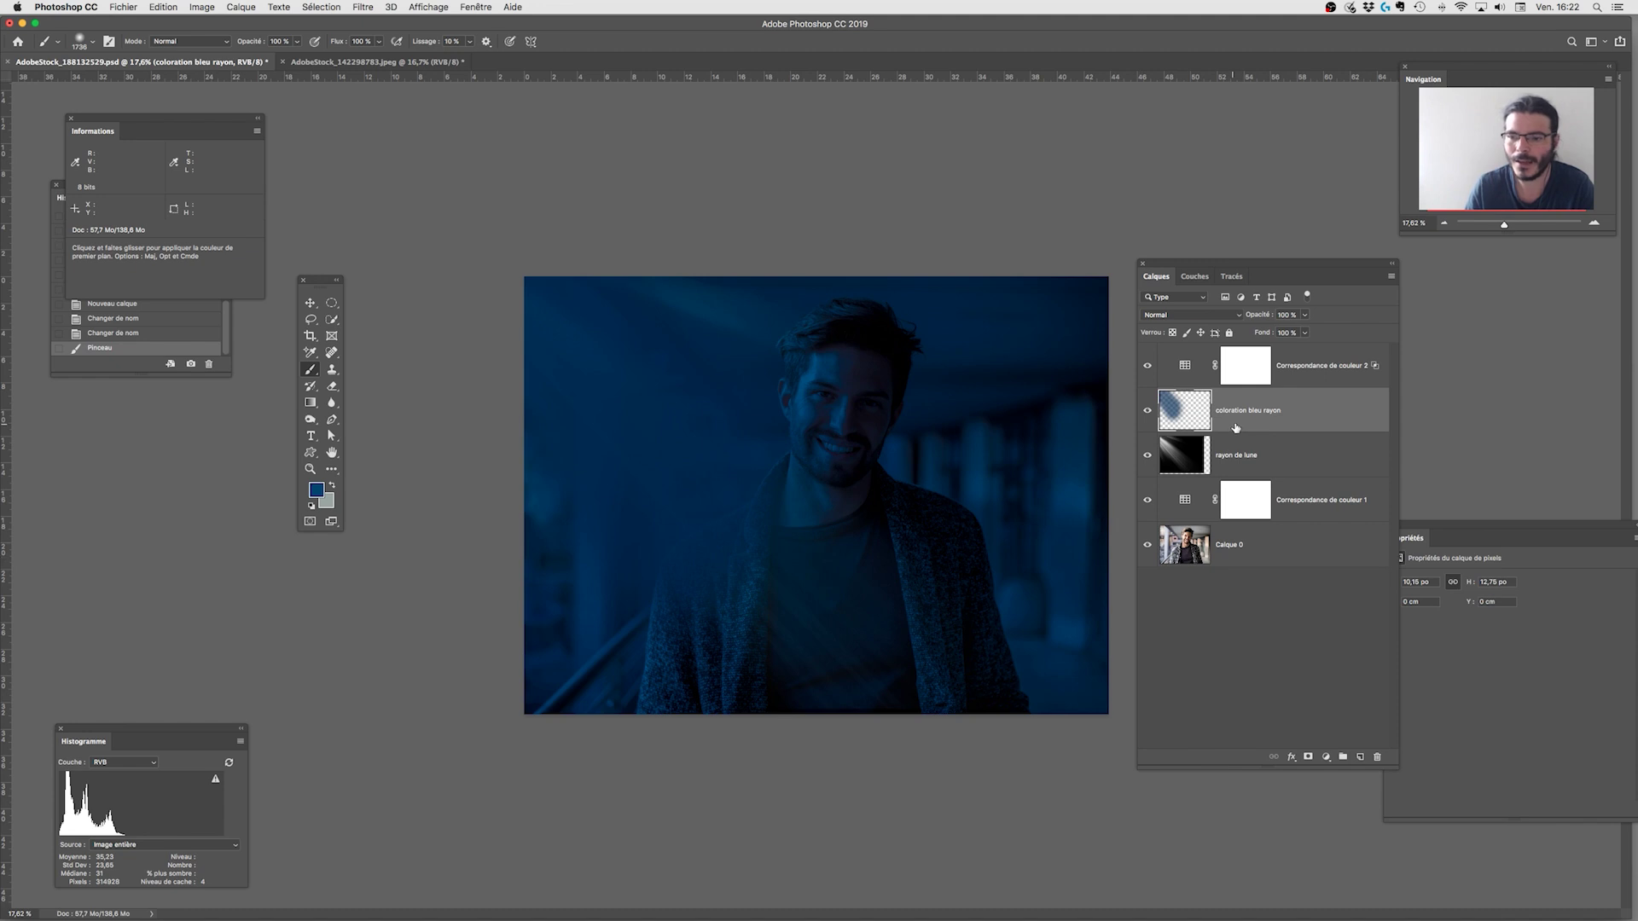
Clip the "coloration bleu rayon" layer to the "rayon de lune" layer below, and compare the image with and without the tint.
left_click(240, 8)
left_click(284, 238)
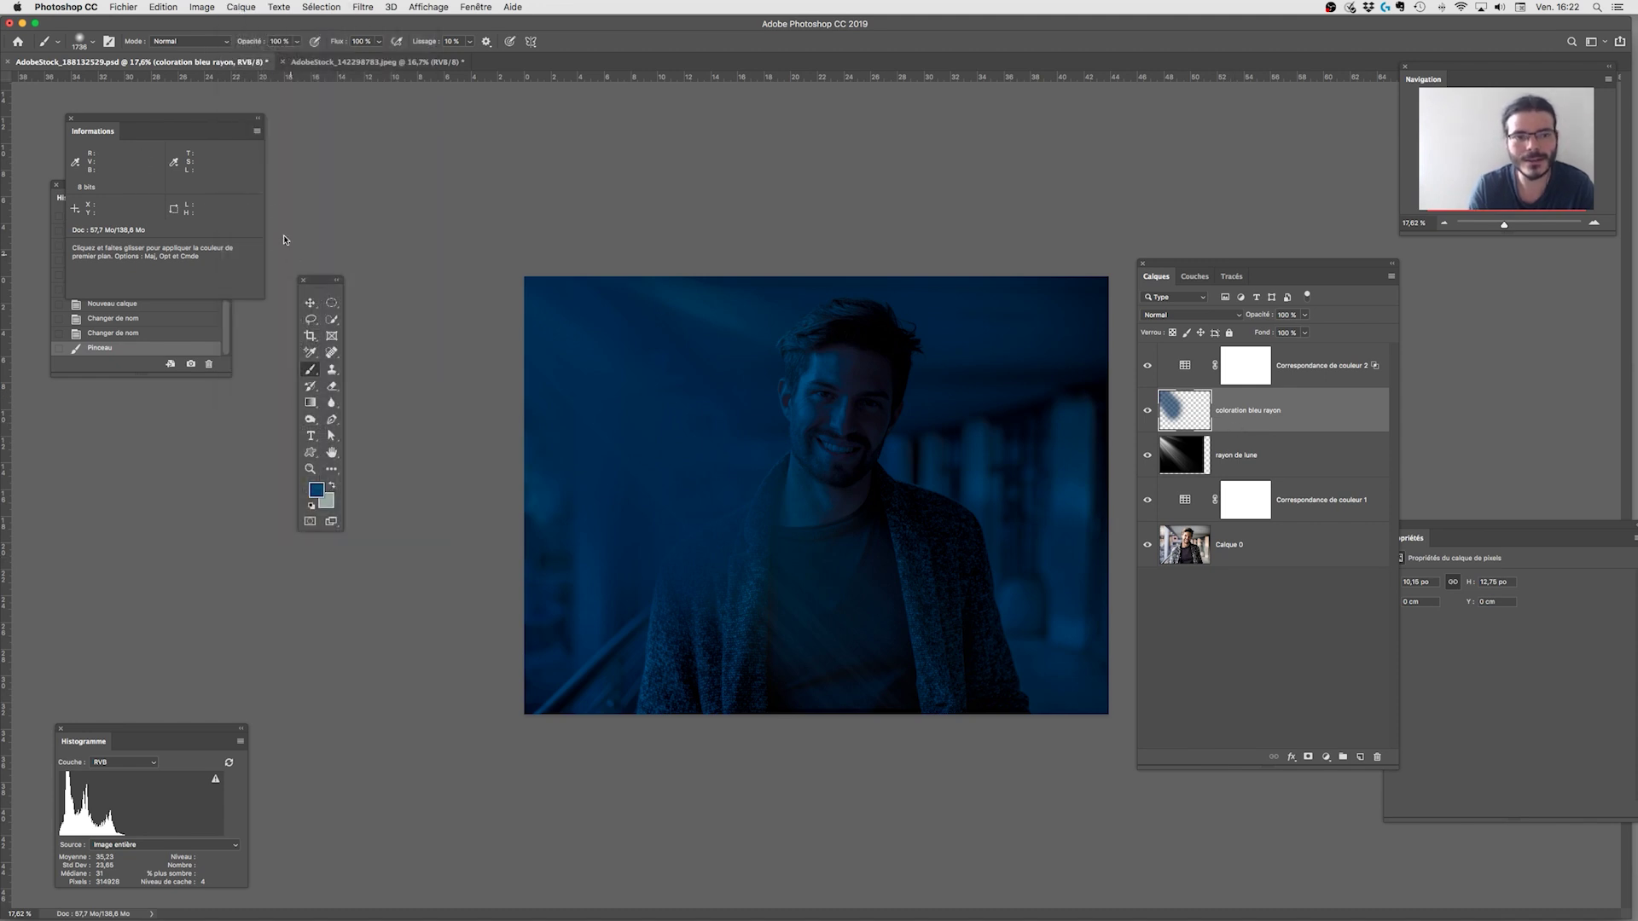
left_click(241, 8)
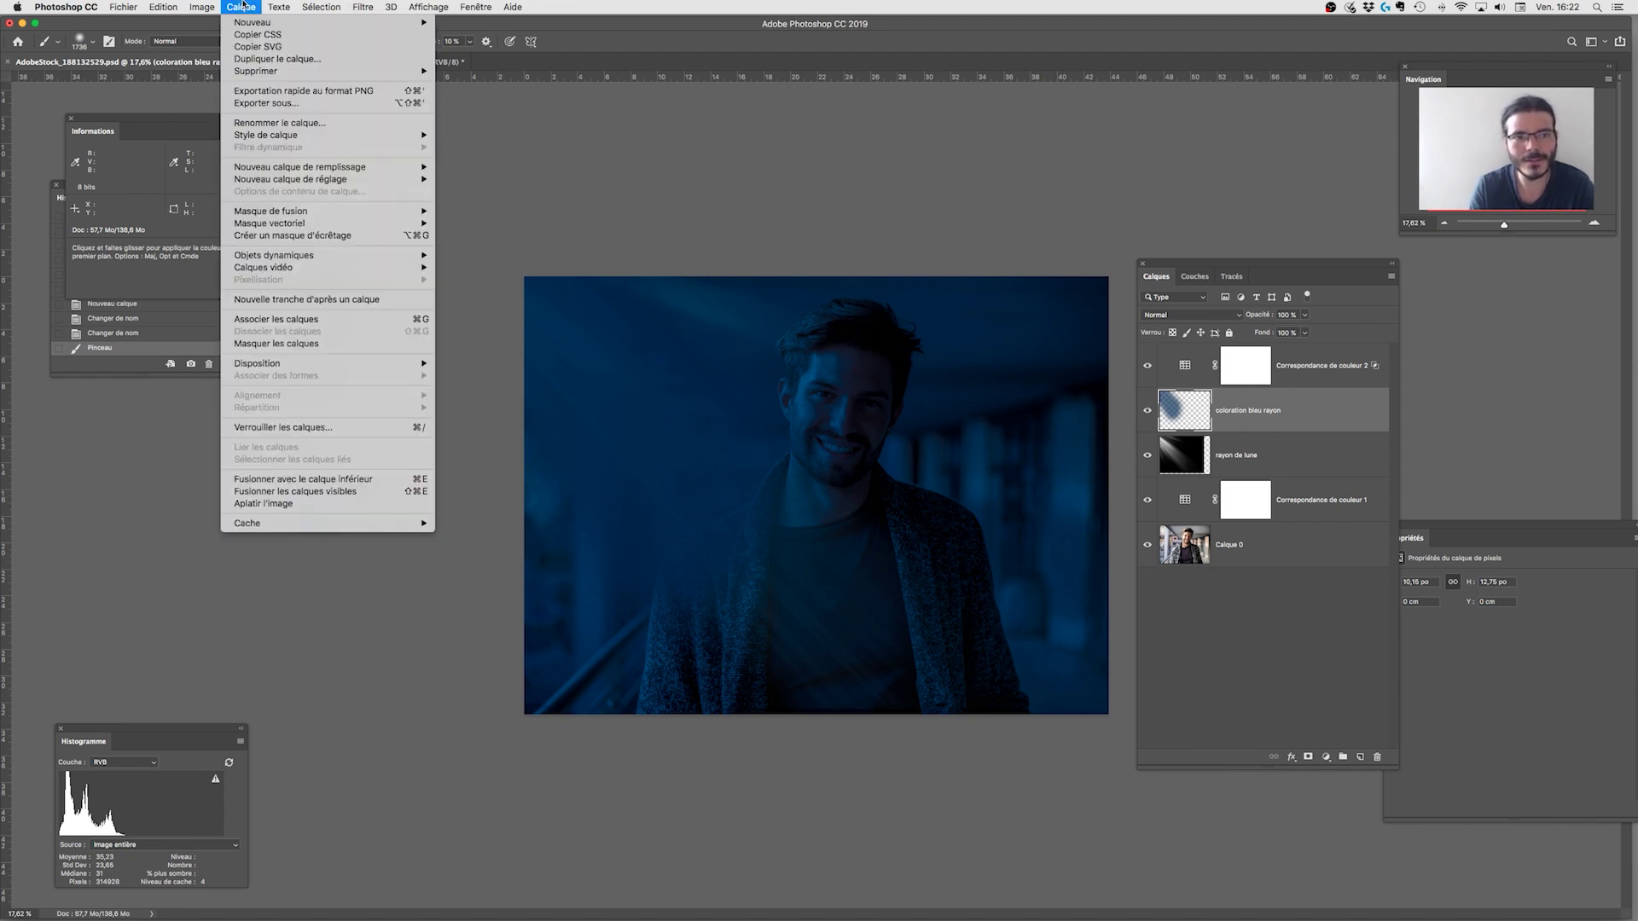
left_click(334, 237)
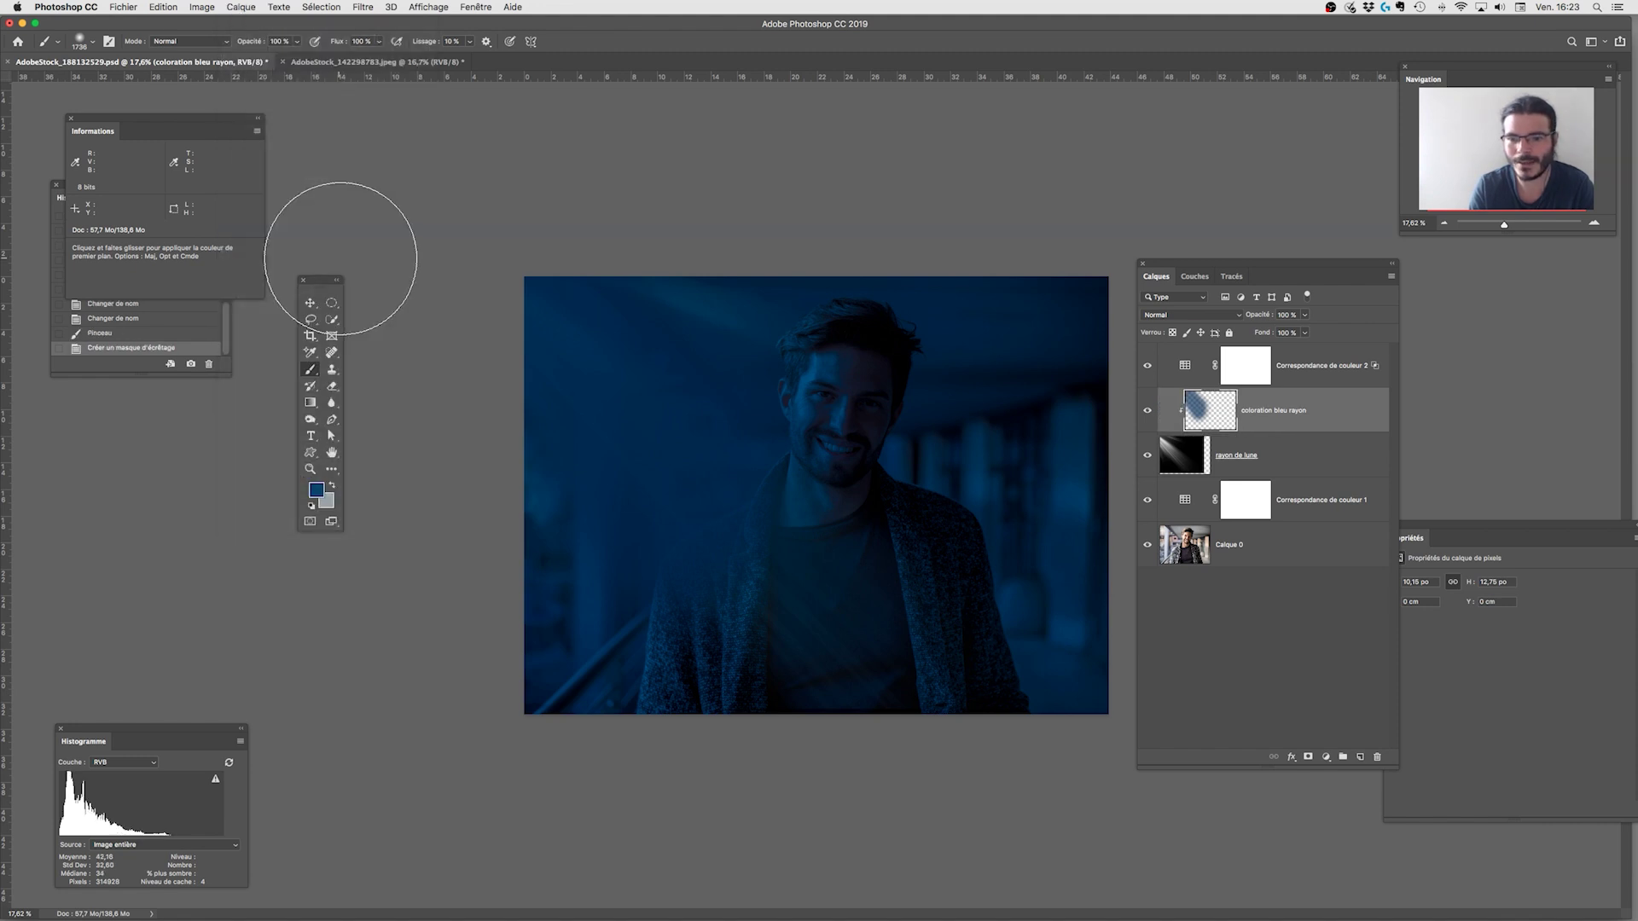
left_click(1147, 413)
left_click(1148, 415)
left_click(1148, 416)
left_click(1149, 415)
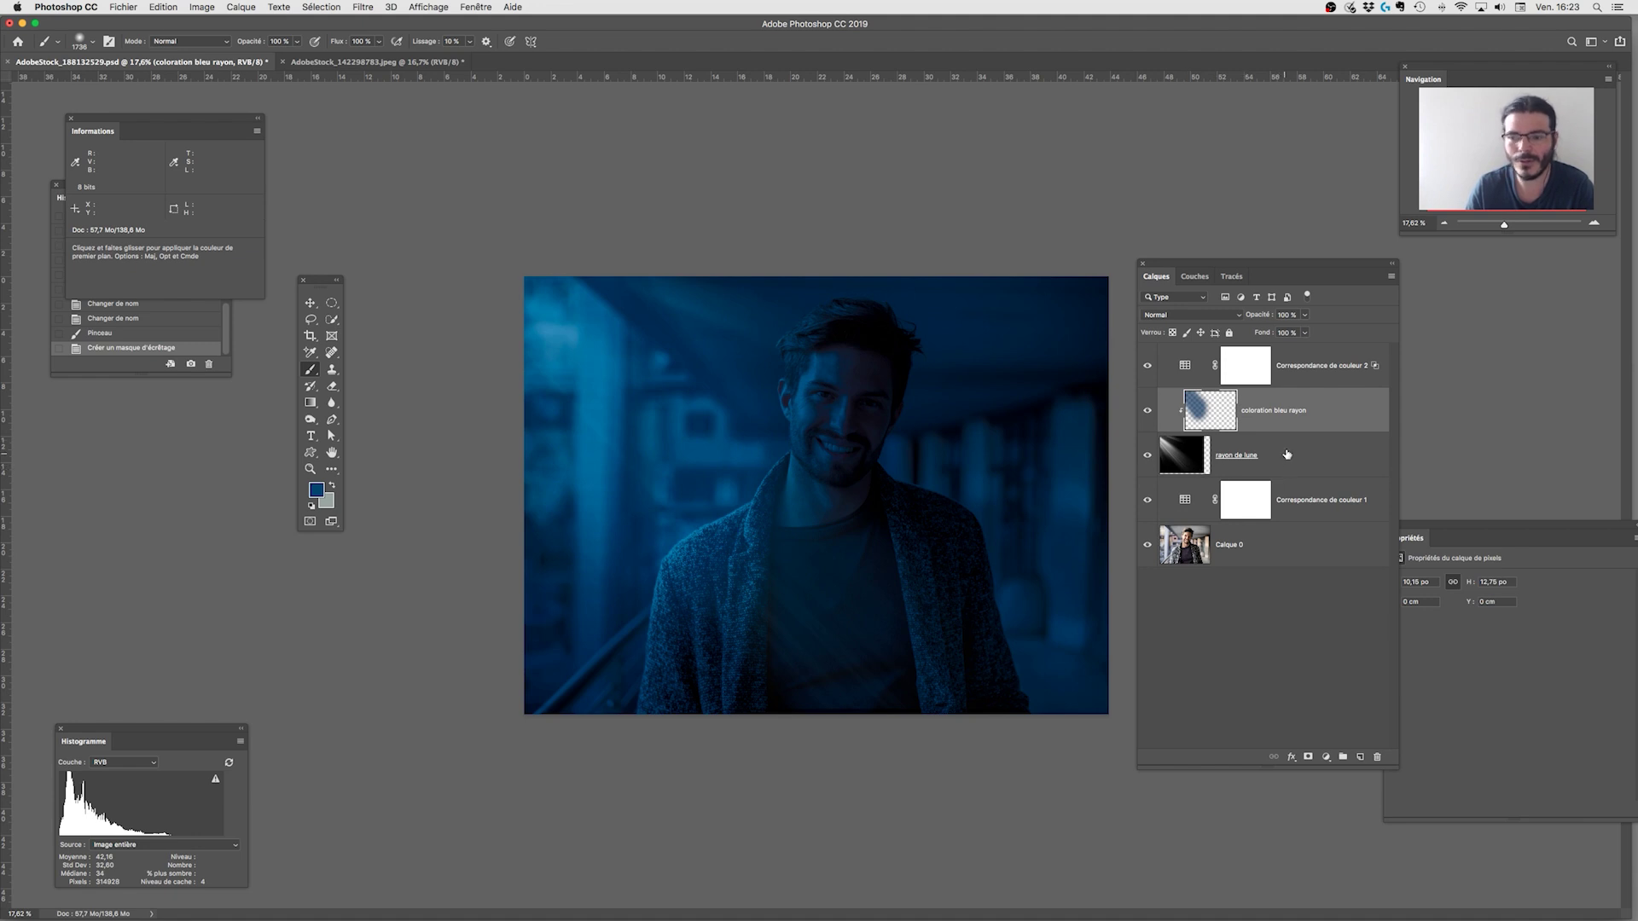
Try lowering the "coloration bleu rayon" layer's opacity to 62%, compare with and without the tint, and return the opacity to 100%.
left_click(1304, 316)
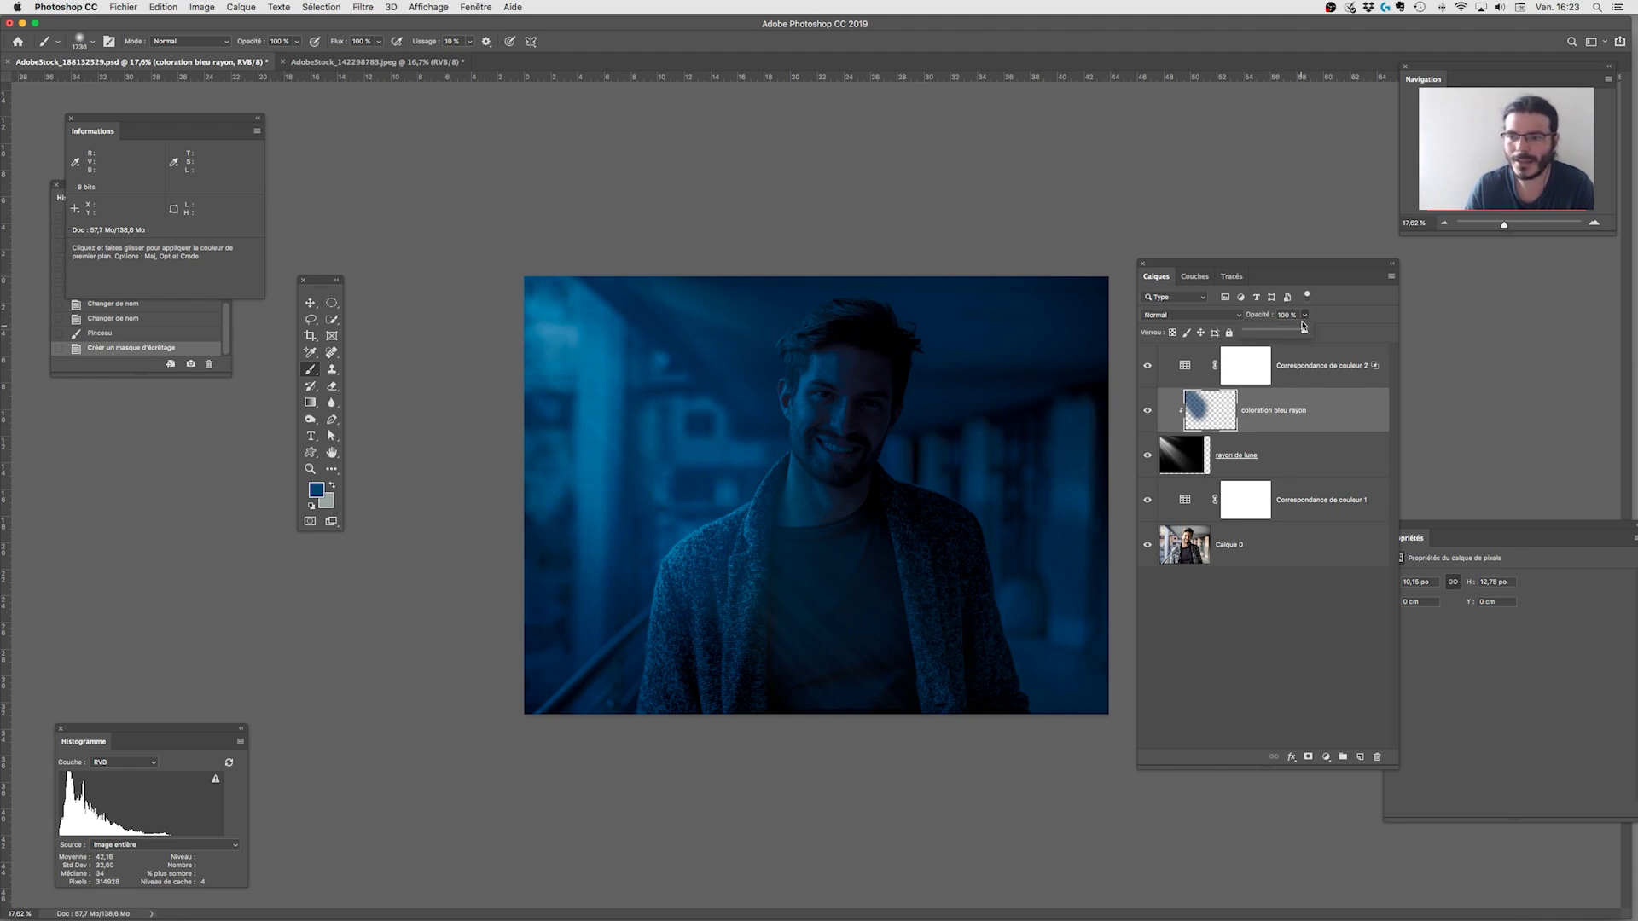
left_click_drag(1297, 333, 1285, 334)
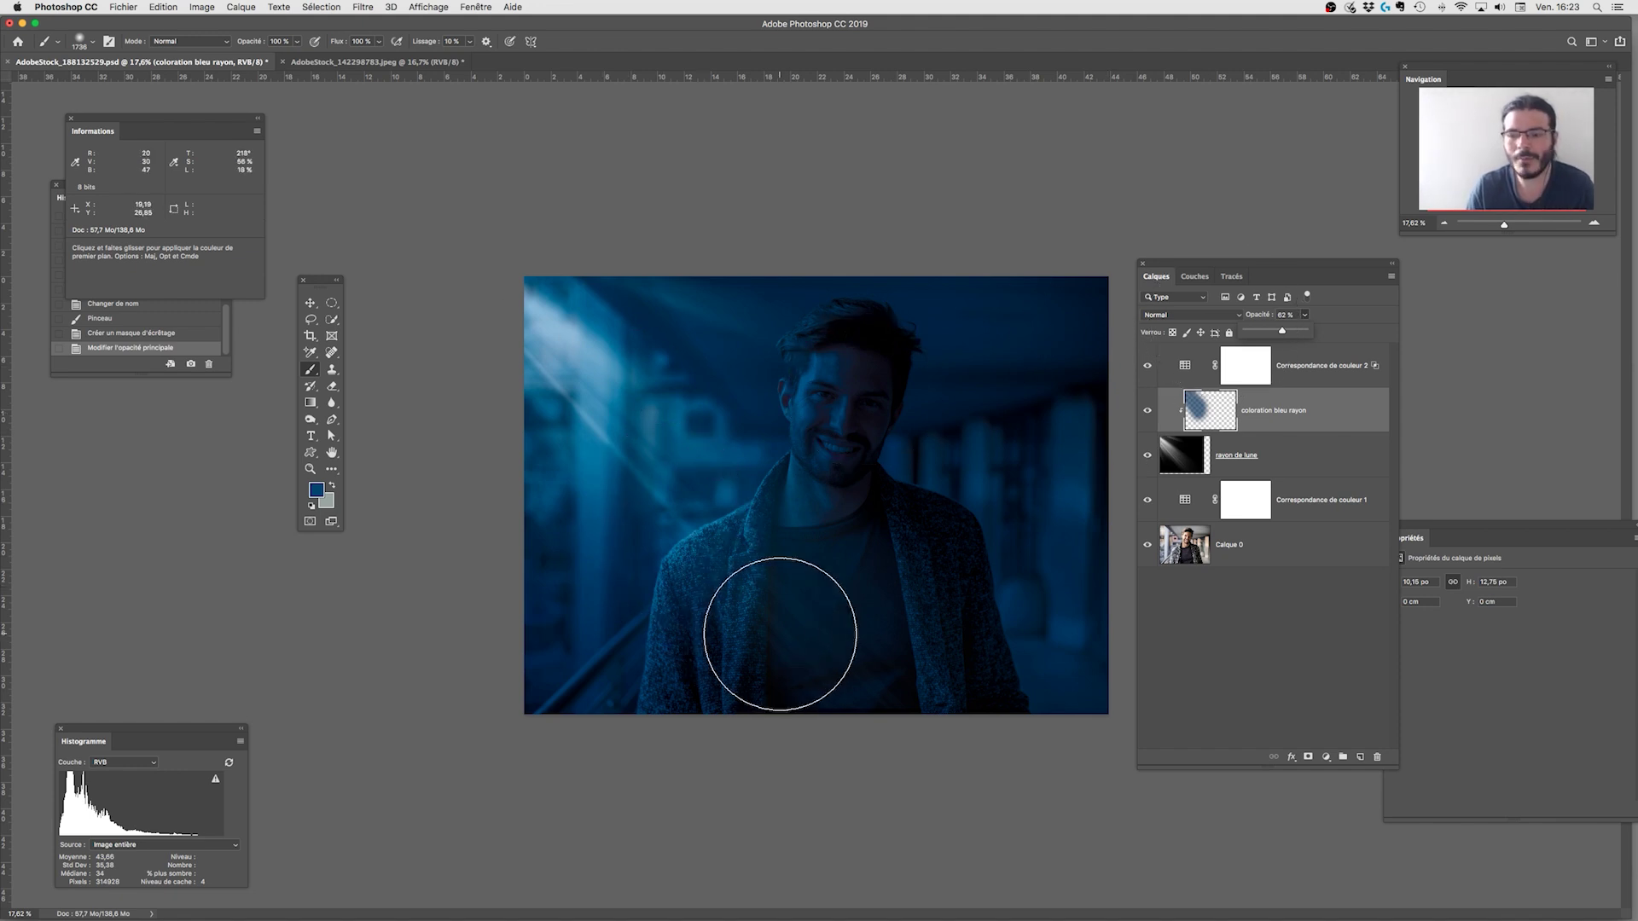
left_click(1147, 412)
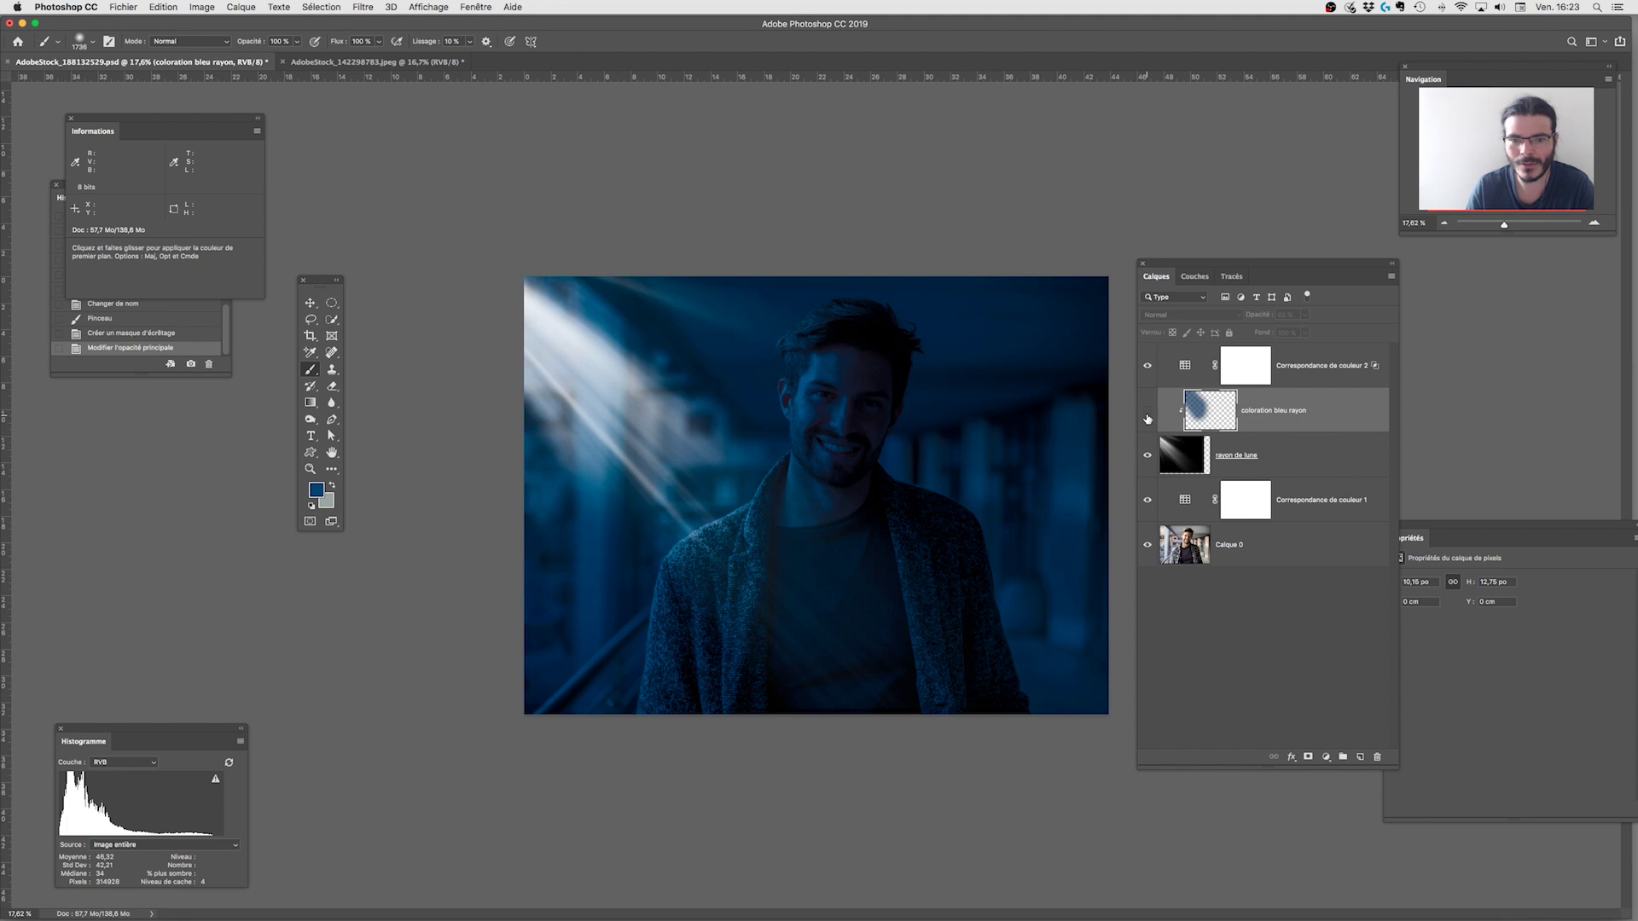
left_click(1146, 414)
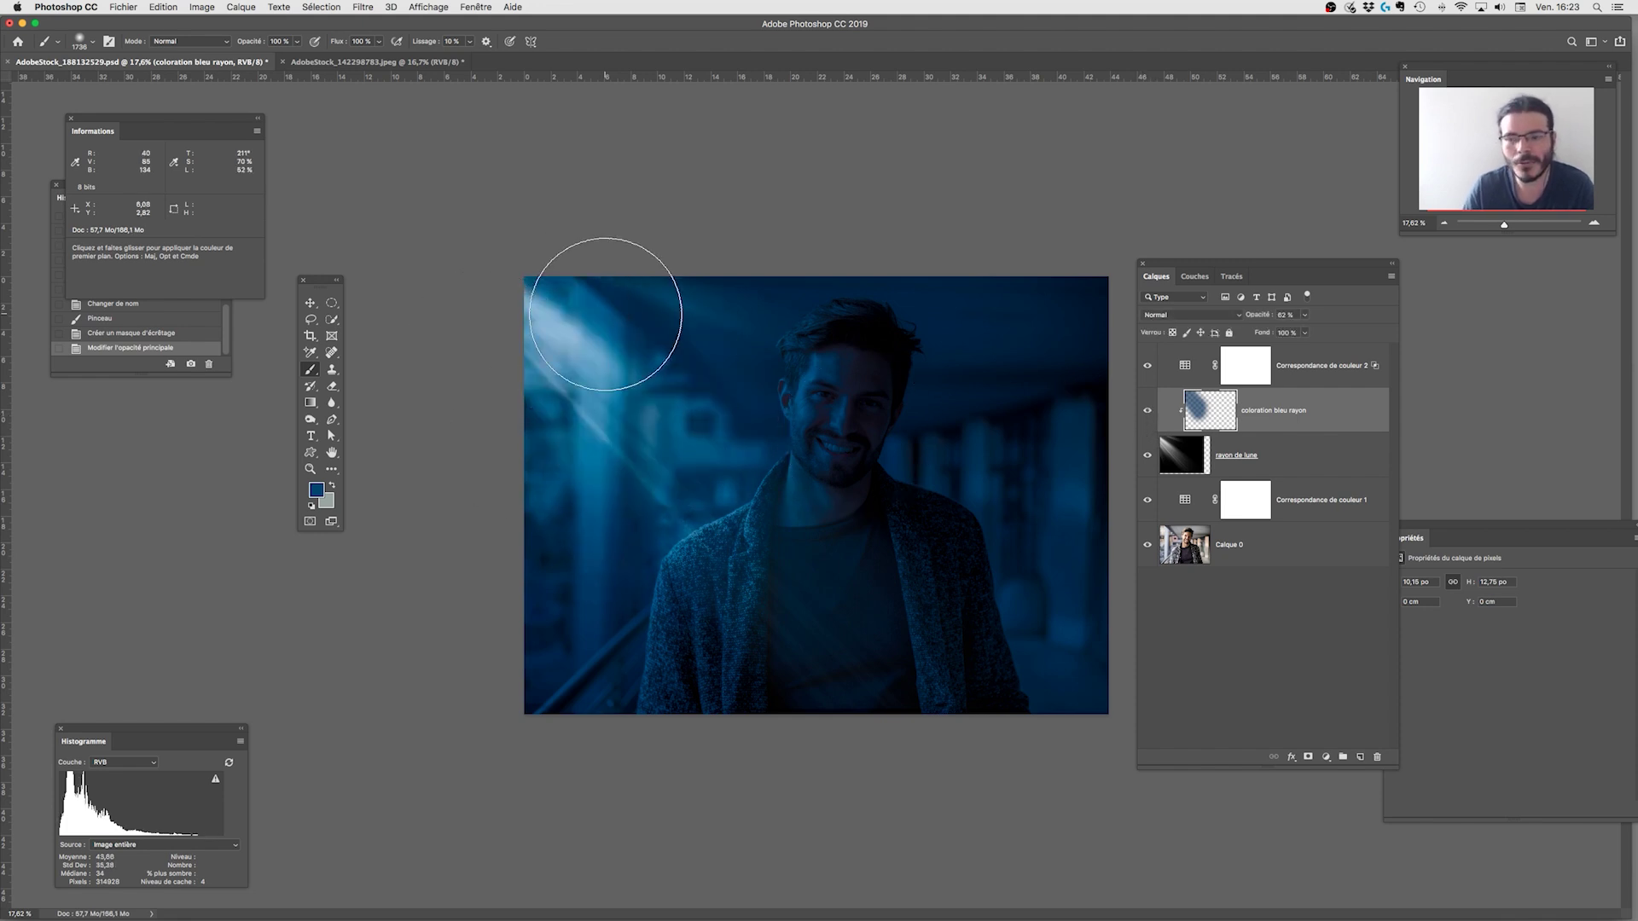
left_click(1305, 315)
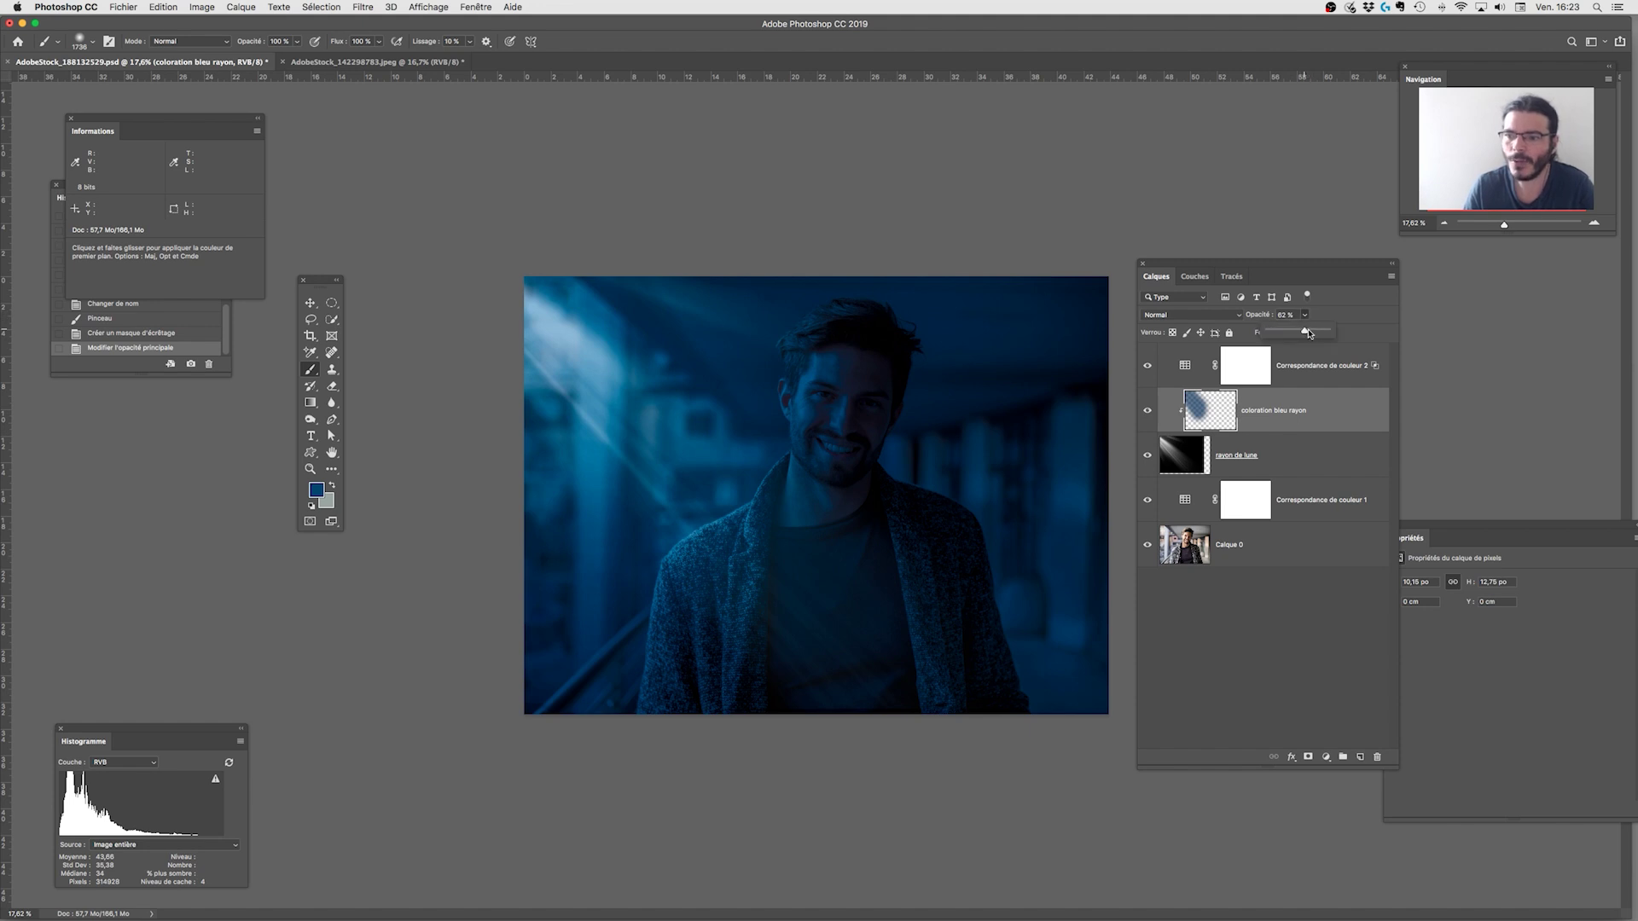
left_click(1302, 331)
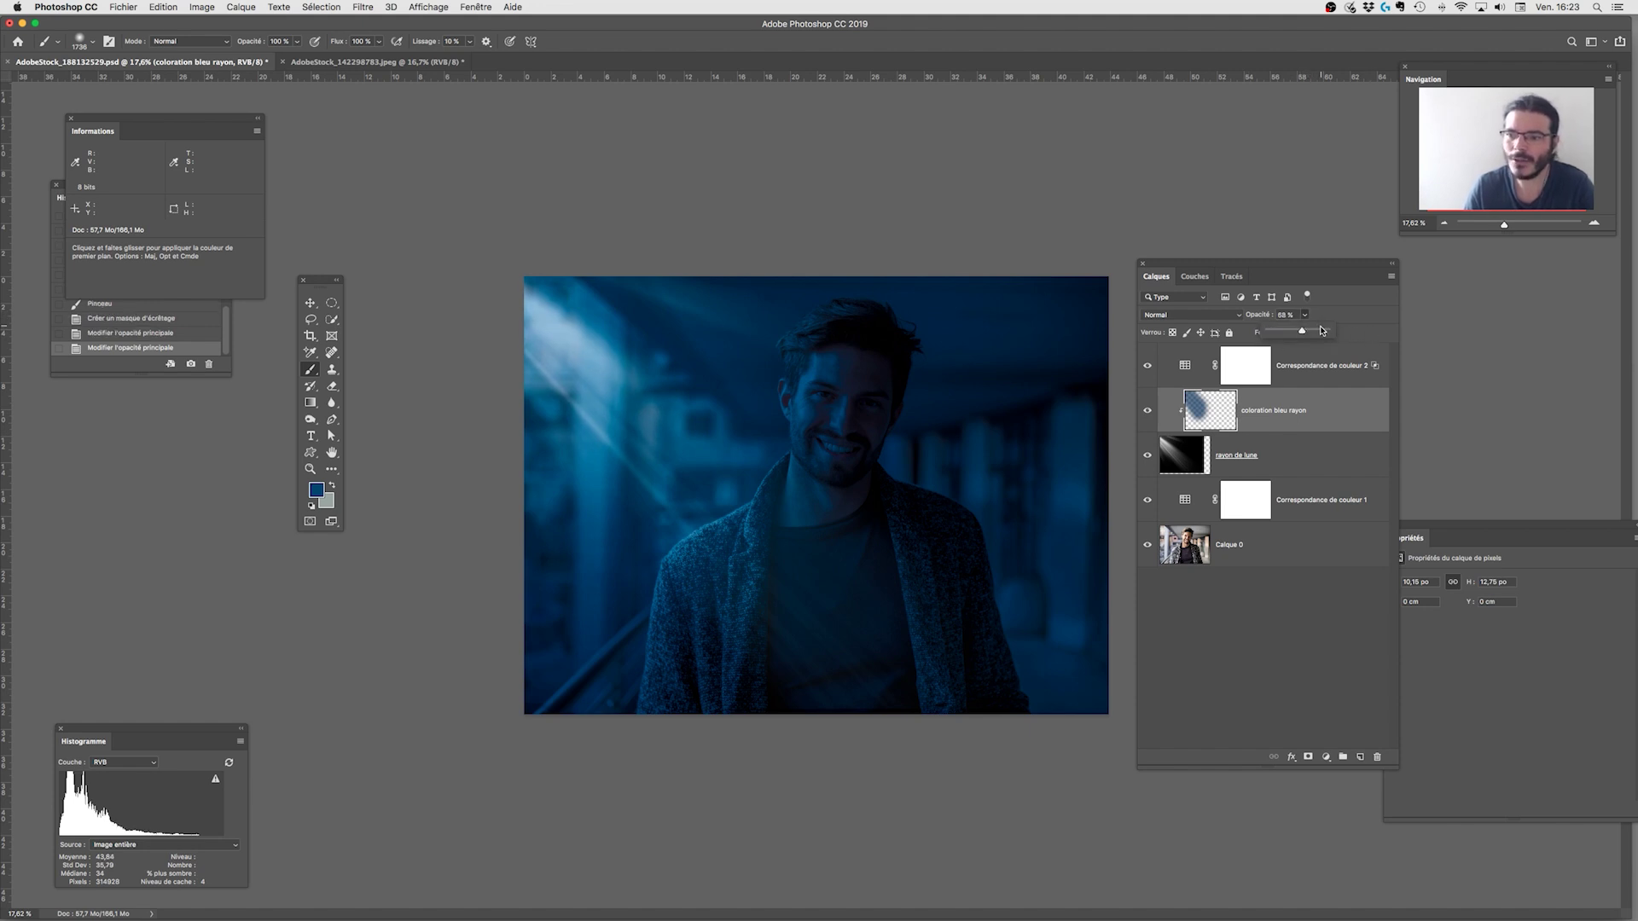
left_click_drag(1353, 330, 1356, 329)
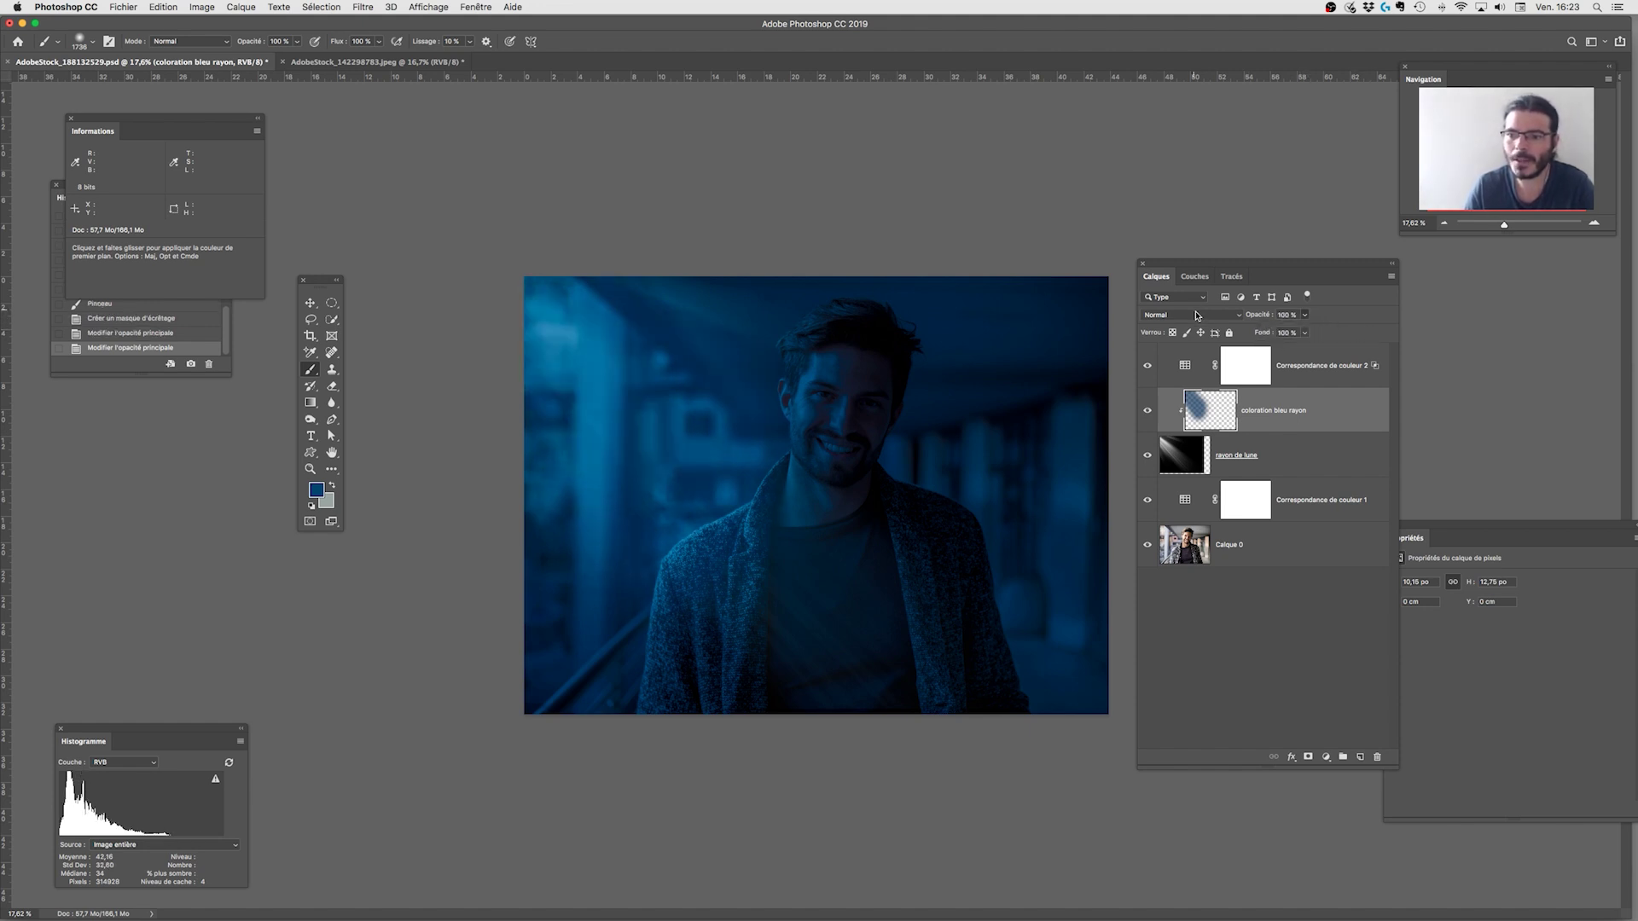
Try the Couleur blend mode on the "coloration bleu rayon" layer, and switch it back to Normal.
left_click(1197, 315)
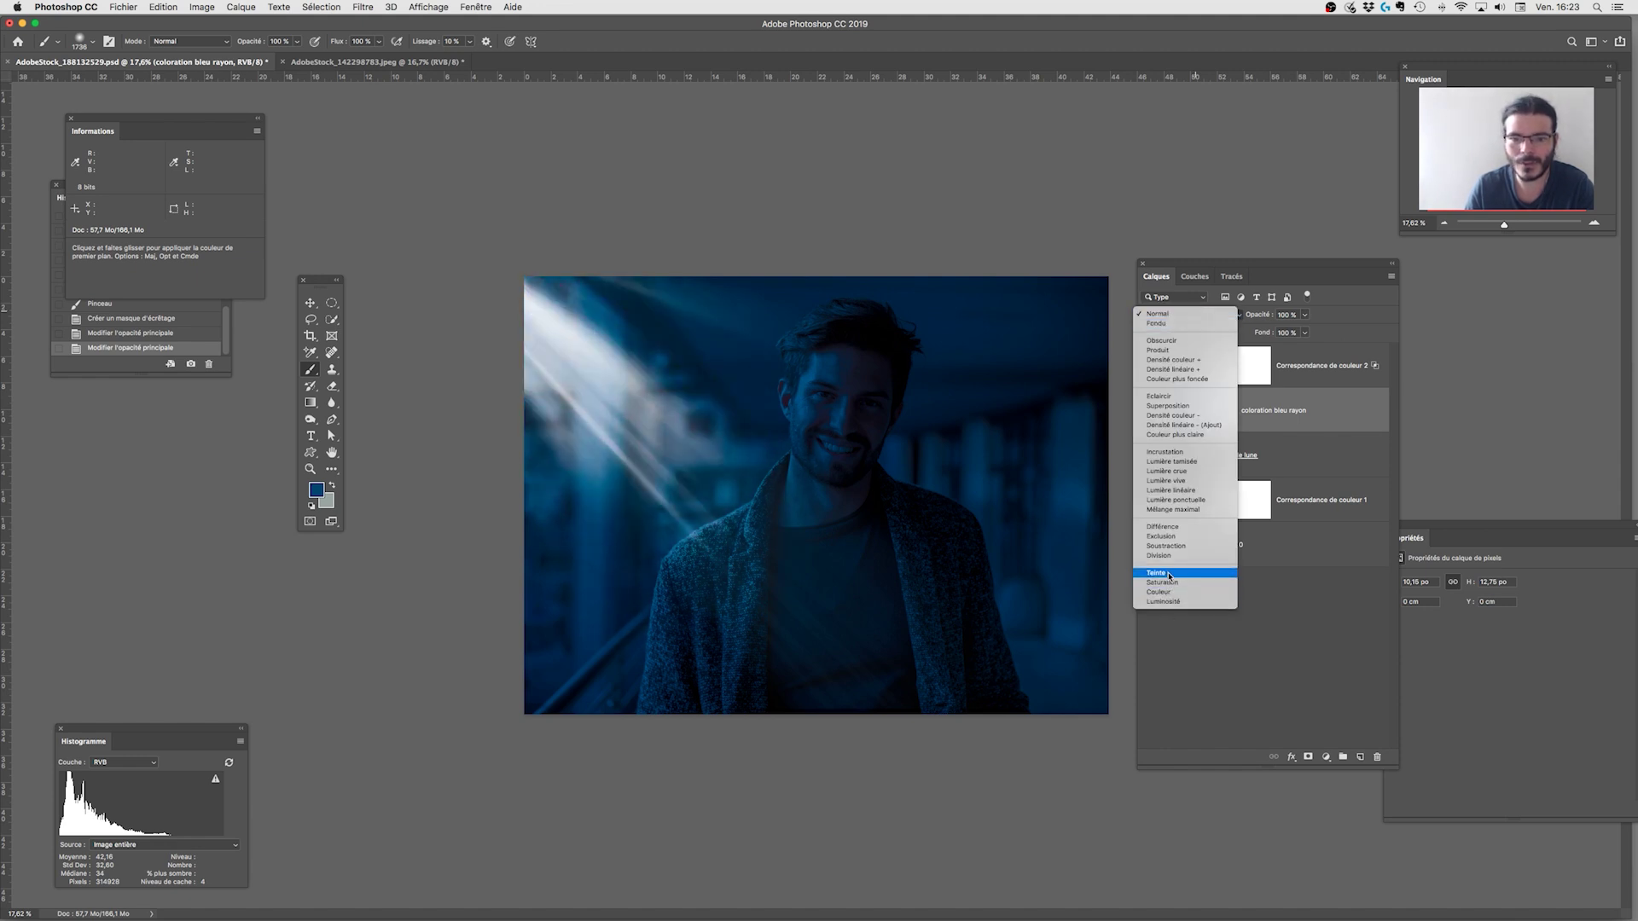
left_click(1168, 595)
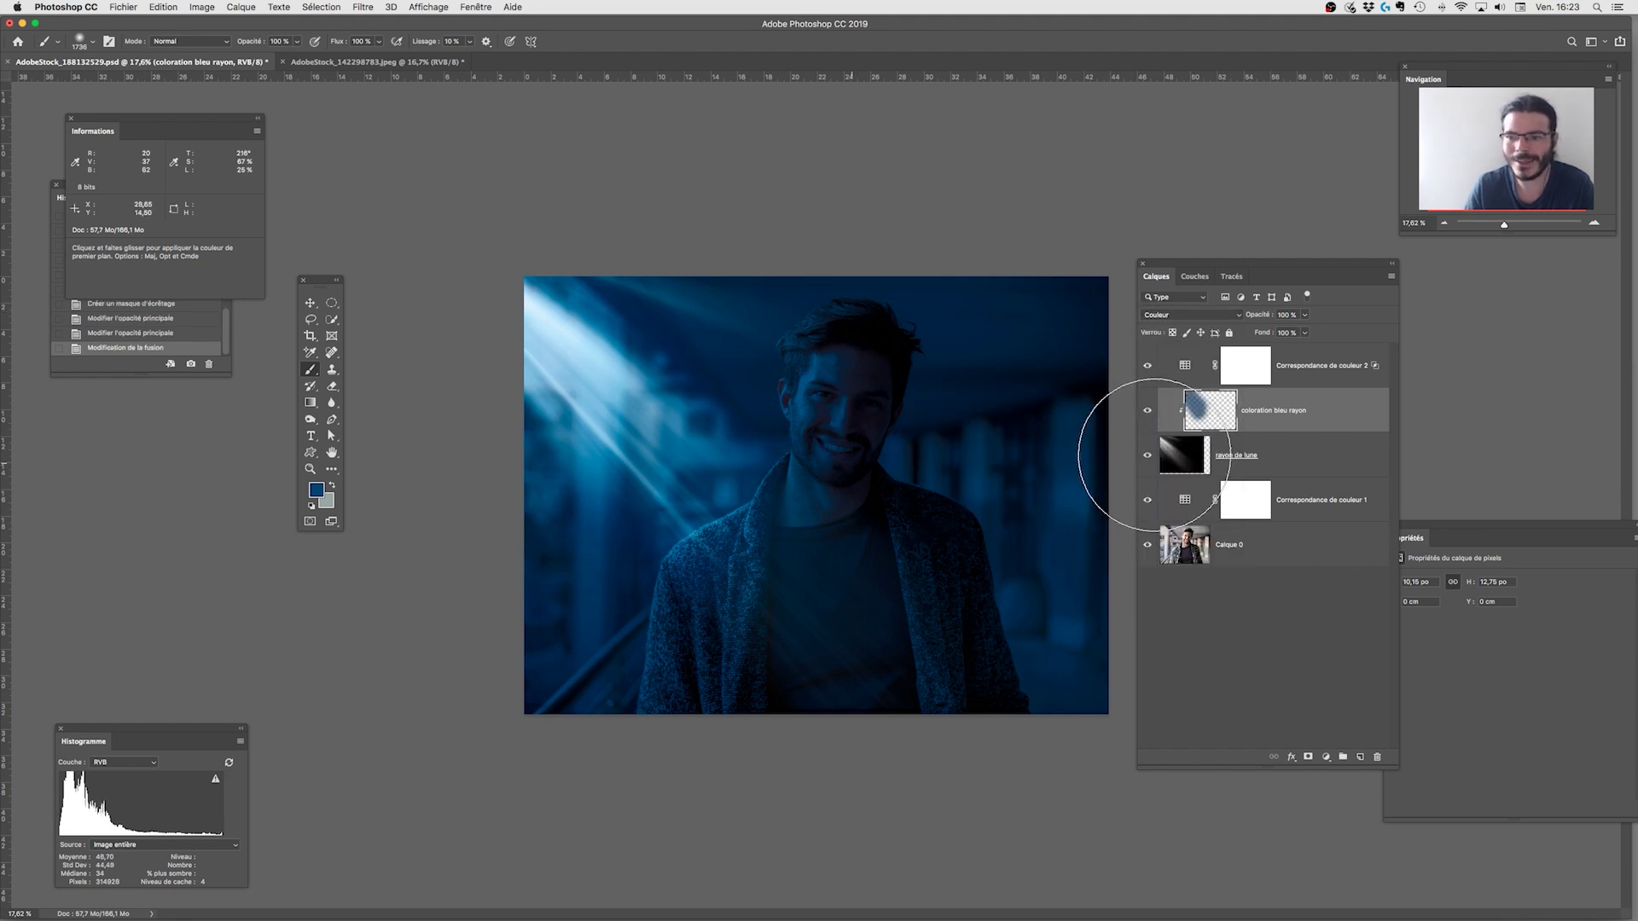
left_click(1303, 317)
left_click(1194, 315)
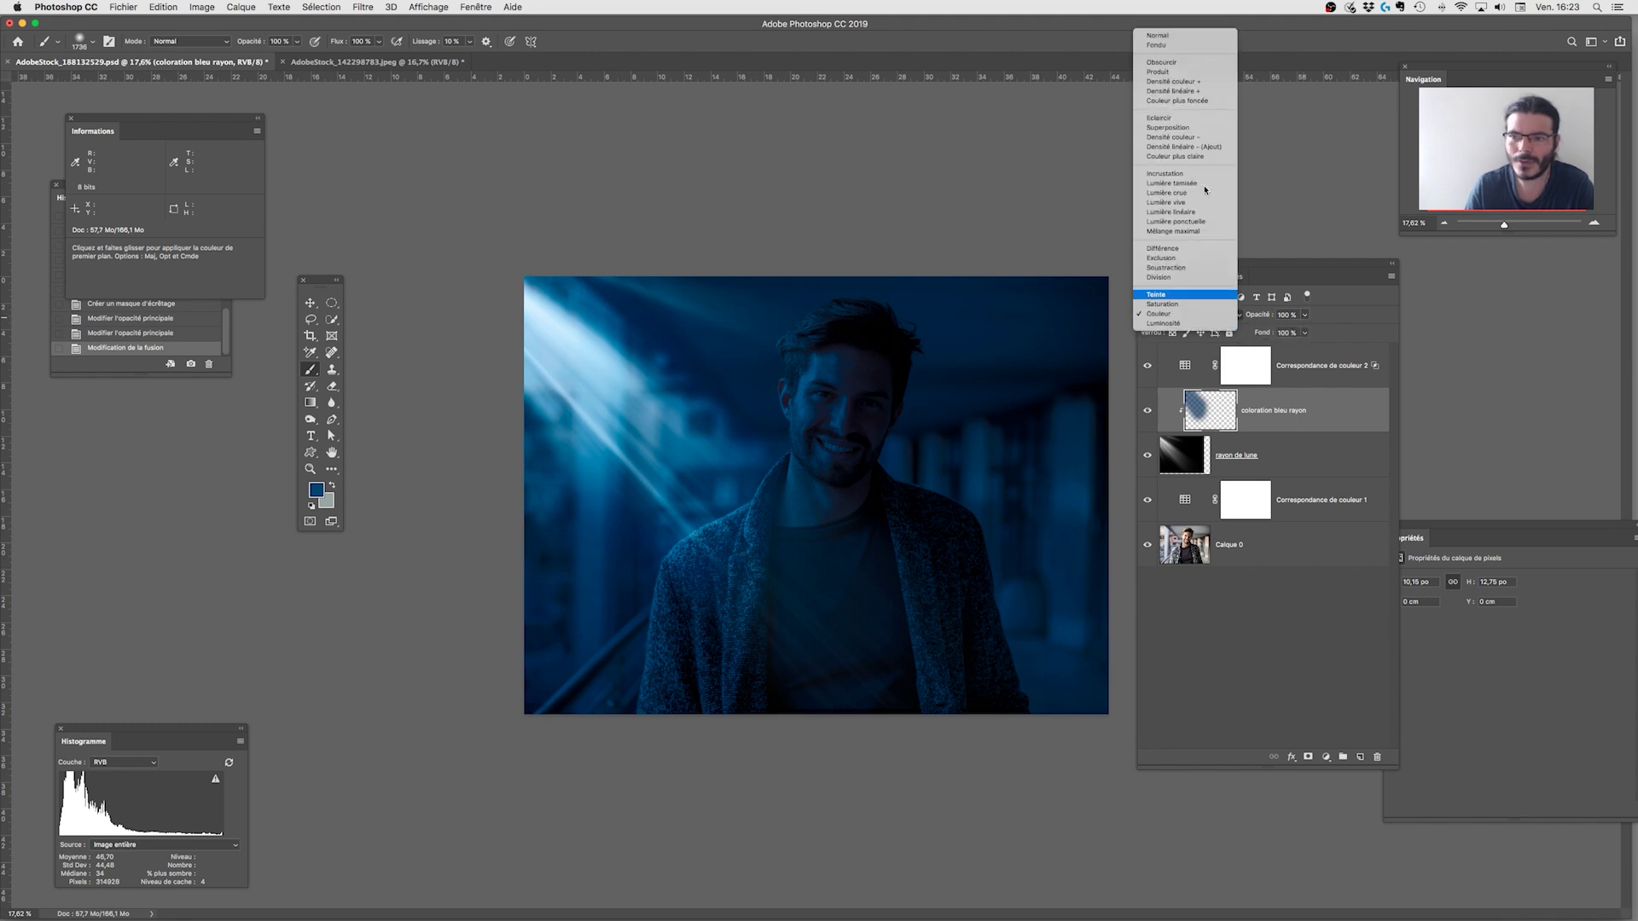
left_click(1171, 37)
Lower the opacity of the "coloration bleu rayon" layer to about 68%.
left_click(1307, 315)
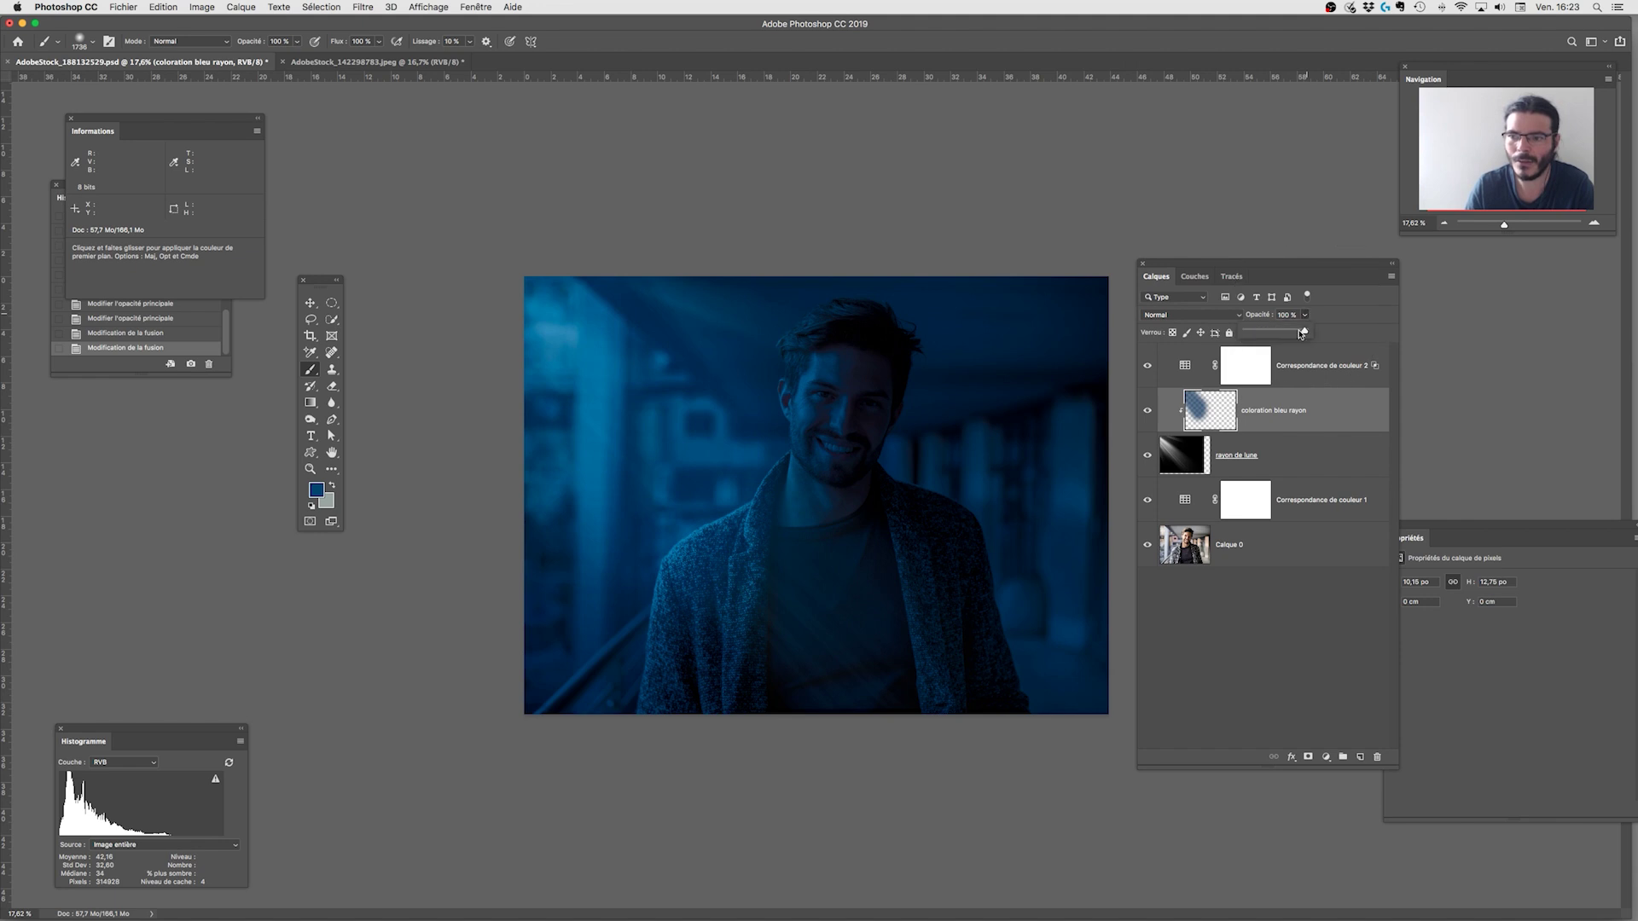
left_click_drag(1290, 334, 1285, 333)
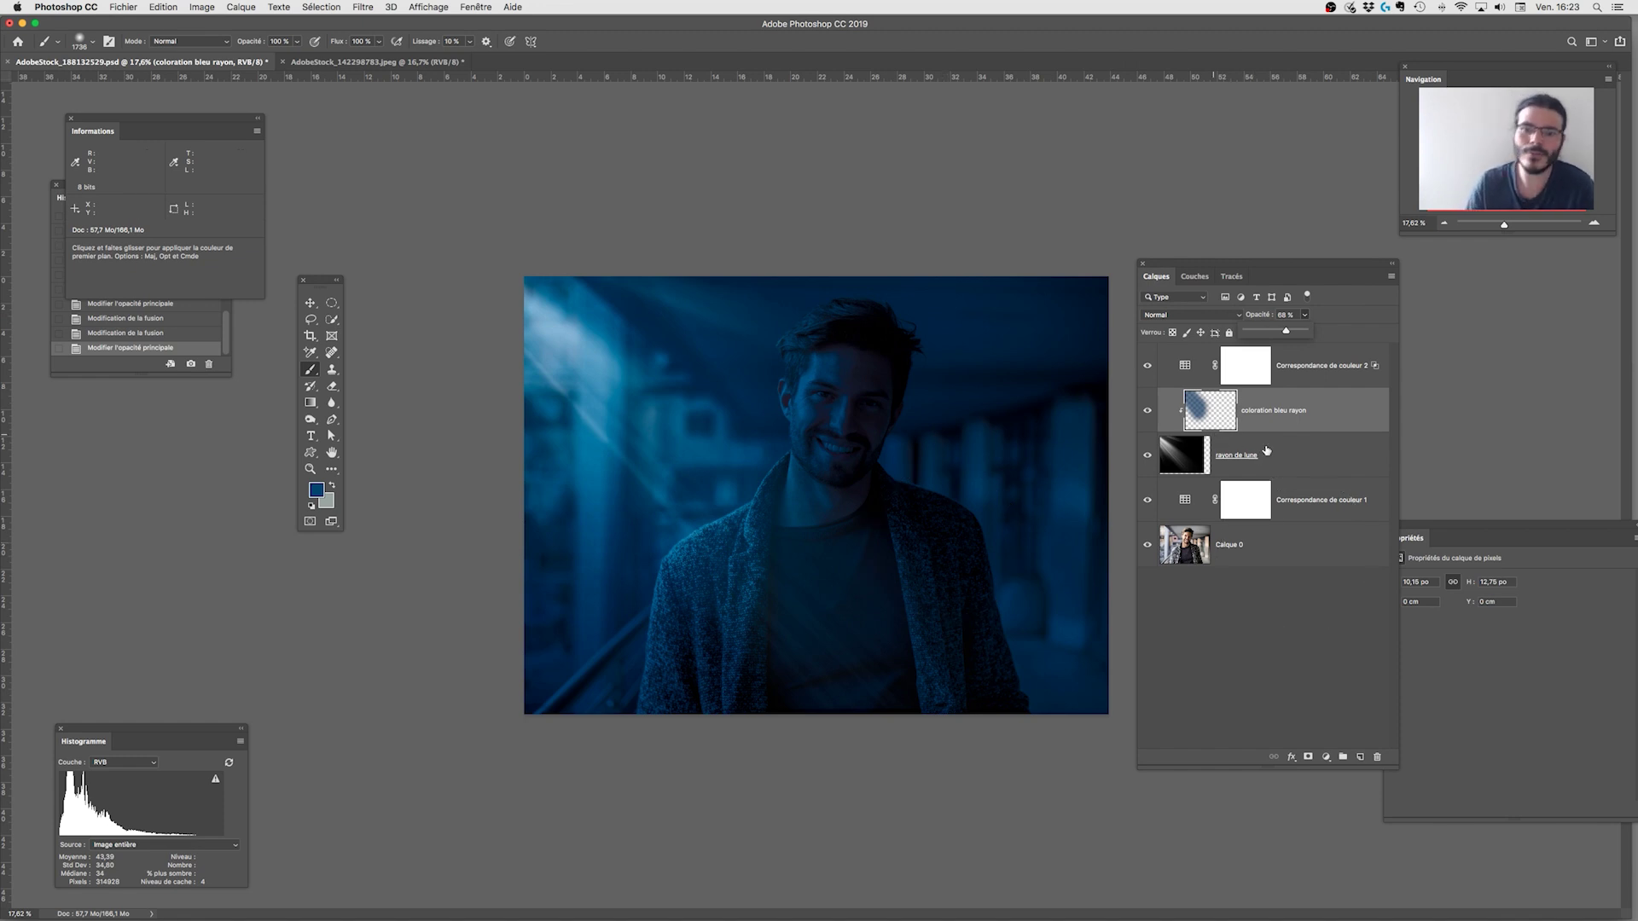
Draw a freehand Lasso selection around the background to the right of the man, following his head and shoulder down to the image's lower edge.
key("z")
left_click_drag(889, 491, 876, 468)
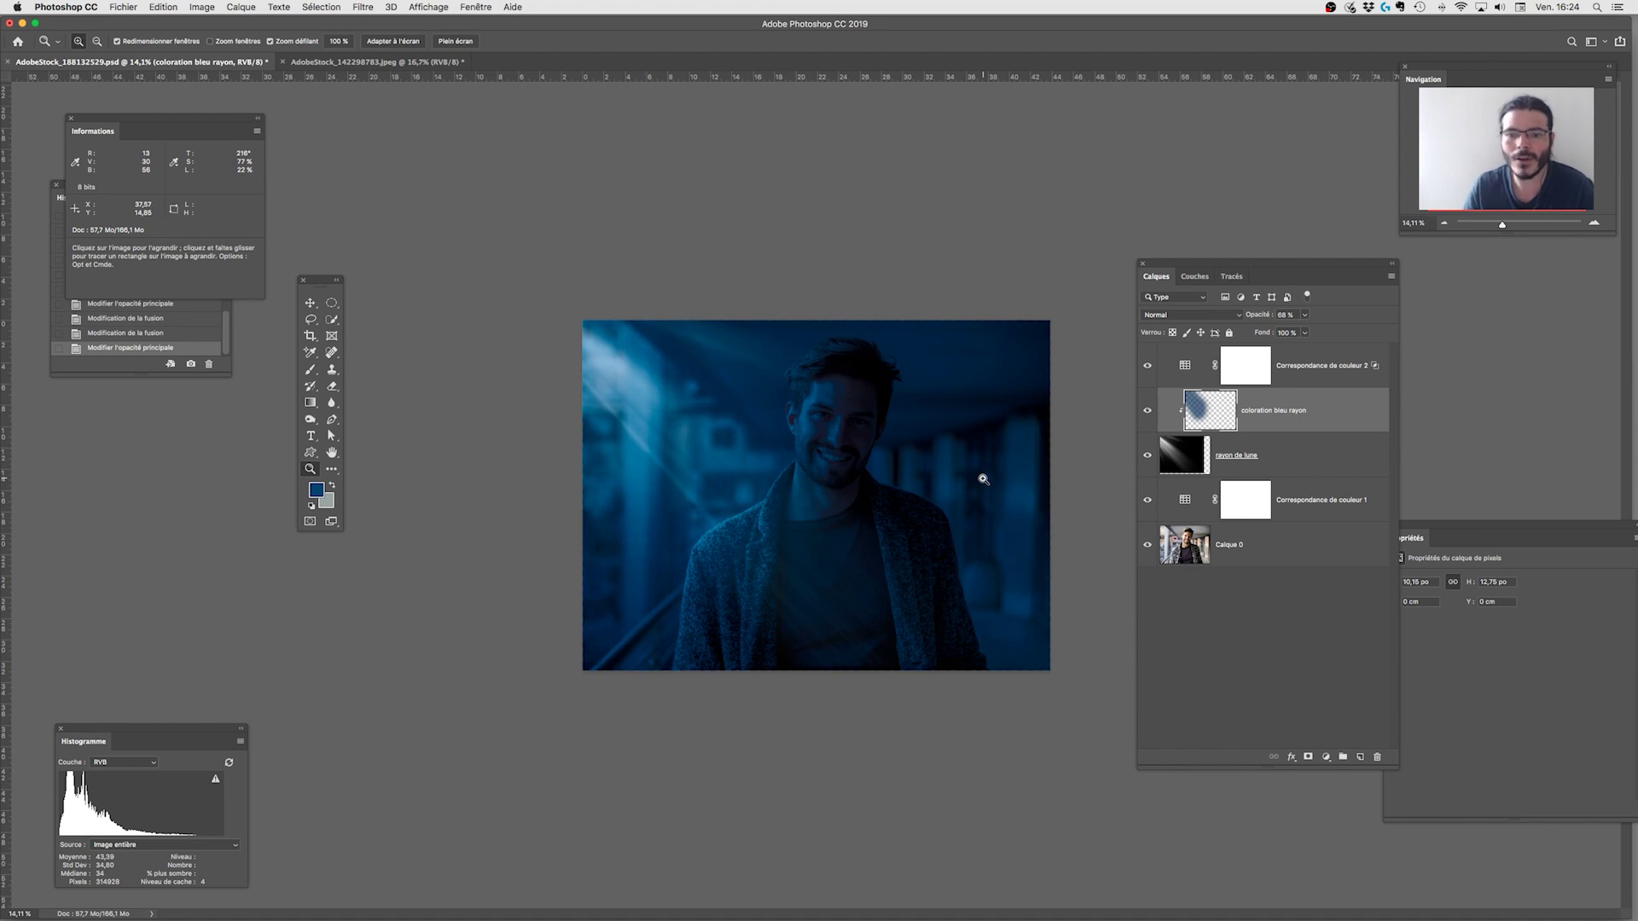
key("l")
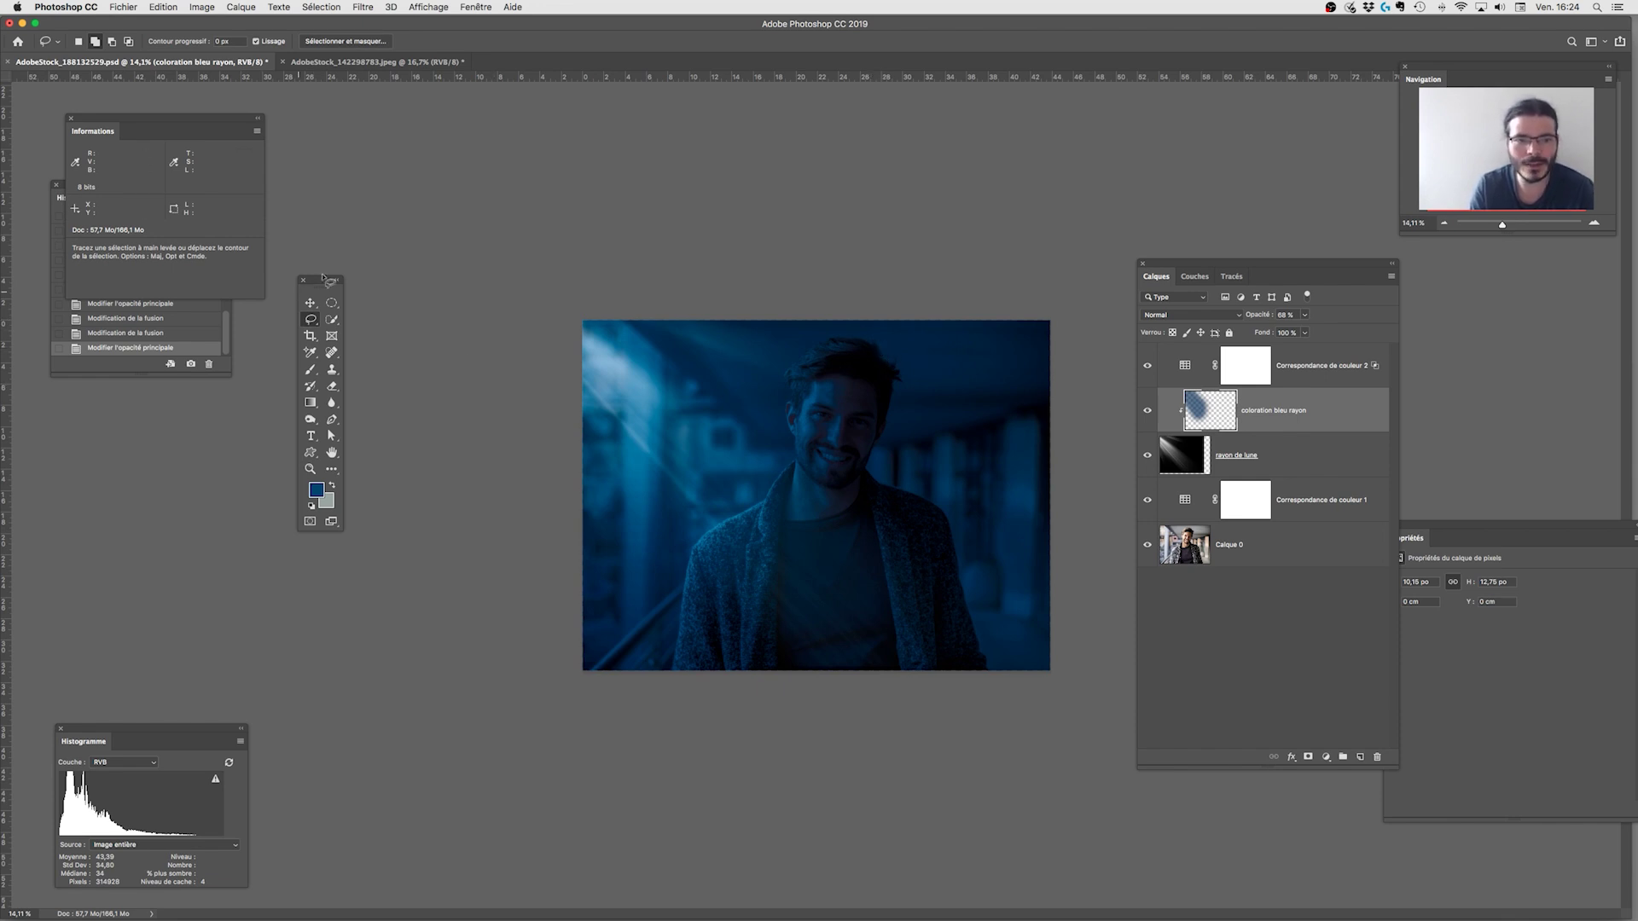
left_click_drag(324, 281, 475, 297)
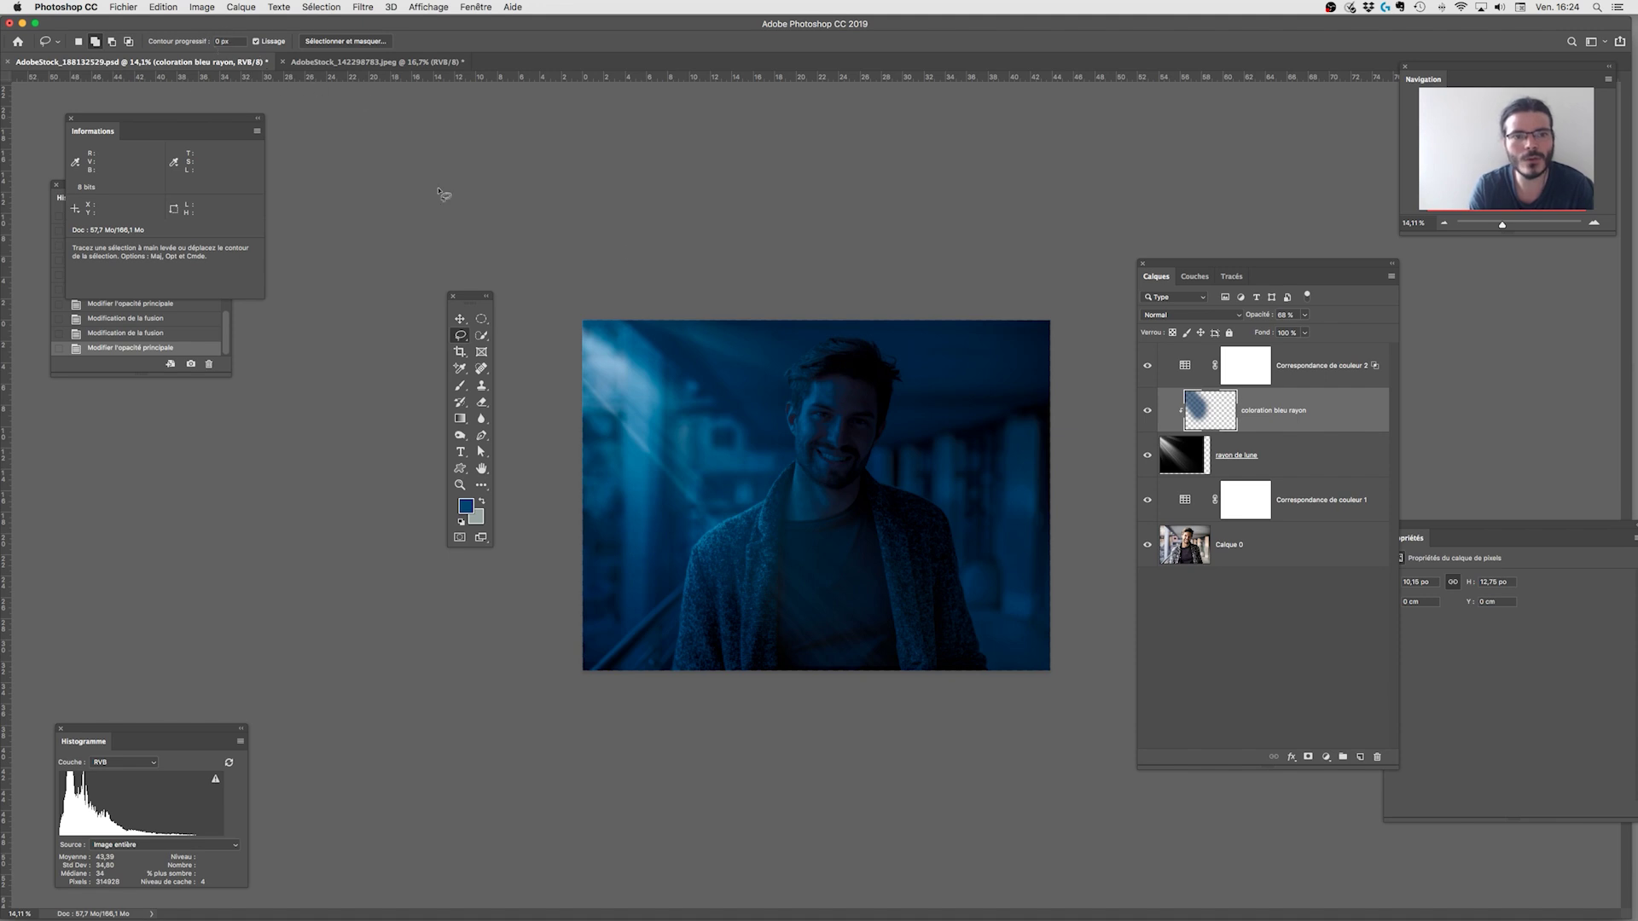
mouse_move(900, 399)
left_mouse_down()
mouse_move(867, 462)
mouse_move(950, 530)
mouse_move(991, 670)
mouse_move(1030, 701)
mouse_move(1100, 639)
mouse_move(1074, 251)
mouse_move(982, 221)
mouse_move(902, 256)
left_mouse_up()
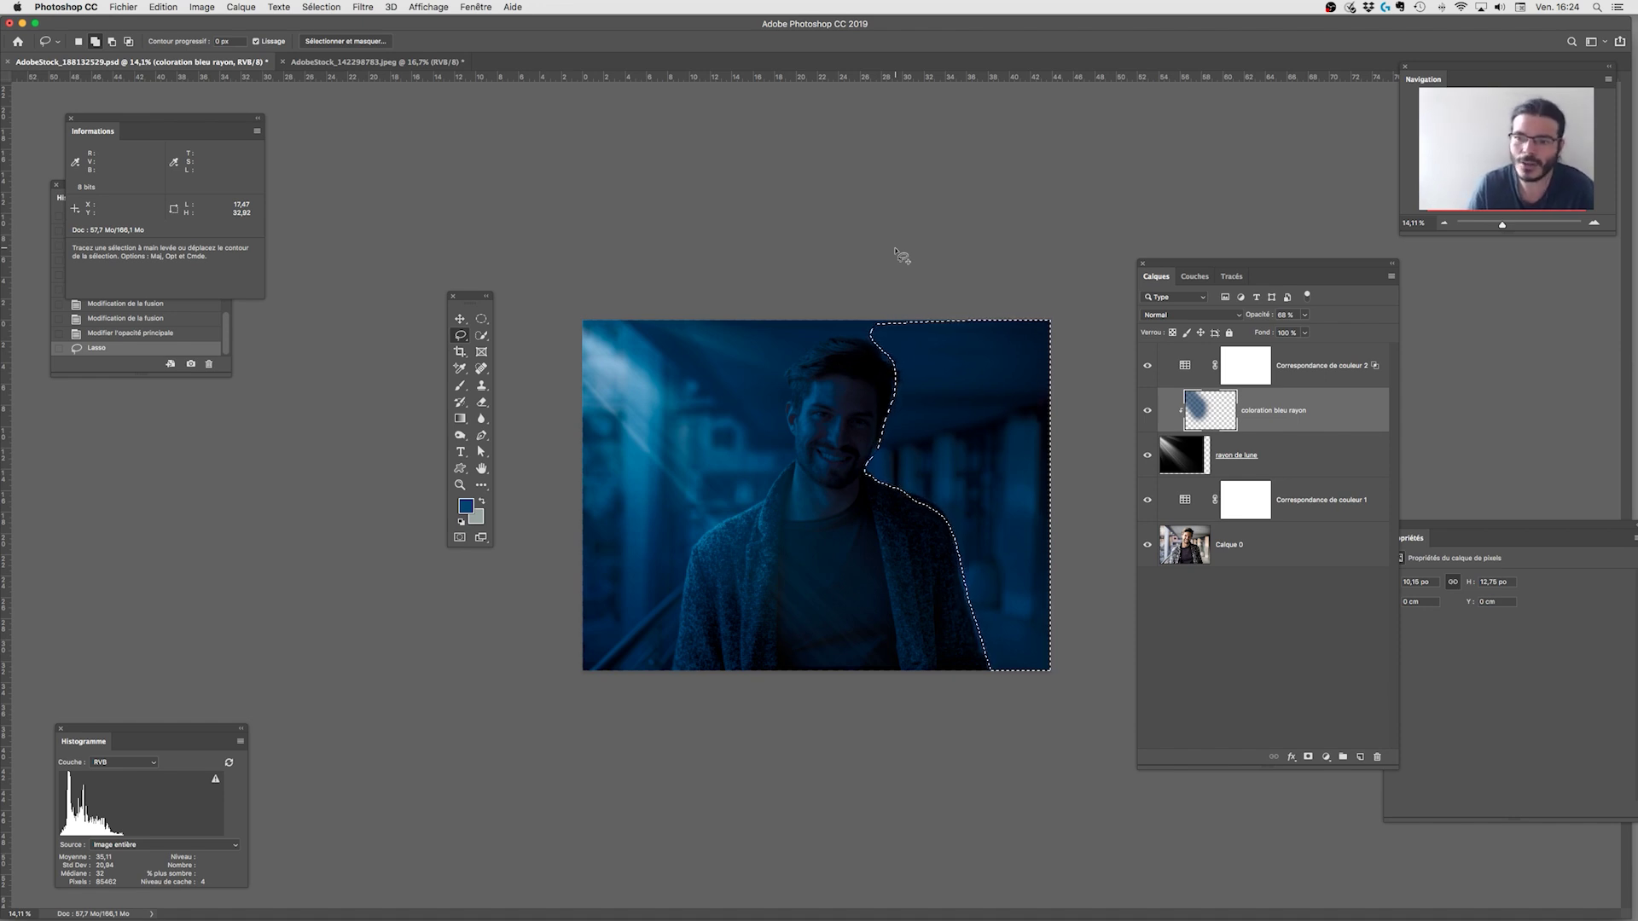
Add a Curves adjustment layer above Correspondance de couleur 2 from the selection, and darken it with an RGB point at input 144, output about 102.
key("alt+bracketright")
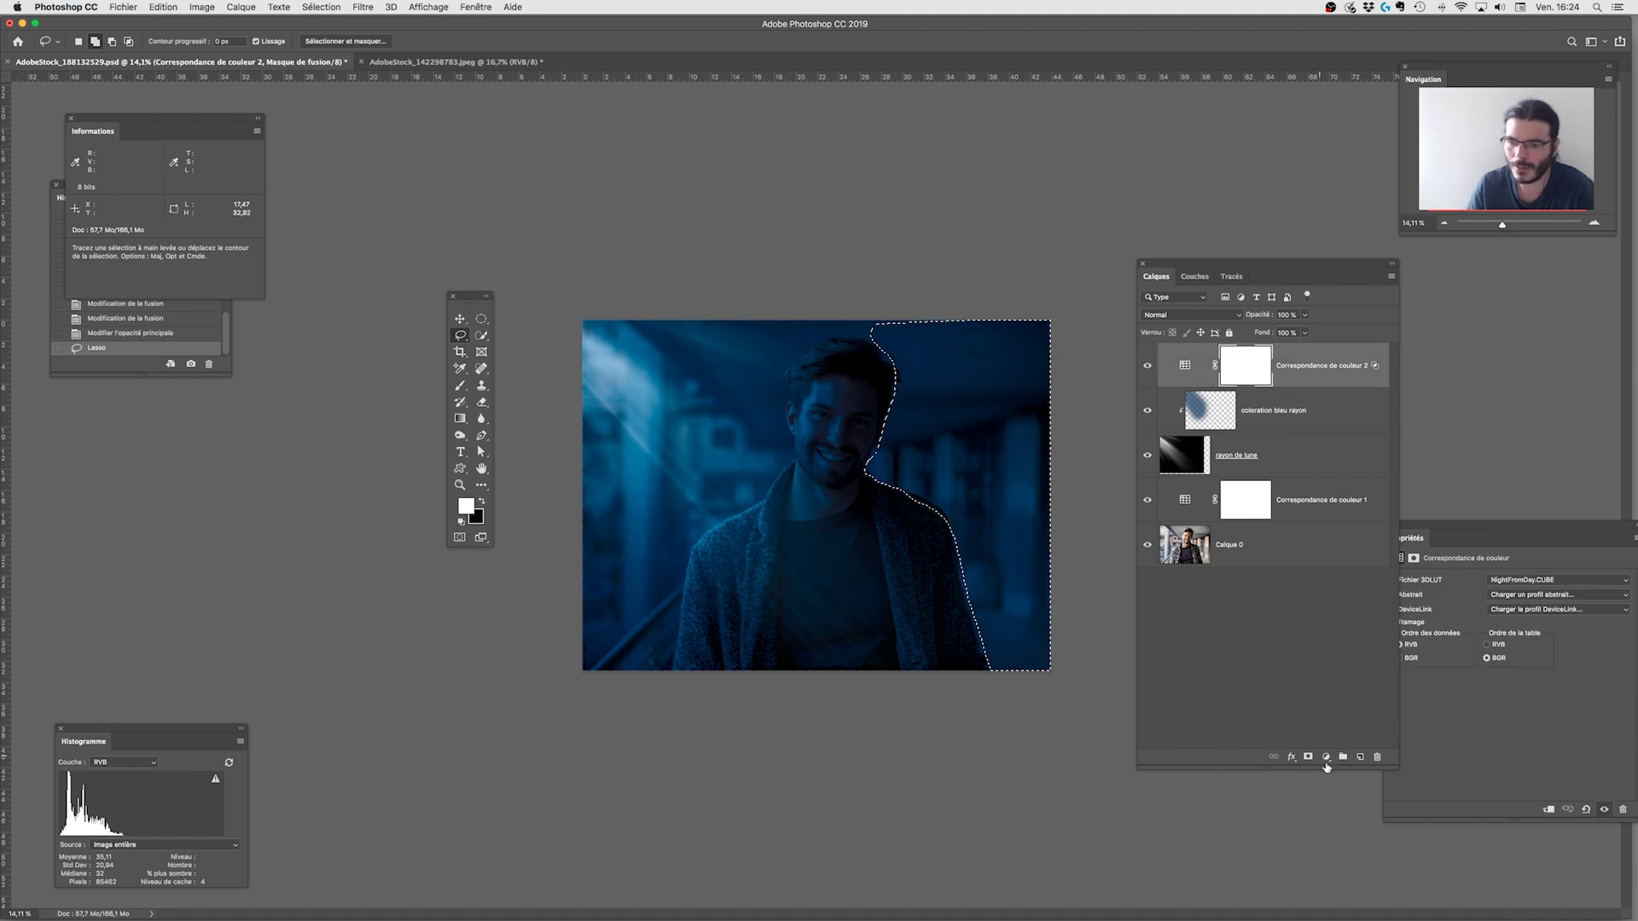
left_click(1325, 757)
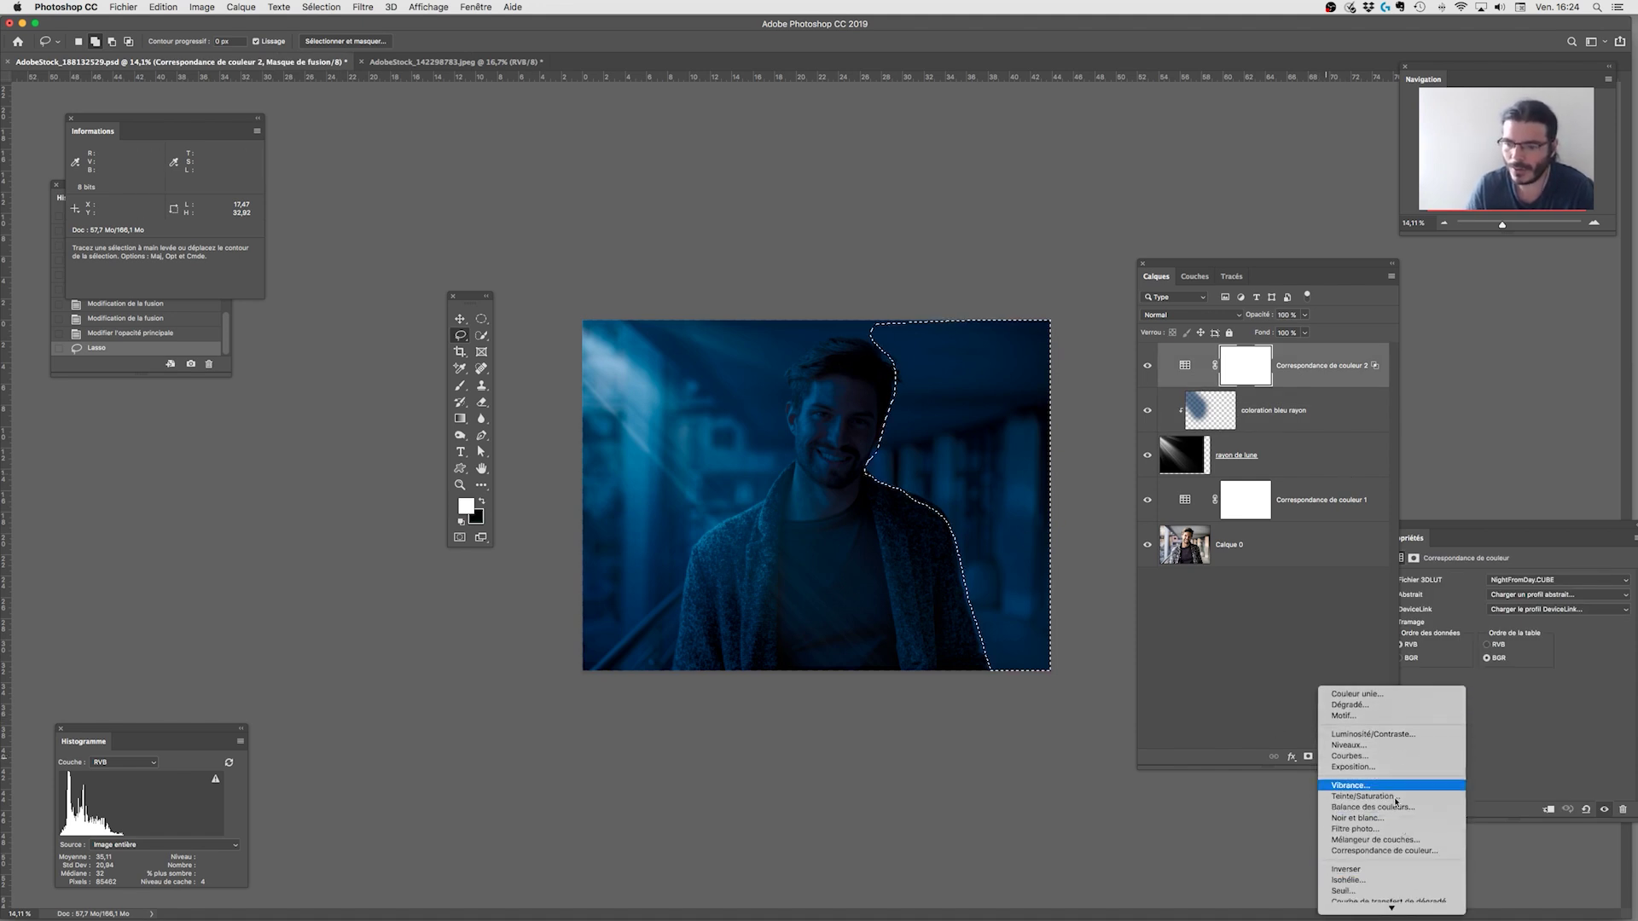
left_click(1380, 759)
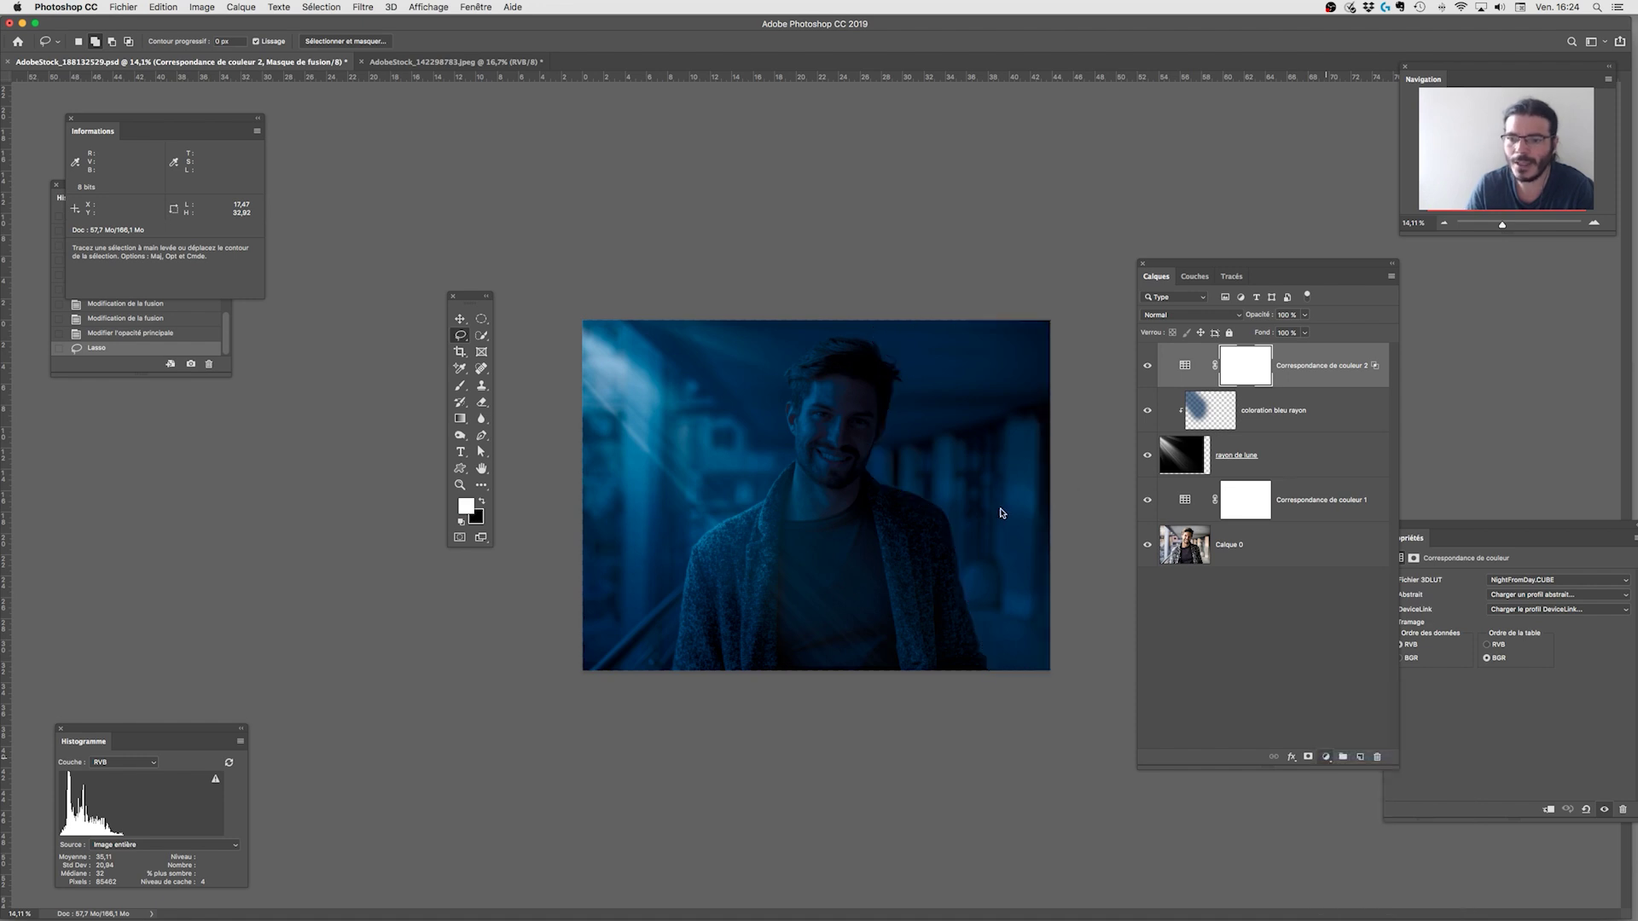
left_click_drag(1531, 686, 1535, 705)
left_click_drag(1538, 707, 1535, 704)
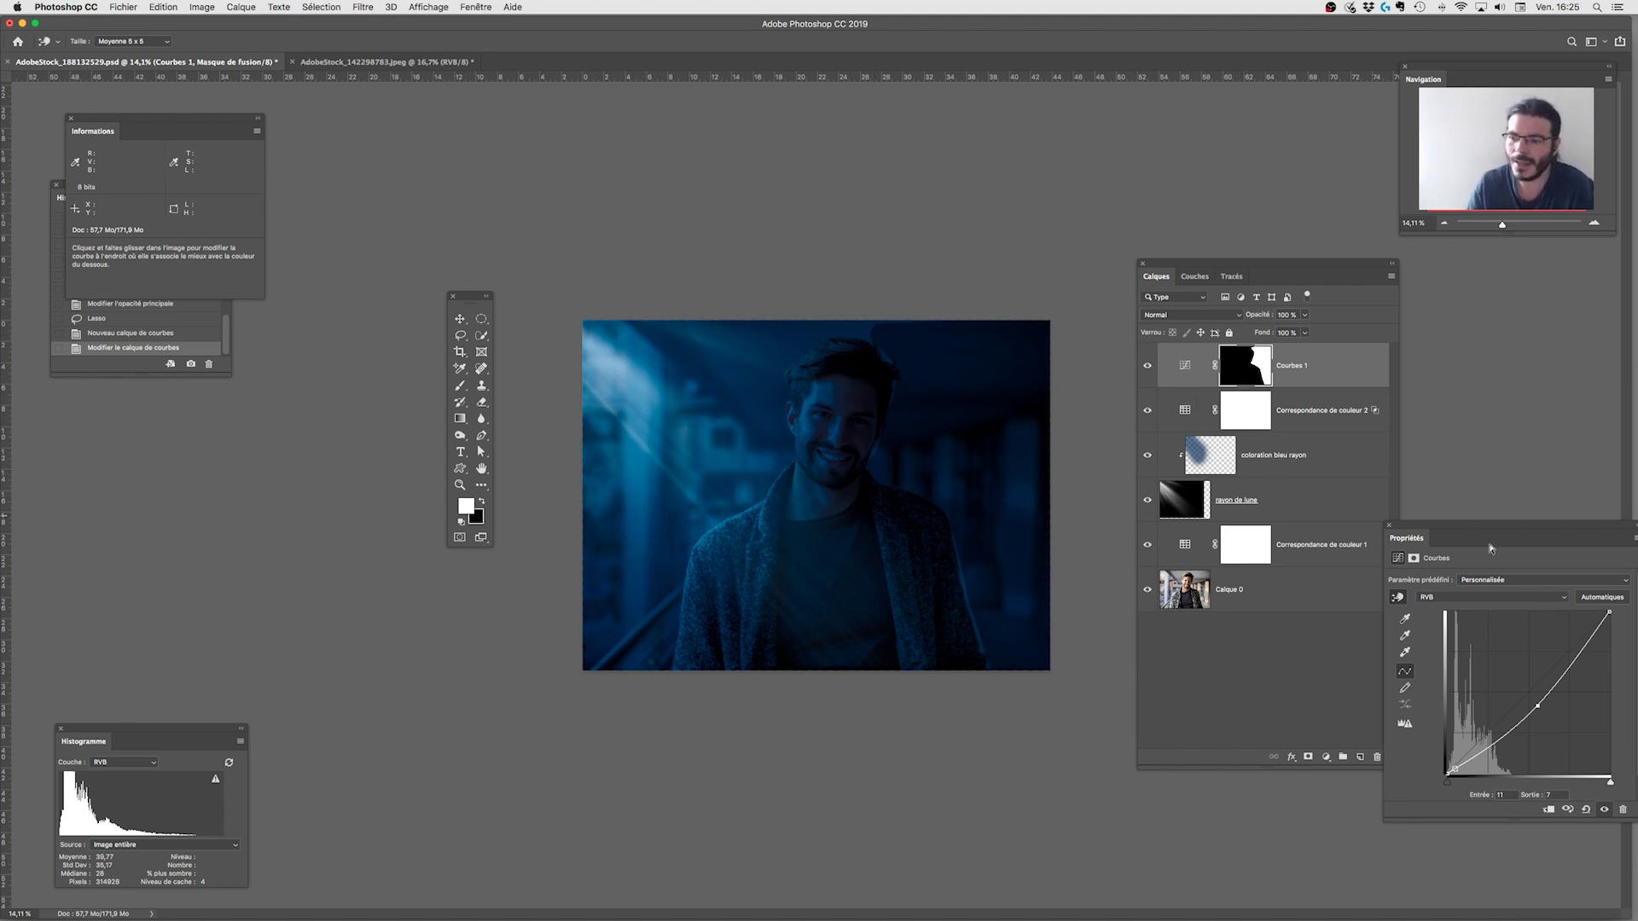
left_click(1535, 706)
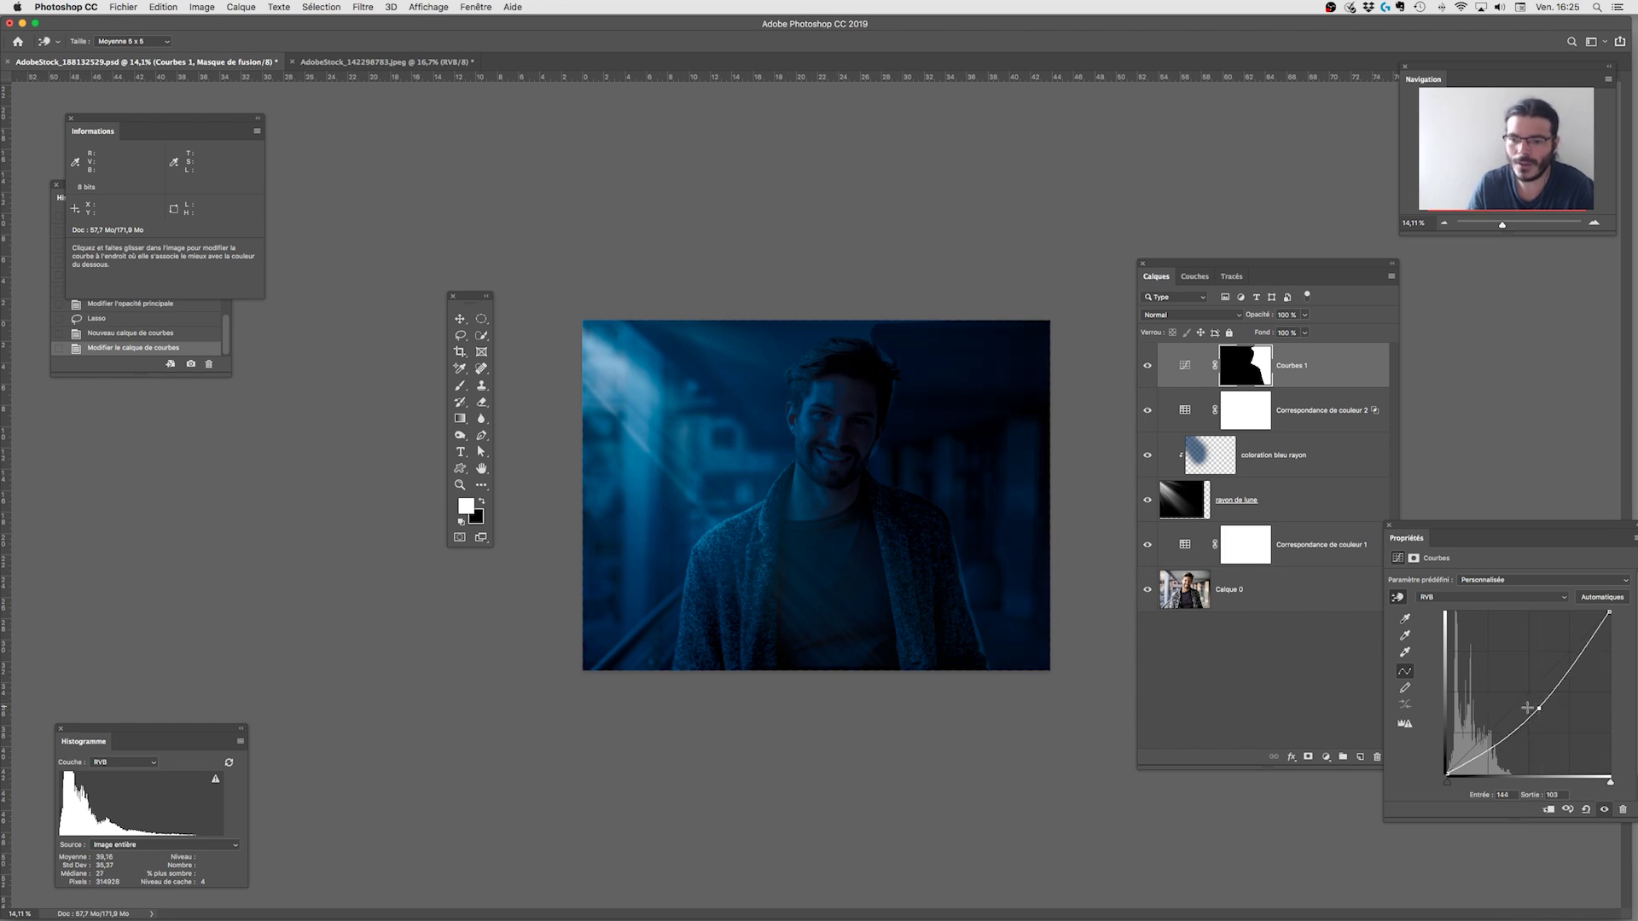
Feather the Courbes 1 layer mask to 151.1 px, and compare the image with and without the darkening.
left_click(1242, 378)
key("l")
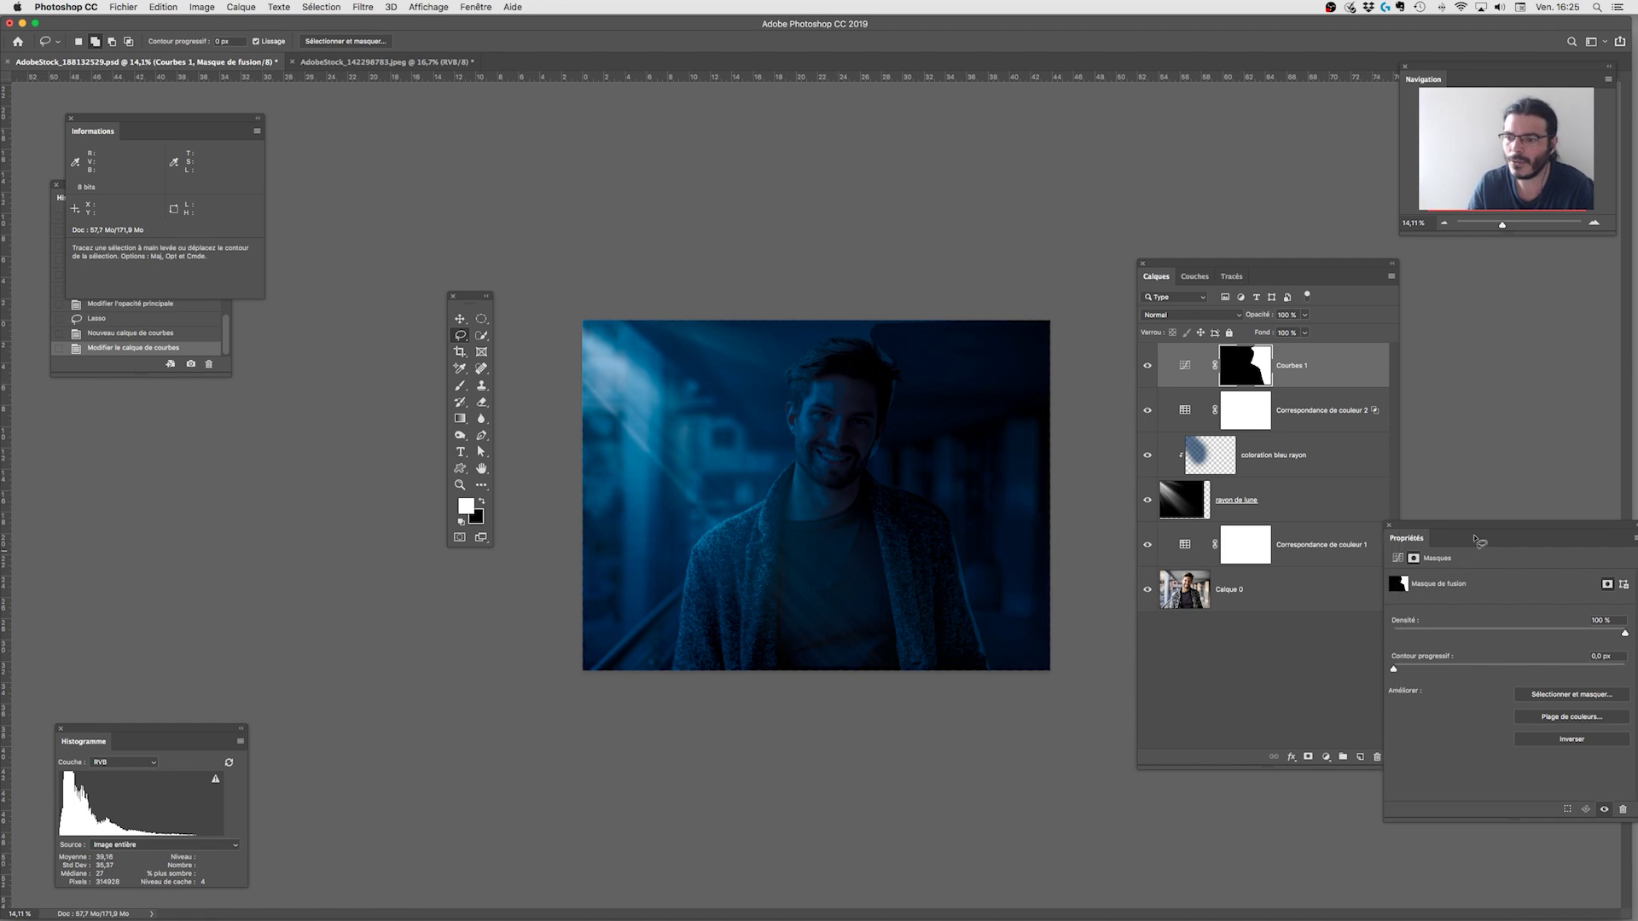
left_click_drag(1433, 538, 1370, 445)
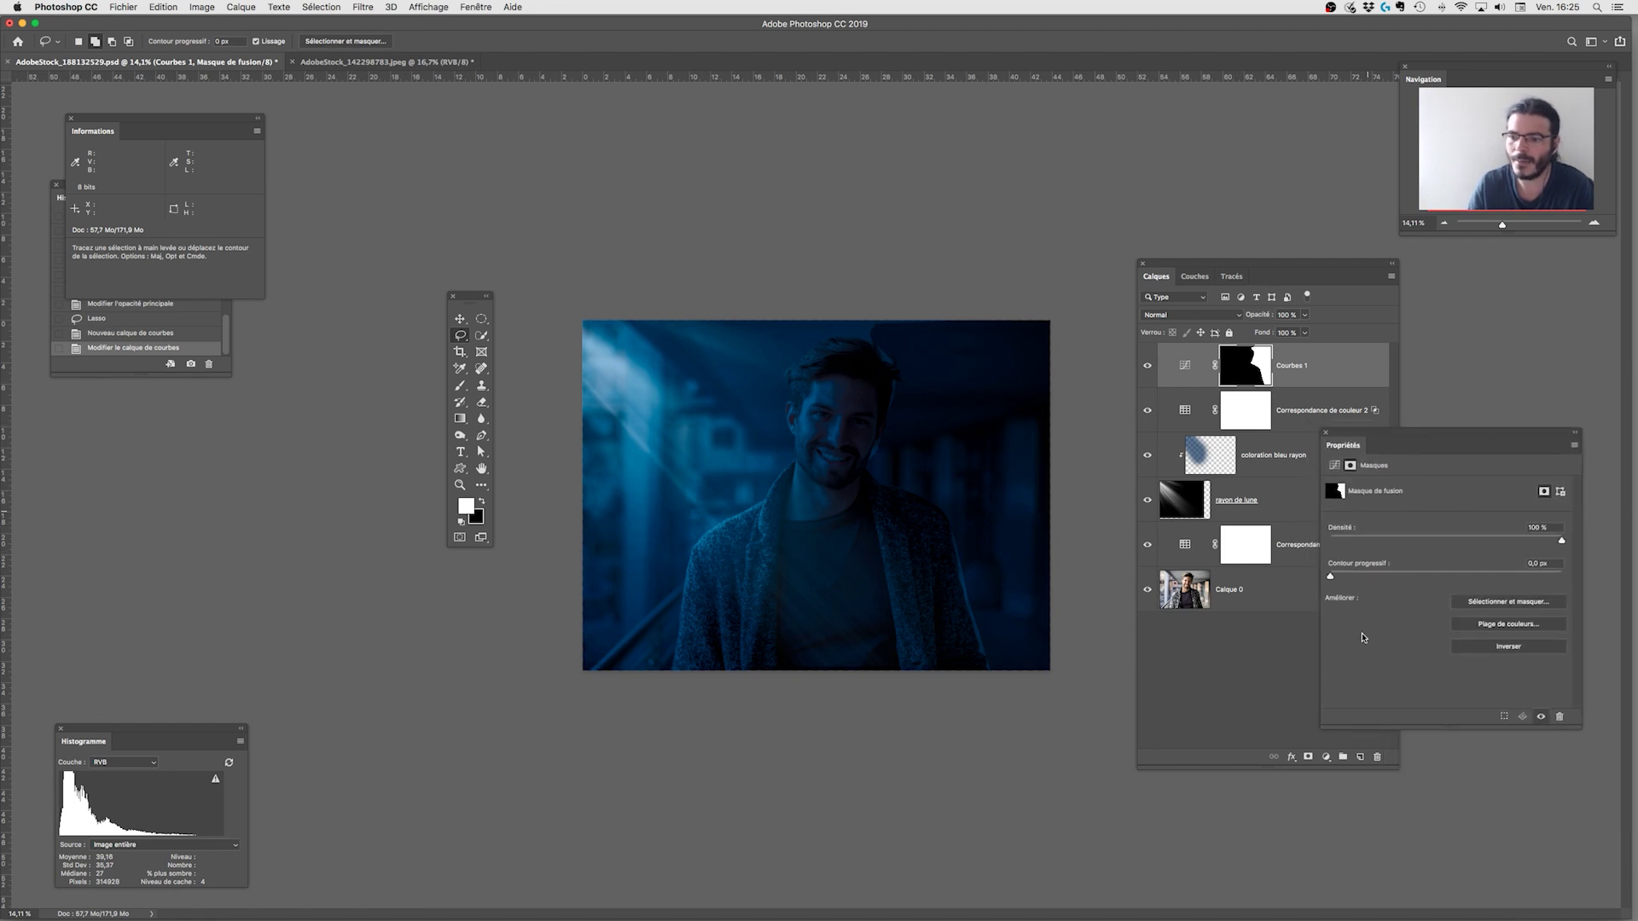
left_click_drag(1414, 577, 1500, 578)
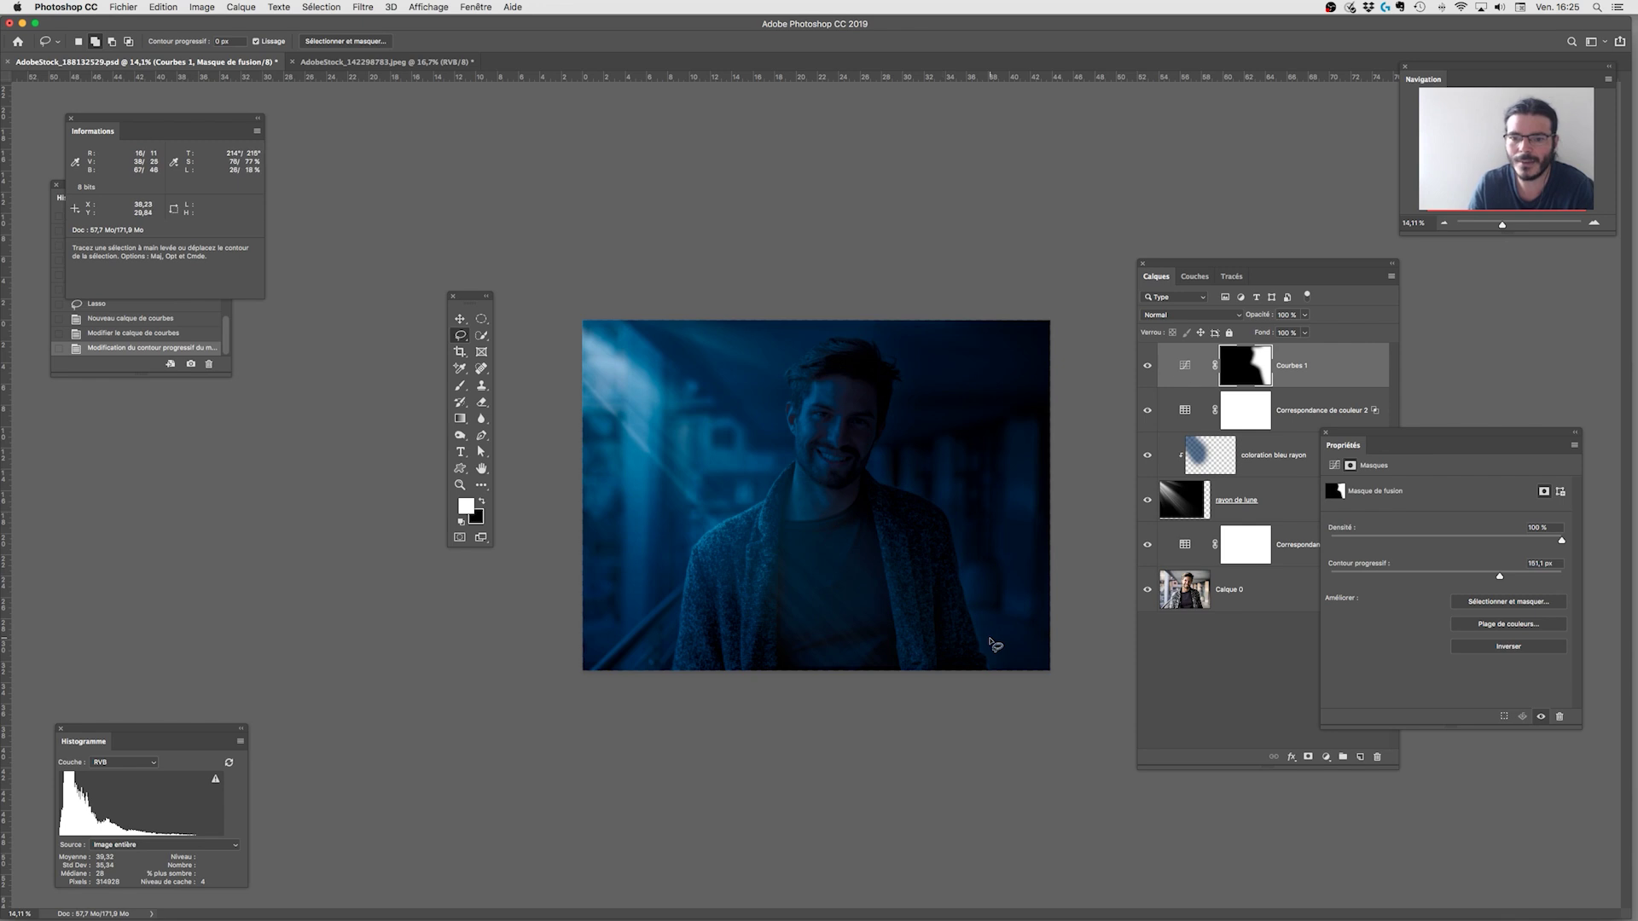
left_click(1144, 368)
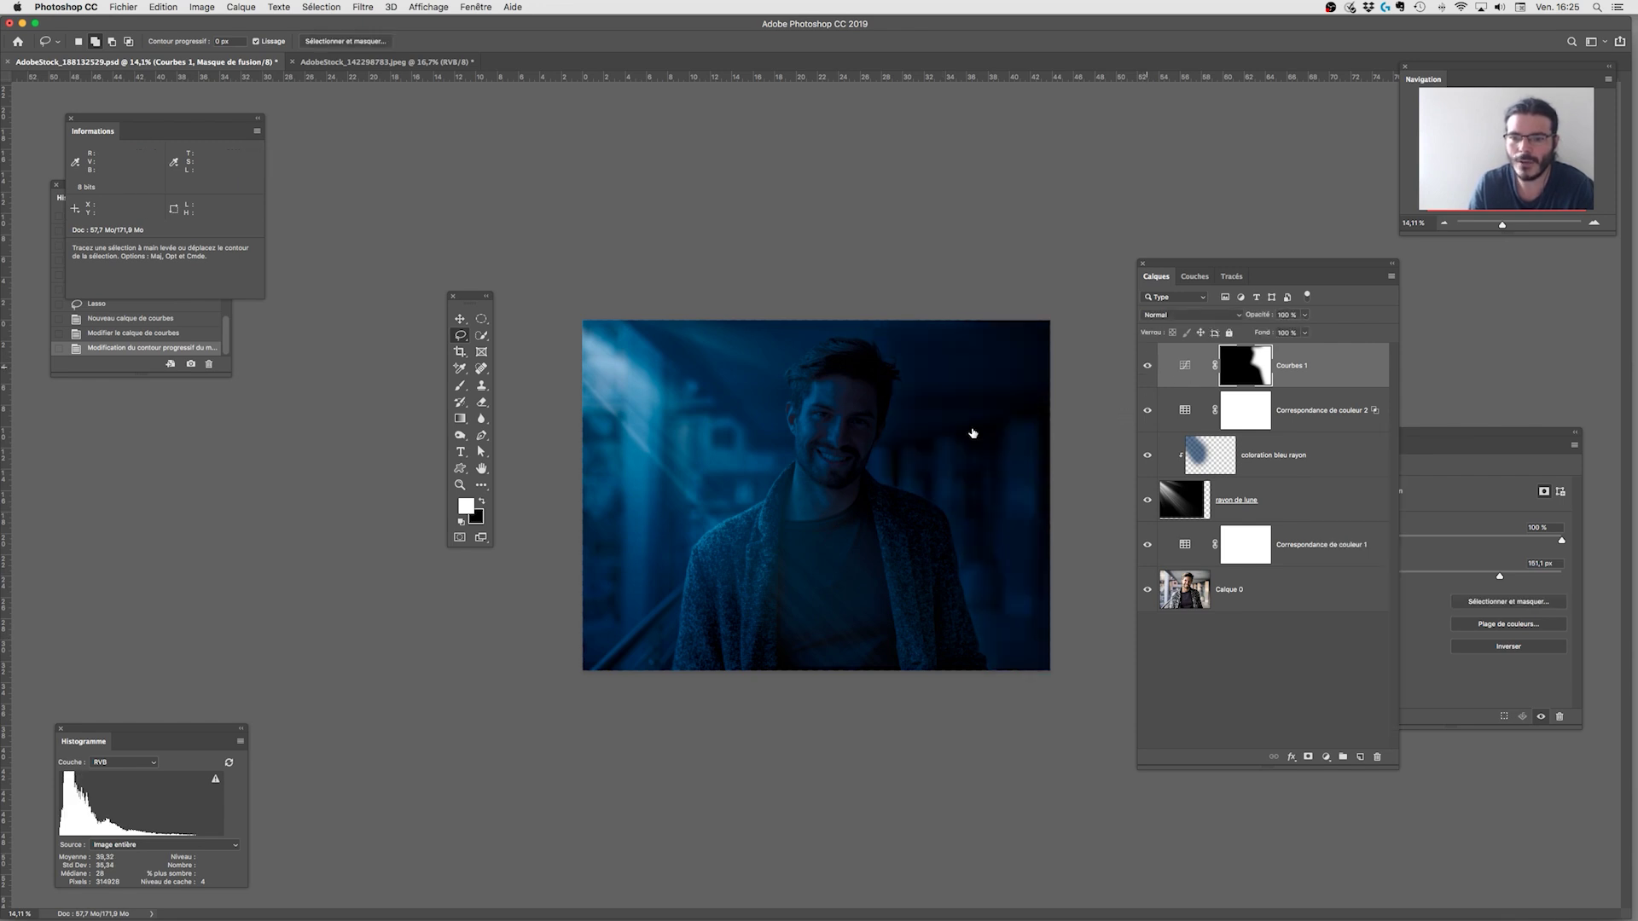
Add a second Curves adjustment layer on top and brighten the image with RGB points around input 107, output 141 and input 173, output 207.
key("z")
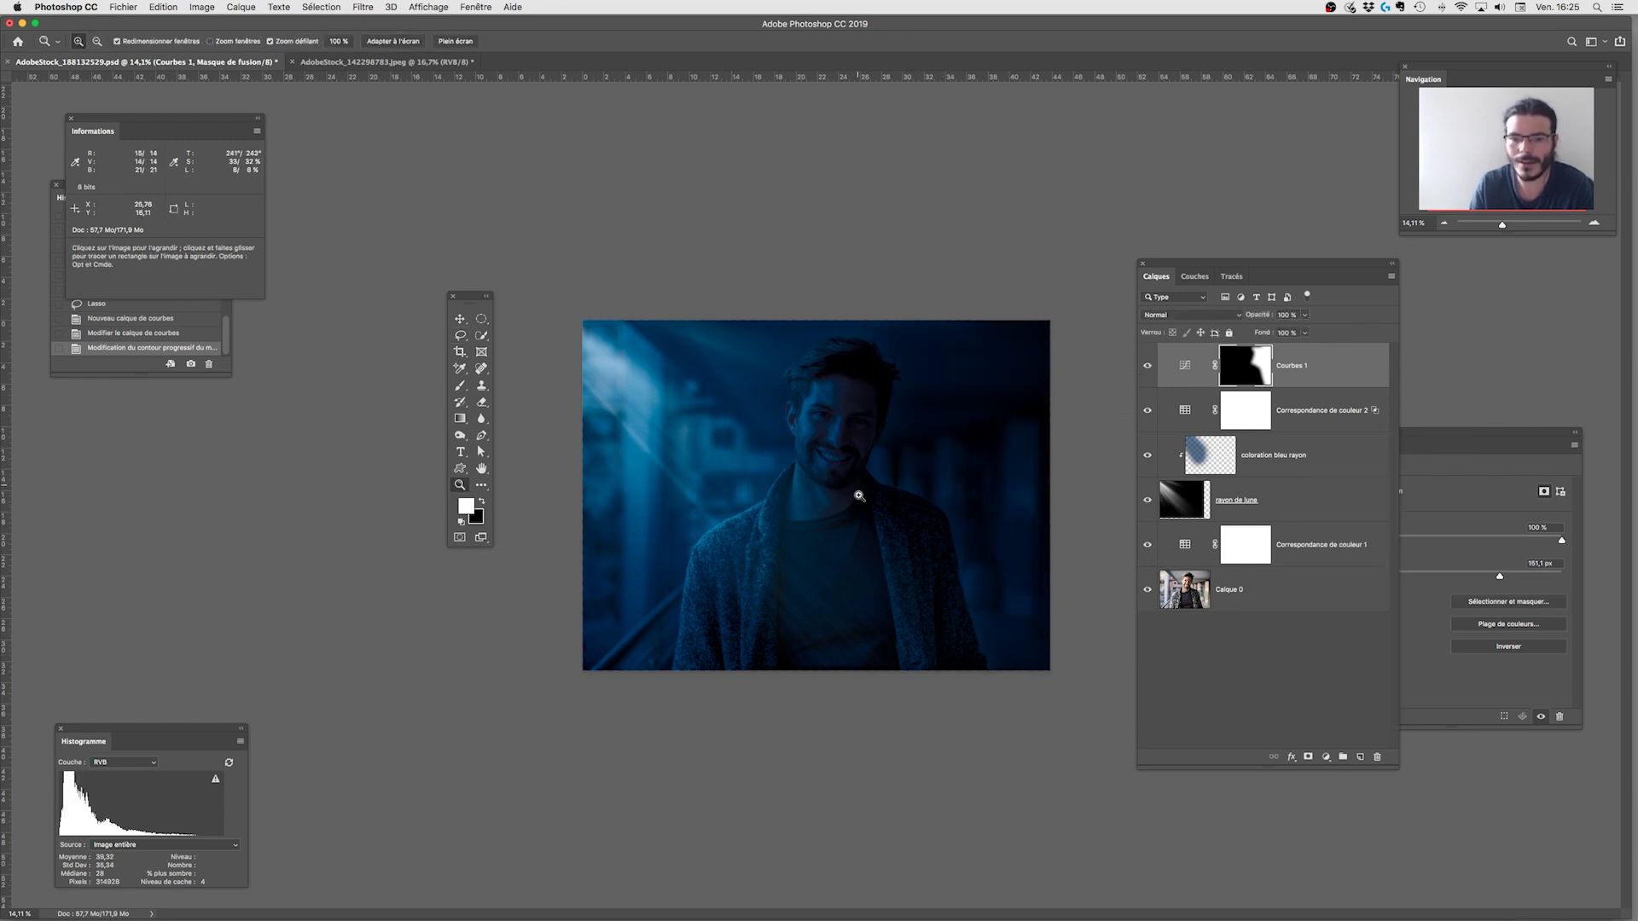
mouse_move(894, 535)
left_mouse_down()
mouse_move(908, 553)
mouse_move(904, 534)
left_mouse_up()
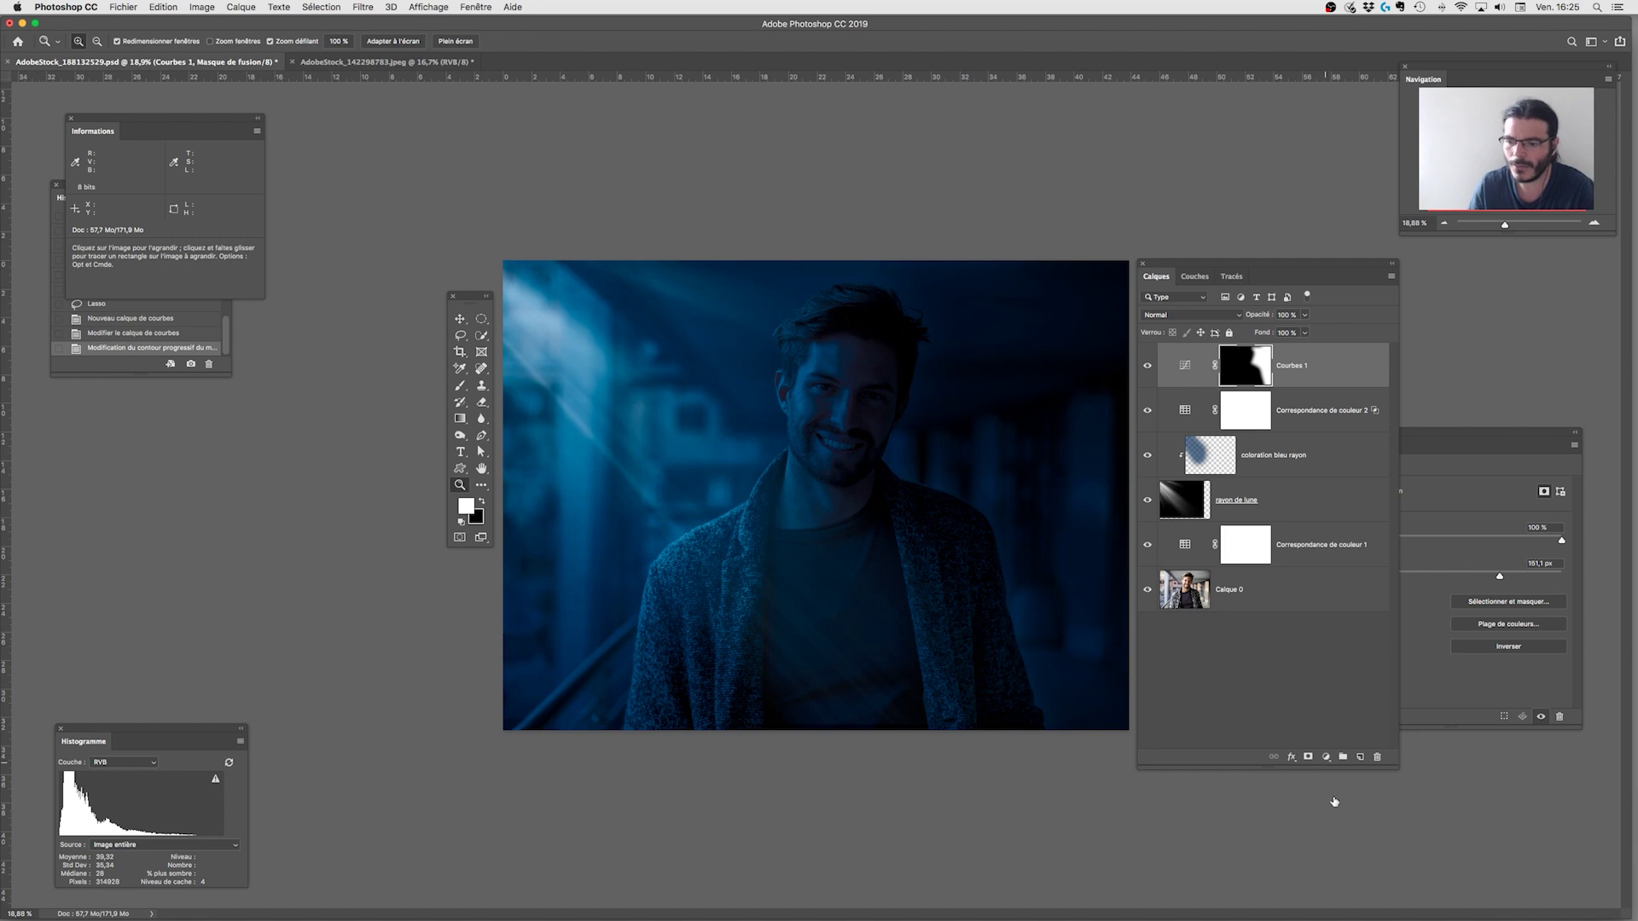
left_click(1326, 757)
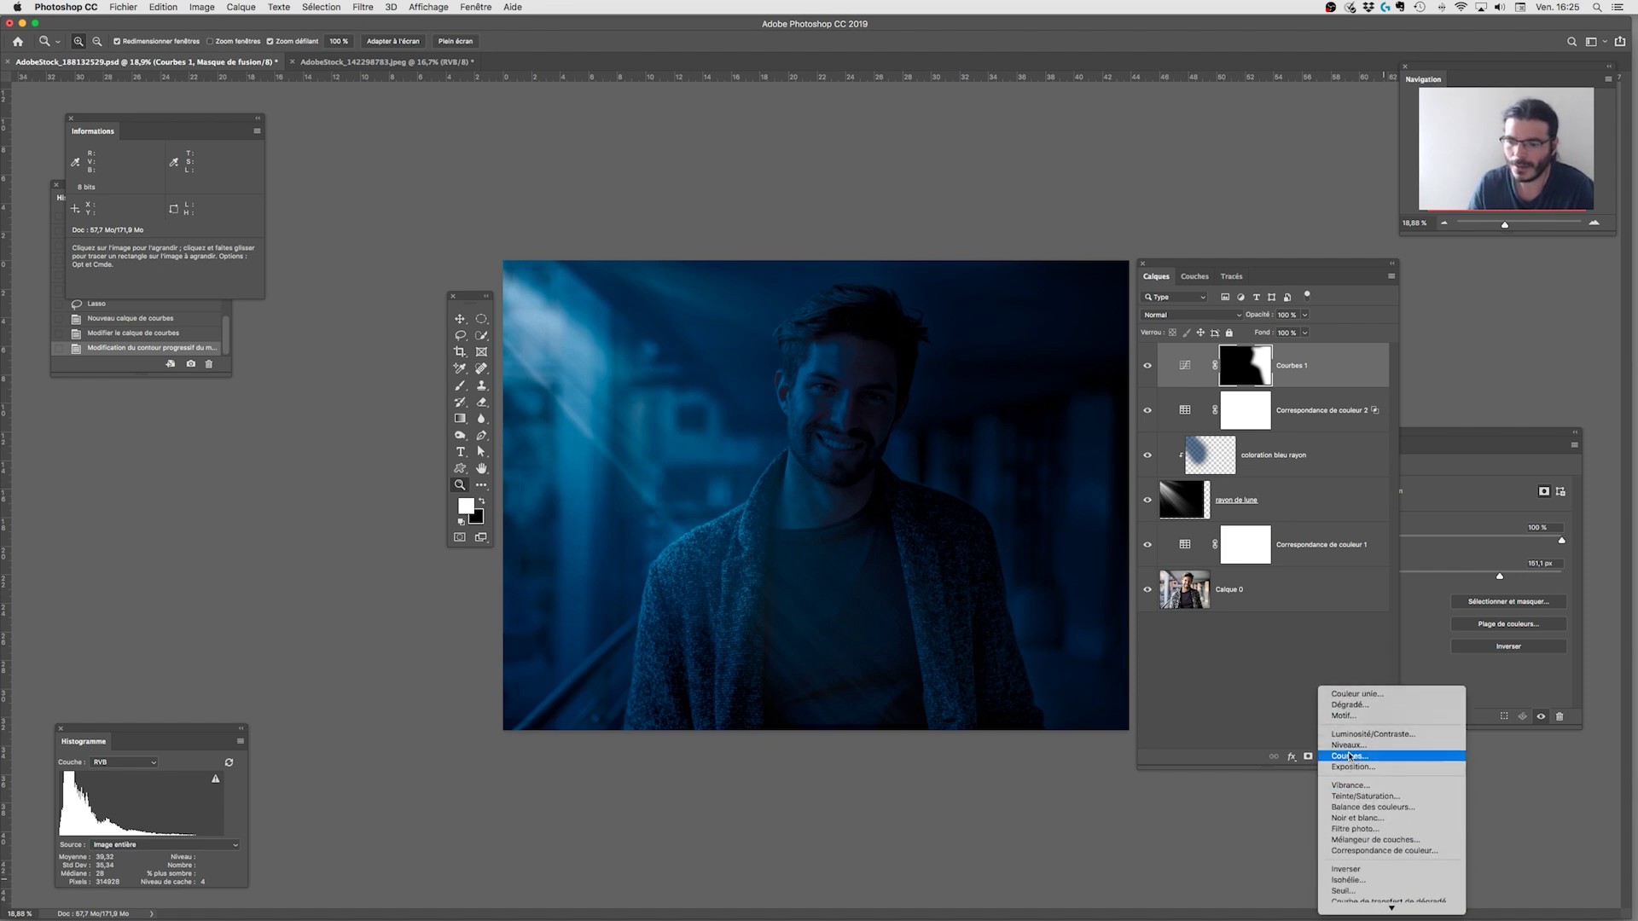
left_click(1348, 756)
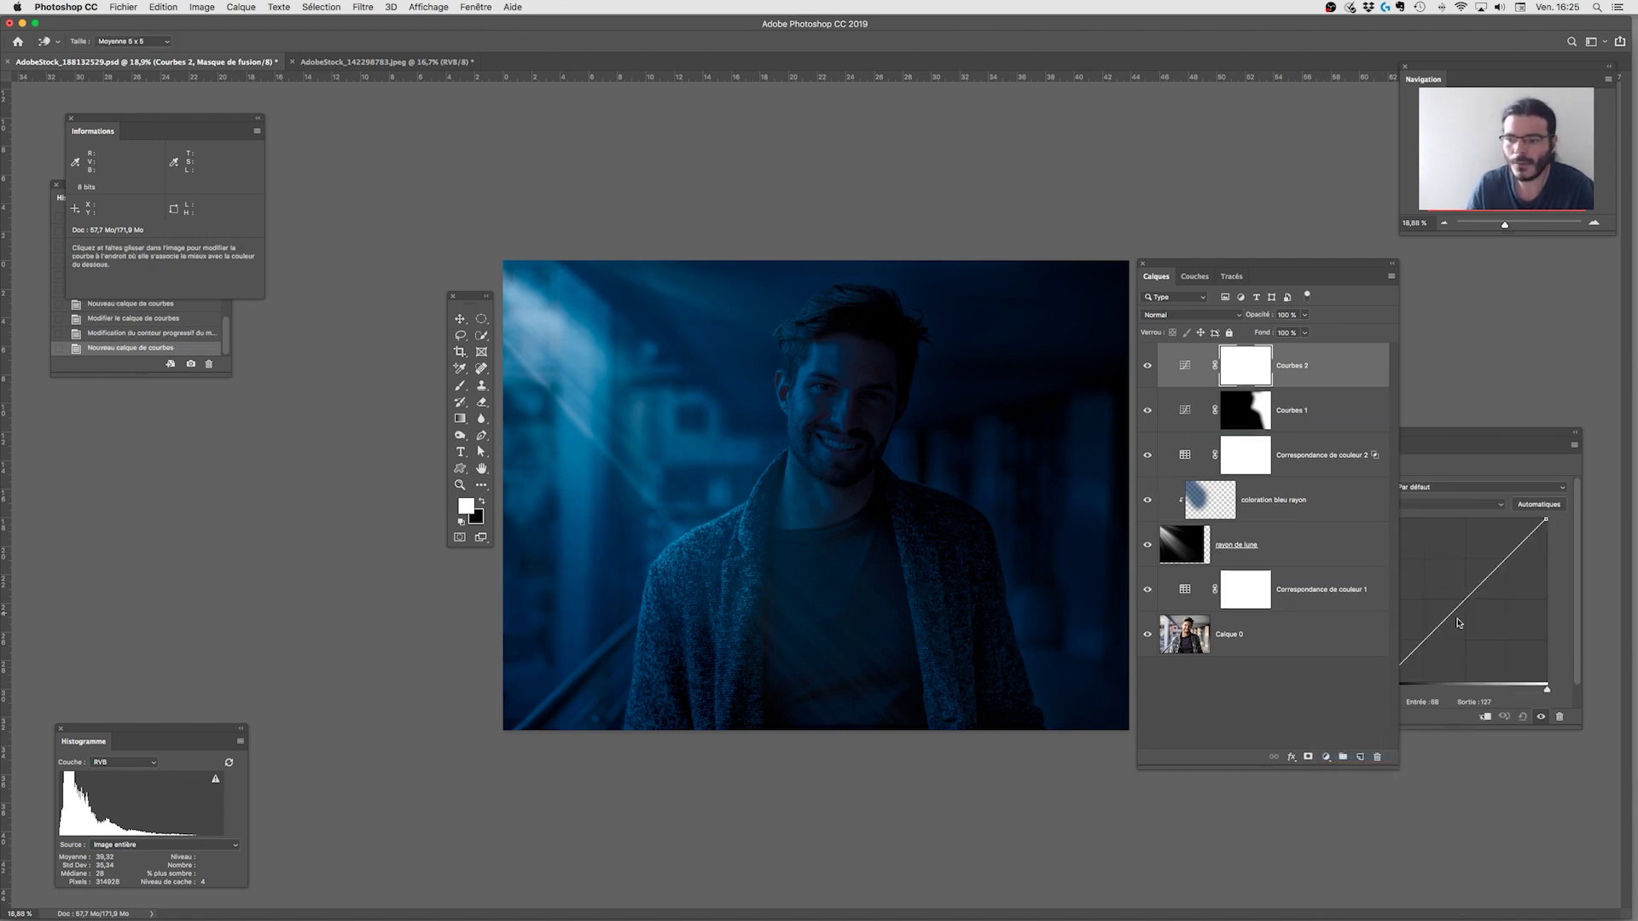
left_click_drag(1459, 603, 1452, 592)
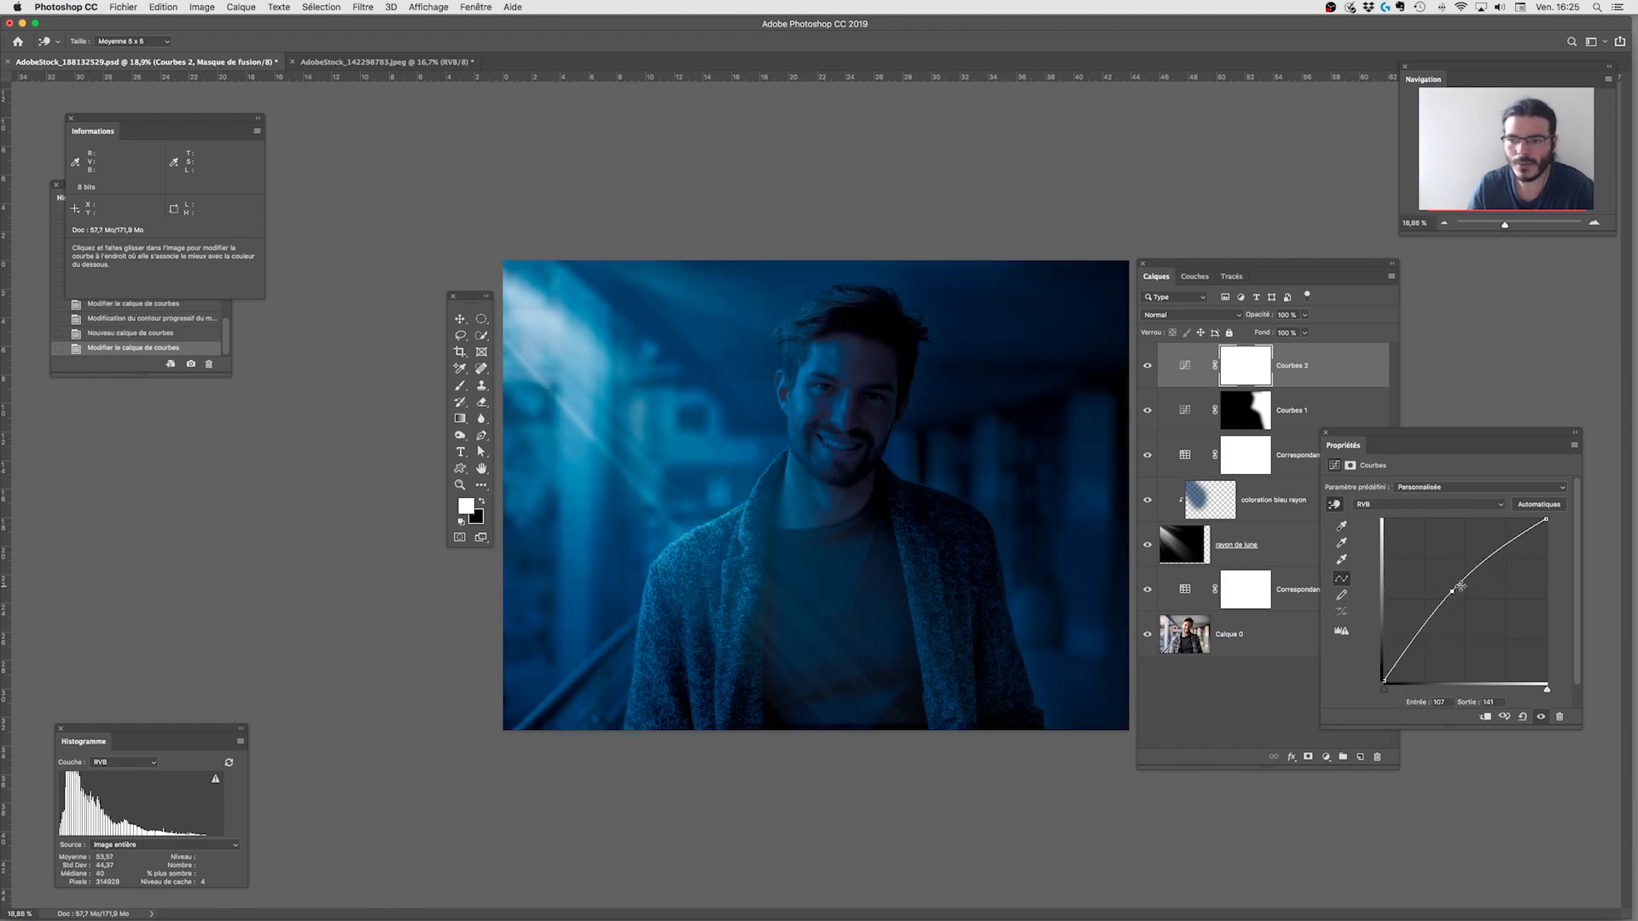
left_click_drag(1476, 564, 1494, 550)
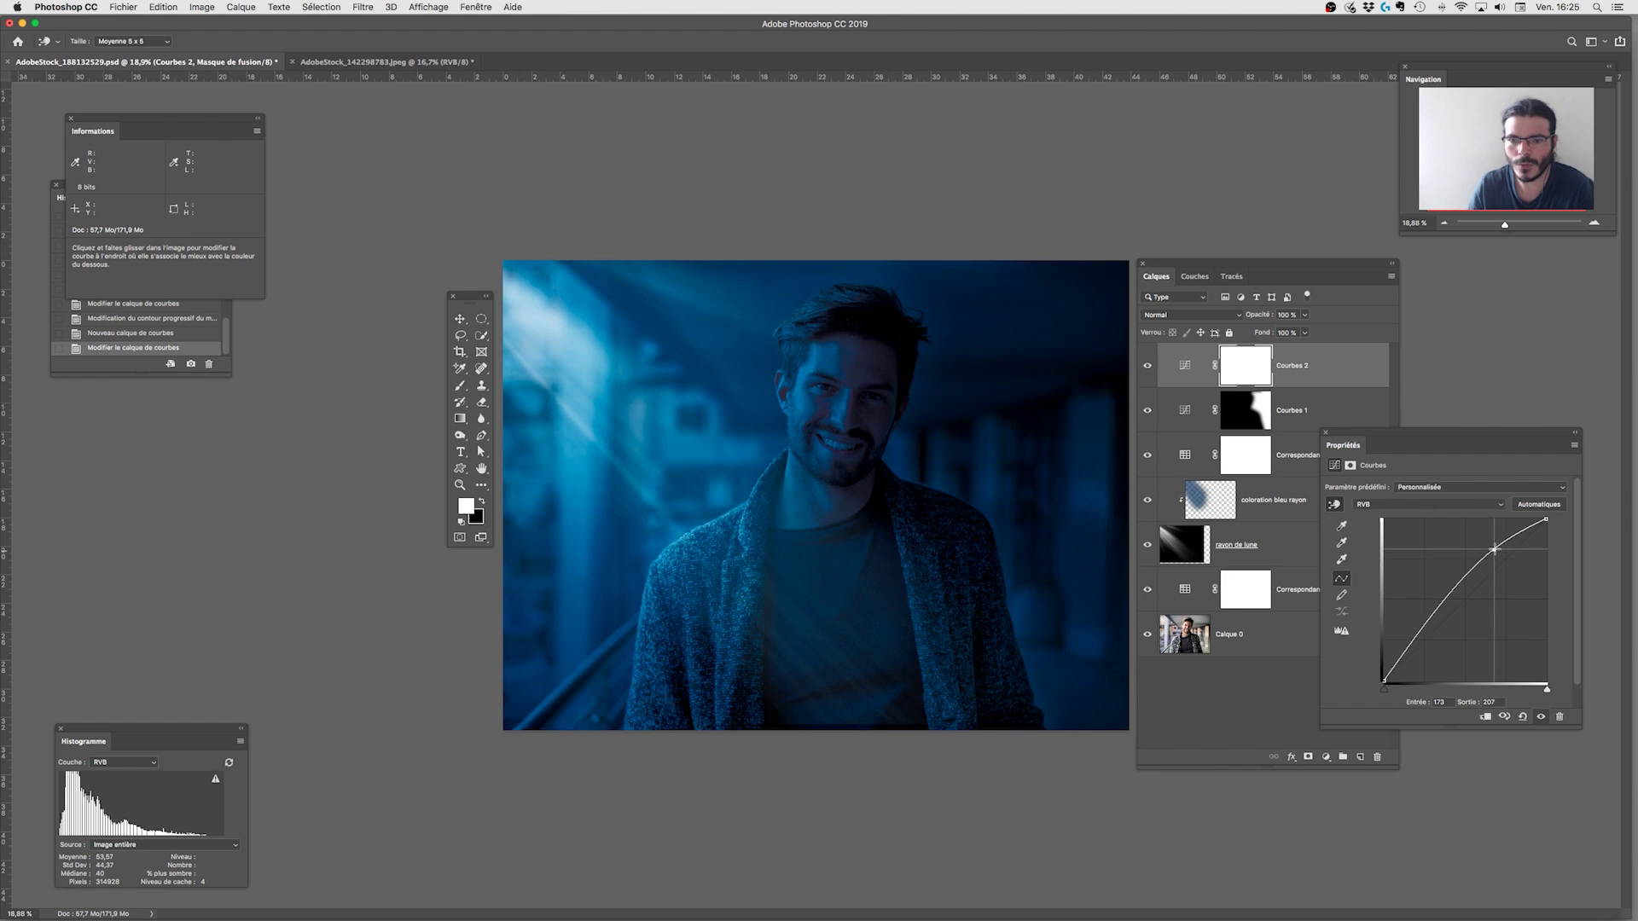
Add a shadow point at input 47, output 64 to the Courbes 2 RGB curve, and move its highlight point to about input 164, output 223.
left_click(1412, 645)
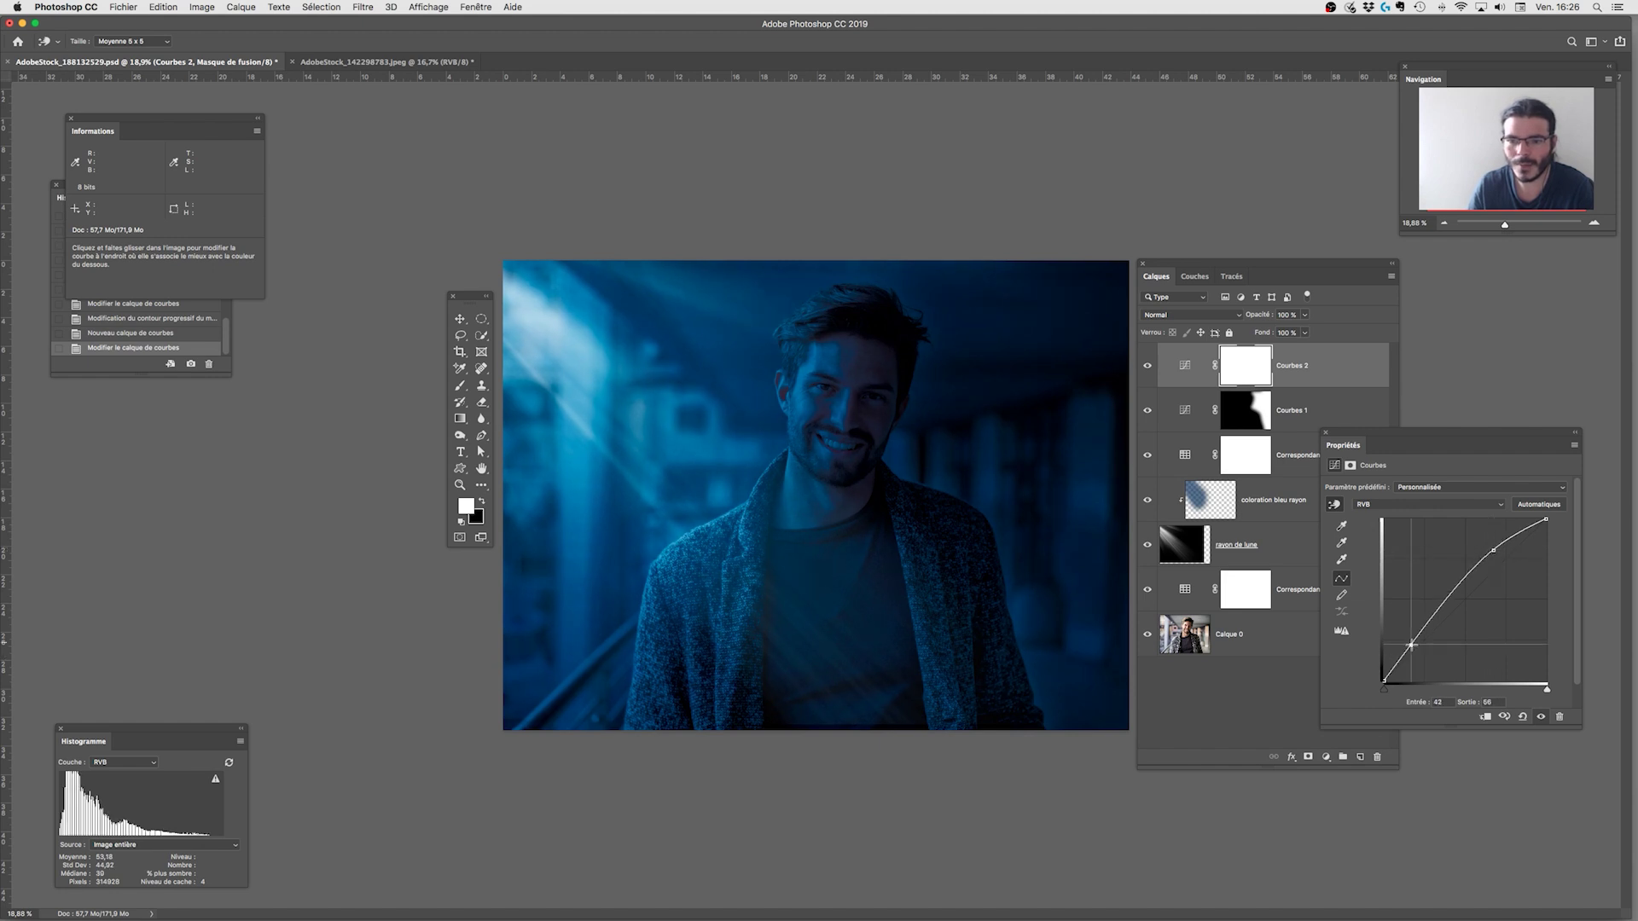
left_click_drag(1412, 645, 1412, 645)
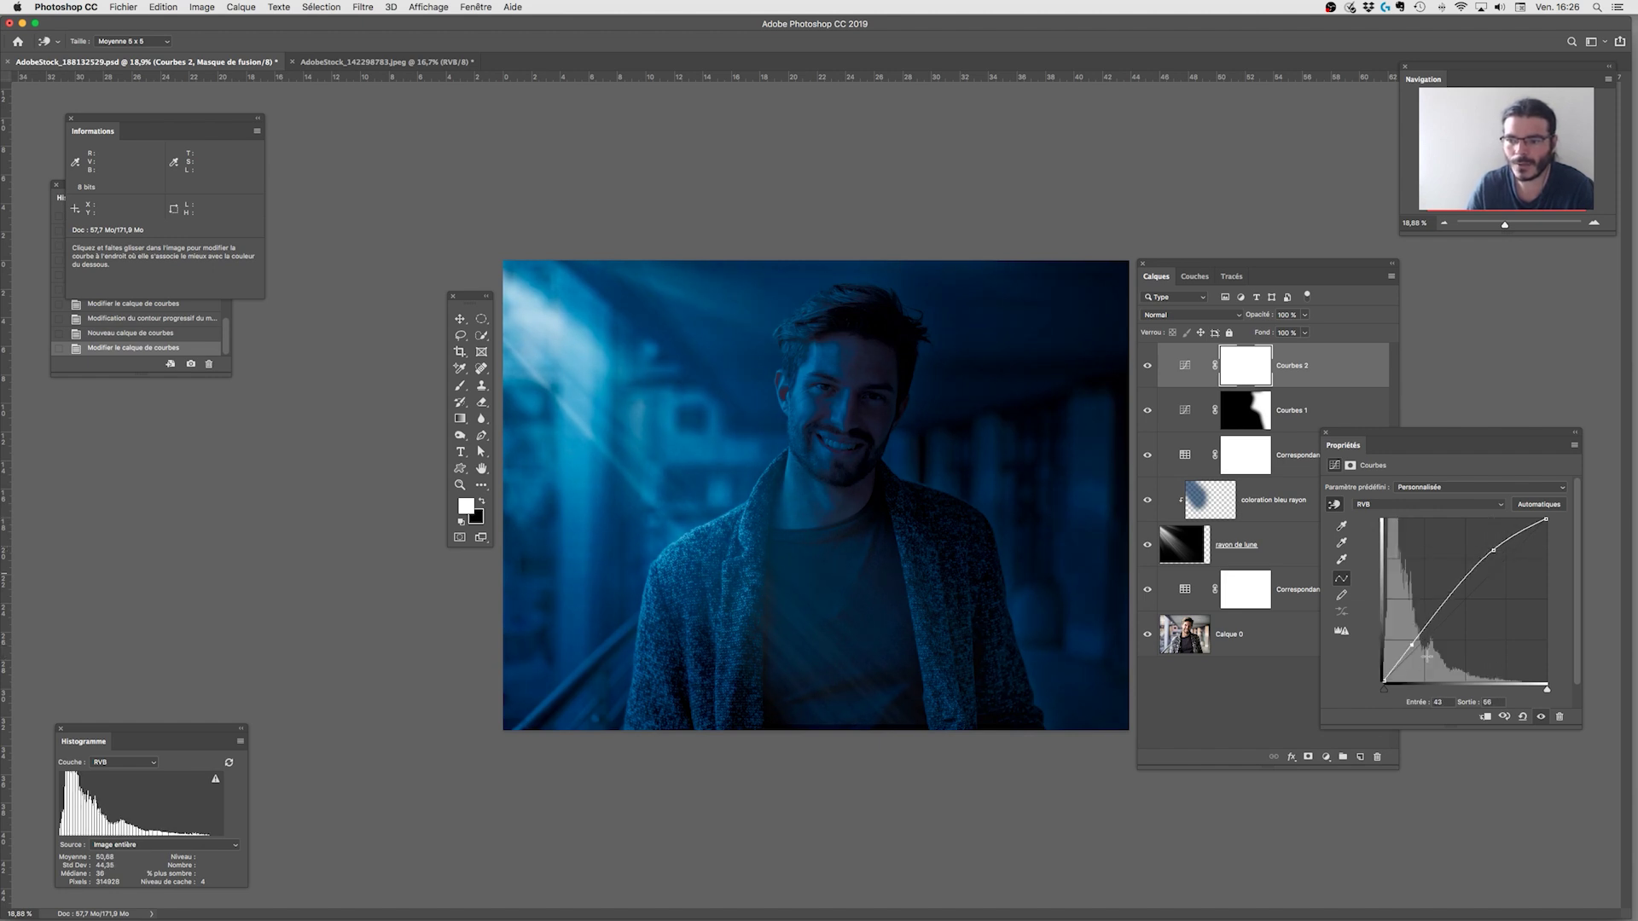
left_click_drag(1412, 645, 1415, 646)
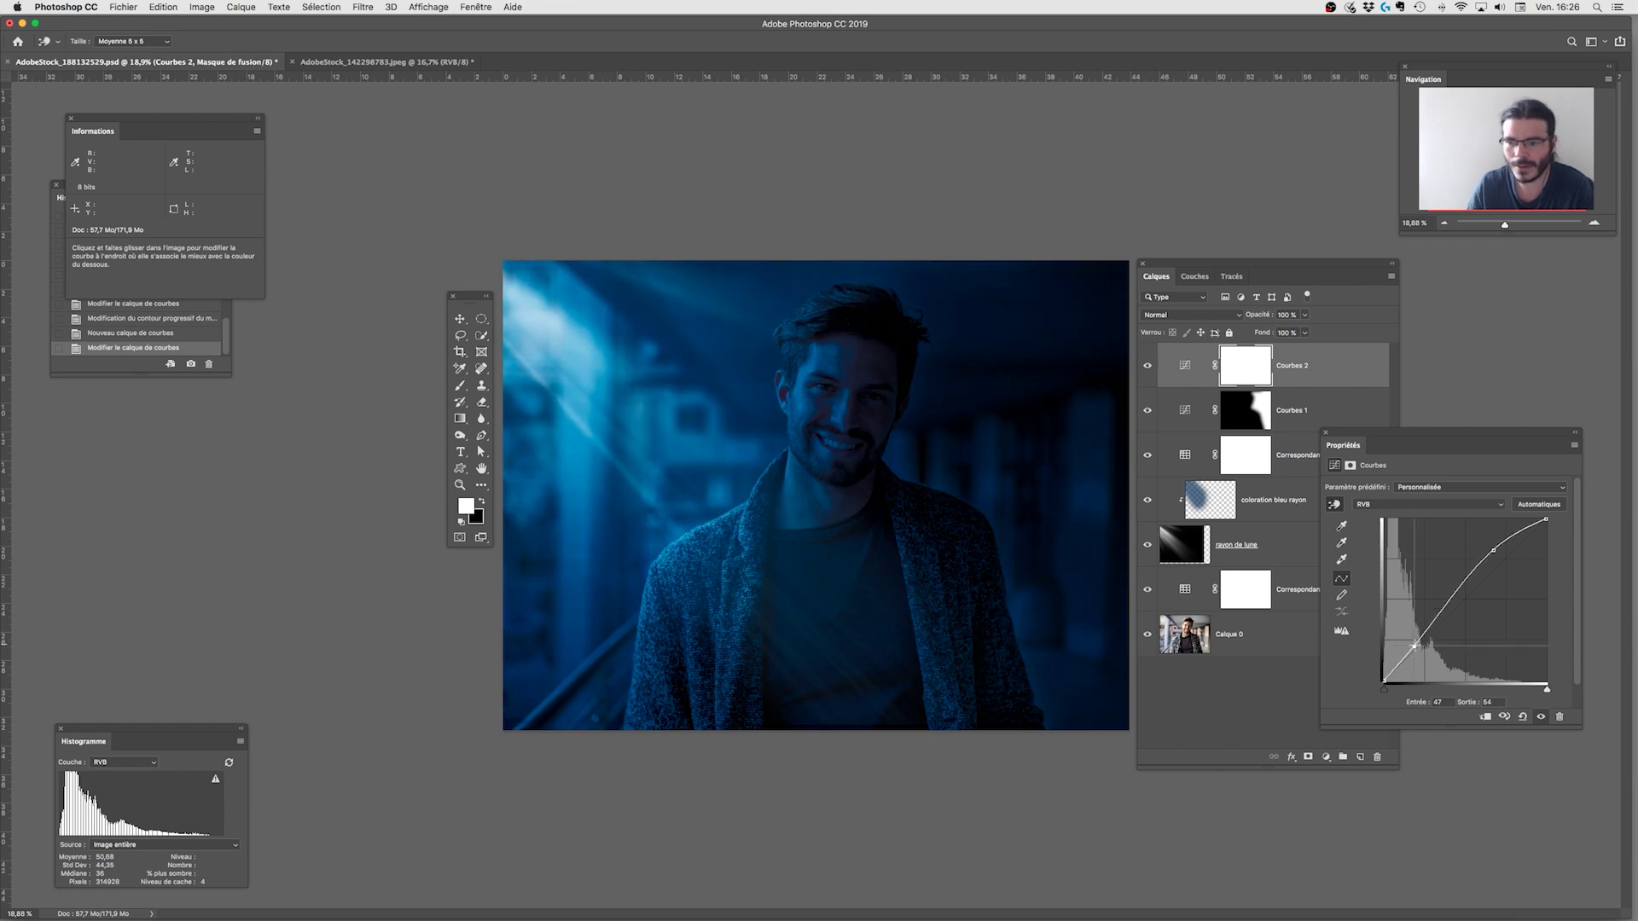
left_click_drag(1492, 548, 1488, 540)
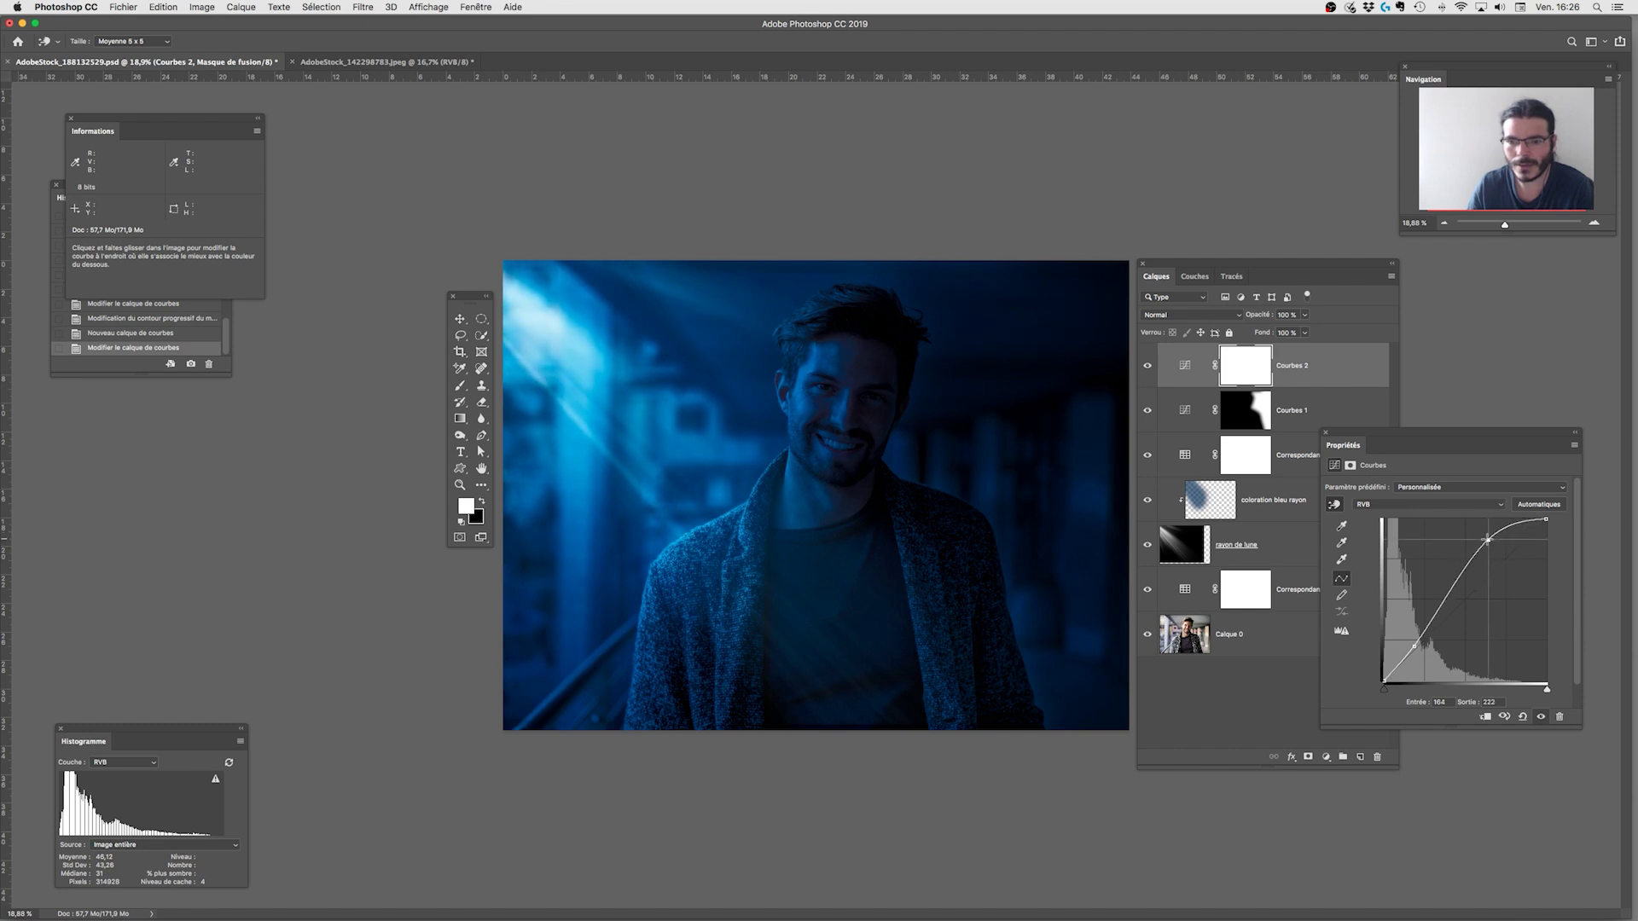
left_click(1147, 366)
left_click(1149, 366)
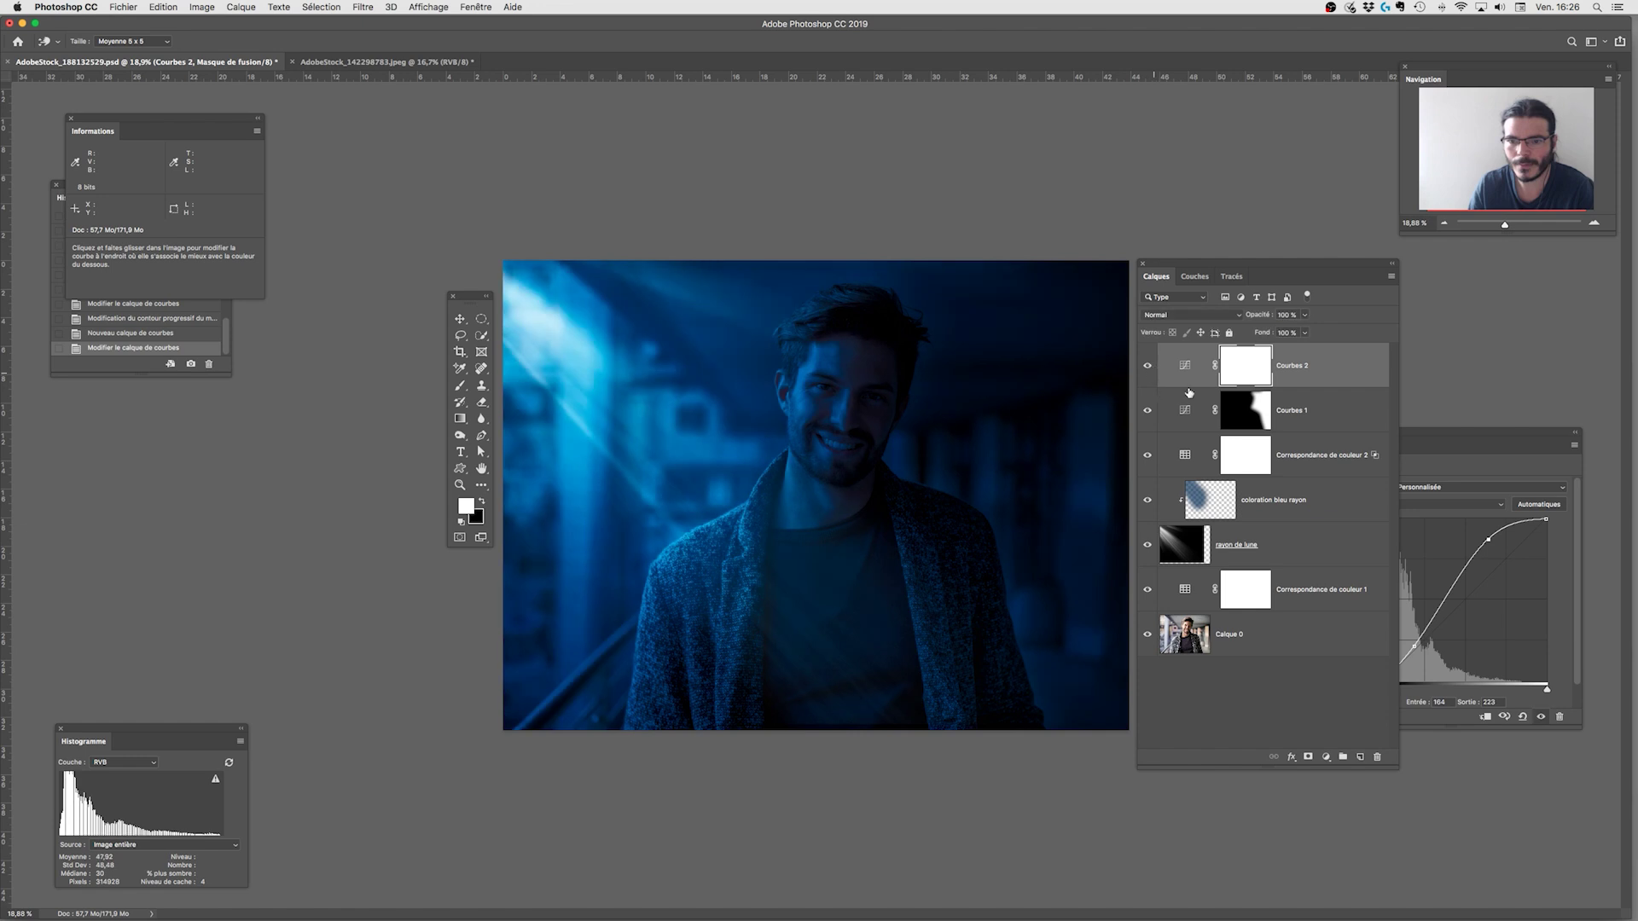
Raise the Courbes 2 shadow point slightly, add a midtone point at input 77, output 107, and compare the image with and without the layer.
left_click_drag(1414, 645, 1417, 641)
left_click_drag(1488, 539, 1488, 539)
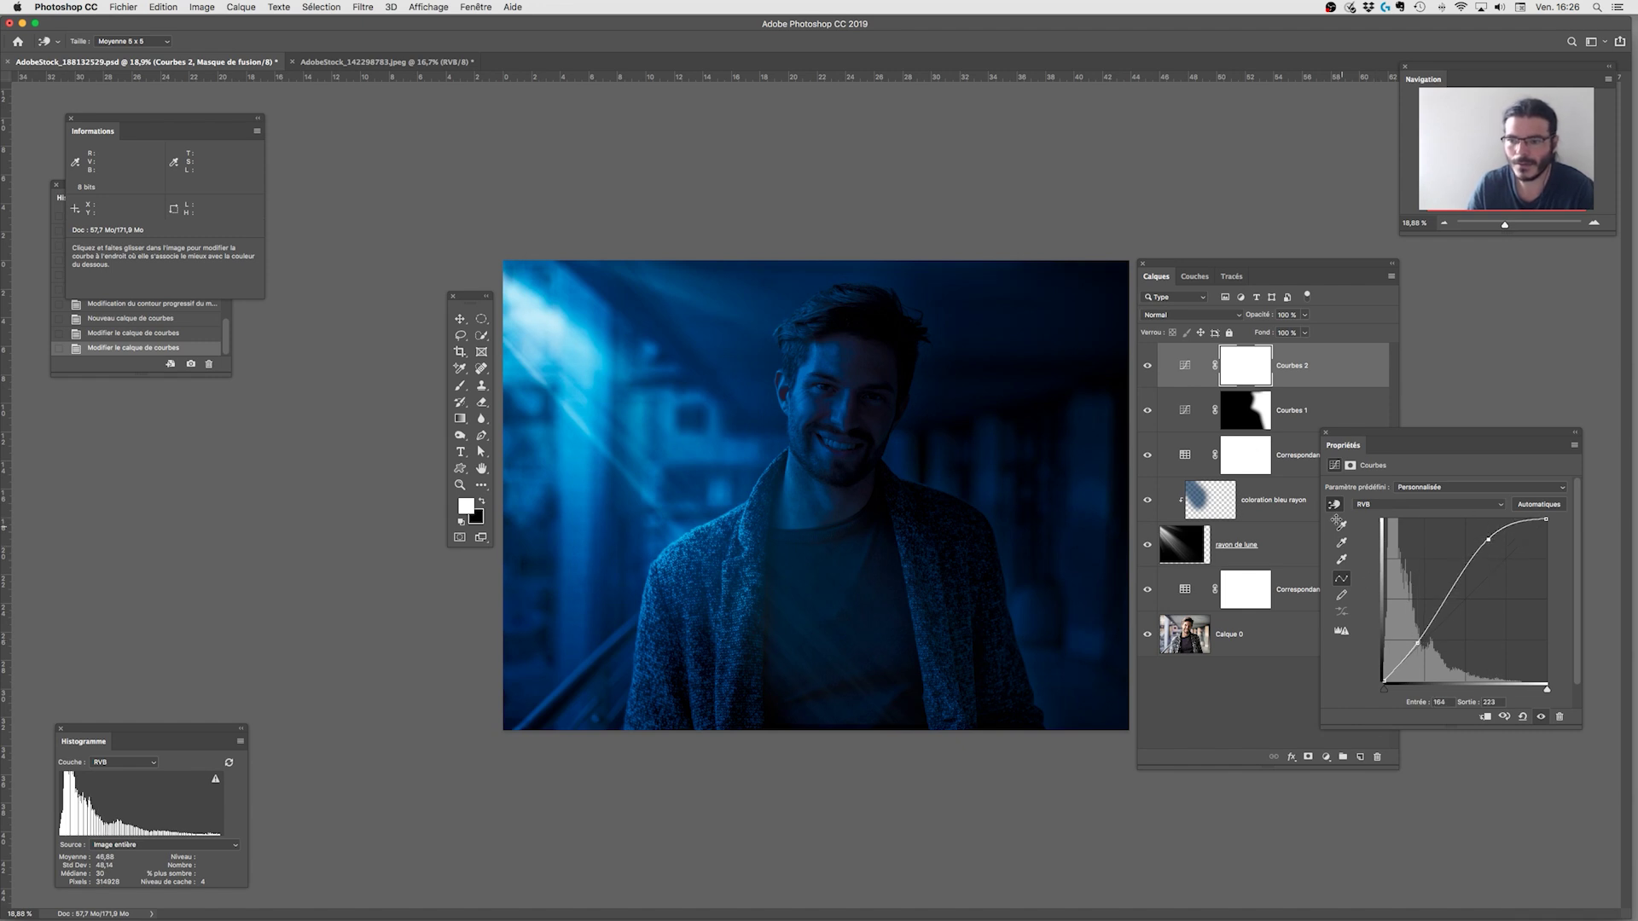
left_click(1146, 367)
left_click(1147, 367)
left_click_drag(1424, 642, 1418, 638)
Compare the image with and without Courbes 2, and invert its layer mask to black.
left_click(1251, 381)
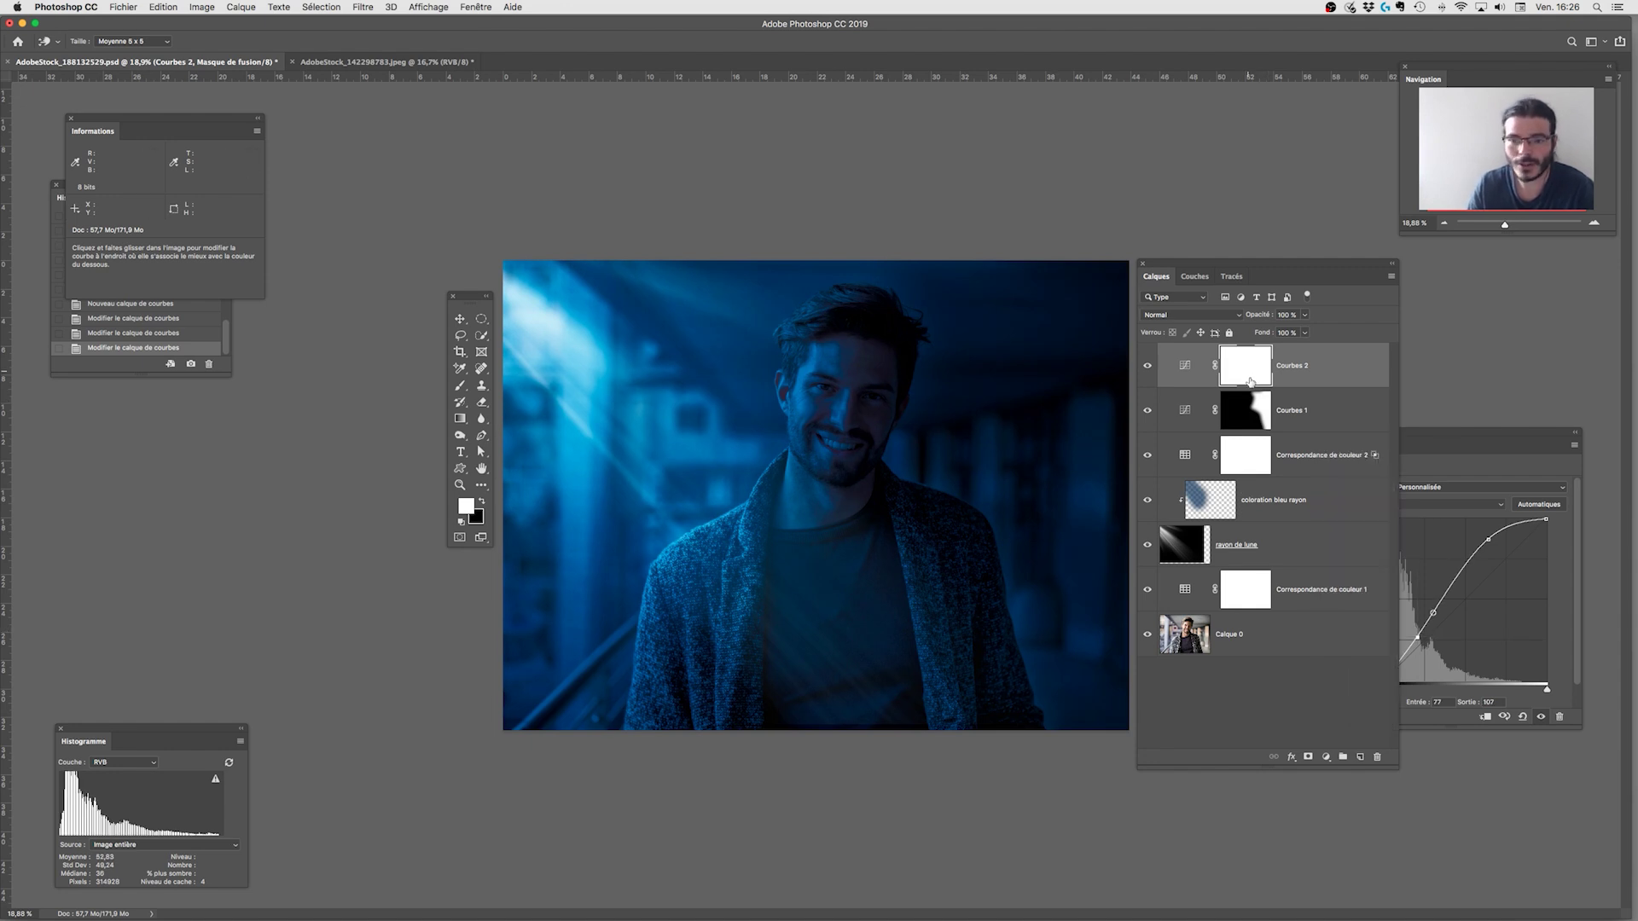
key("z")
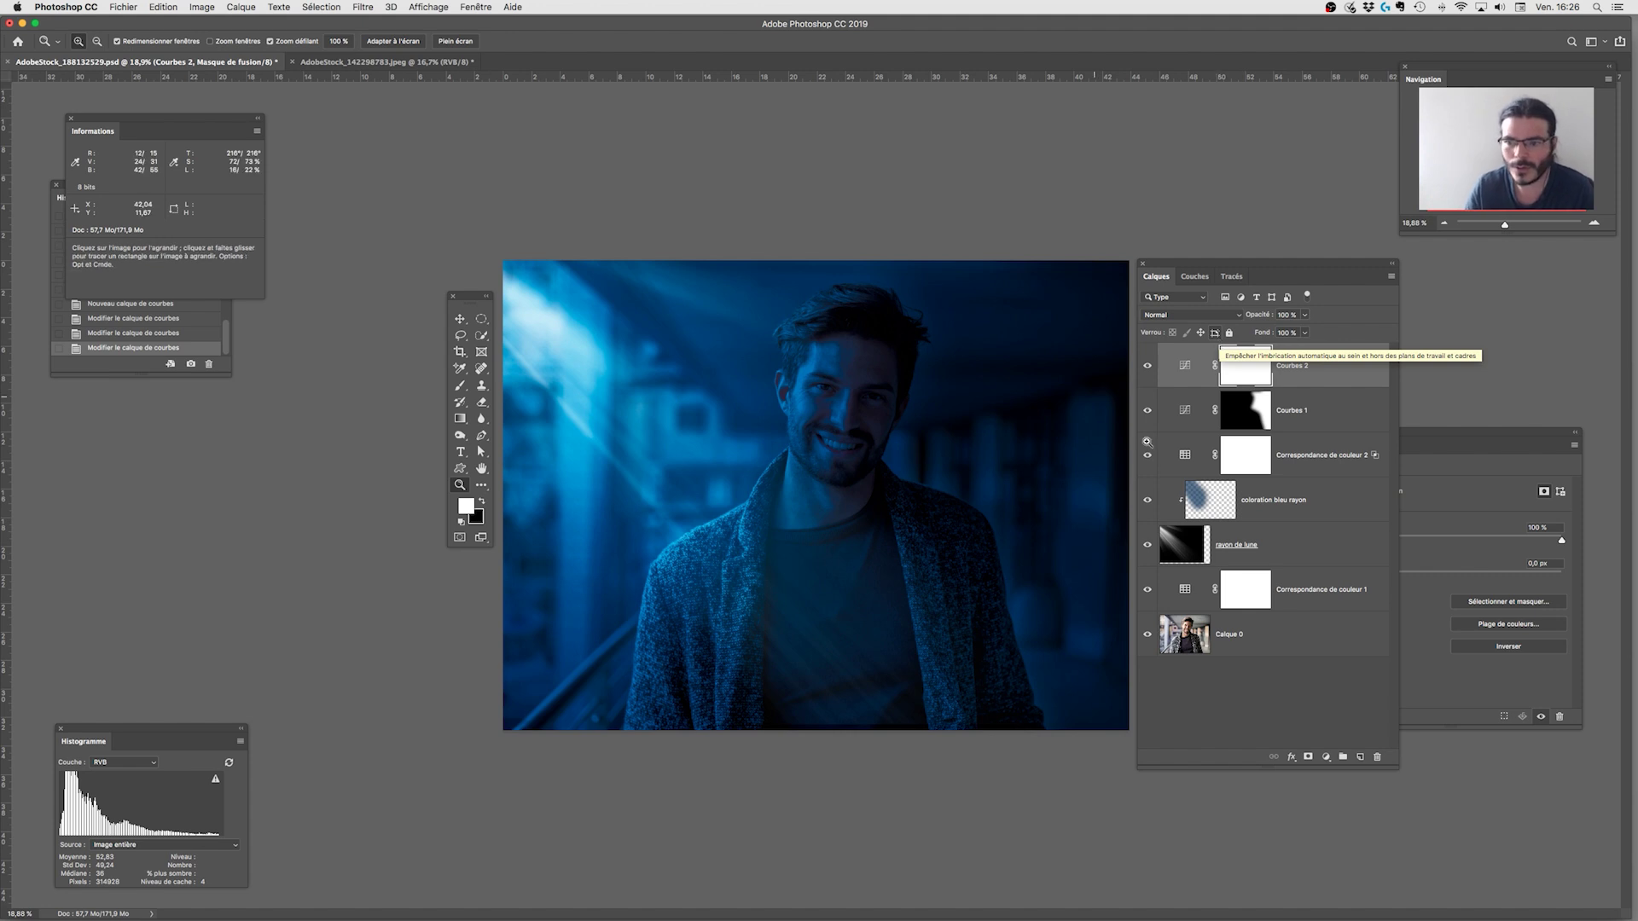
left_click(1148, 367)
left_click(1147, 367)
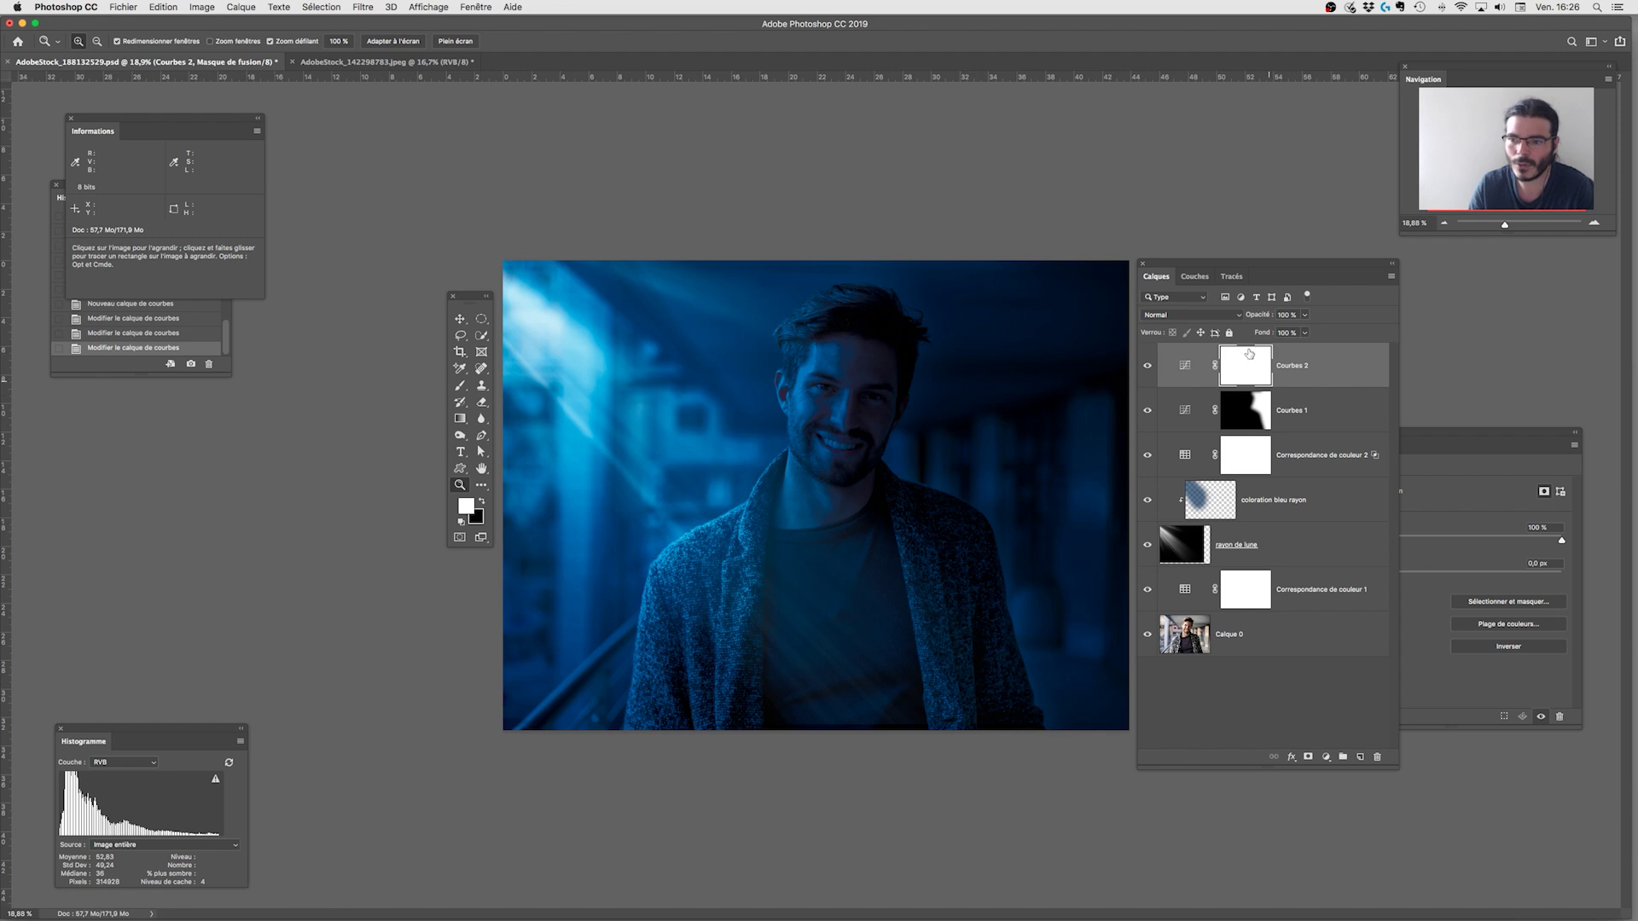
left_click(1185, 367)
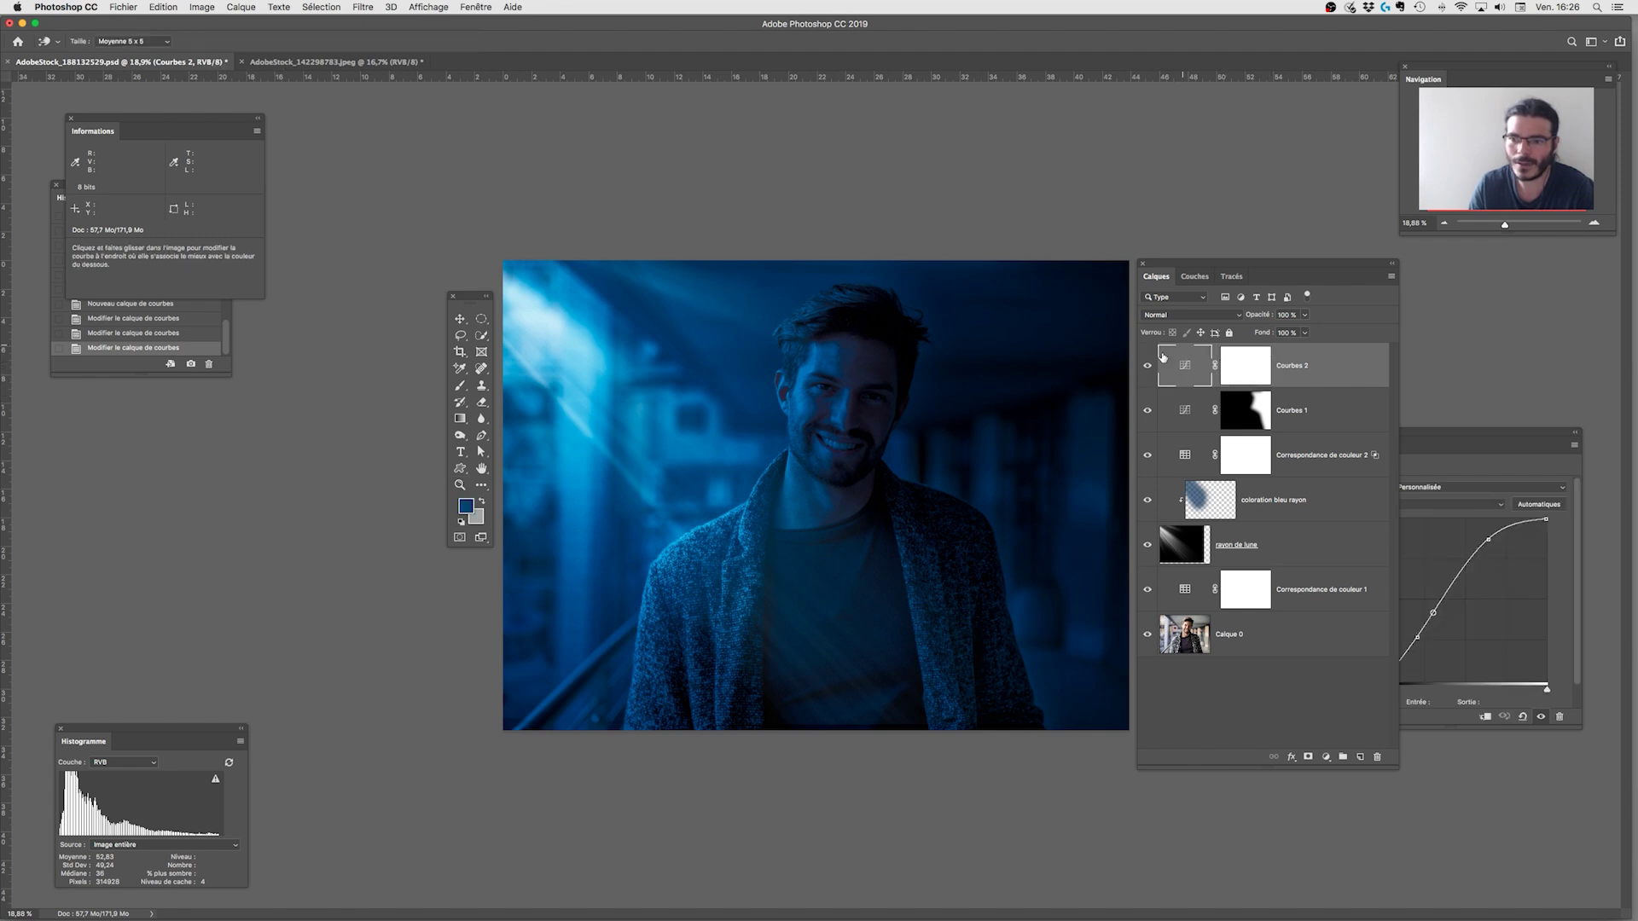
left_click(1232, 360)
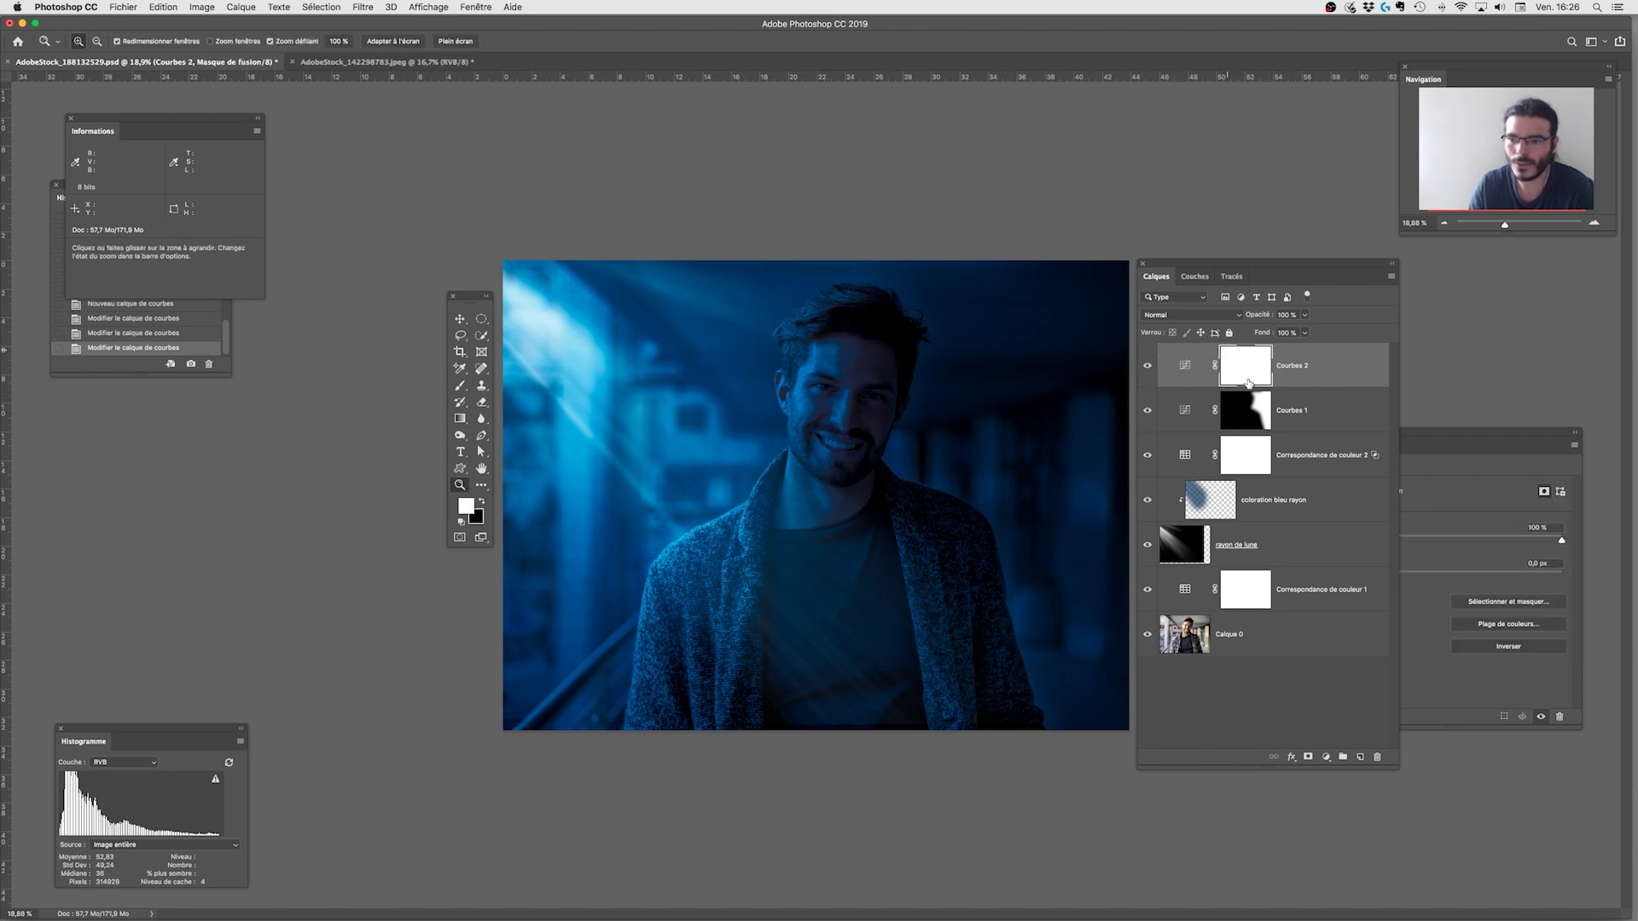
key("super+i")
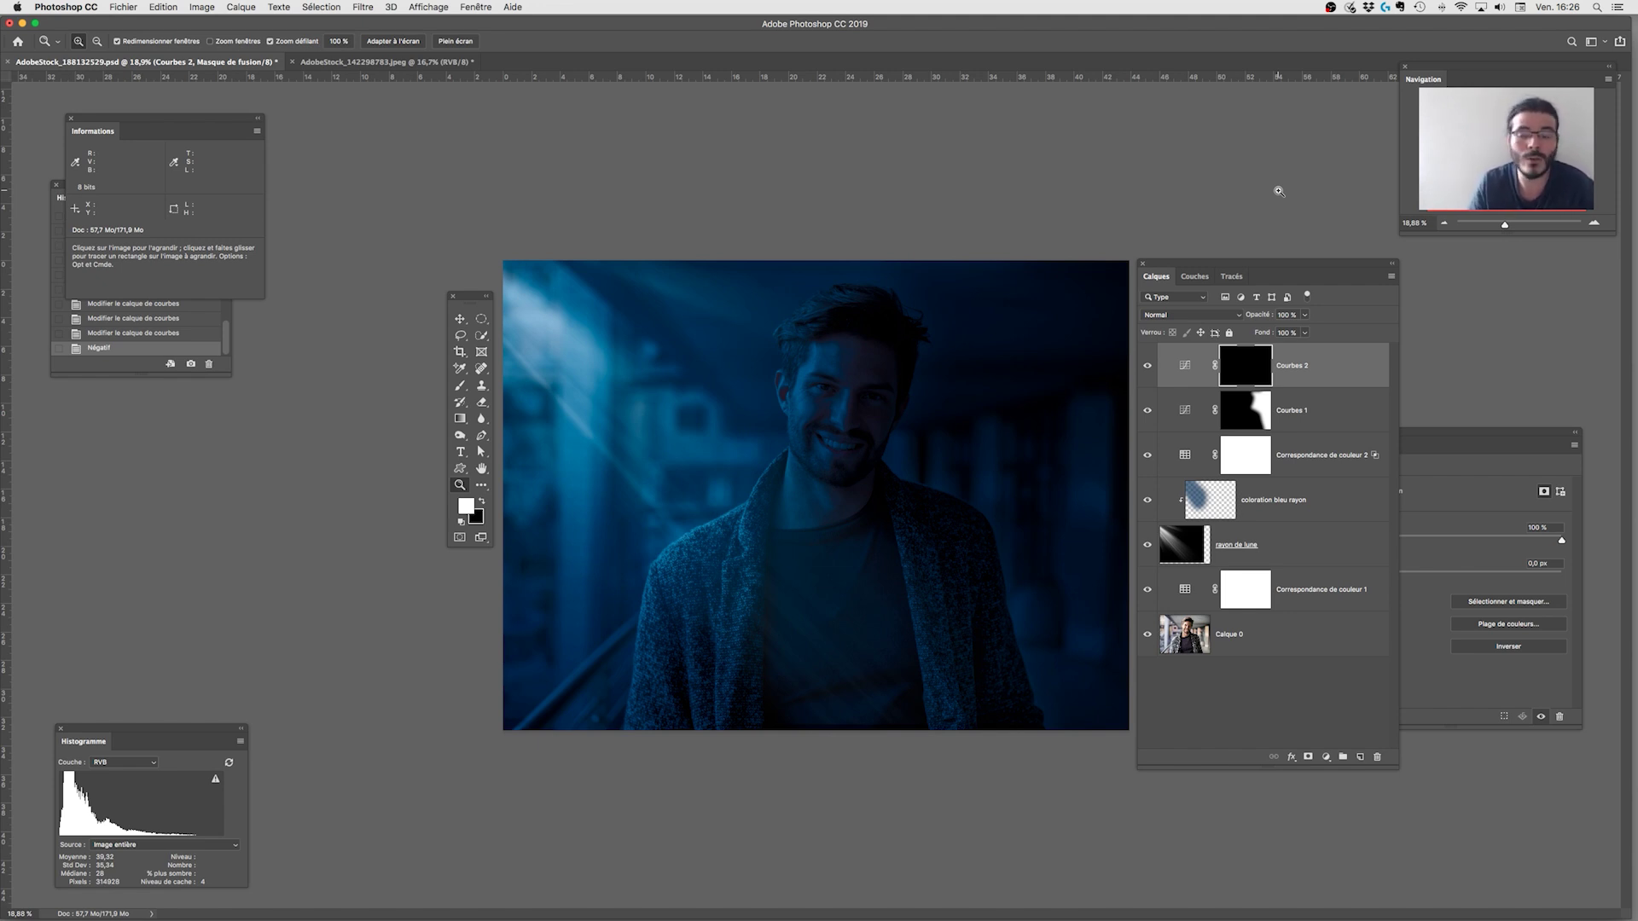
Set up a white soft round Brush of 300 px with 0% hardness and 38% opacity for painting on the Courbes 2 mask.
left_click(1437, 434)
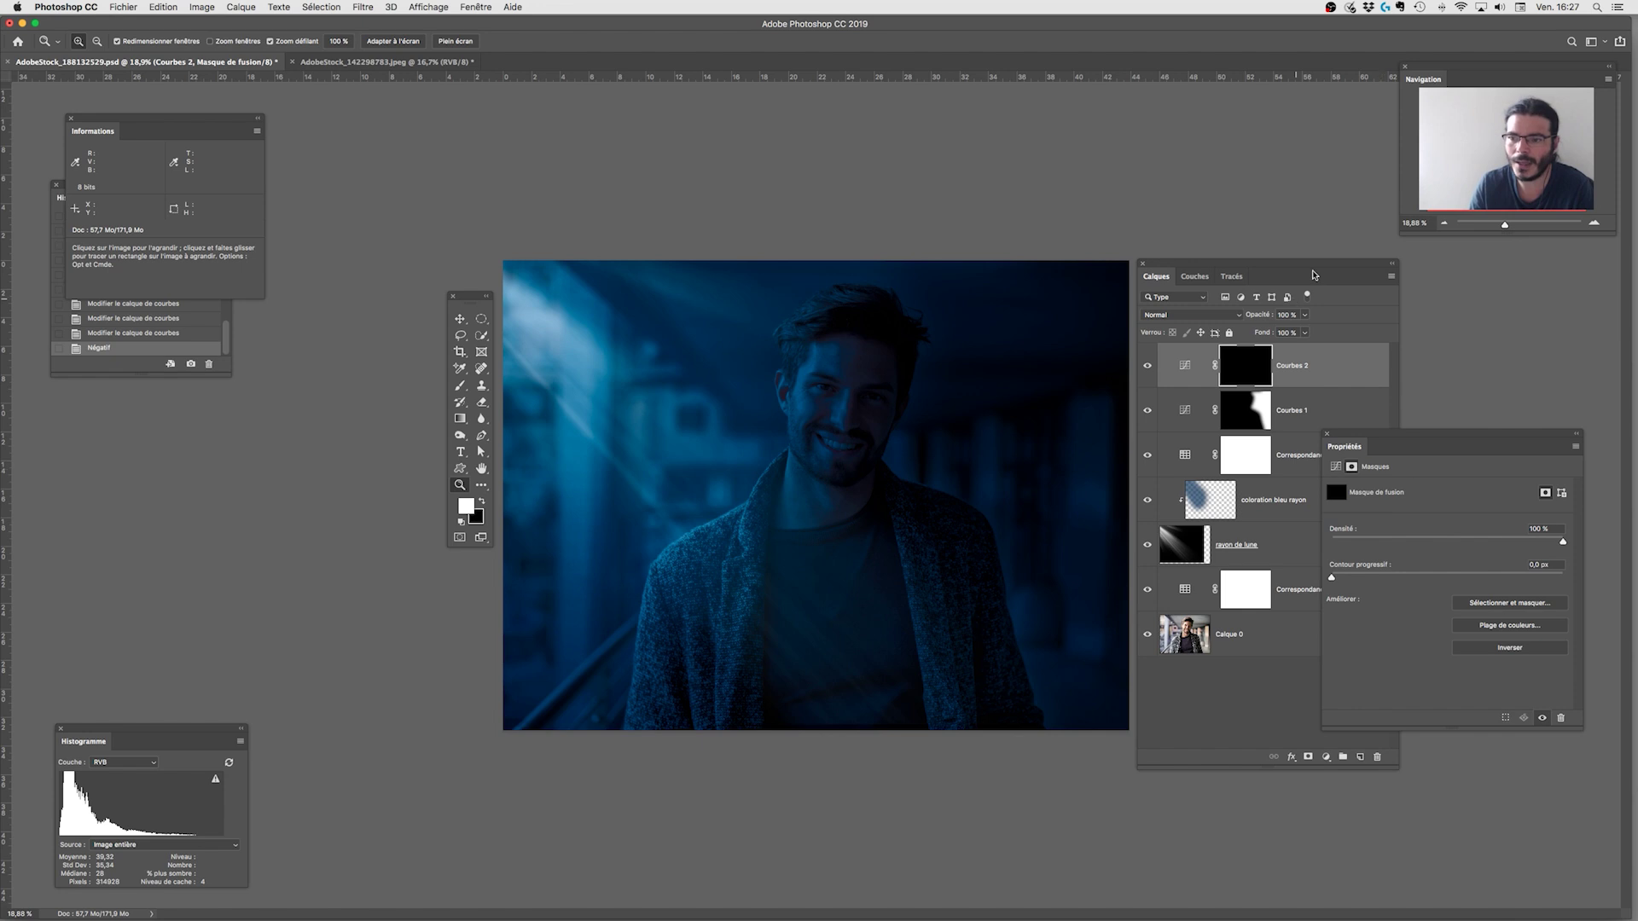
left_click(1319, 269)
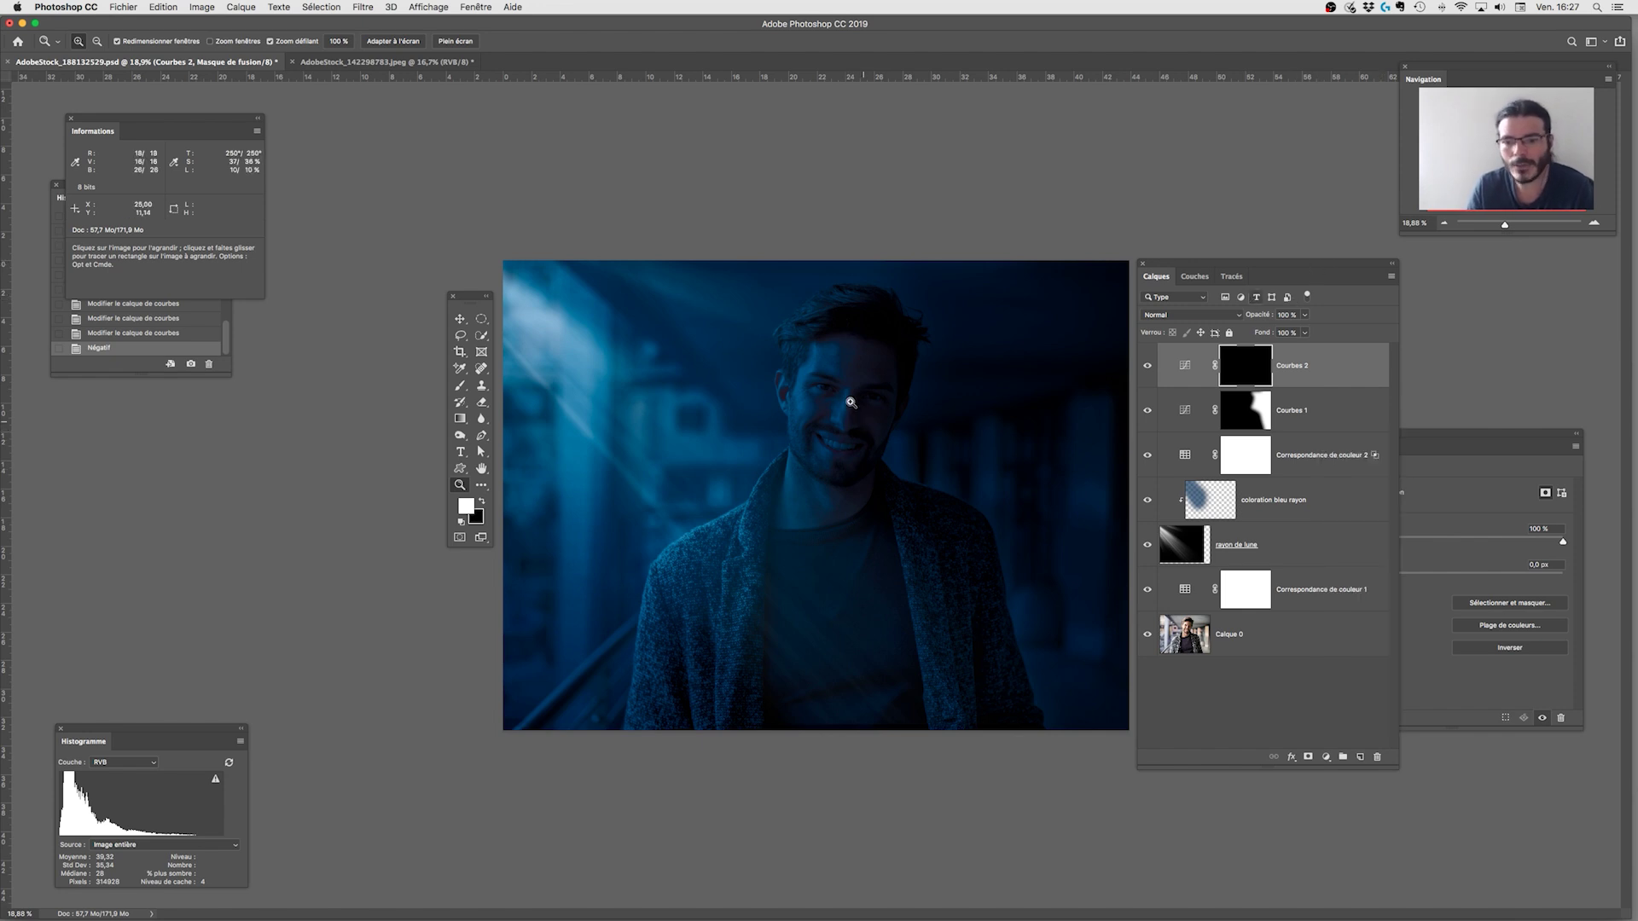
key("b")
mouse_move(872, 440)
left_mouse_down()
mouse_move(793, 442)
mouse_move(790, 411)
mouse_move(859, 408)
mouse_move(845, 408)
left_mouse_up()
key("super+plus")
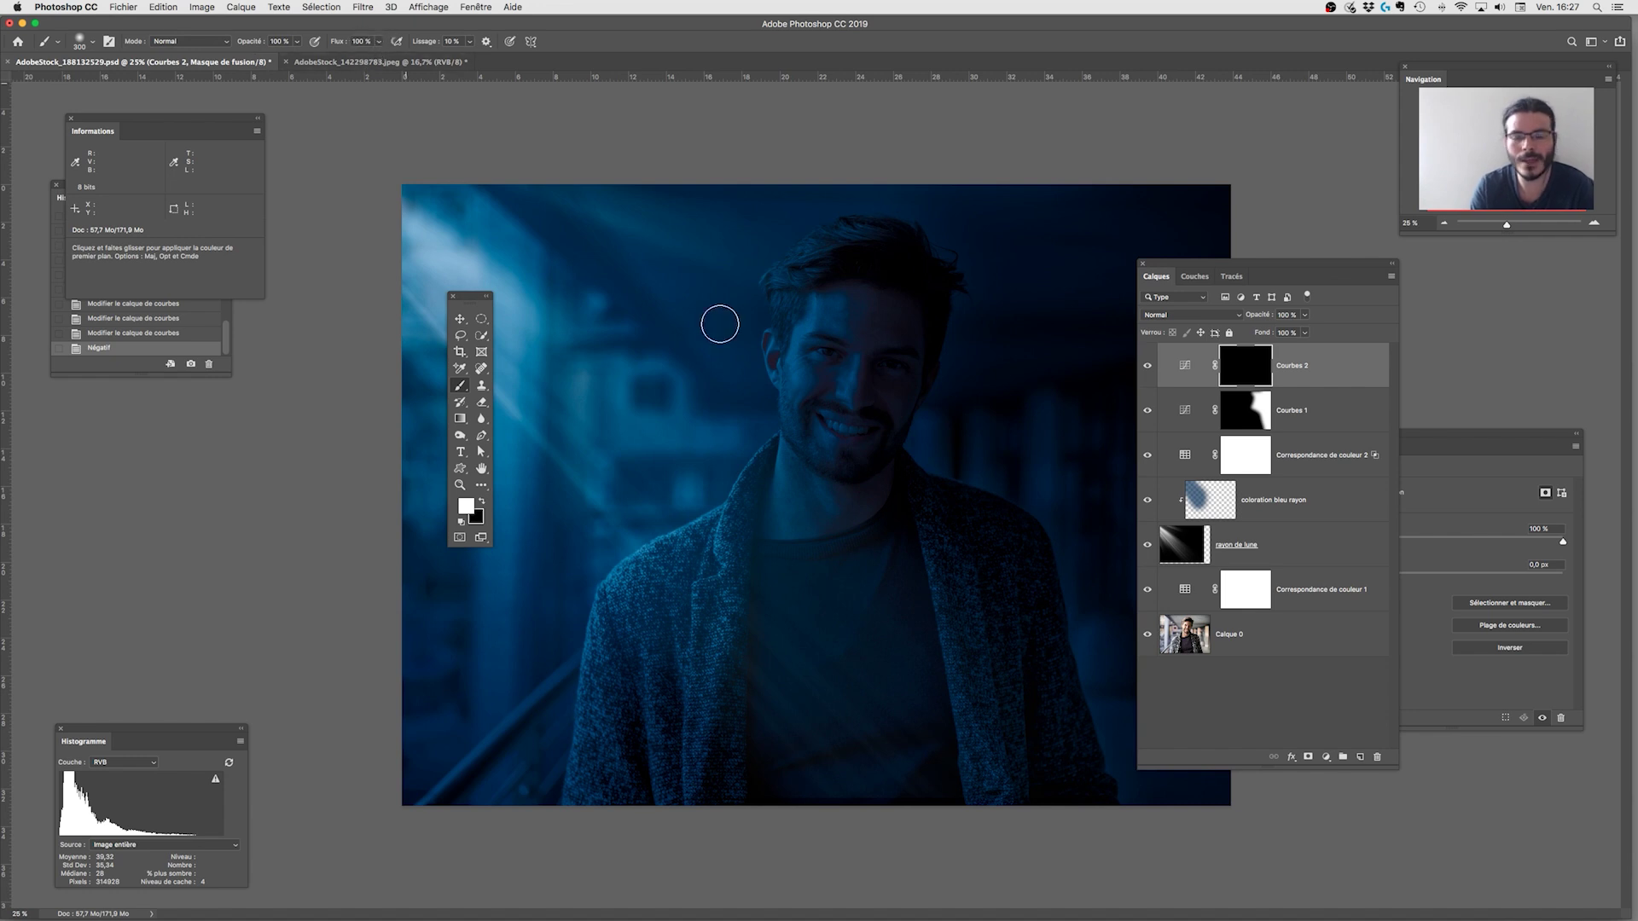
right_click(837, 367)
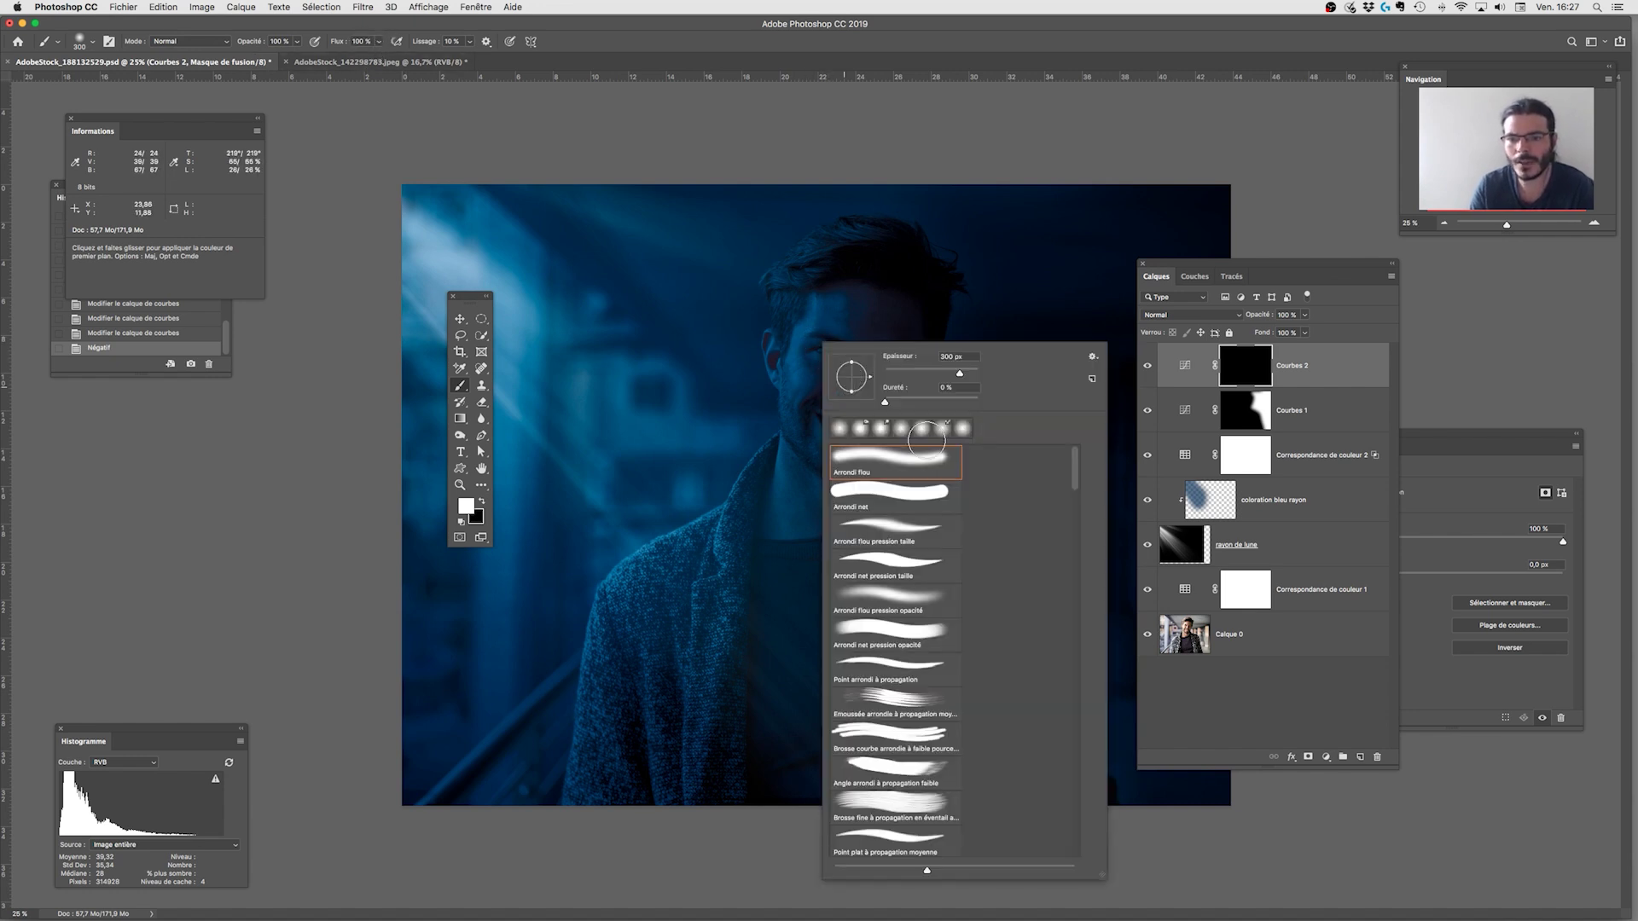
key("Return")
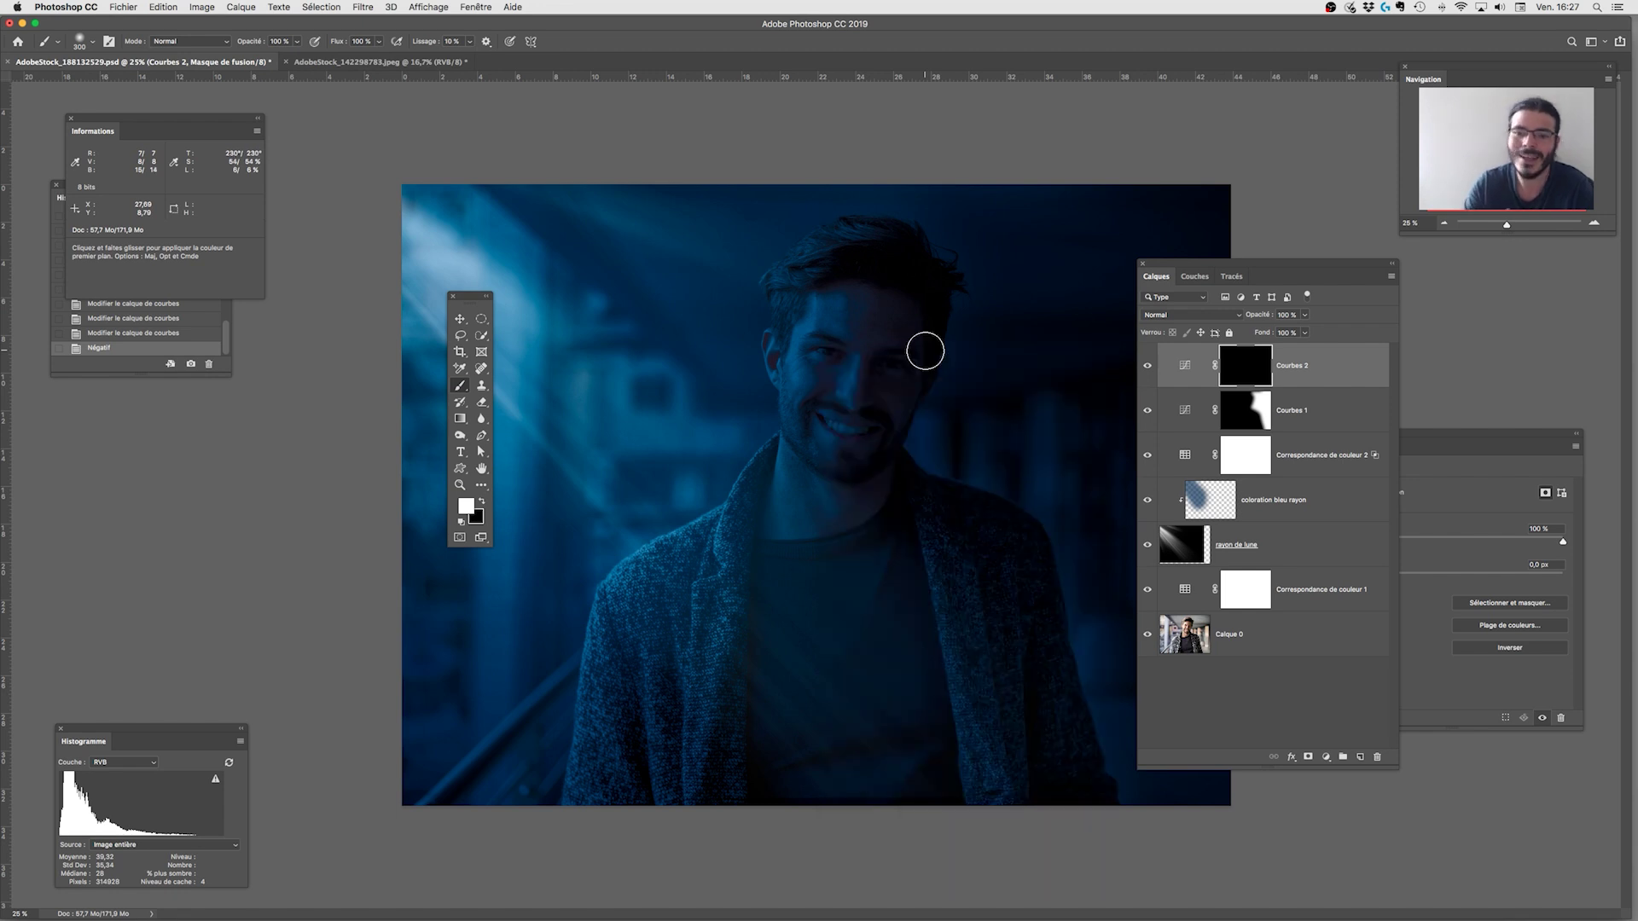
left_click(297, 41)
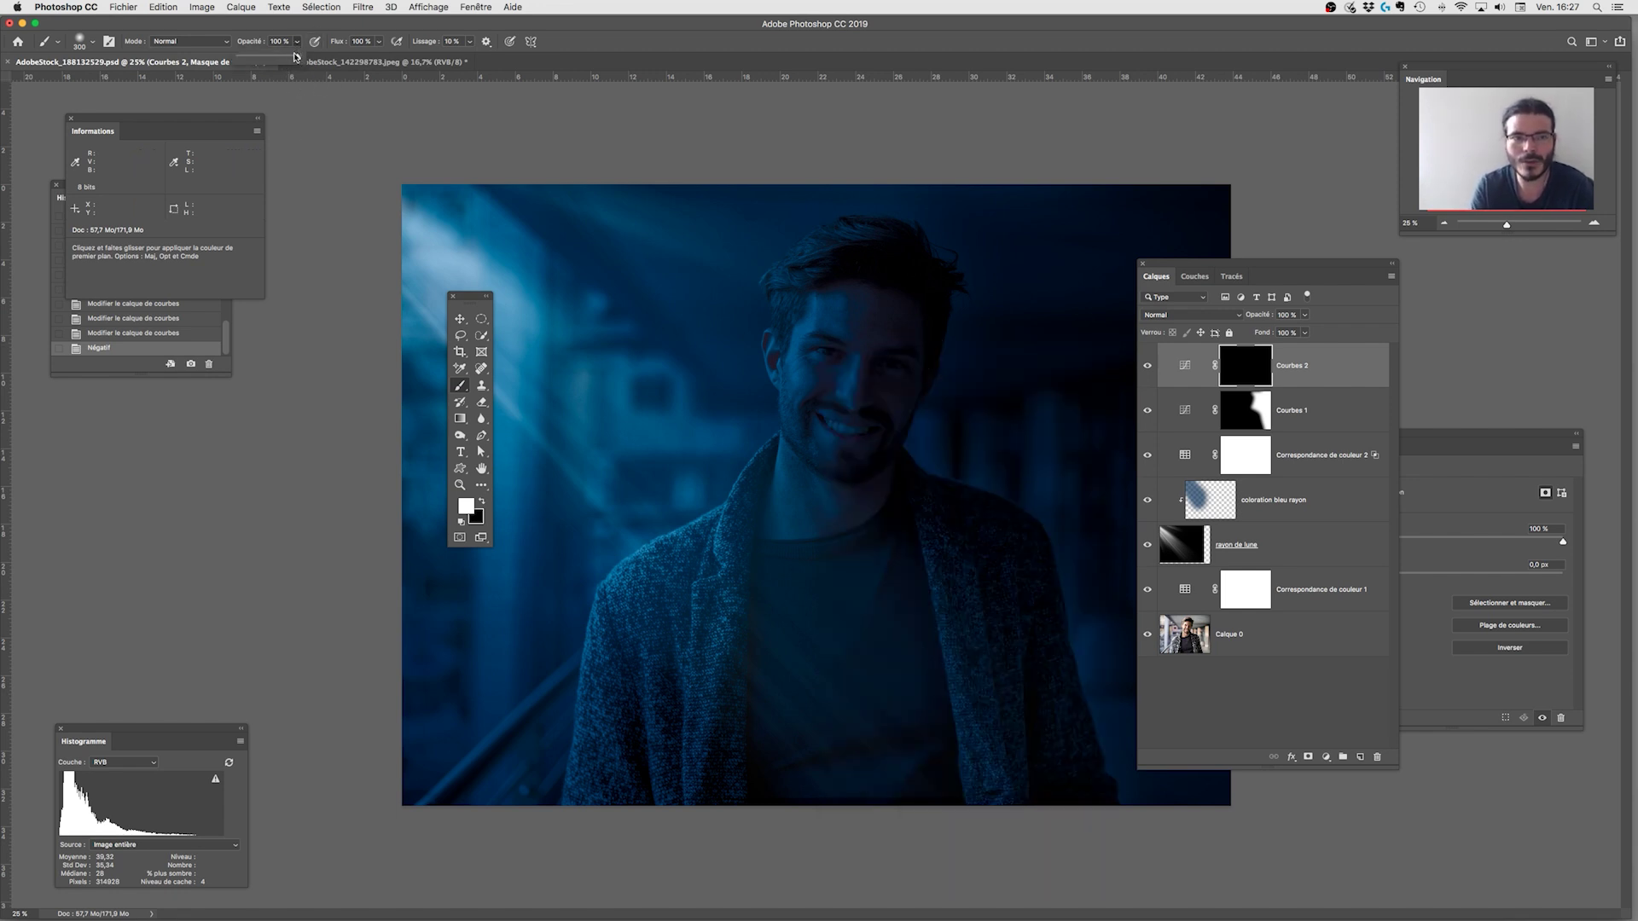
left_click(289, 57)
left_click_drag(266, 58, 261, 61)
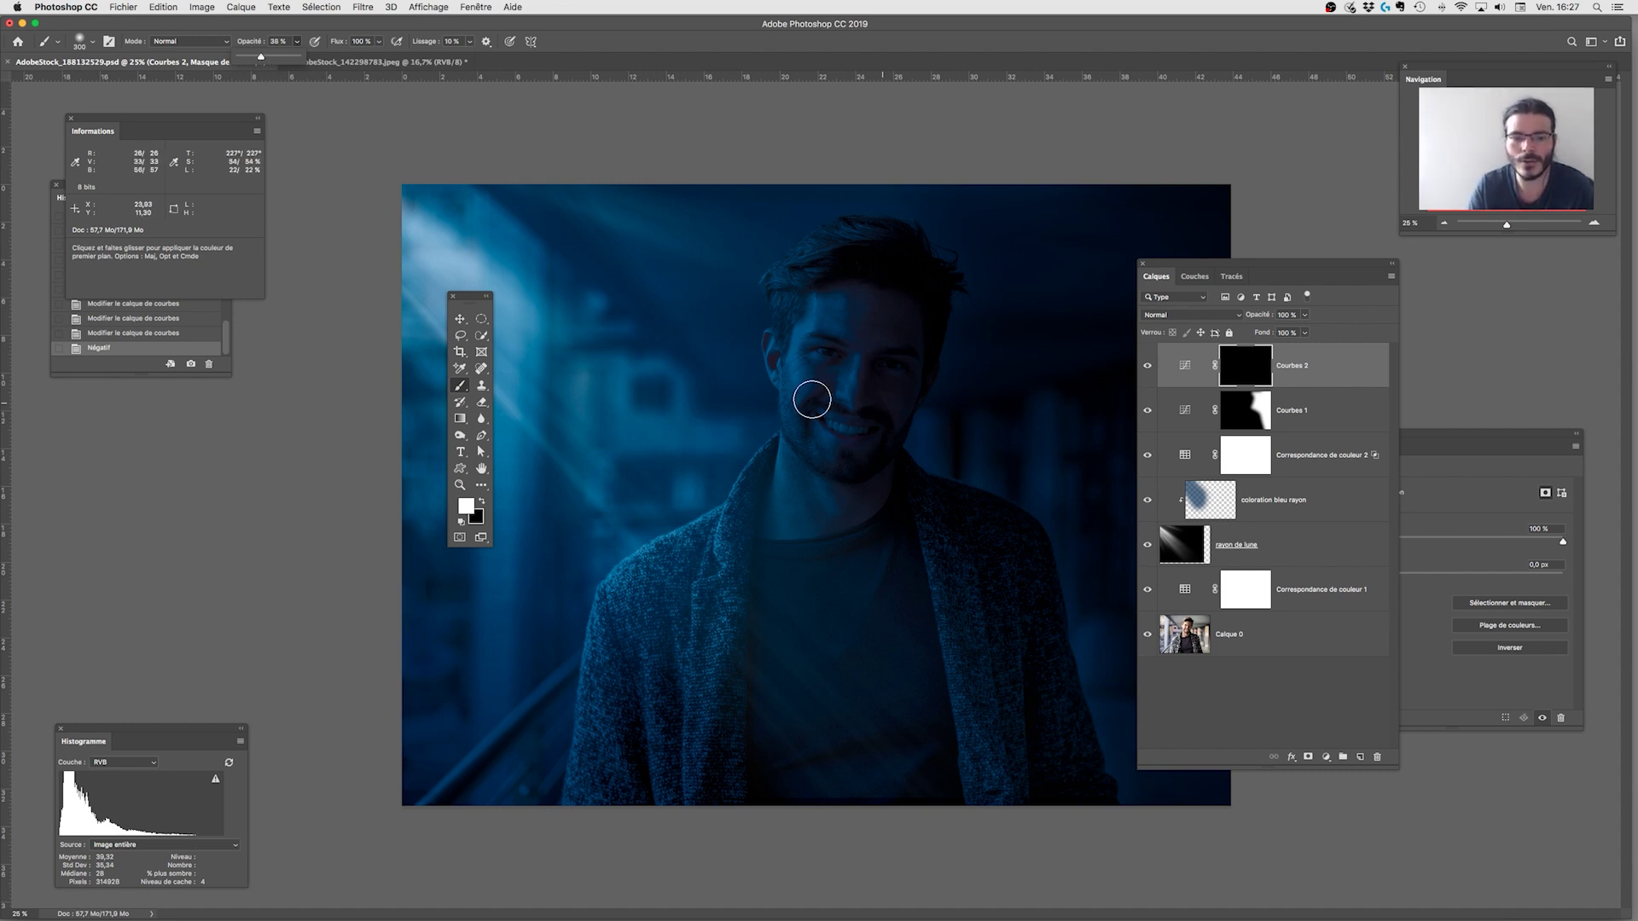
Enlarge the brush and paint white on the Courbes 2 mask over the moonlit forehead and side of the man's face.
left_click_drag(816, 393, 826, 396)
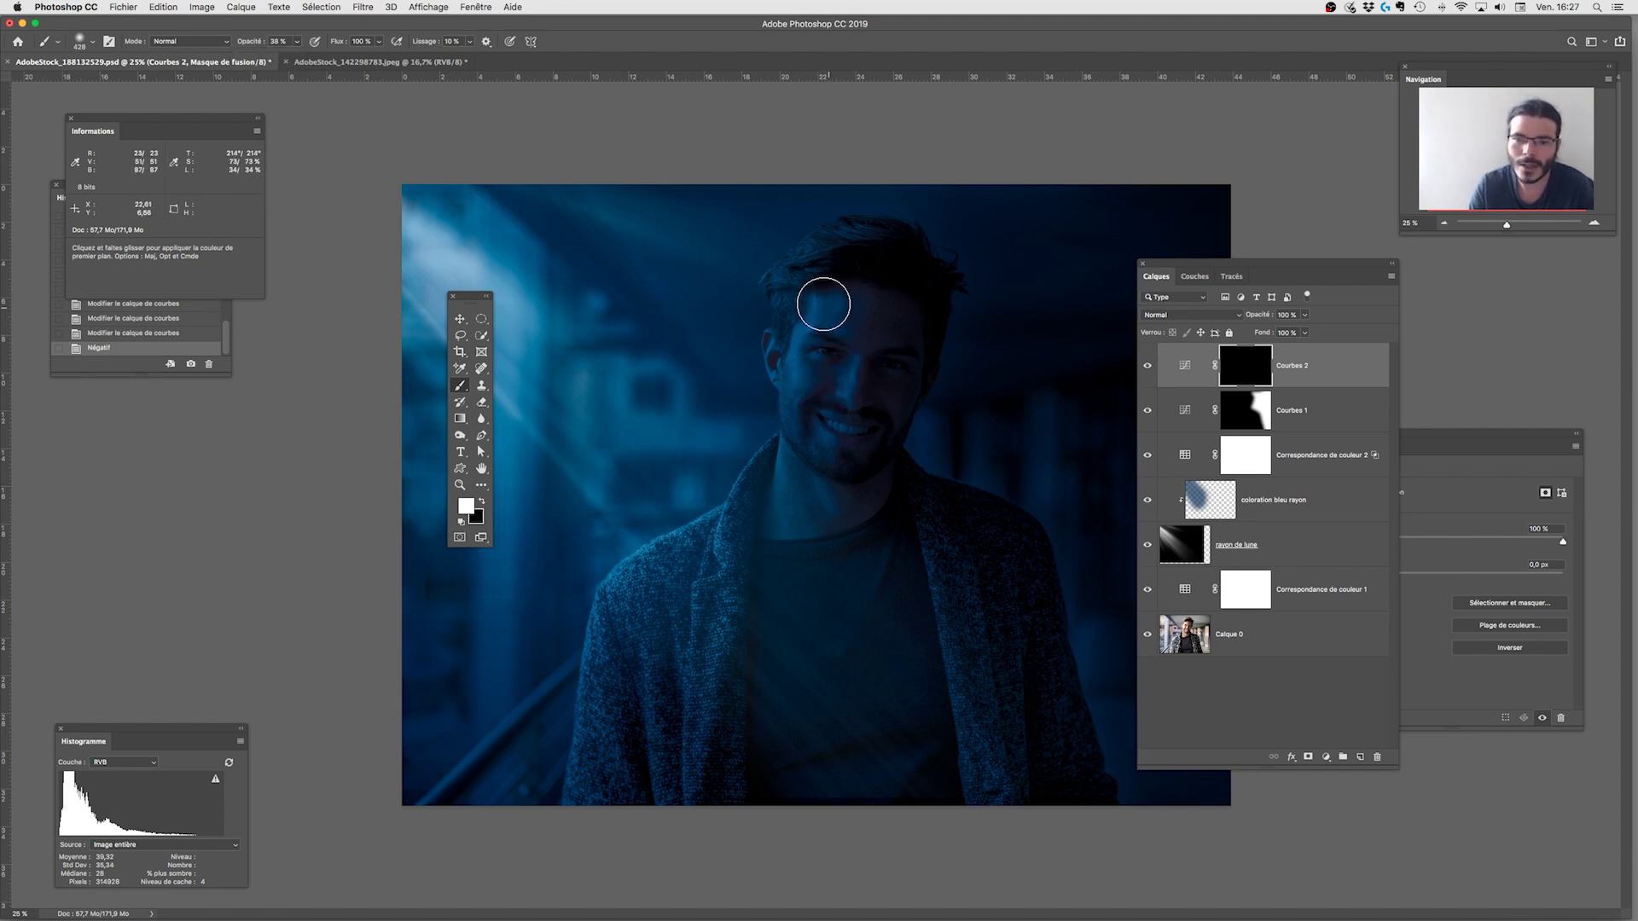
left_click(828, 283)
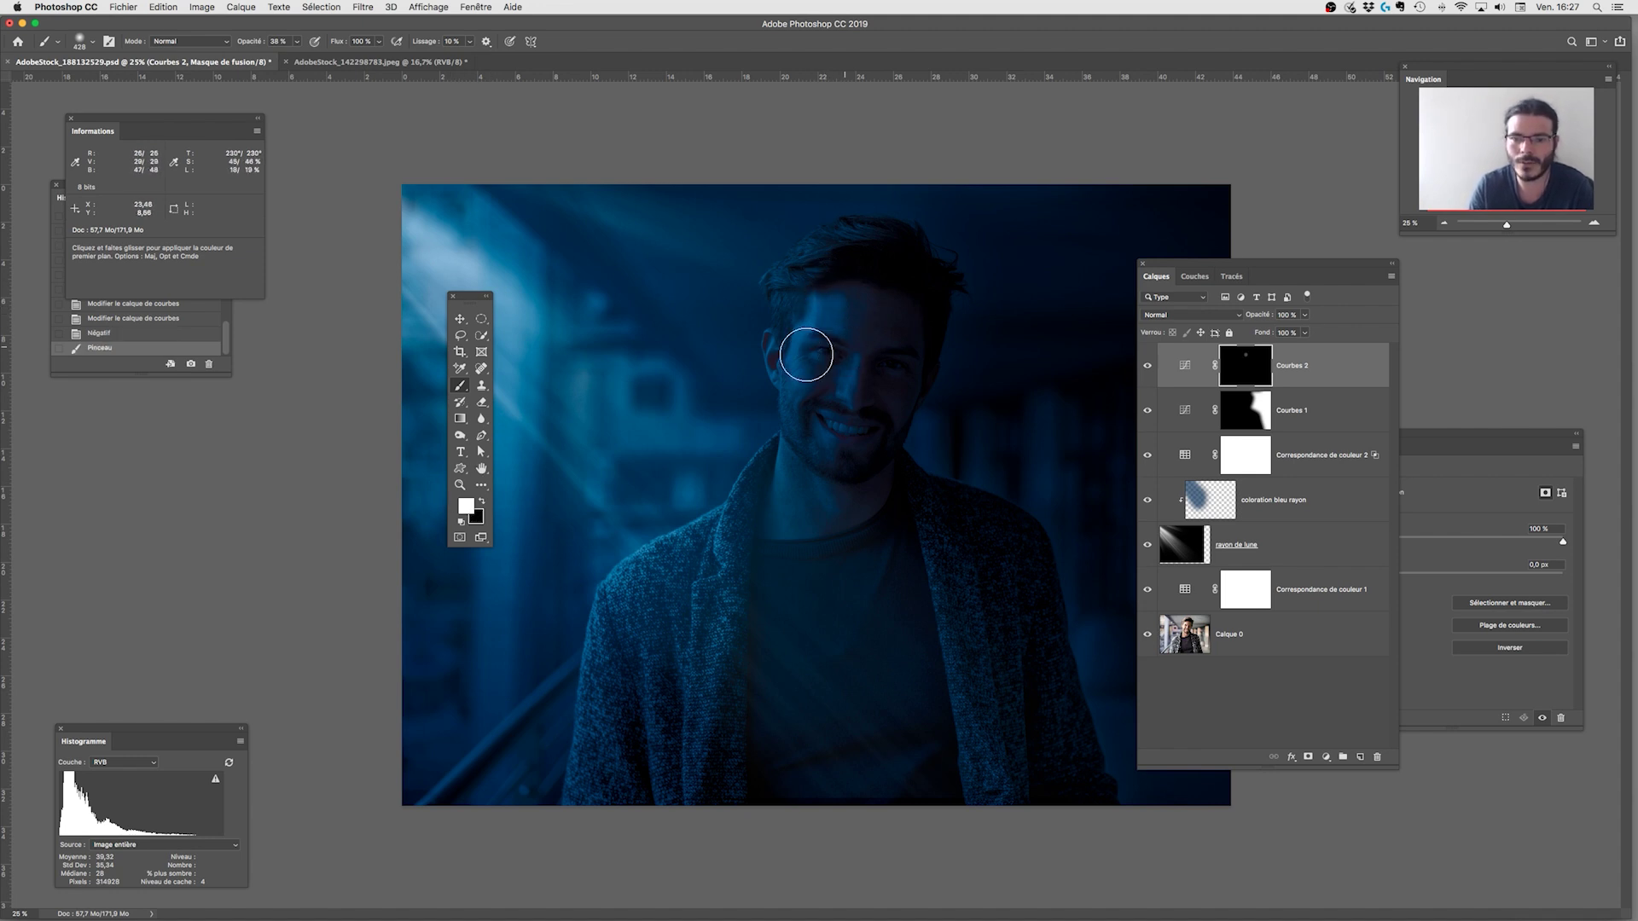
left_click(1147, 367)
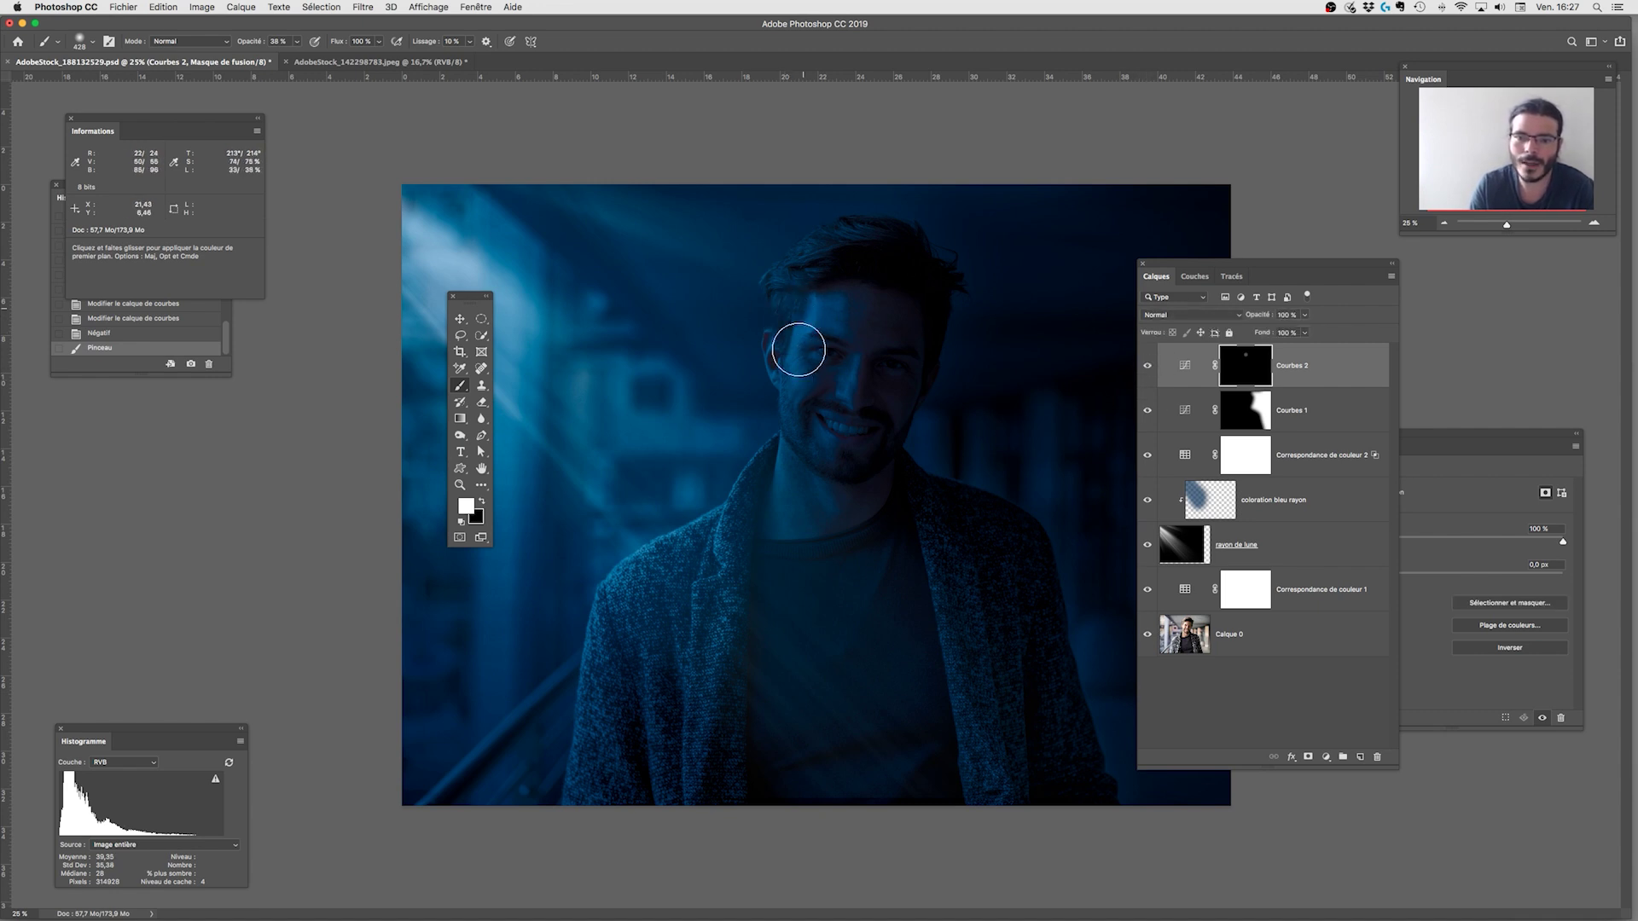
left_click_drag(802, 354, 798, 337)
mouse_move(798, 337)
left_mouse_down()
mouse_move(803, 409)
mouse_move(809, 284)
mouse_move(852, 244)
mouse_move(815, 267)
mouse_move(811, 326)
left_mouse_up()
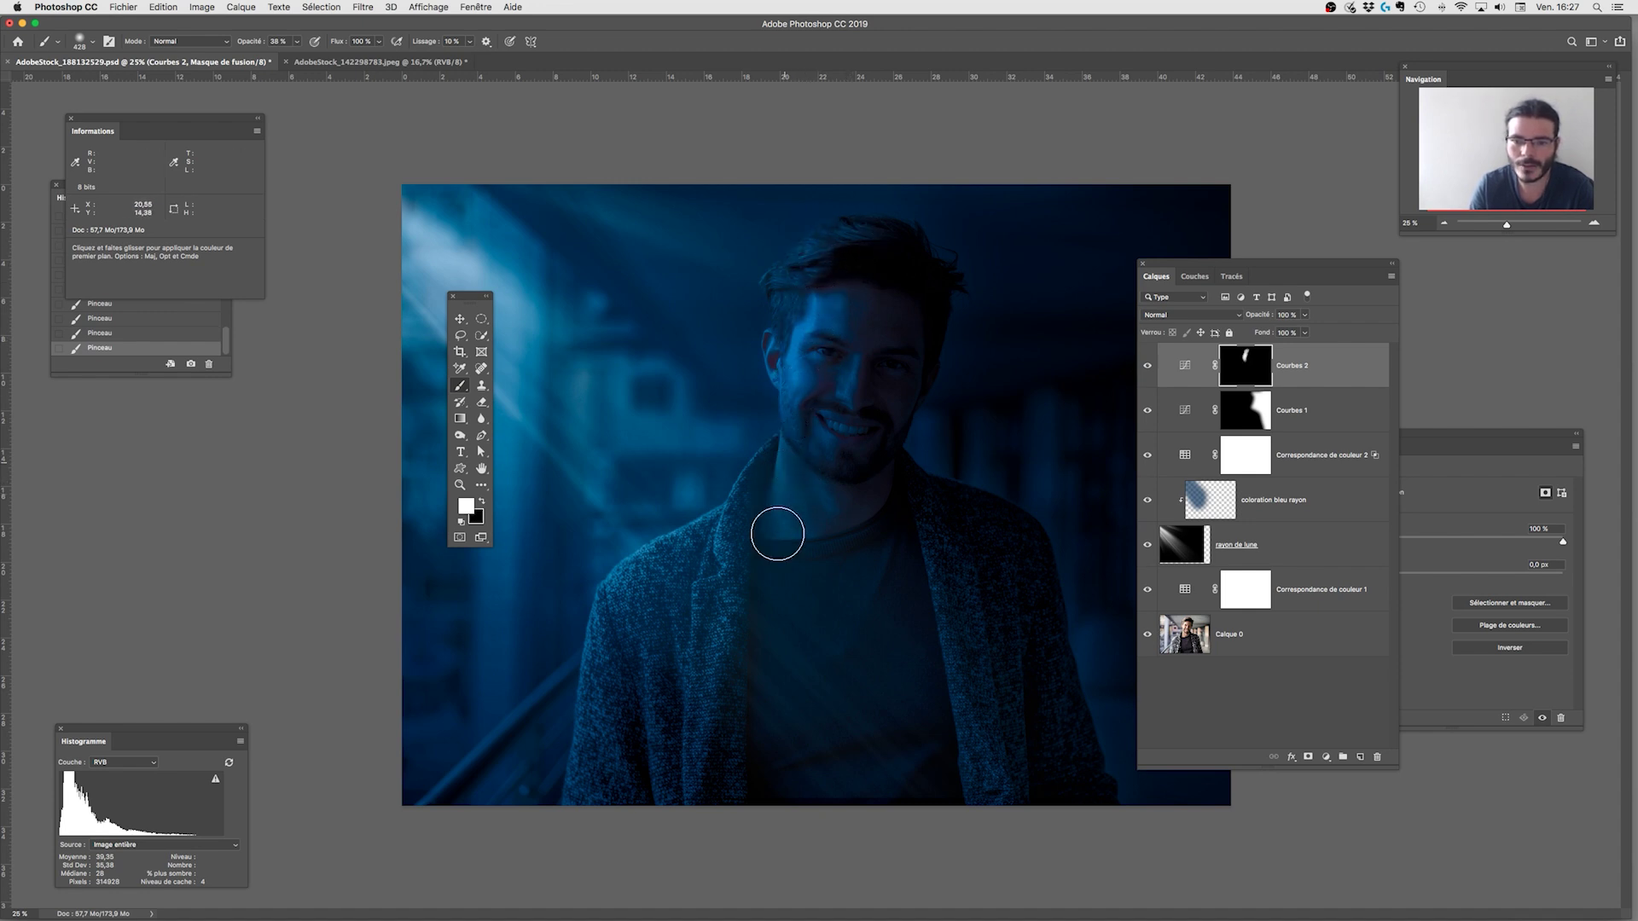
Resize the brush and paint the brightening along the man's collar, shoulder and sleeve on the side facing the moonlight.
mouse_move(783, 515)
left_mouse_down("ctrl+alt")
mouse_move(680, 541)
mouse_move(735, 512)
mouse_move(697, 547)
left_mouse_up("ctrl+alt")
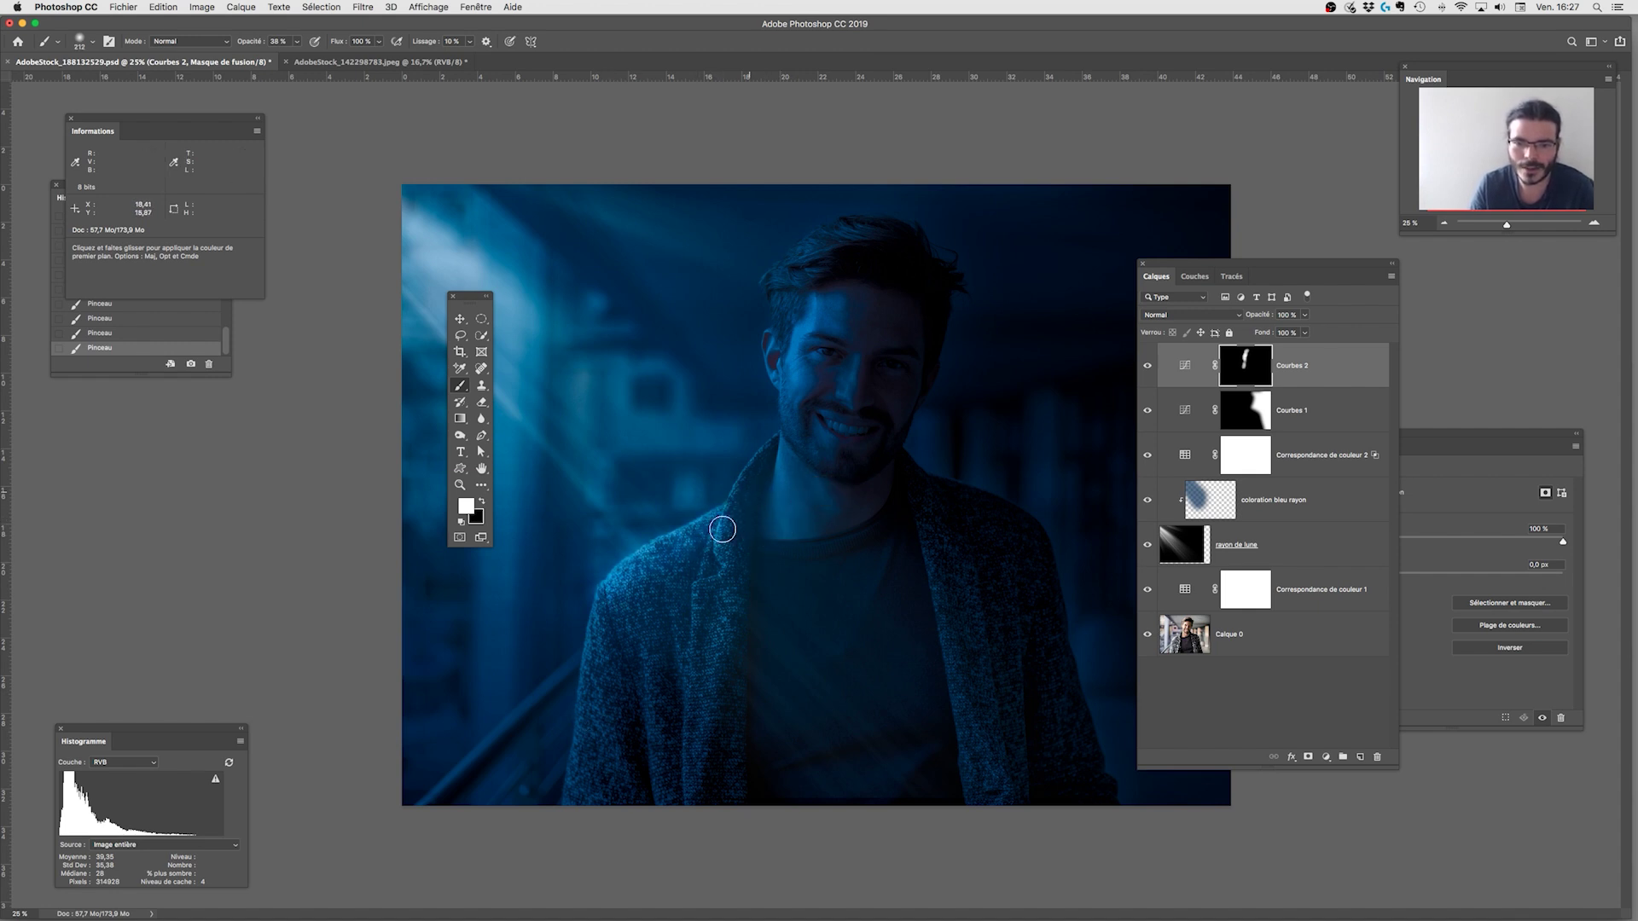
key("ctrl+r")
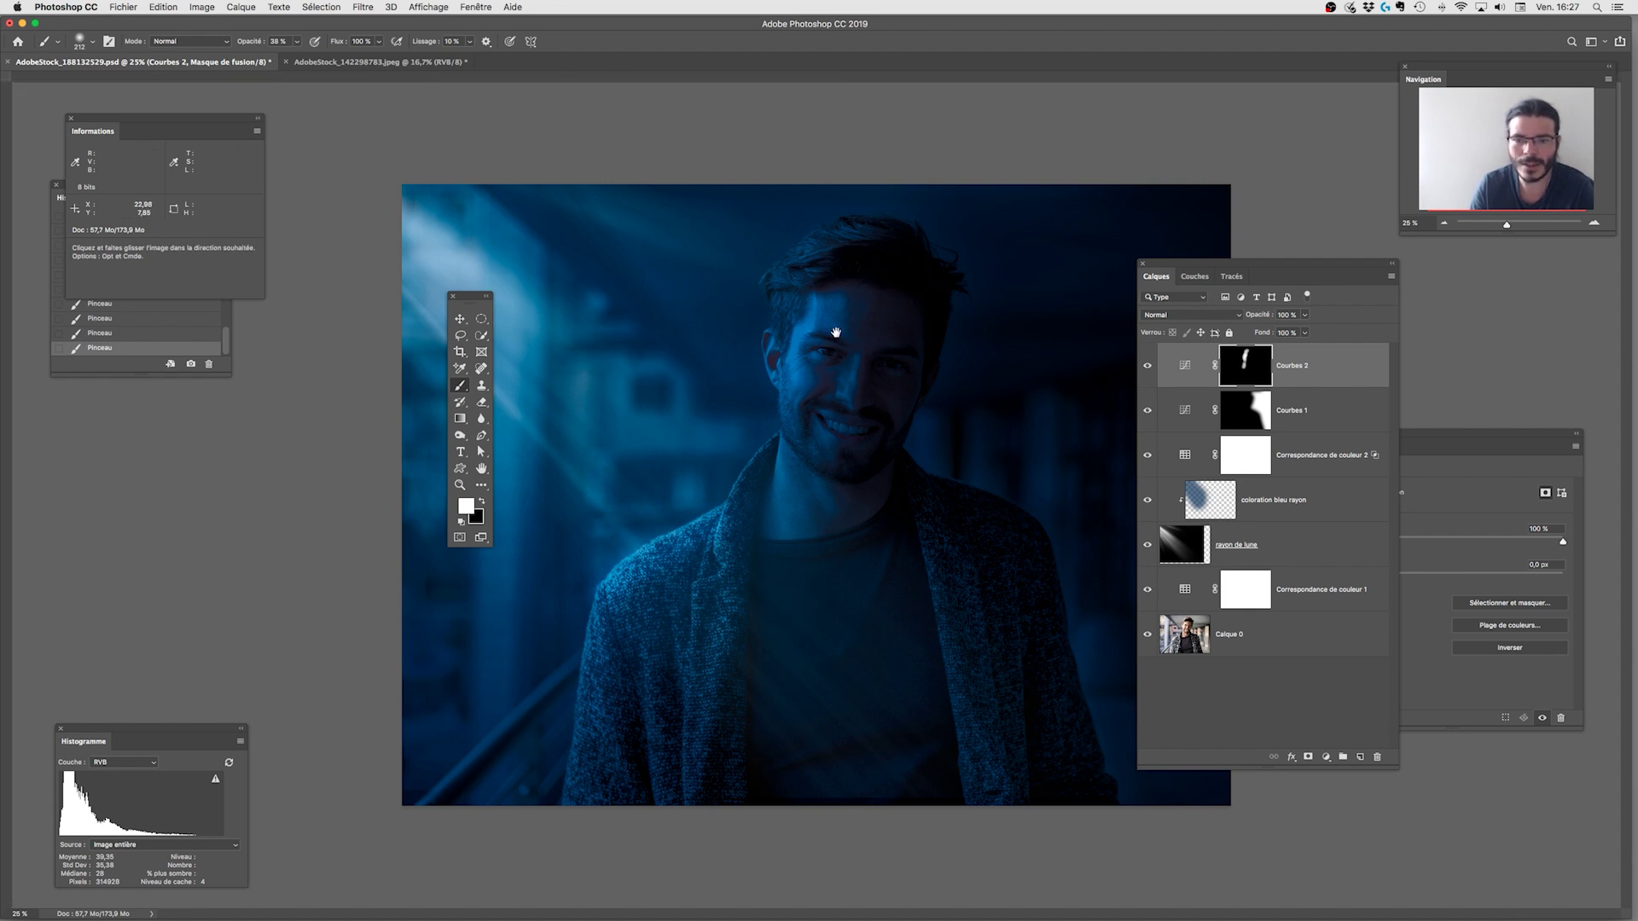
mouse_move(615, 624)
left_mouse_down()
mouse_move(628, 629)
mouse_move(613, 653)
left_mouse_up()
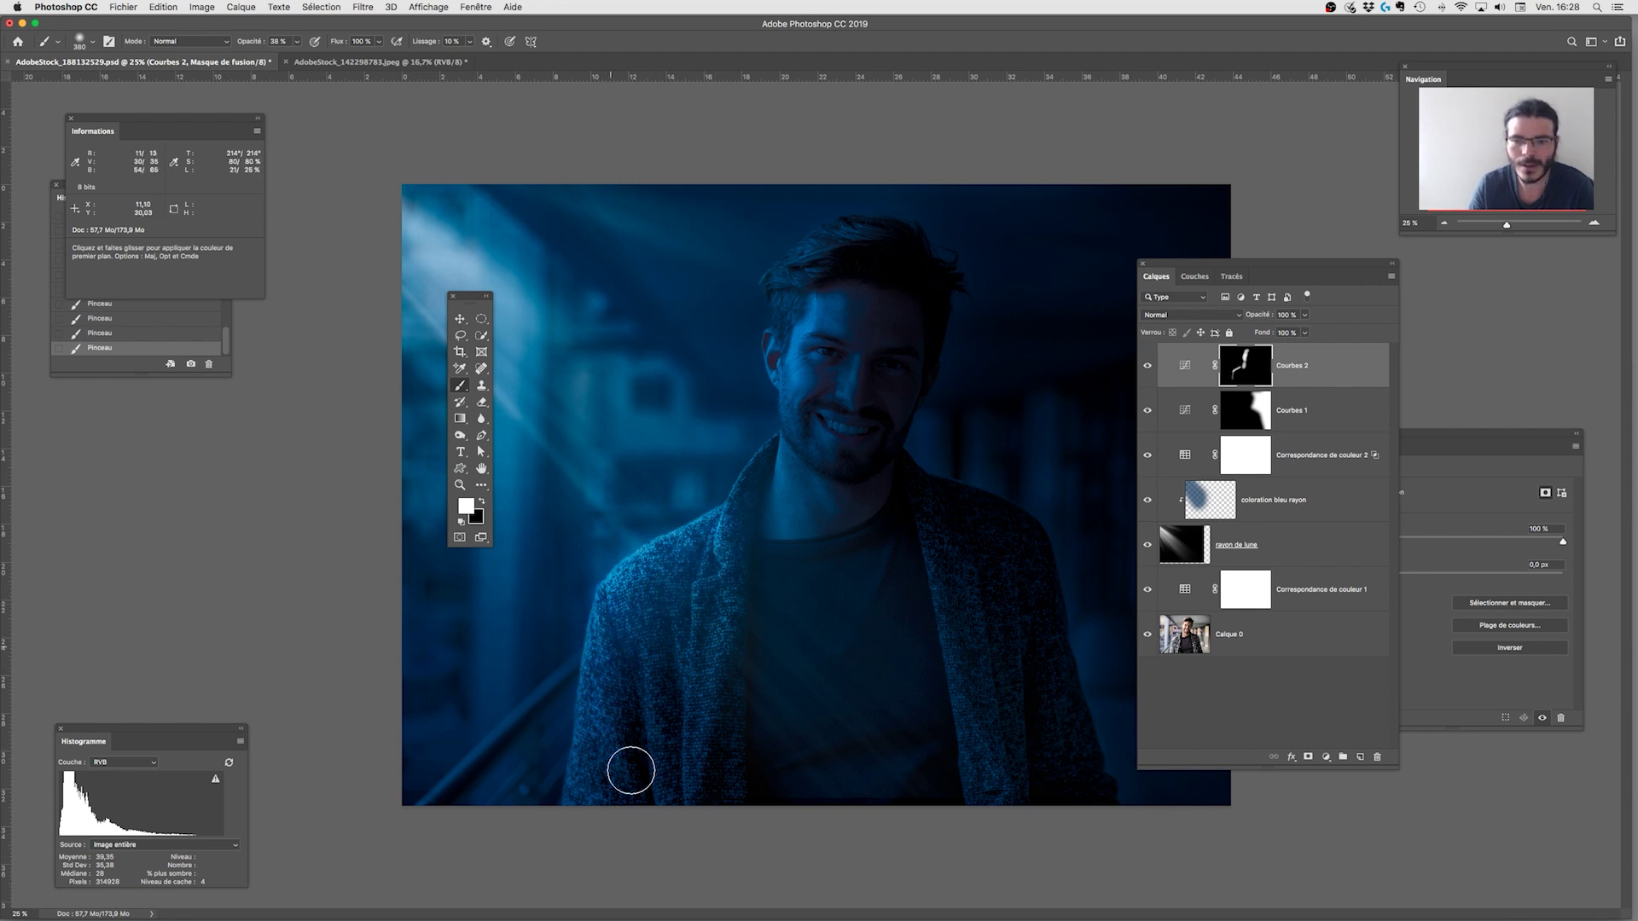
Paint more light on the forehead, cheek and far jacket lapel in the Courbes 2 mask, and compare with and without the layer.
left_click_drag(832, 302, 818, 327)
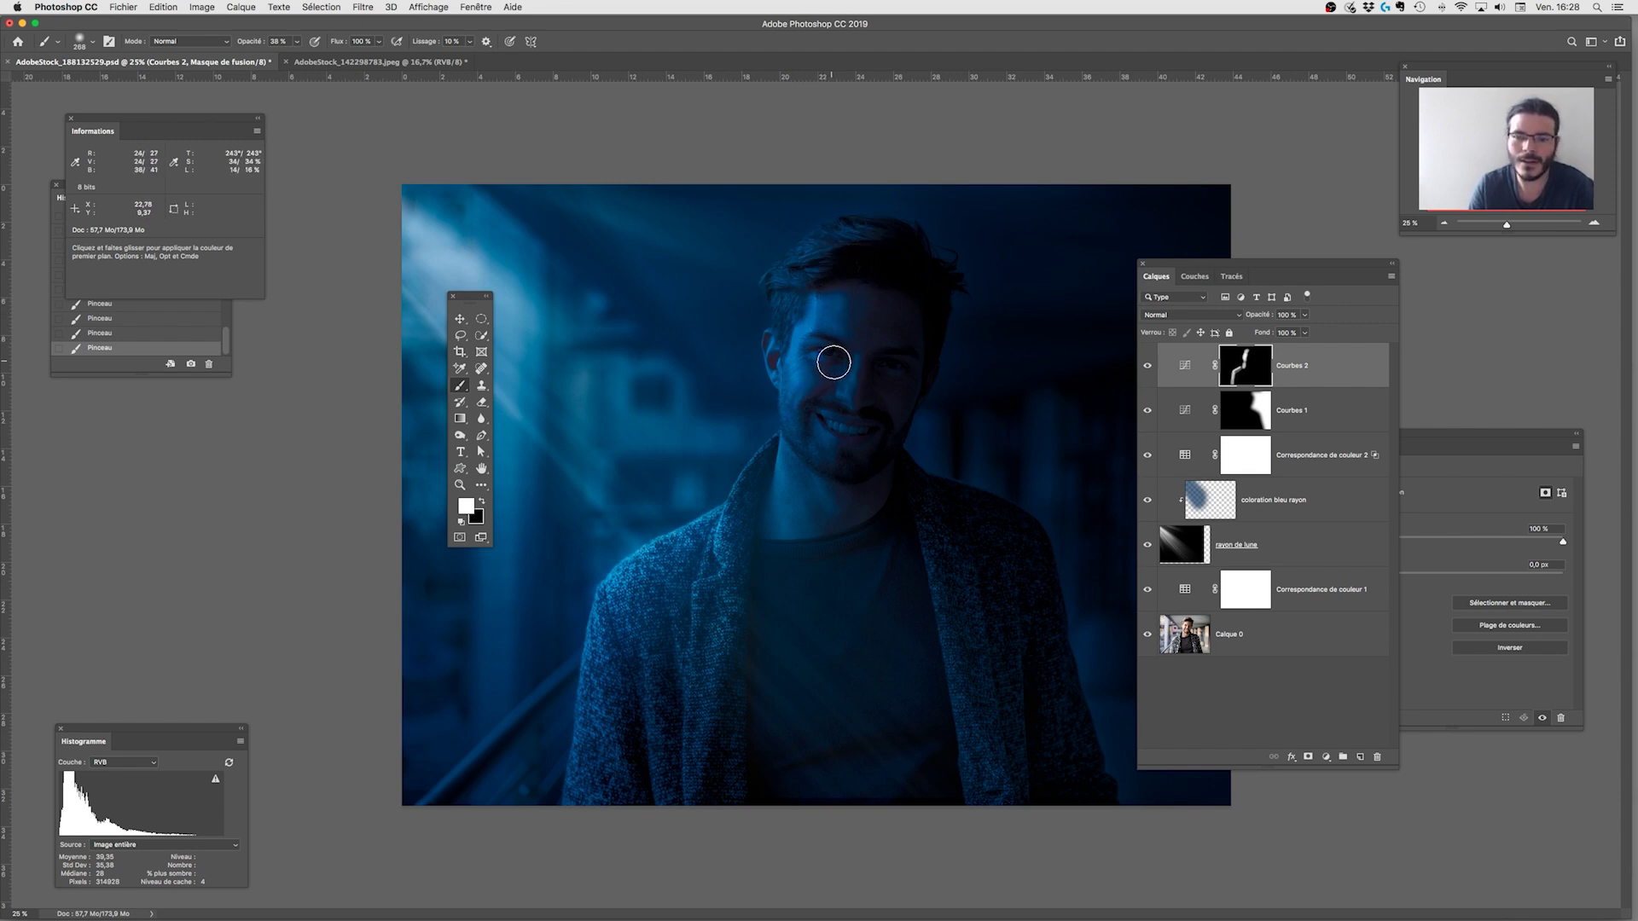
left_click_drag(834, 368, 821, 382)
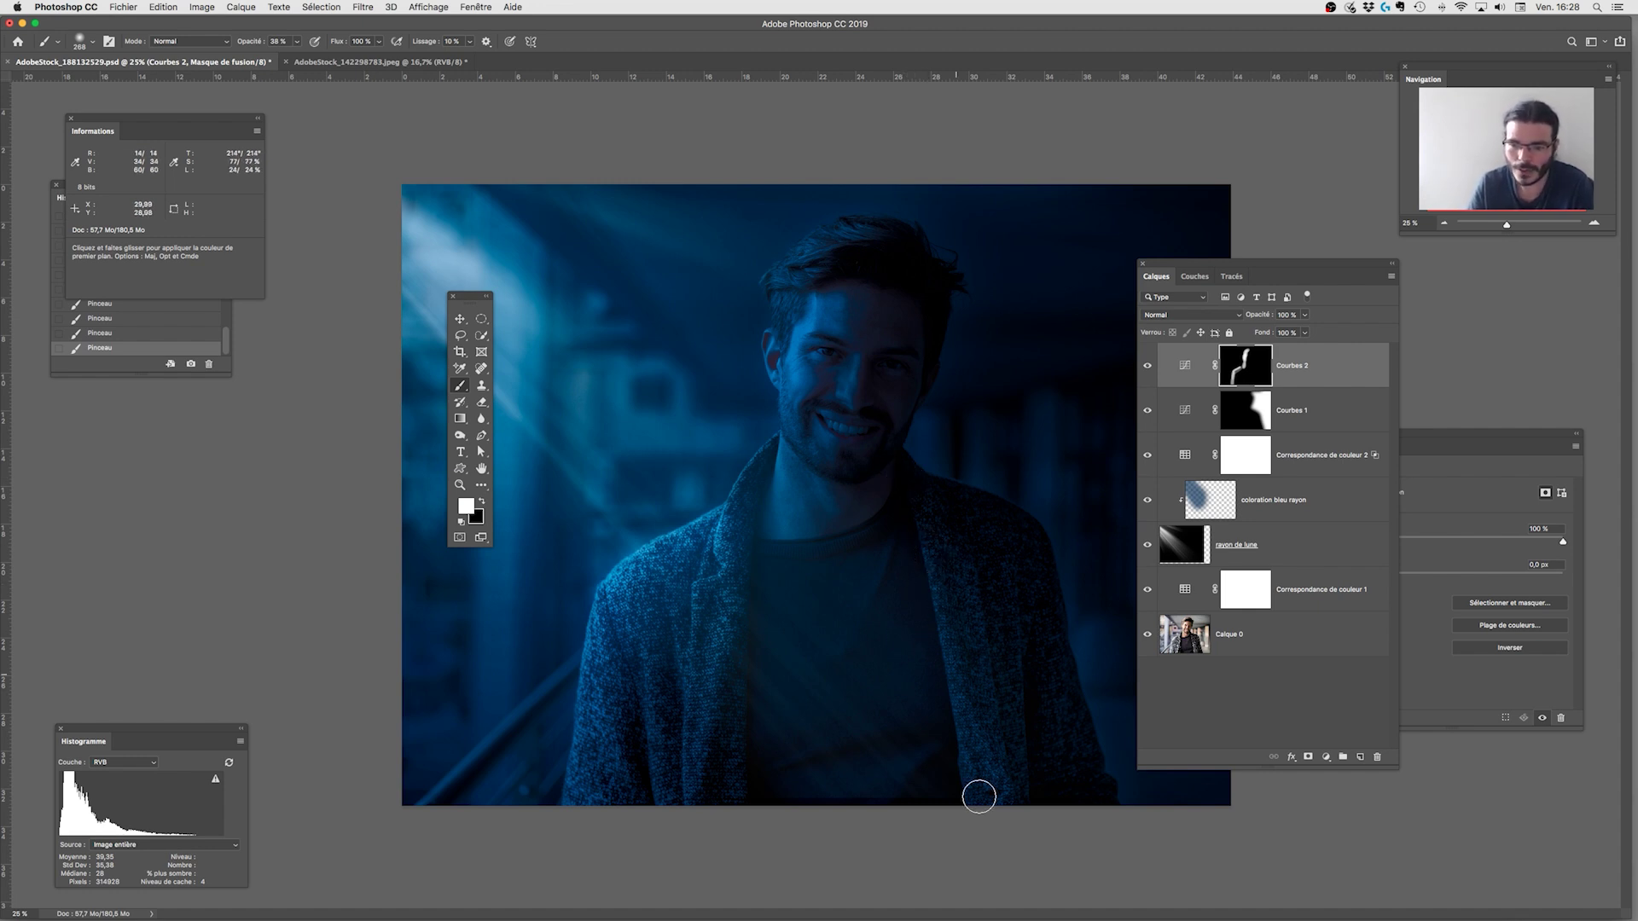
left_click_drag(947, 571, 990, 807)
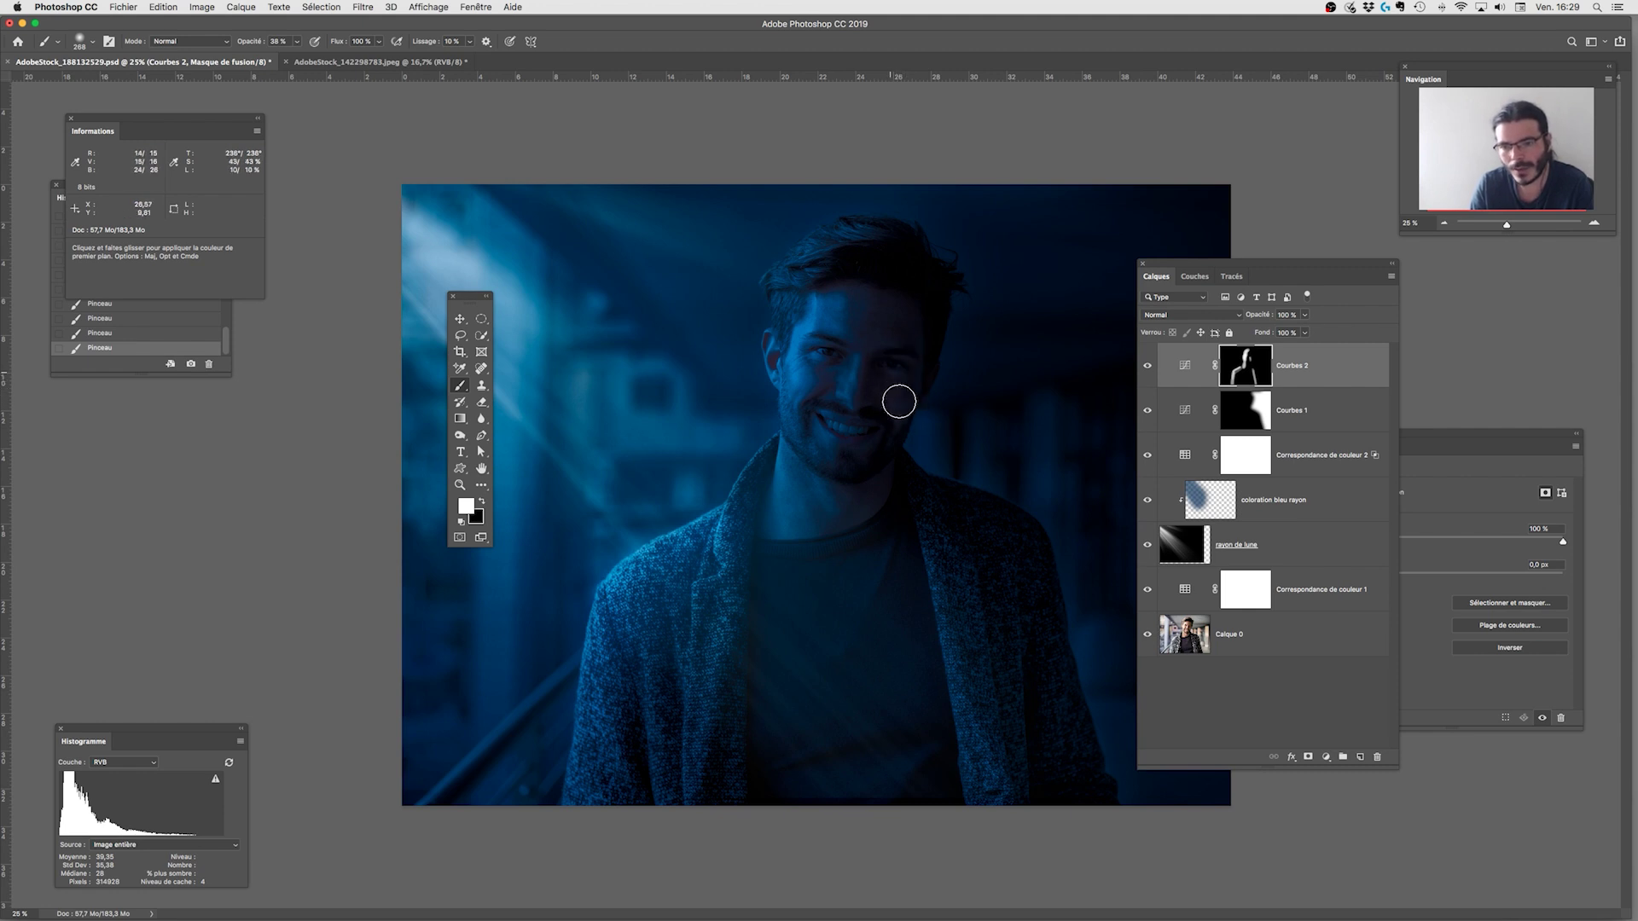
left_click(1147, 367)
left_click(1148, 366)
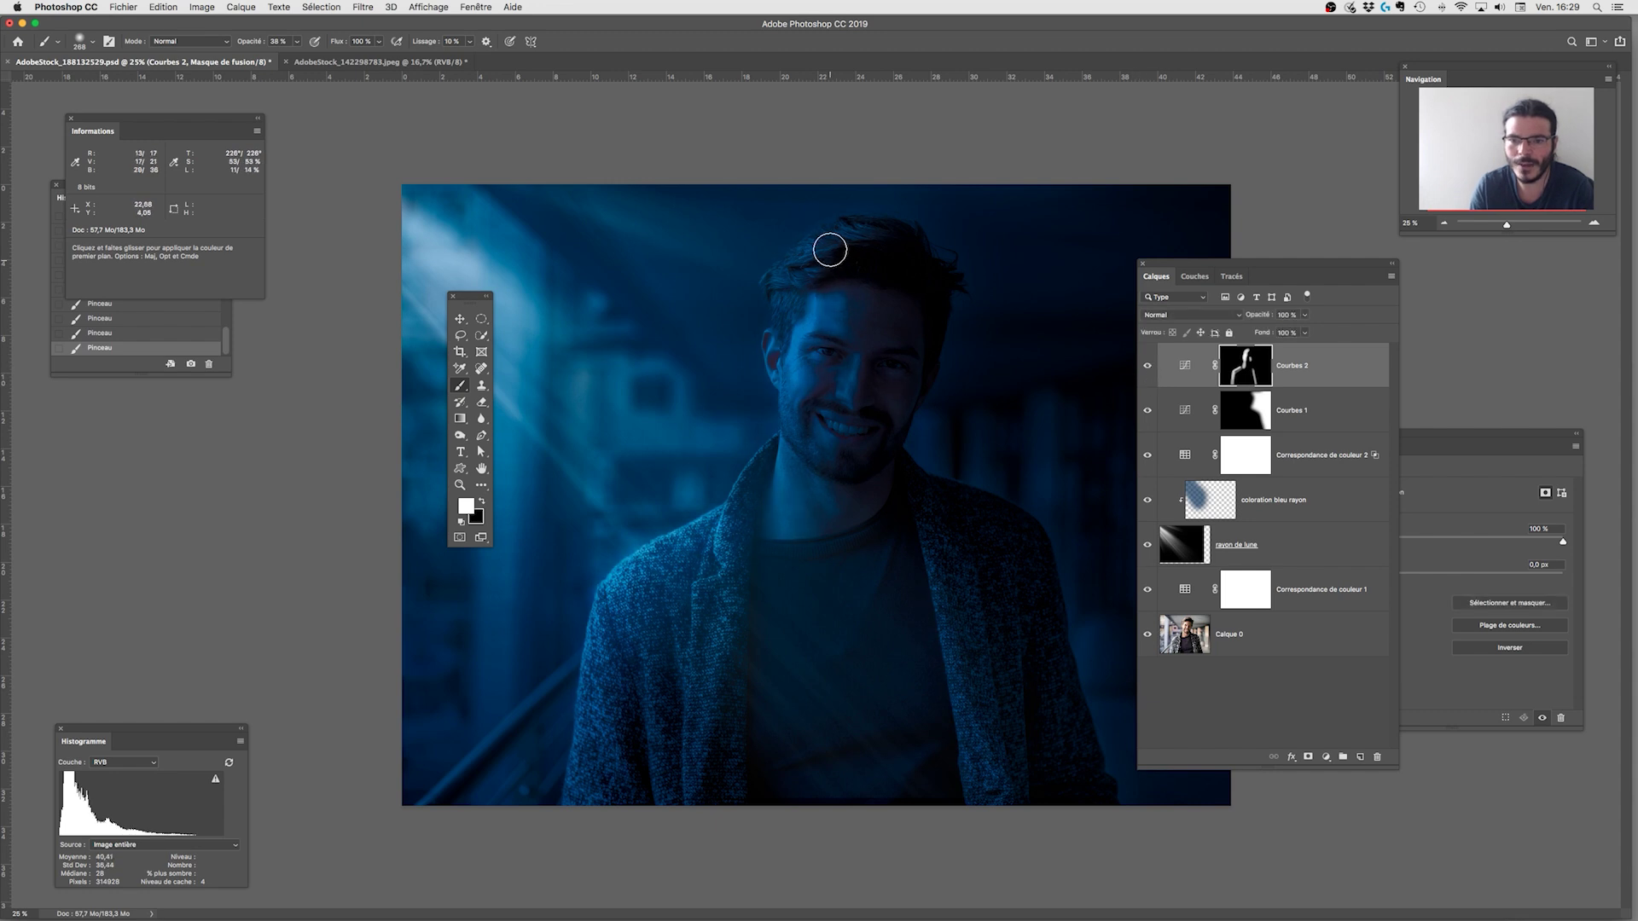
Add a third Curves adjustment layer above Courbes 2.
key("z")
left_click_drag(787, 567, 691, 589)
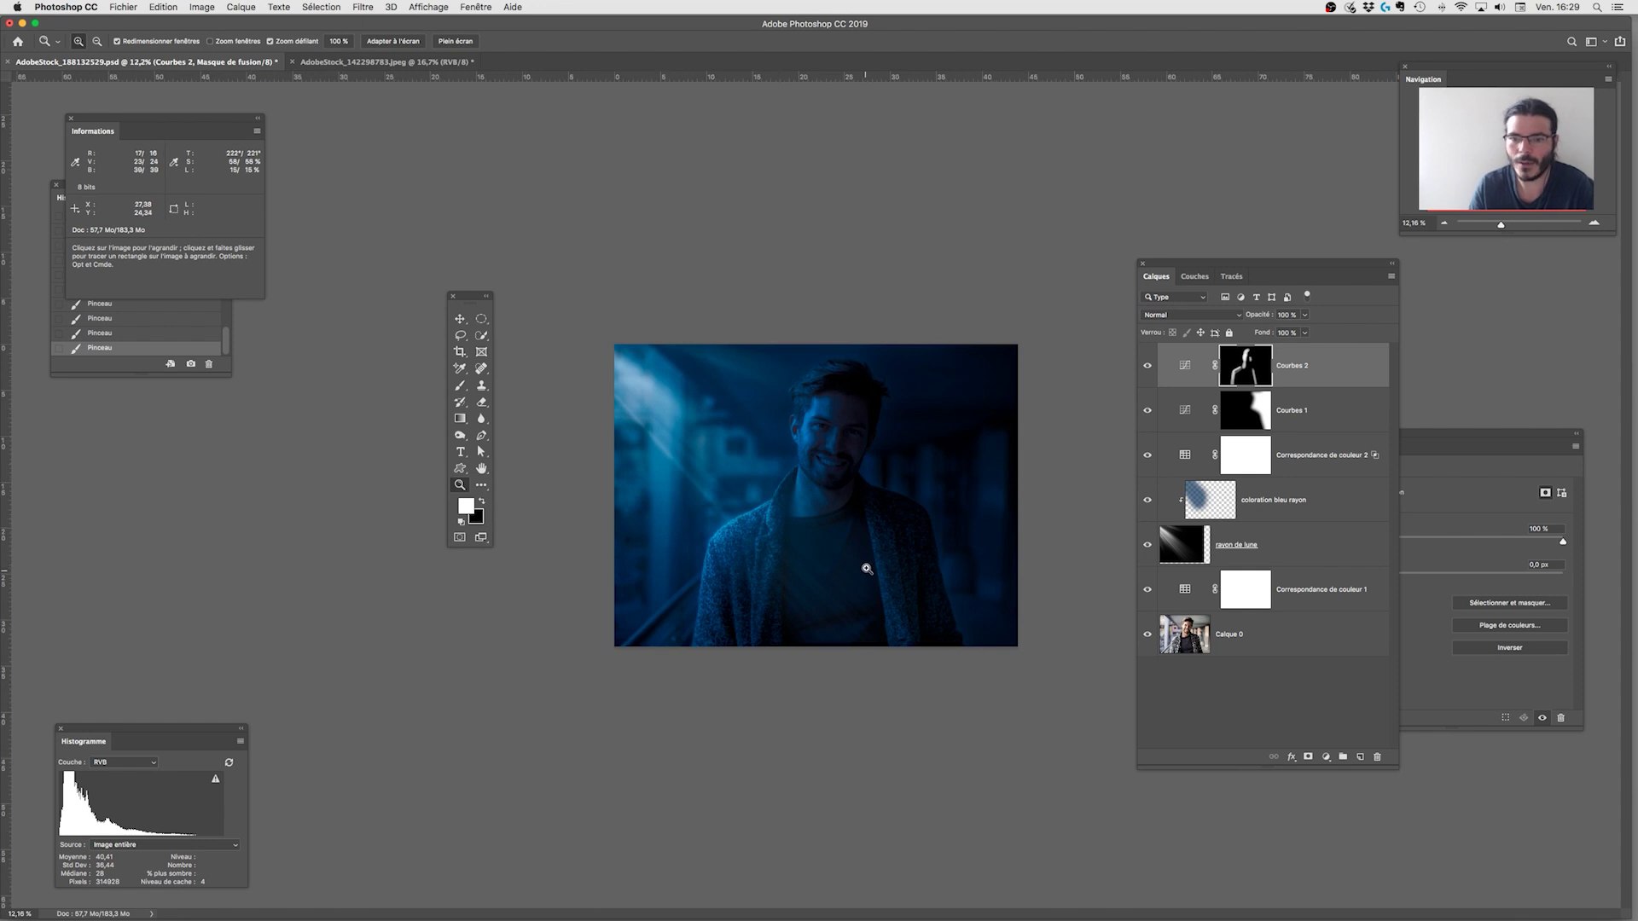
left_click_drag(953, 565, 987, 566)
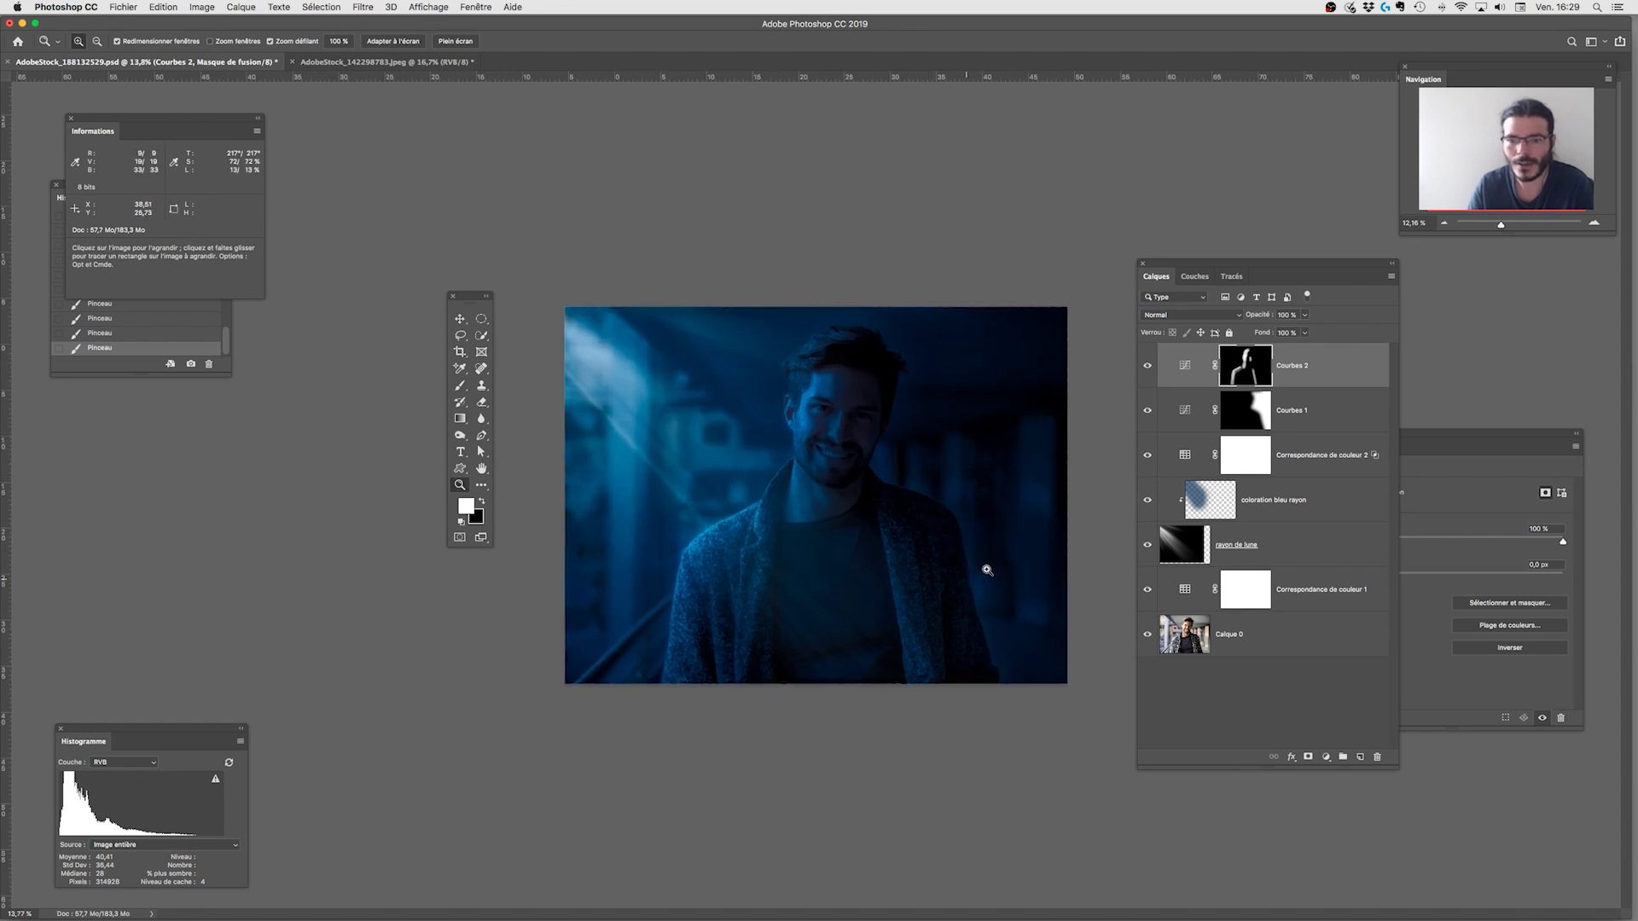
left_click(1325, 758)
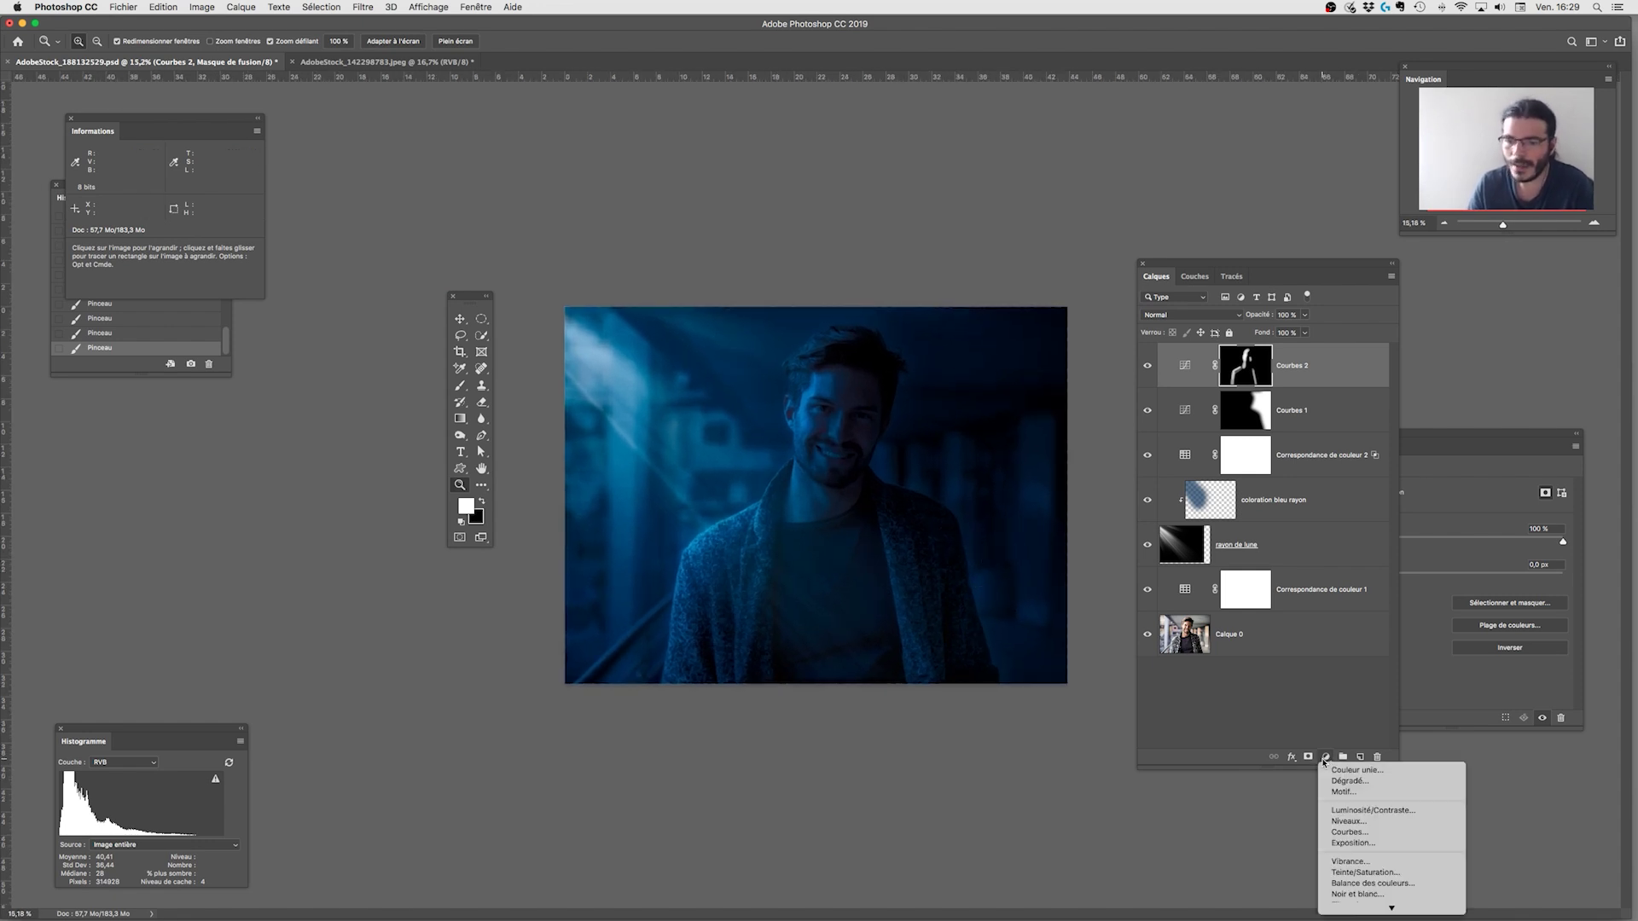
mouse_move(1370, 908)
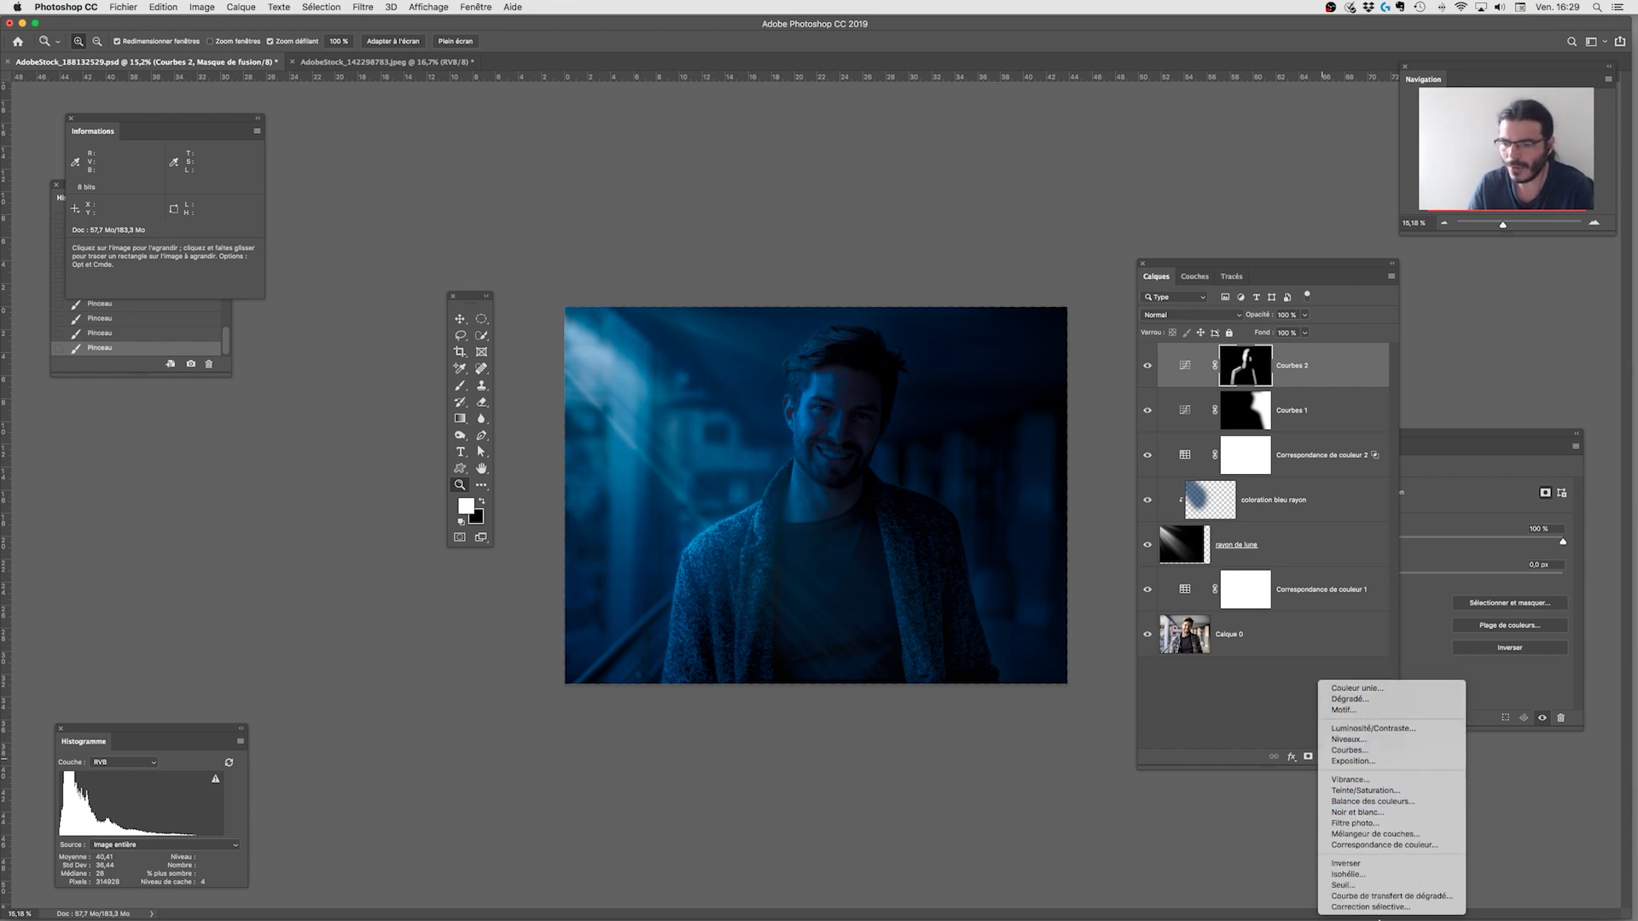
left_click(1356, 750)
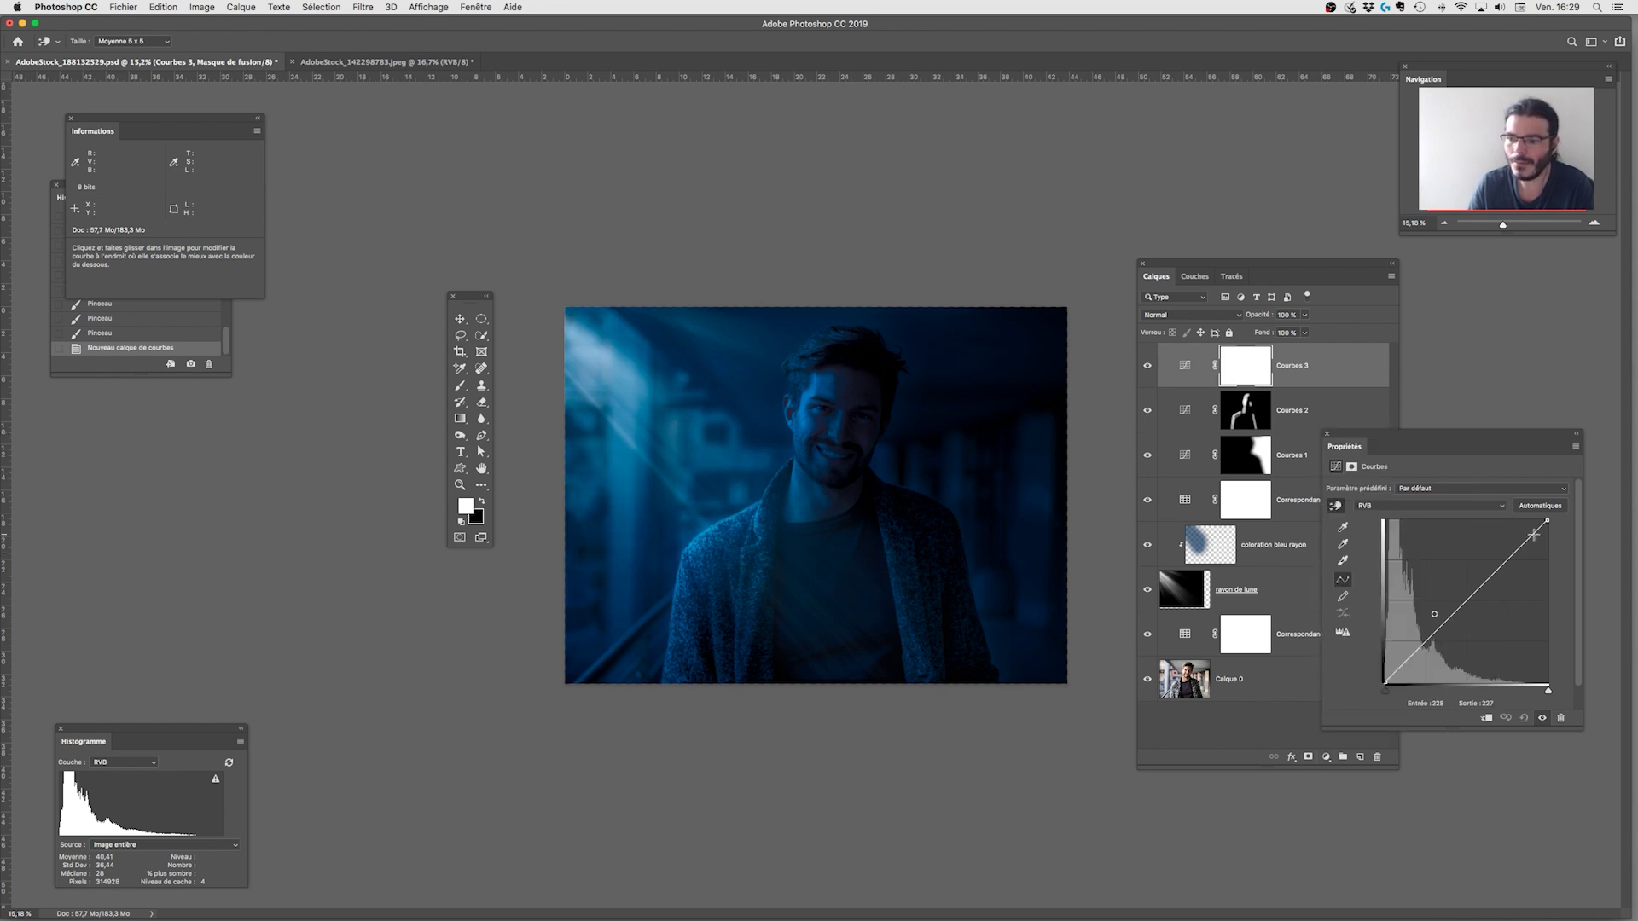
Add contrast on the Courbes 3 RGB curve with a highlight point at input 209, output 217 and a shadow point at input 23, output 22.
left_click_drag(1548, 521, 1543, 519)
mouse_move(1385, 691)
left_mouse_down()
mouse_move(1399, 691)
mouse_move(1383, 683)
left_mouse_up()
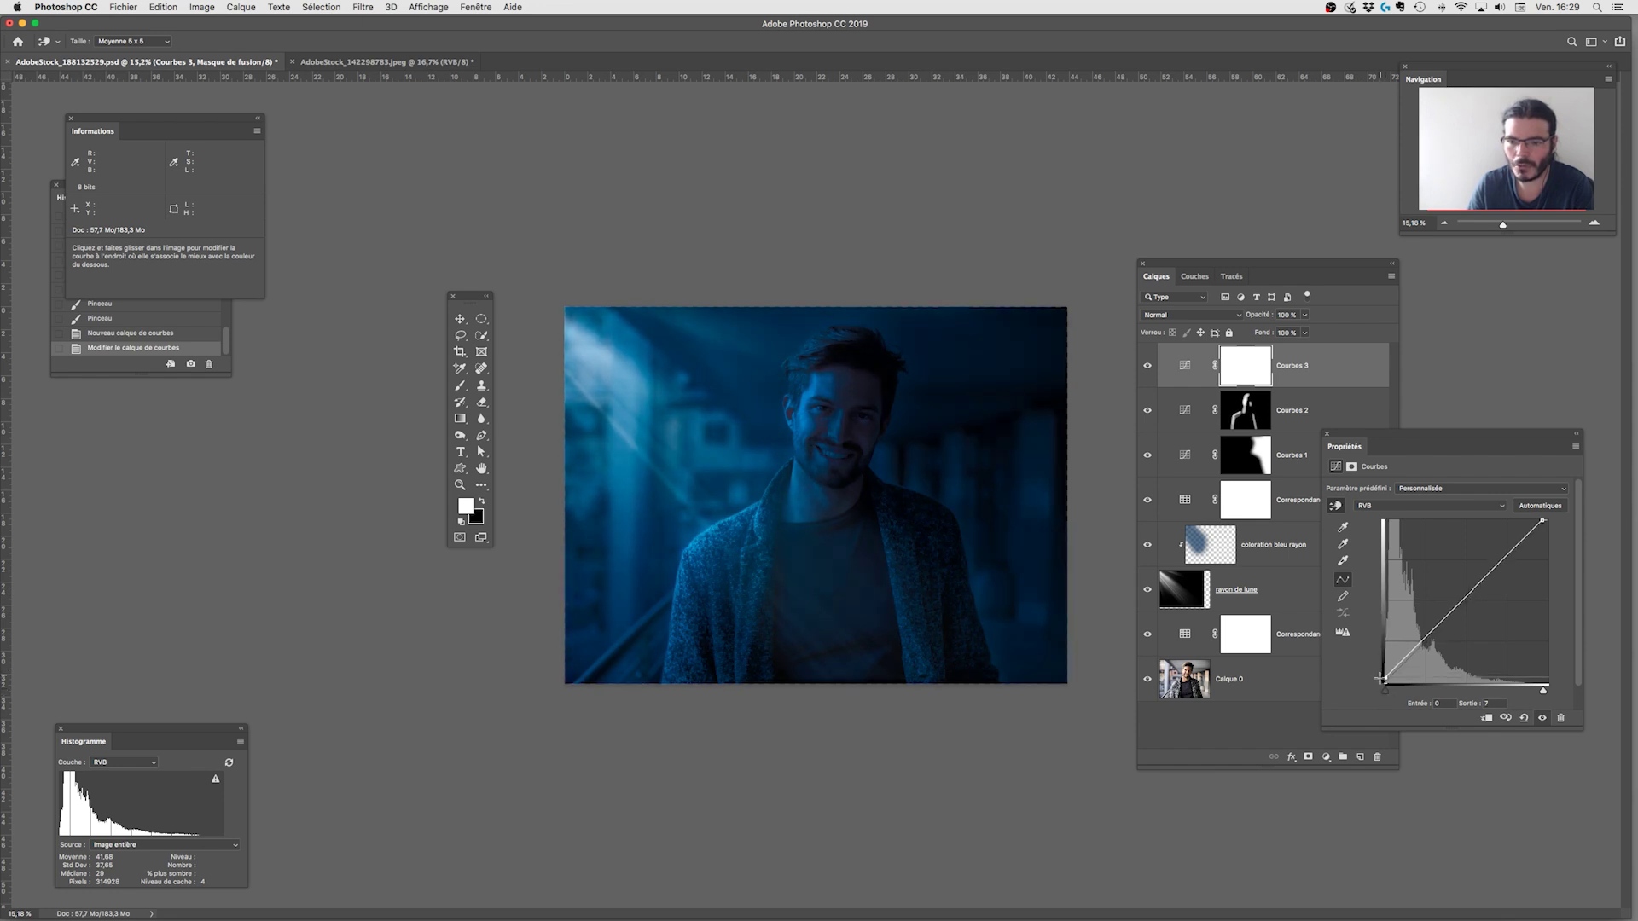
left_click_drag(1543, 519, 1518, 543)
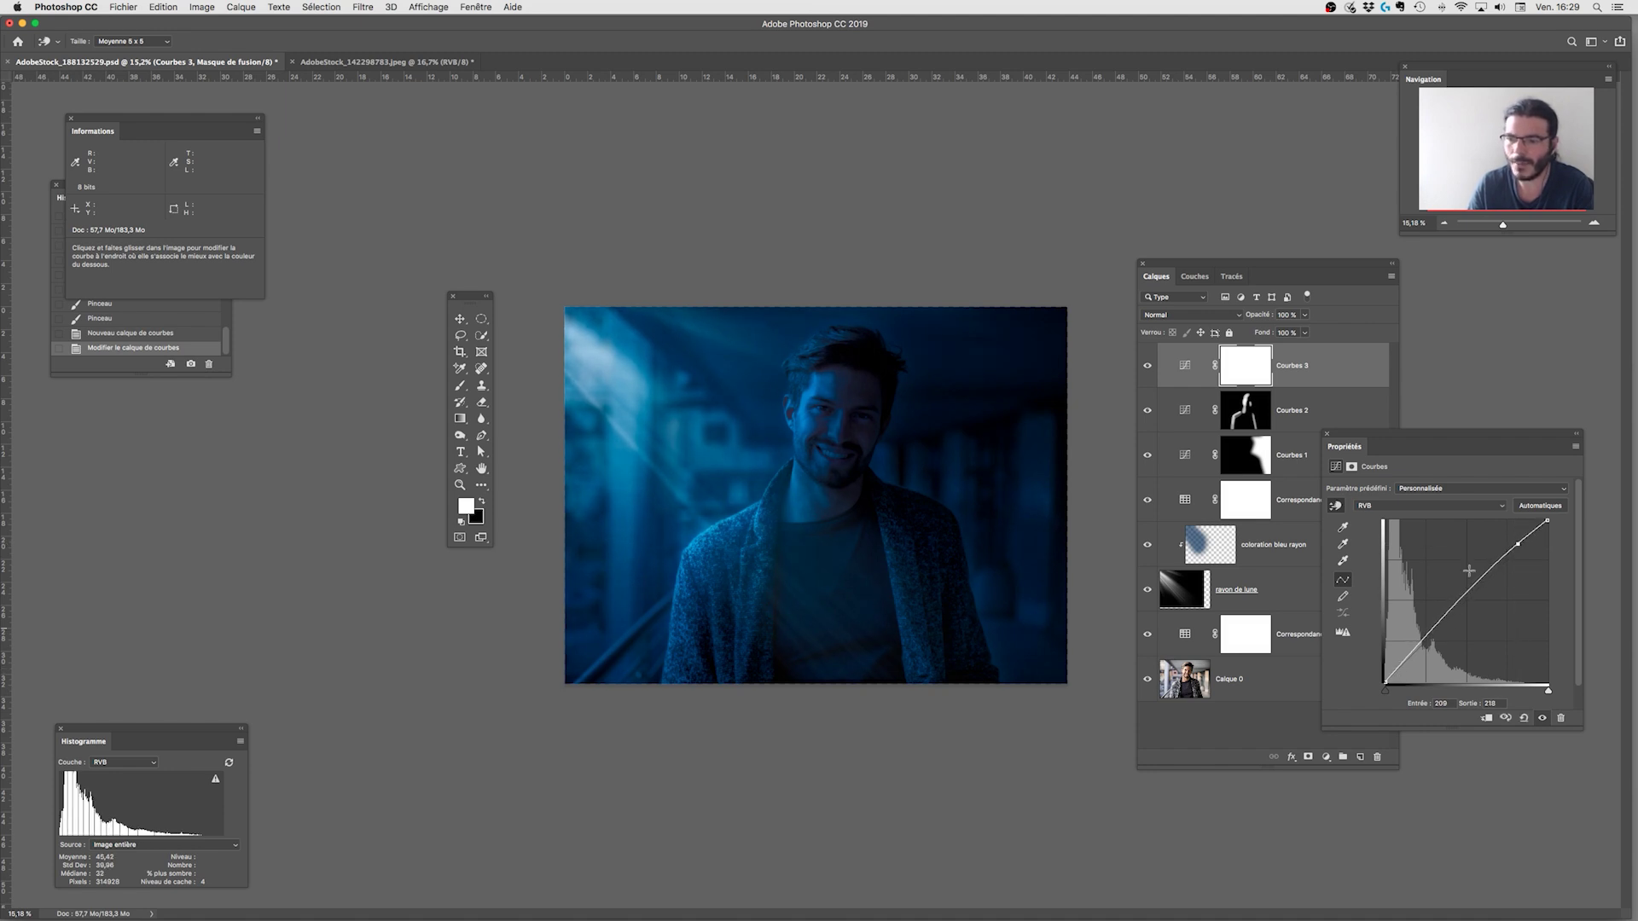
left_click(1400, 666)
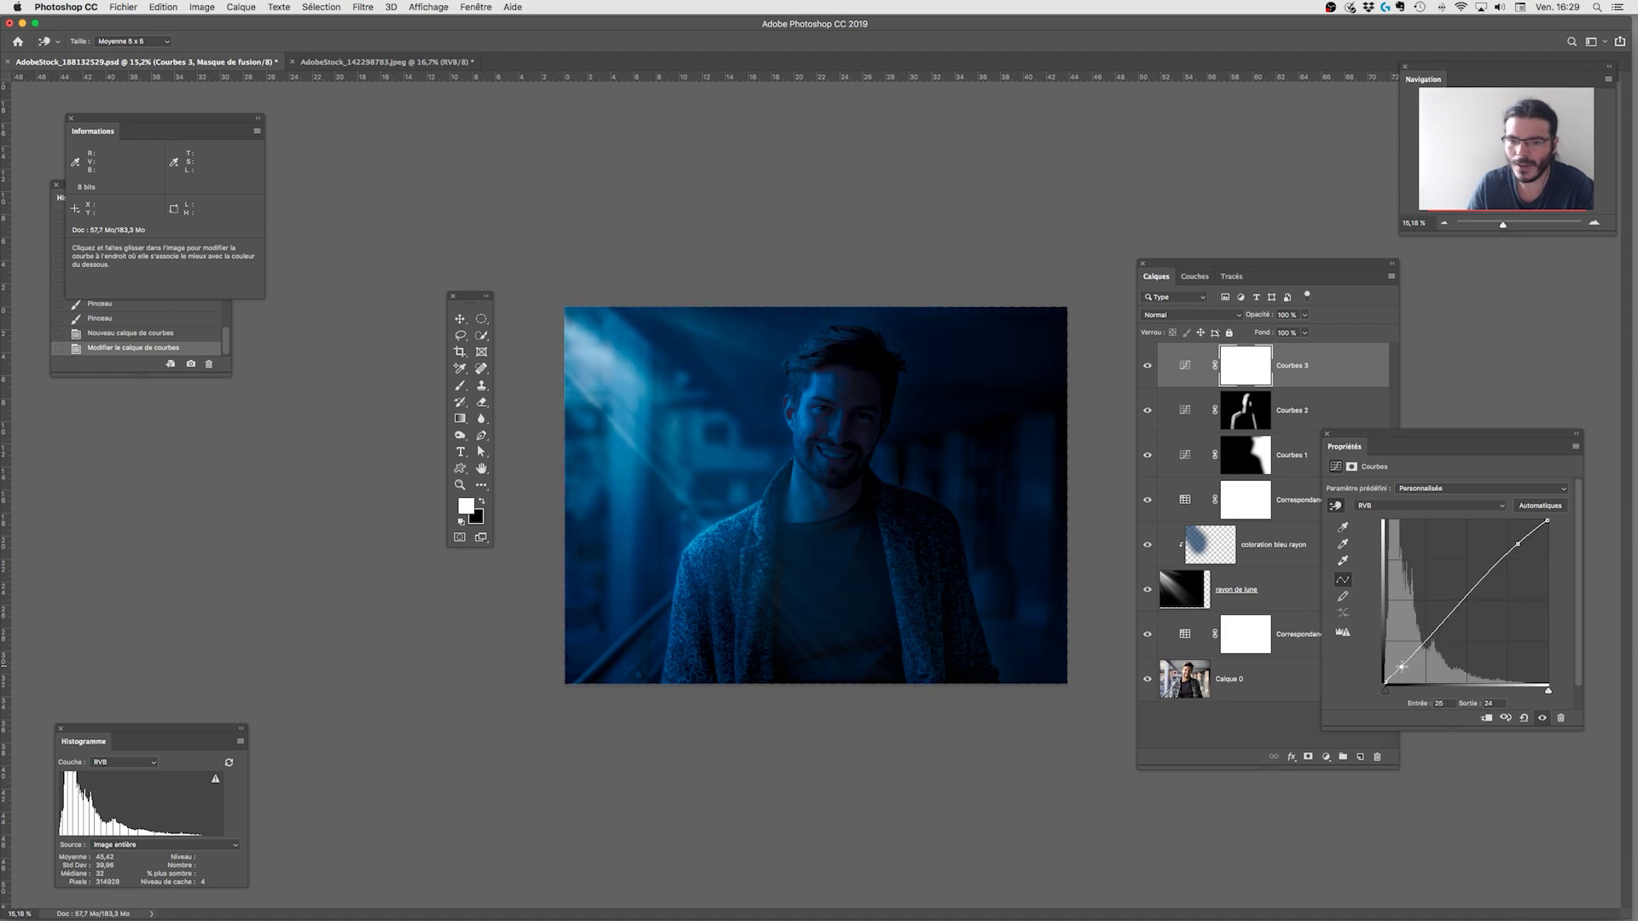
left_click_drag(1400, 666, 1400, 668)
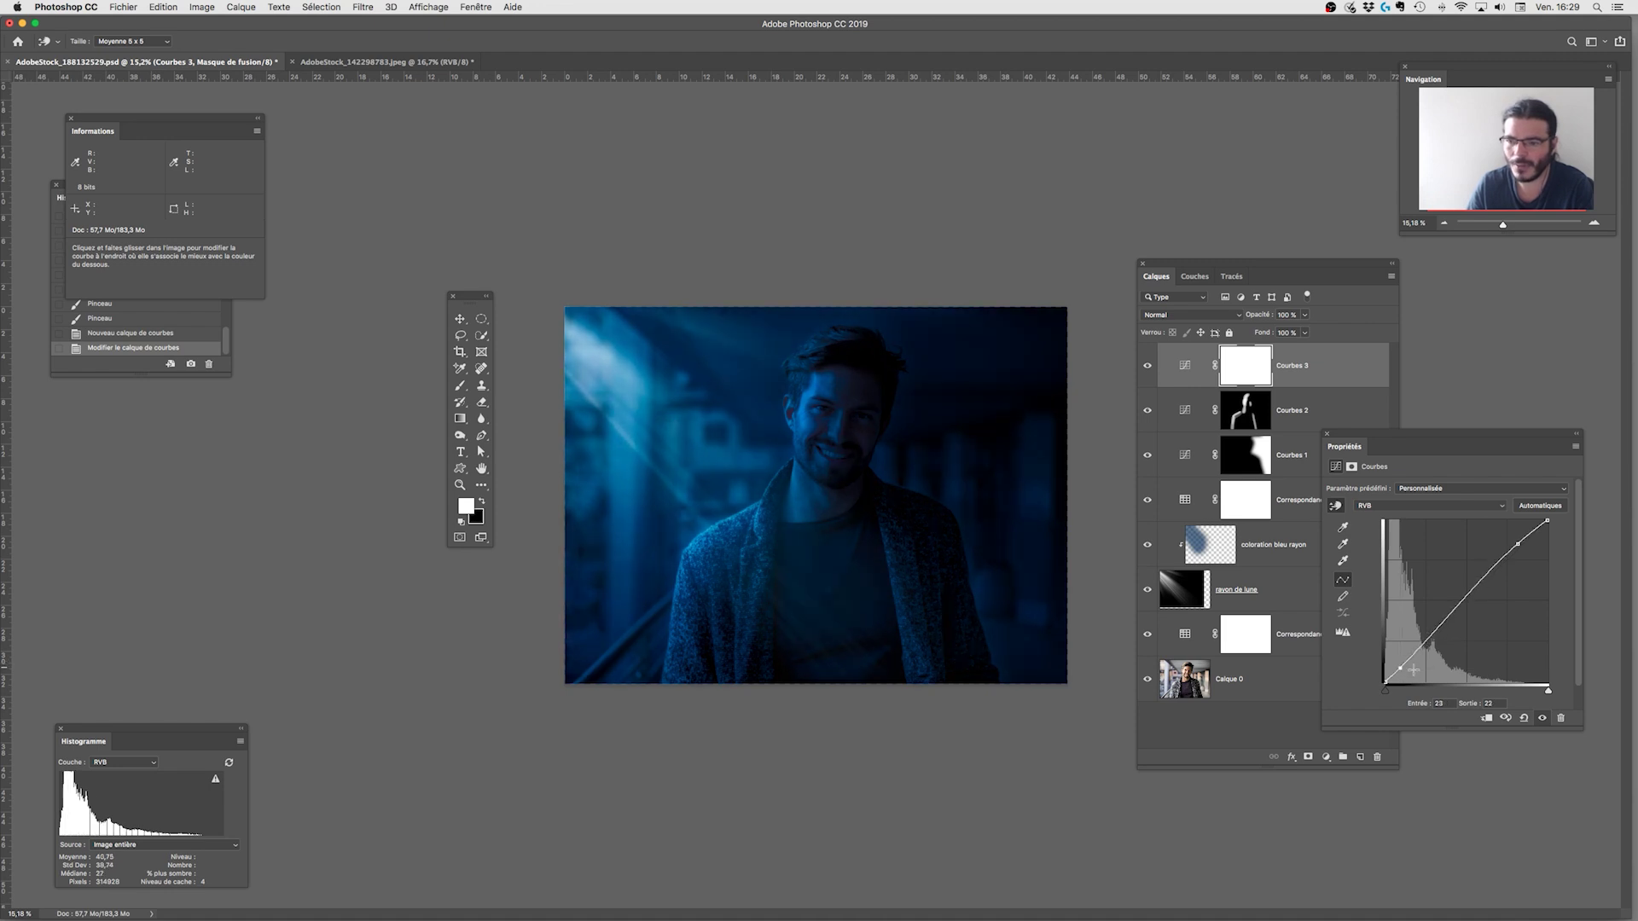
left_click(1518, 545)
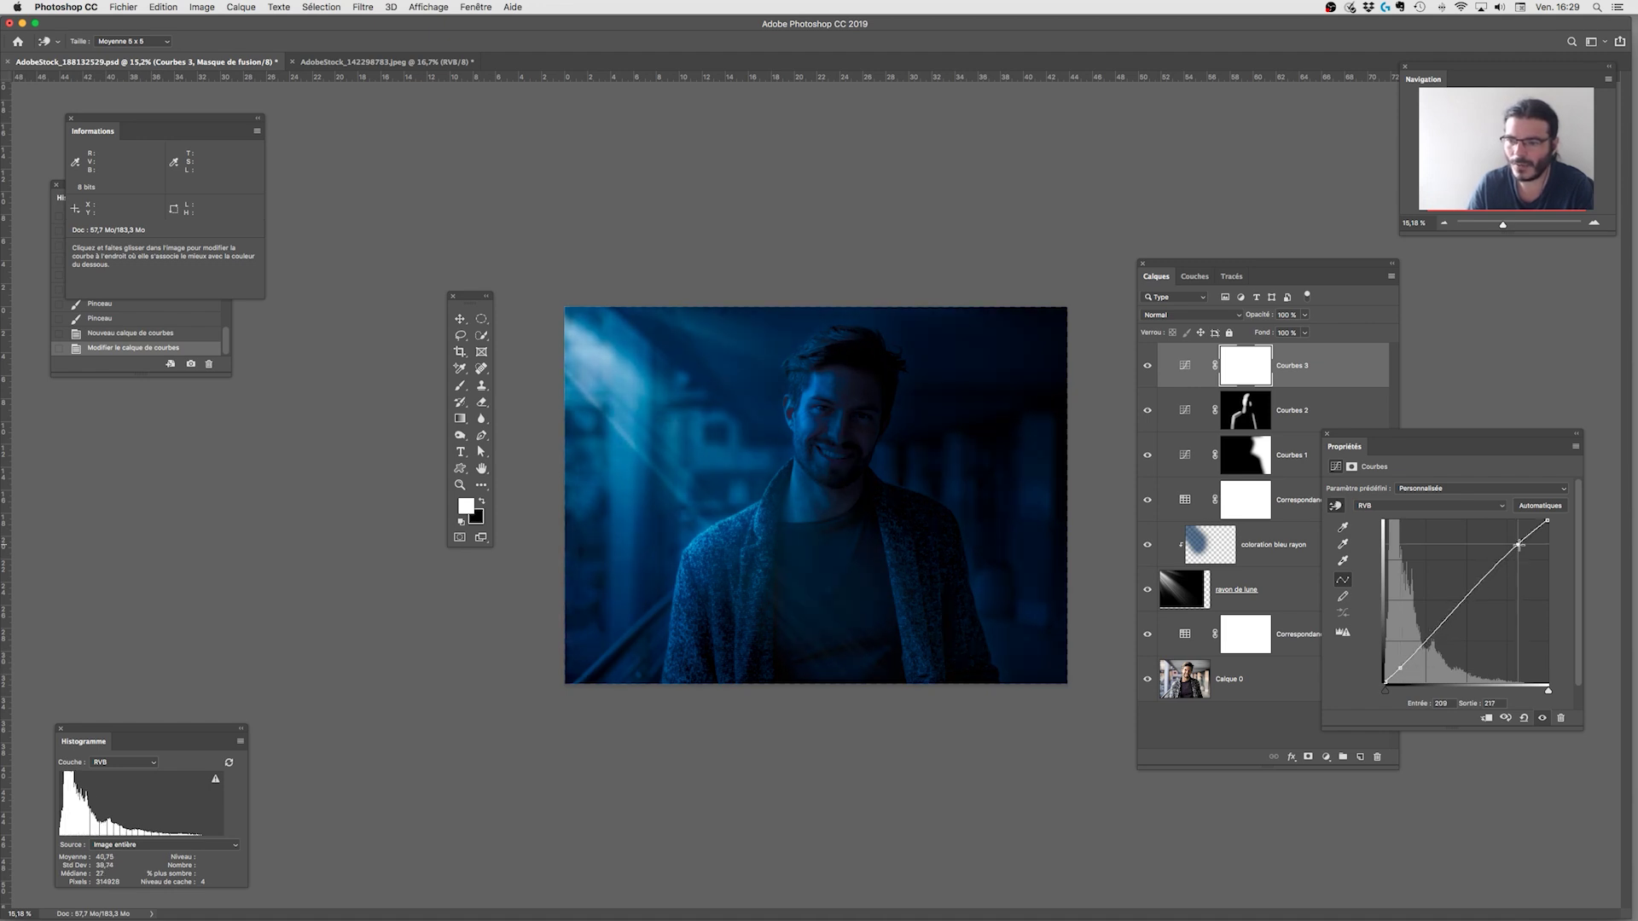
left_click(1147, 367)
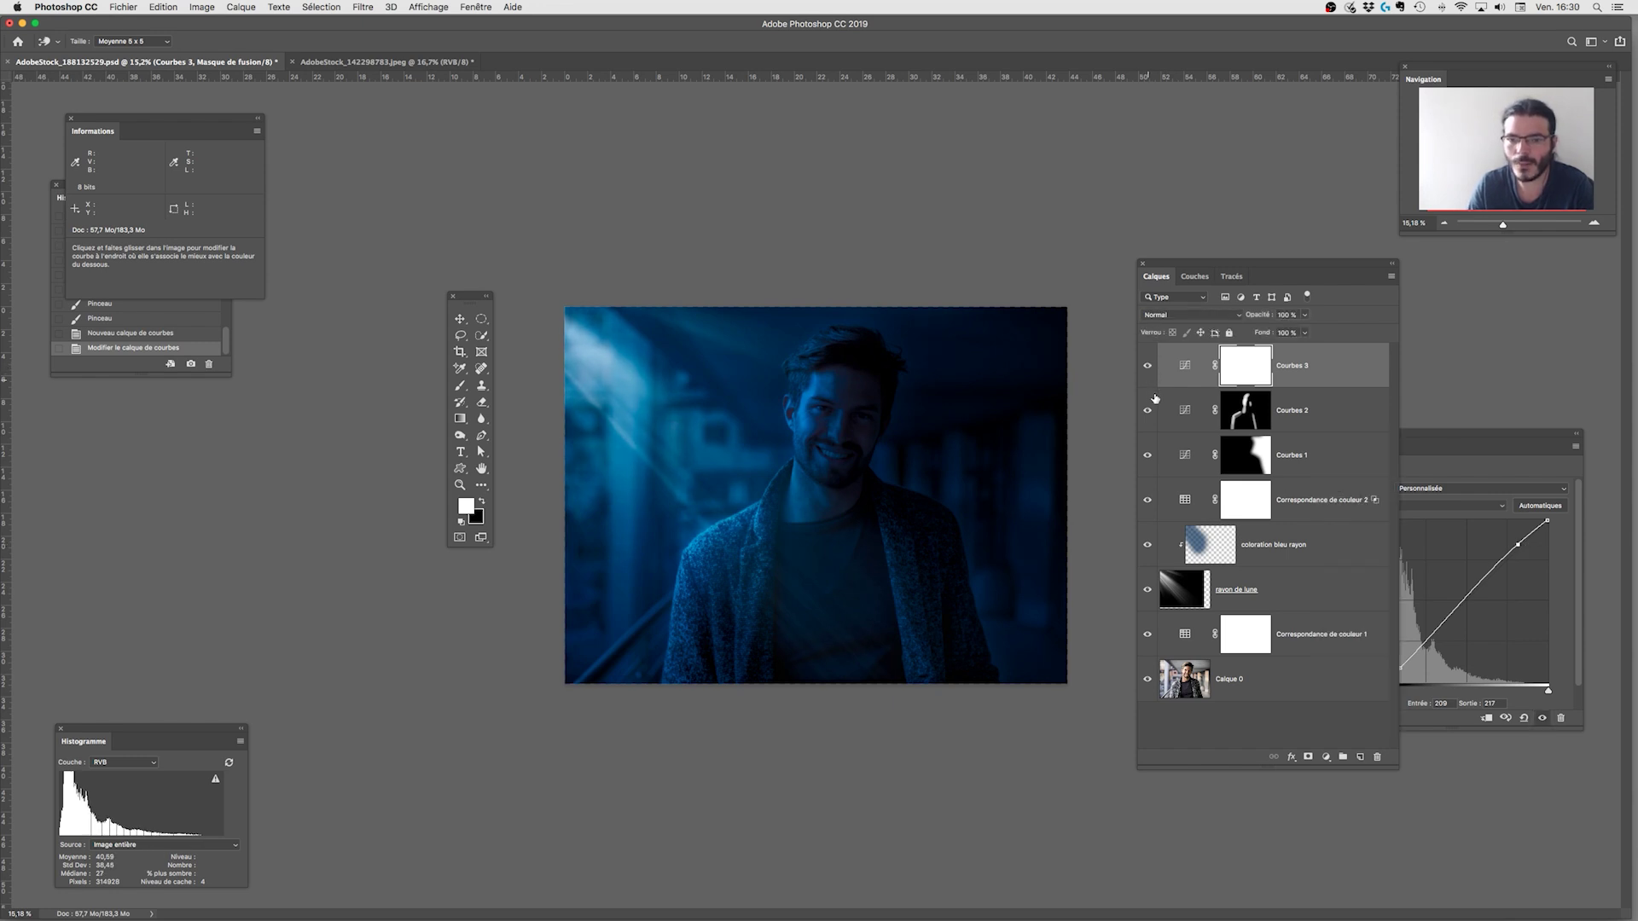
Fine-tune the shadow point of the Courbes 3 curve to input 26, output 22.
left_click(1495, 449)
left_click(1400, 668)
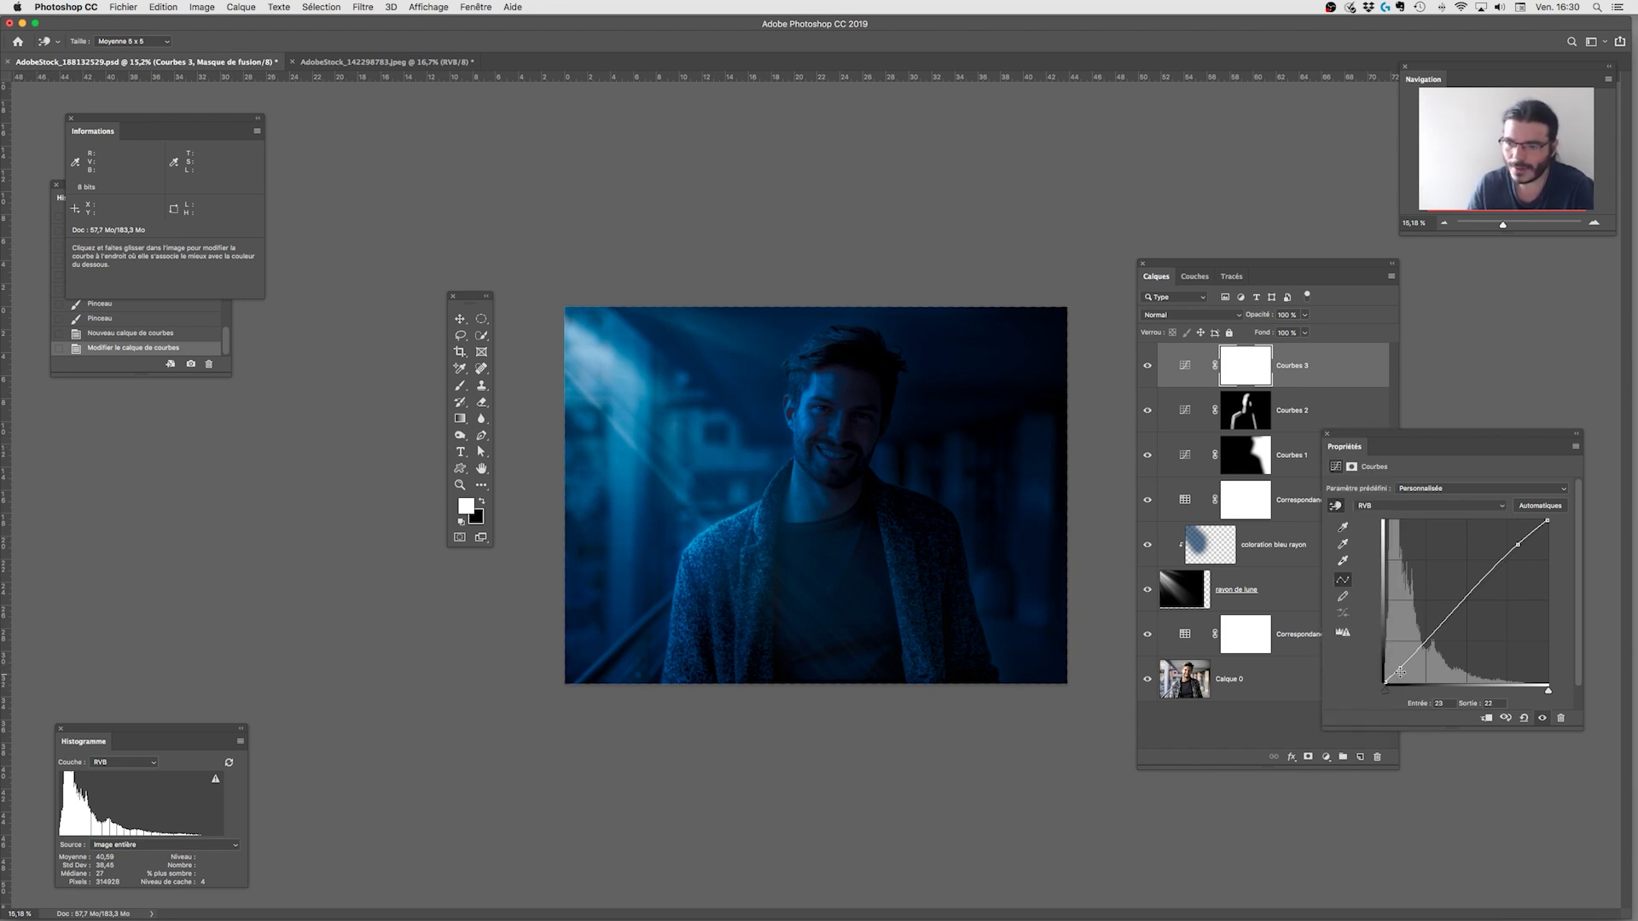
key("Down")
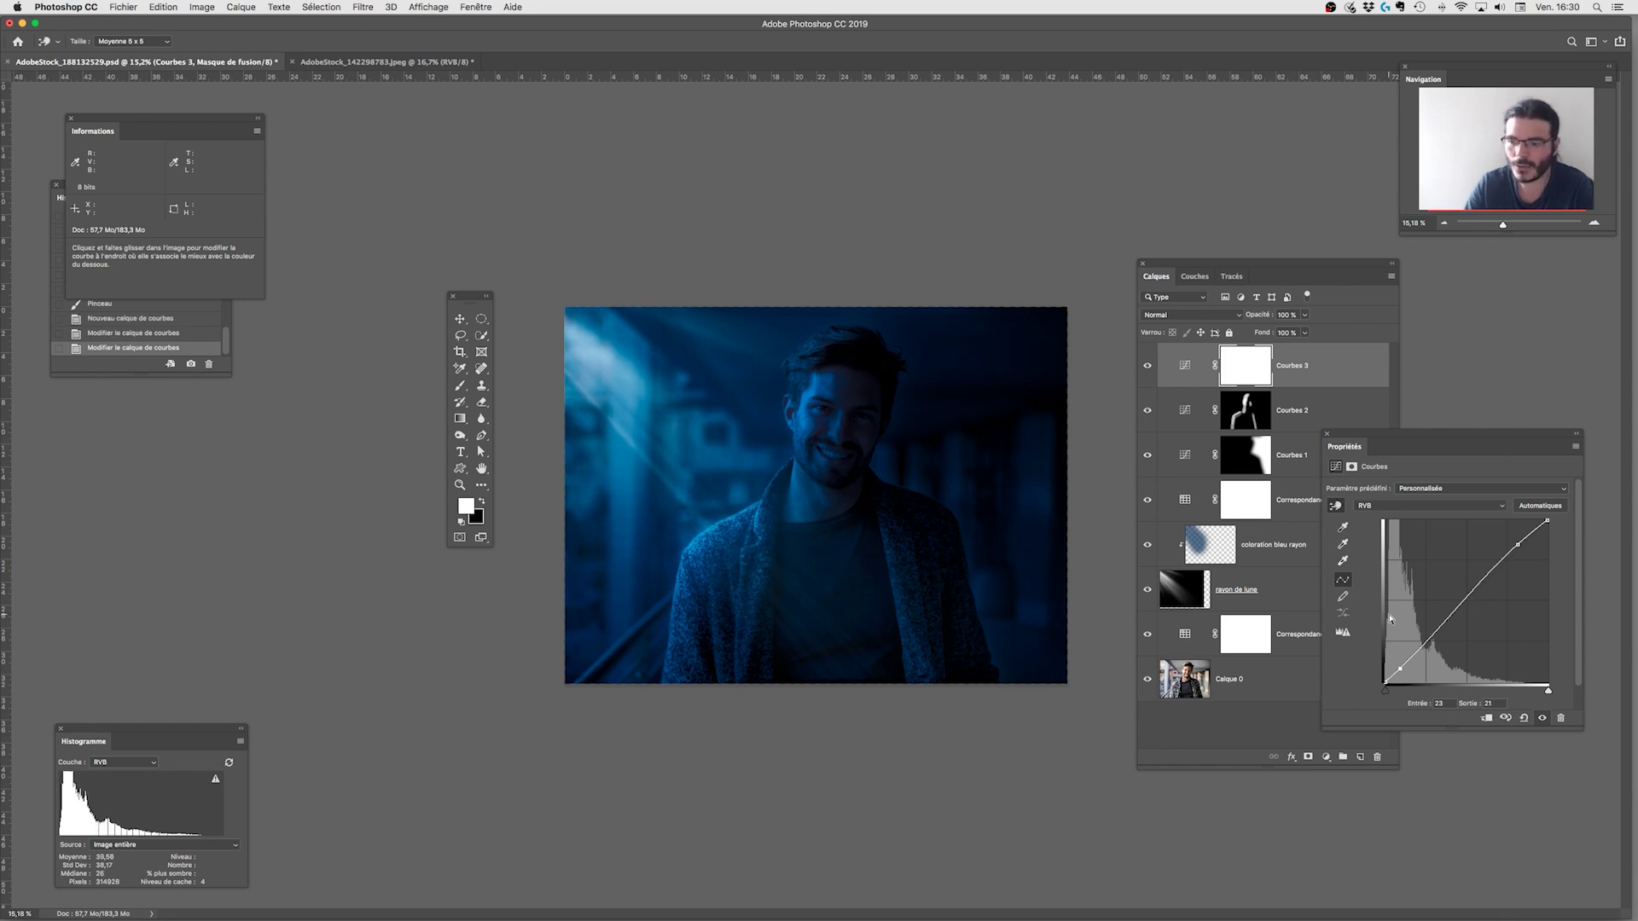
key("Right")
key("Right")
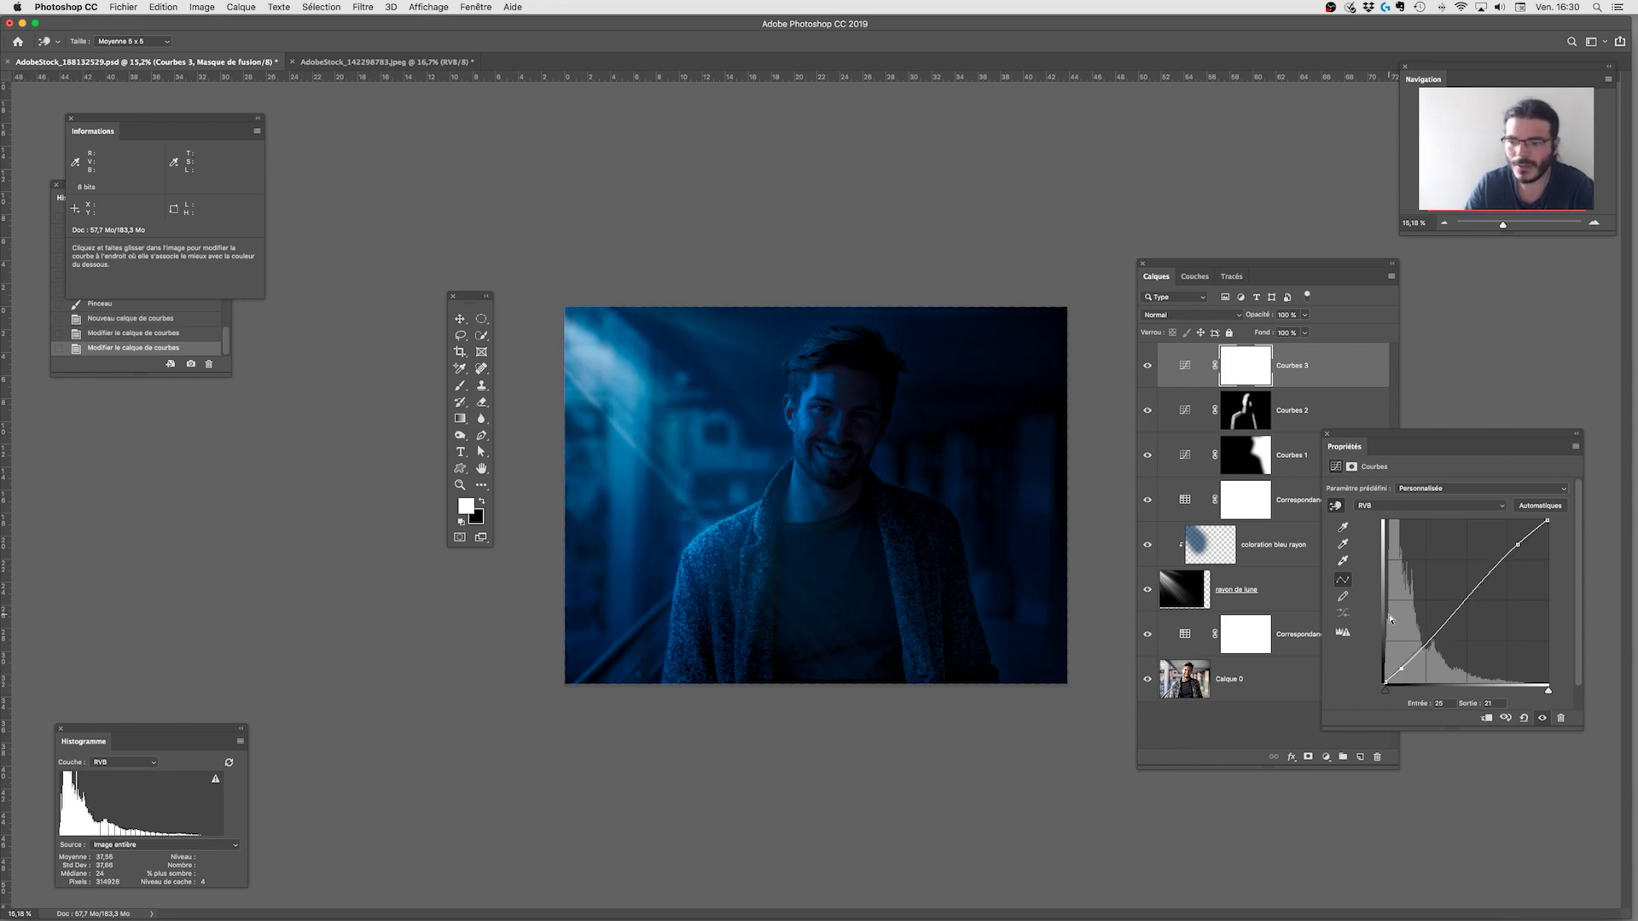
key("Down")
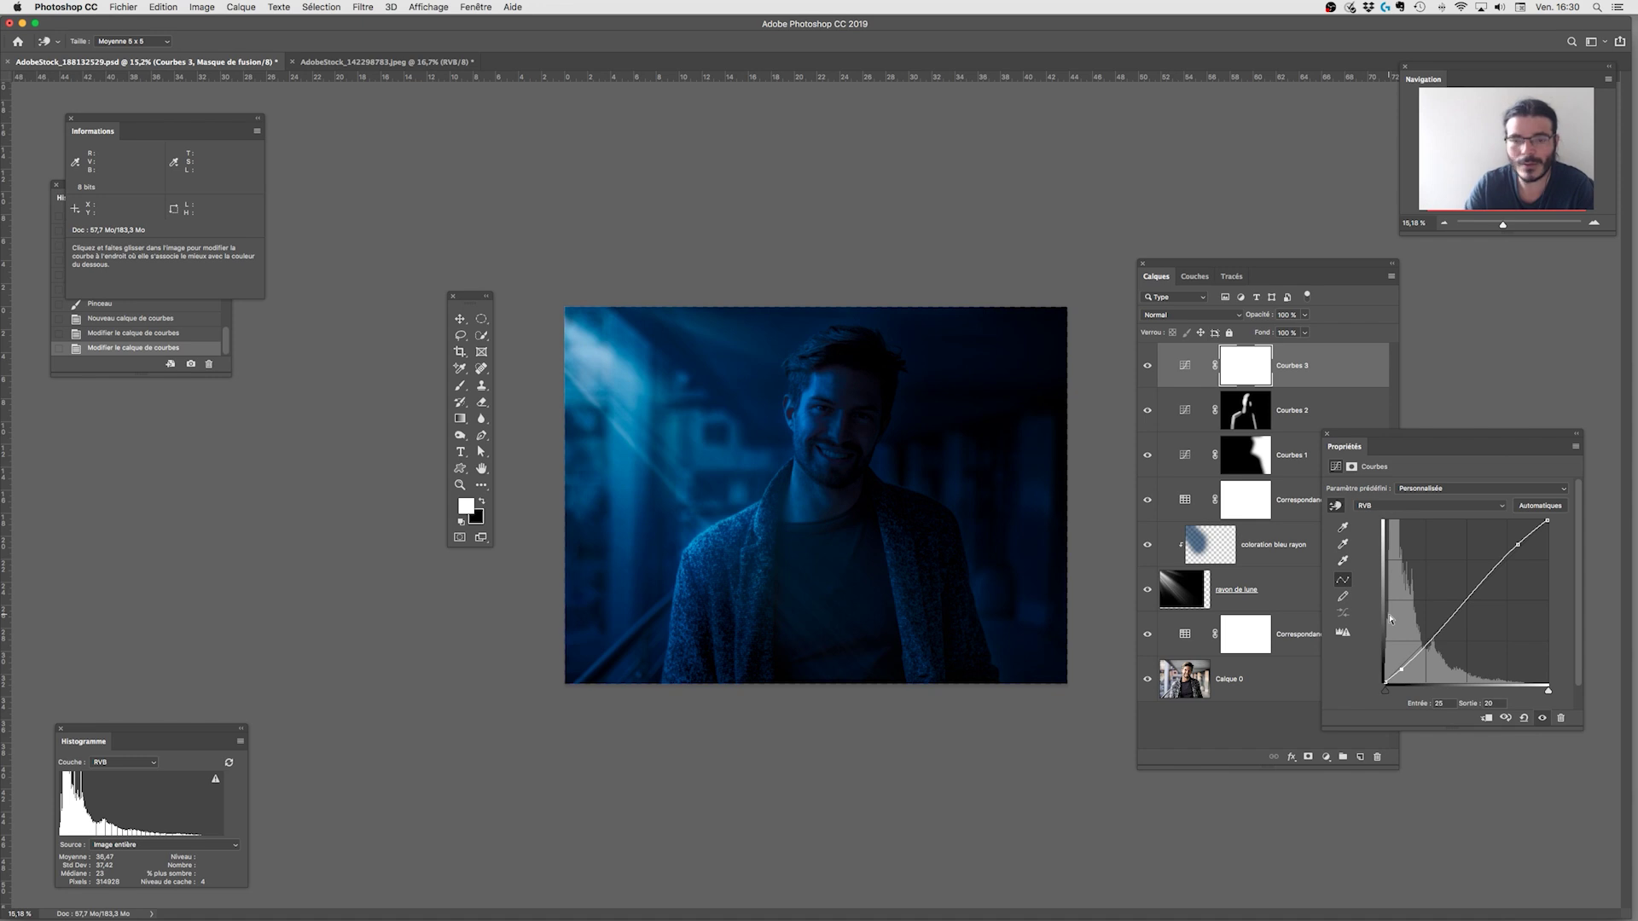
key("Up")
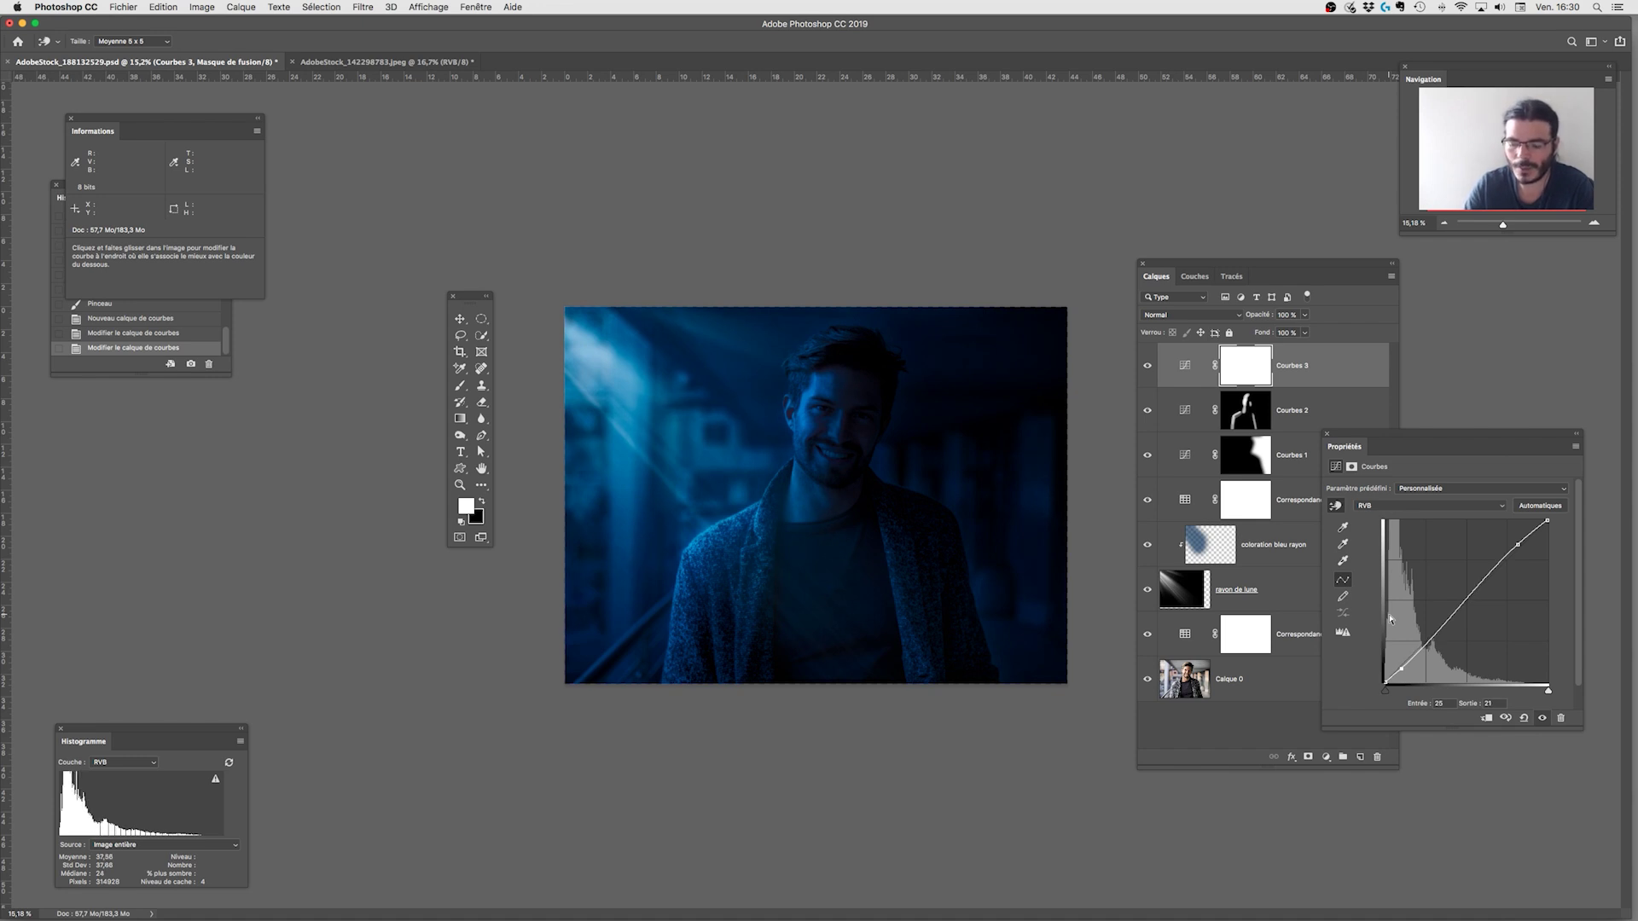
key("Right")
key("Left")
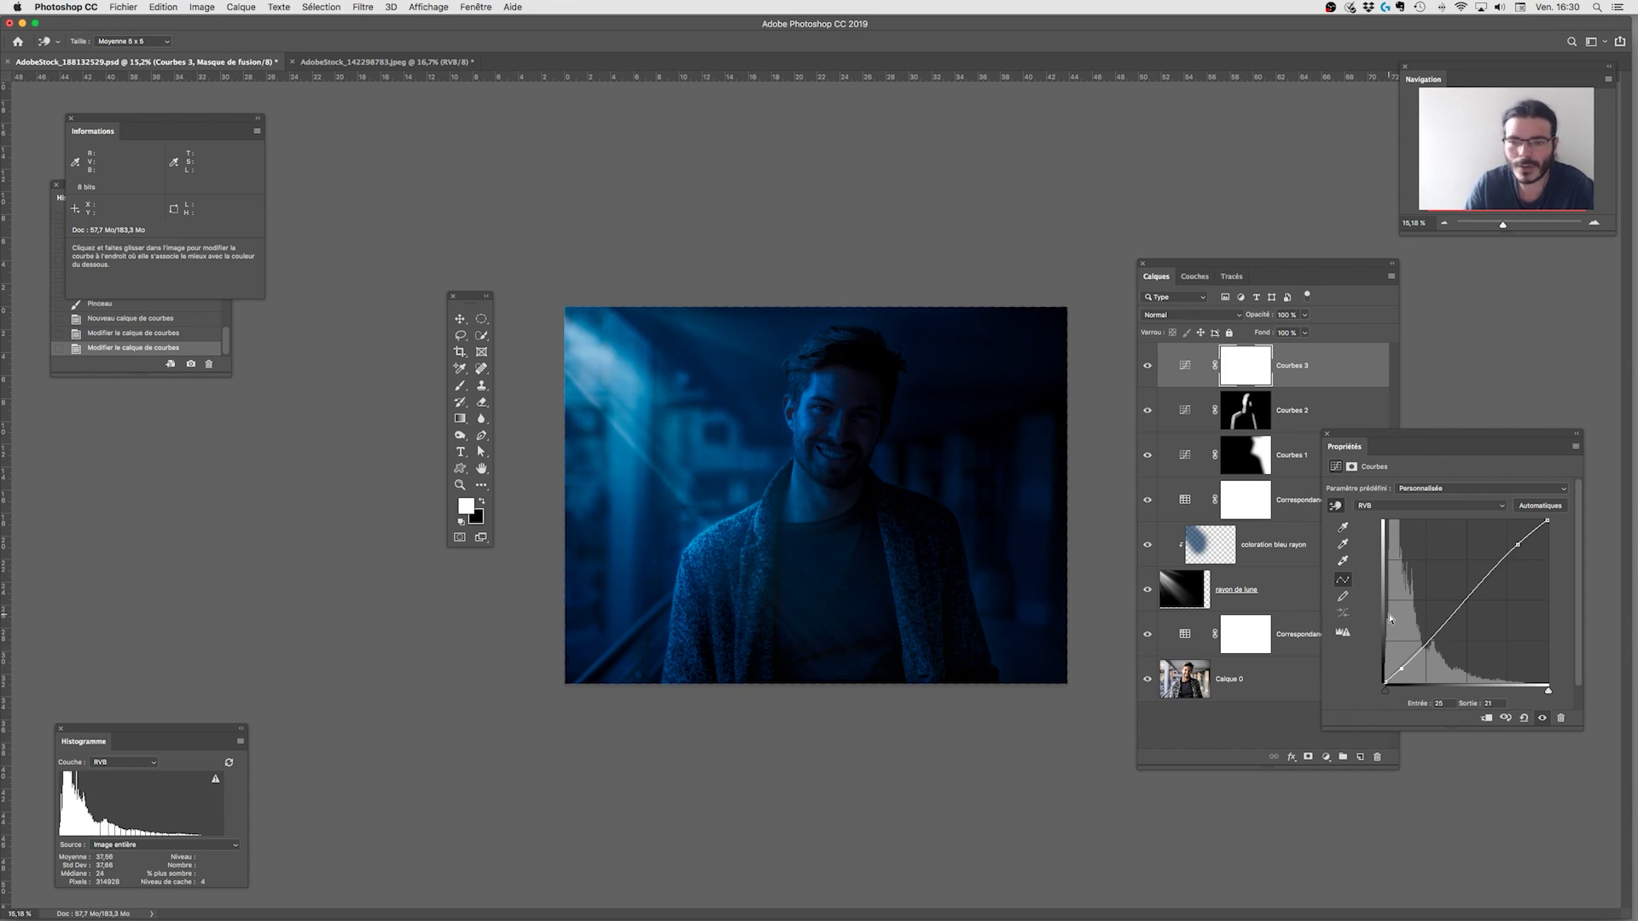
key("Right")
key("Up")
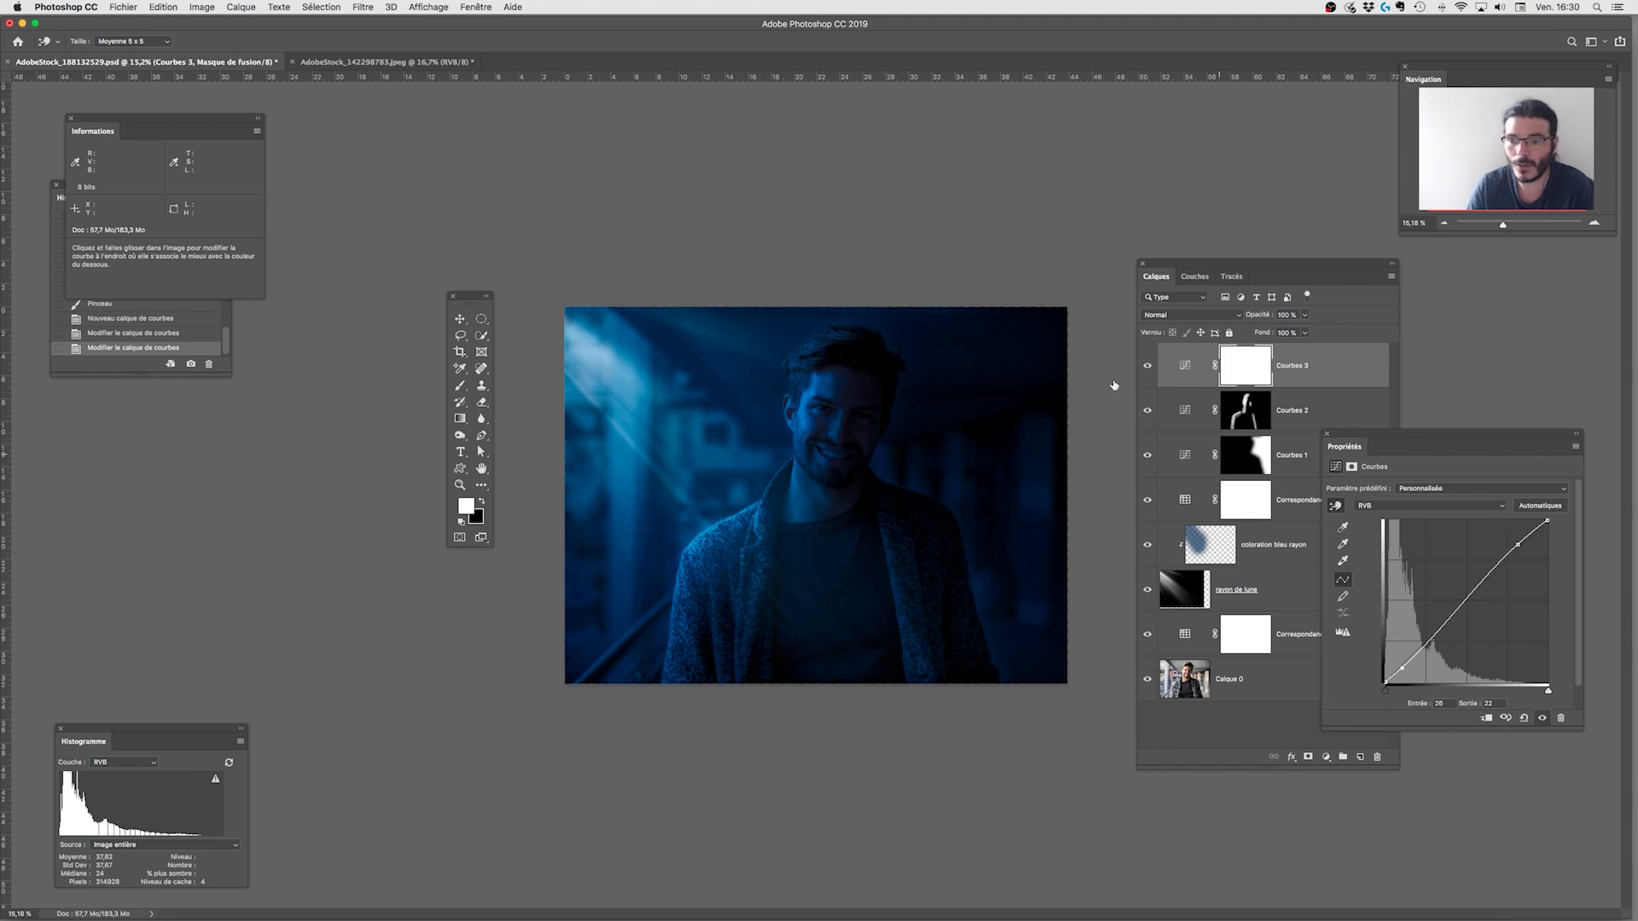
Compare the image with and without Courbes 3, and raise the curve's shadow point to output 23.
left_click(1149, 367)
left_click(1149, 376)
left_click(1148, 377)
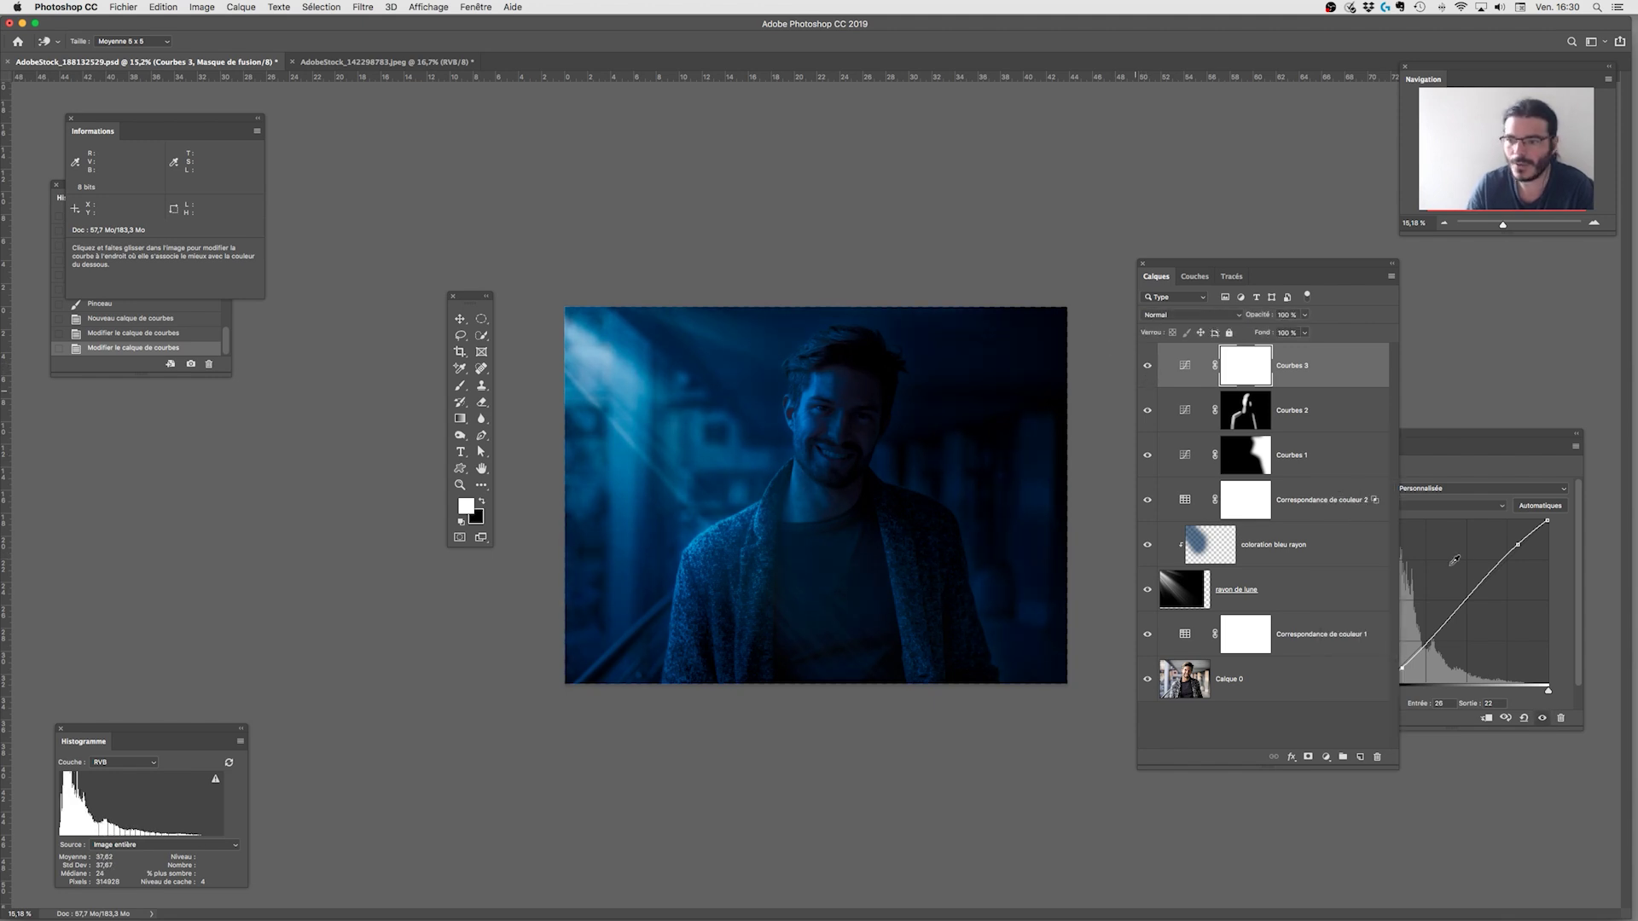
left_click(1412, 724)
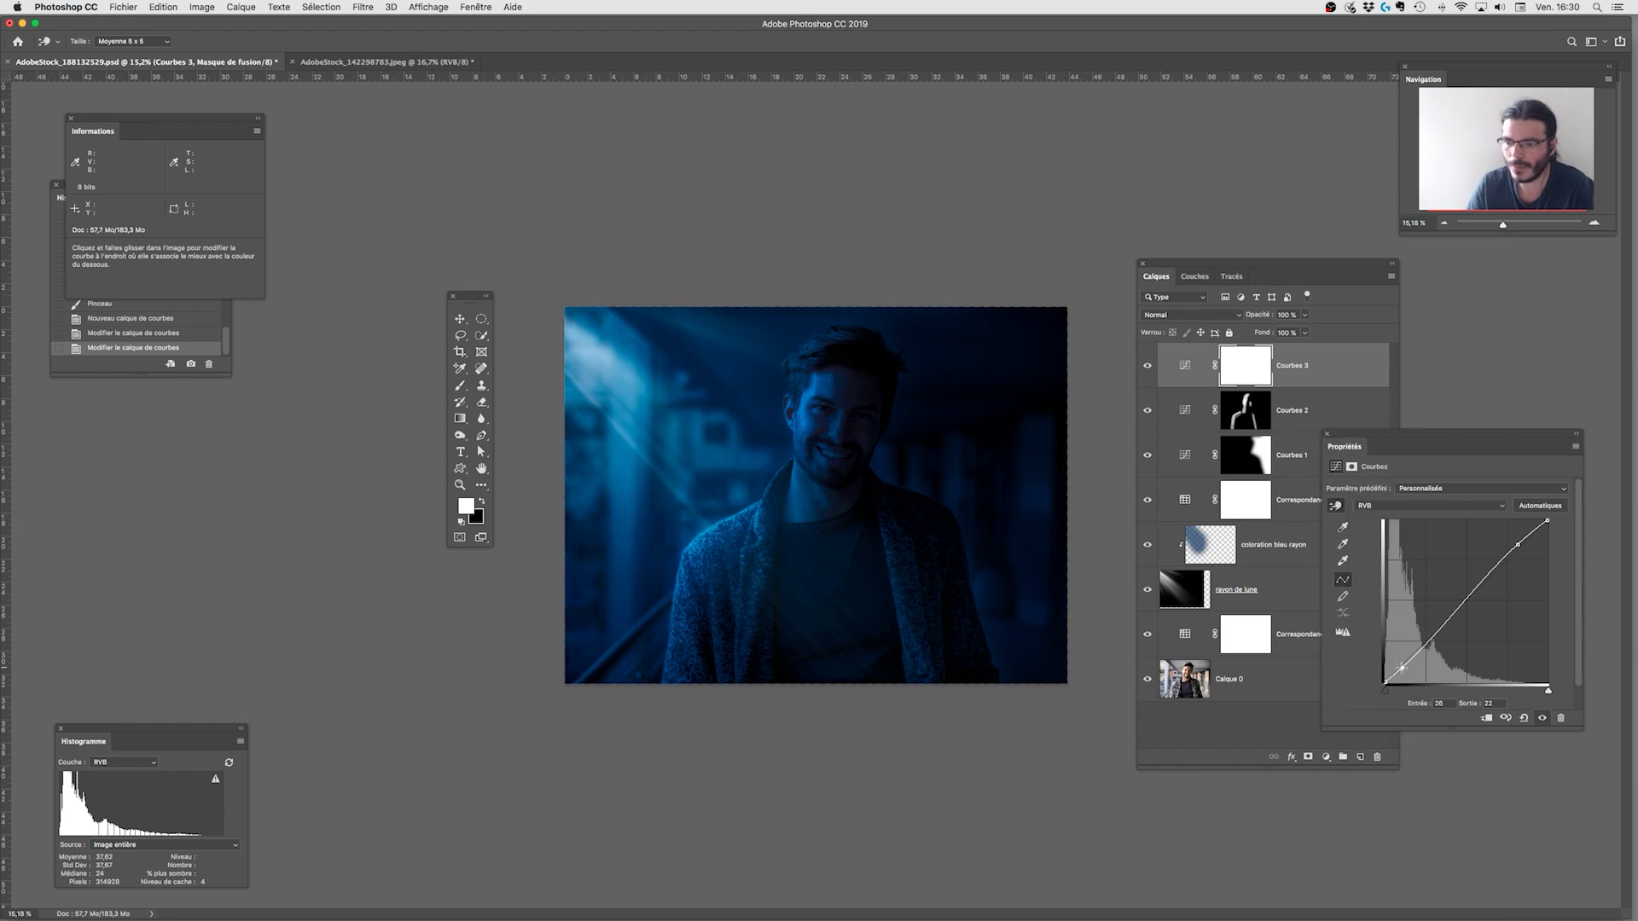
key("Up")
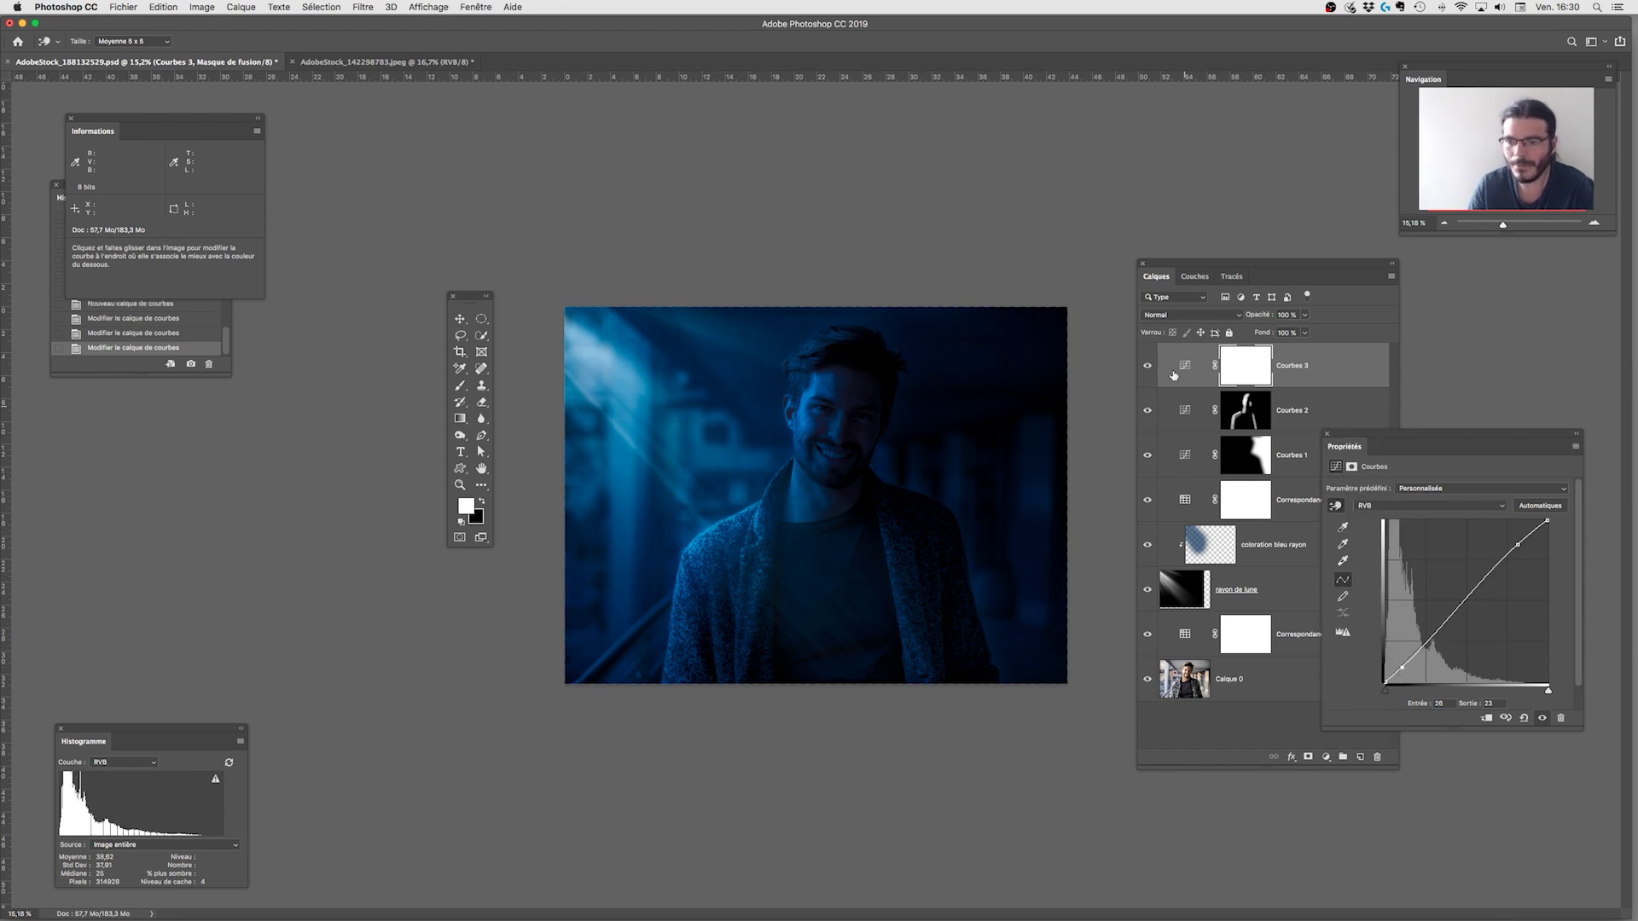
Show only Calque 0 to compare the original photo with the night scene, restore all layers and examine the result closer.
left_click(1333, 379)
key("super+2")
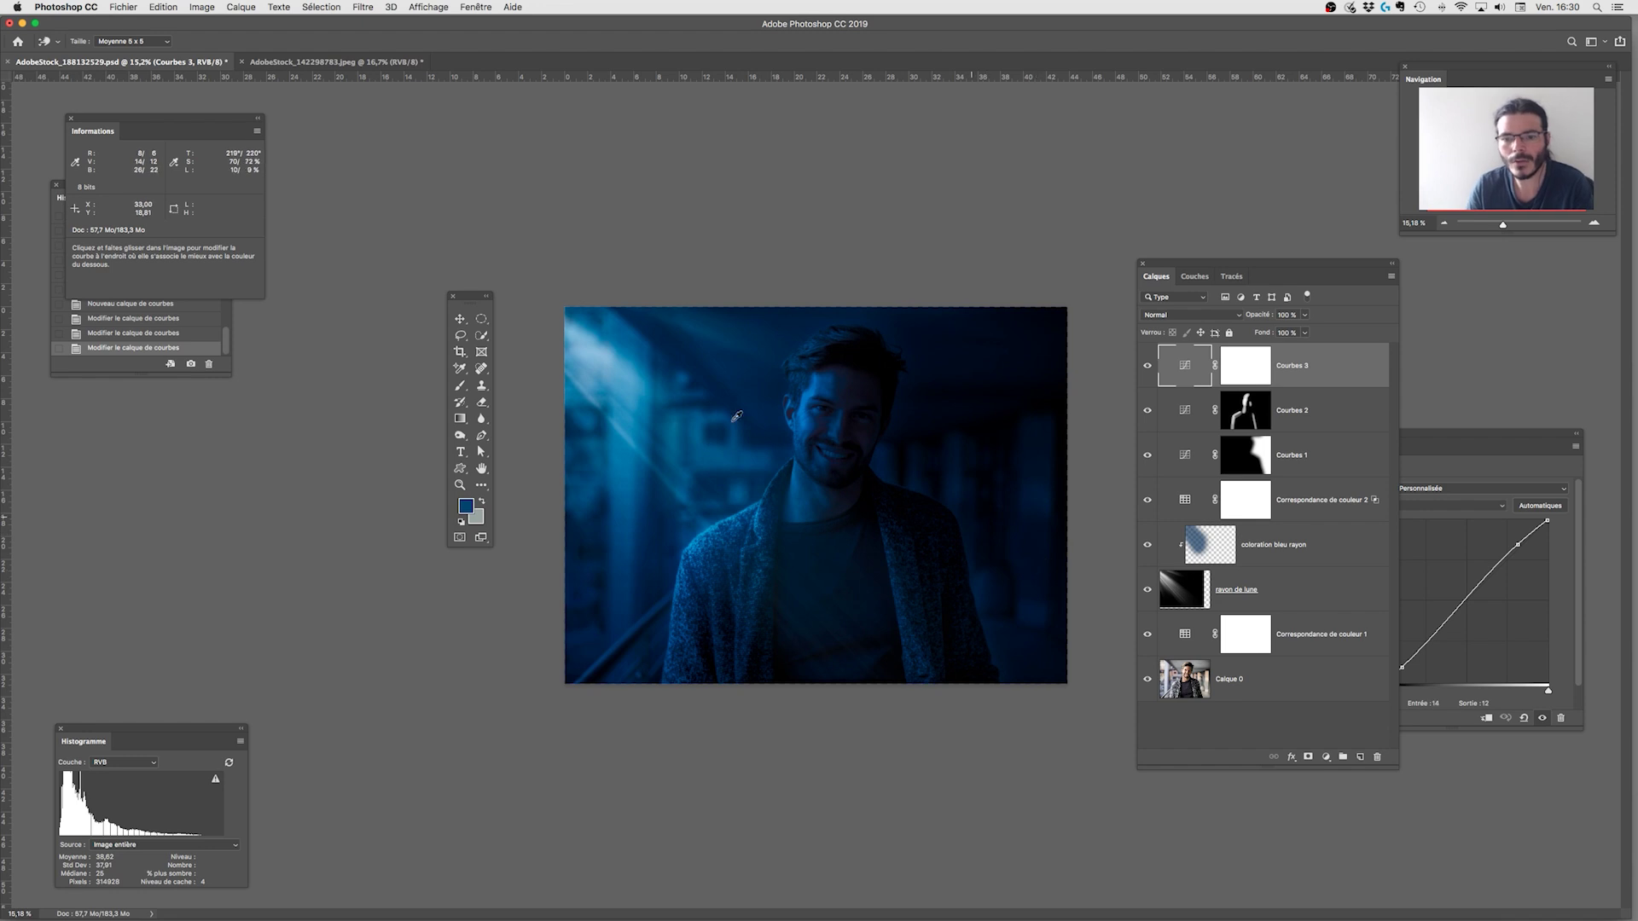
key("z")
left_click_drag(469, 301, 432, 306)
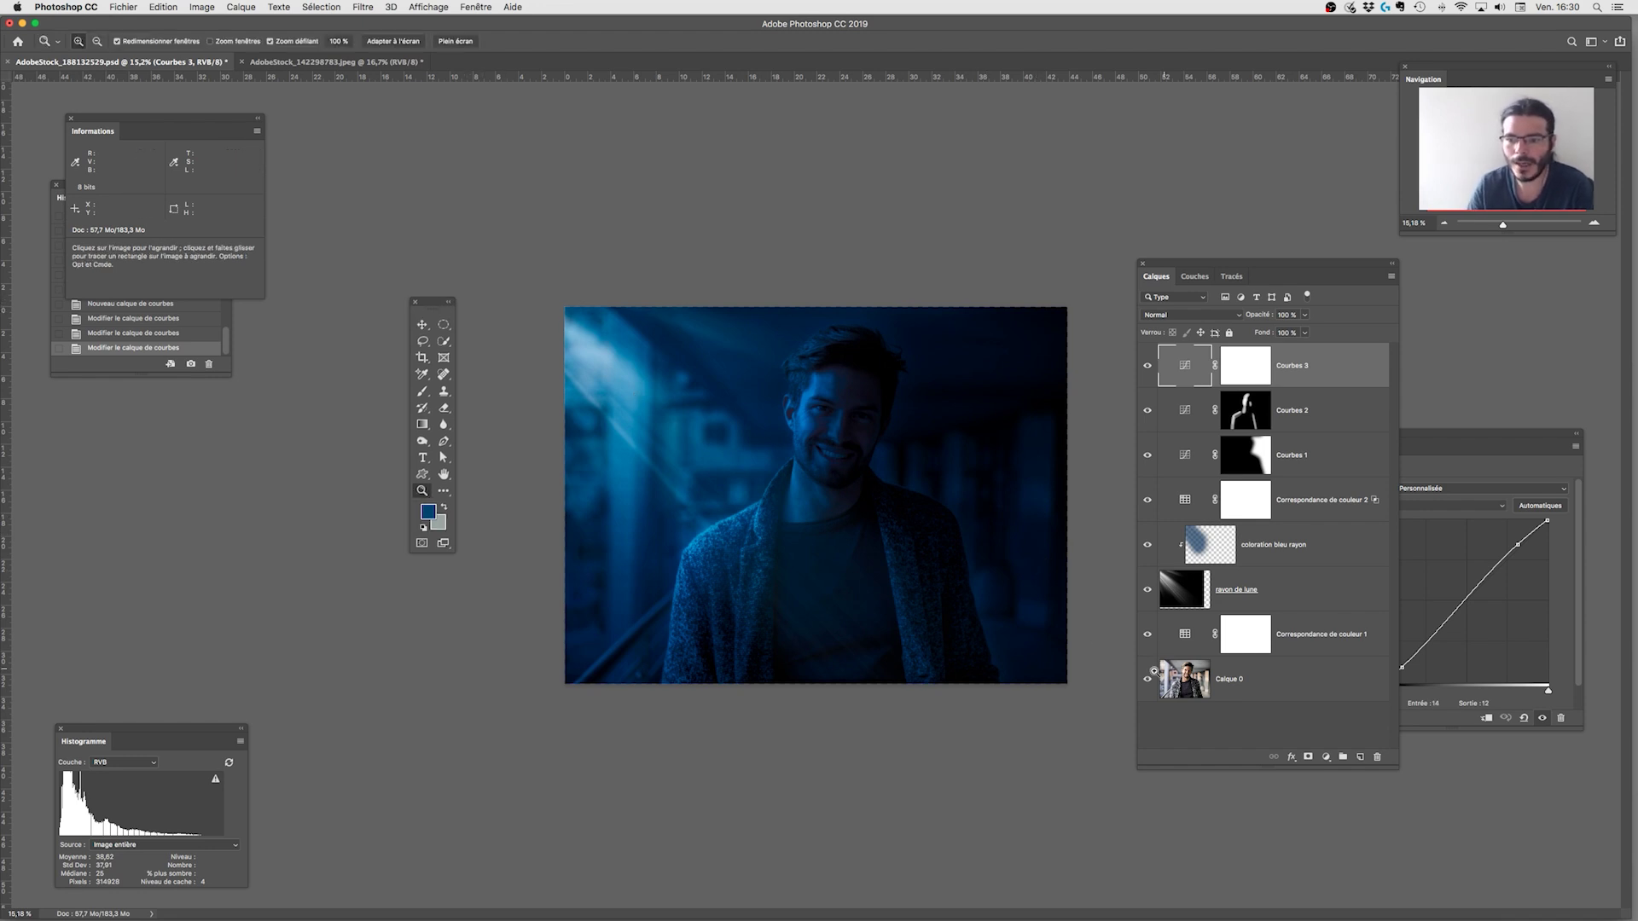
left_click(1147, 681, "alt")
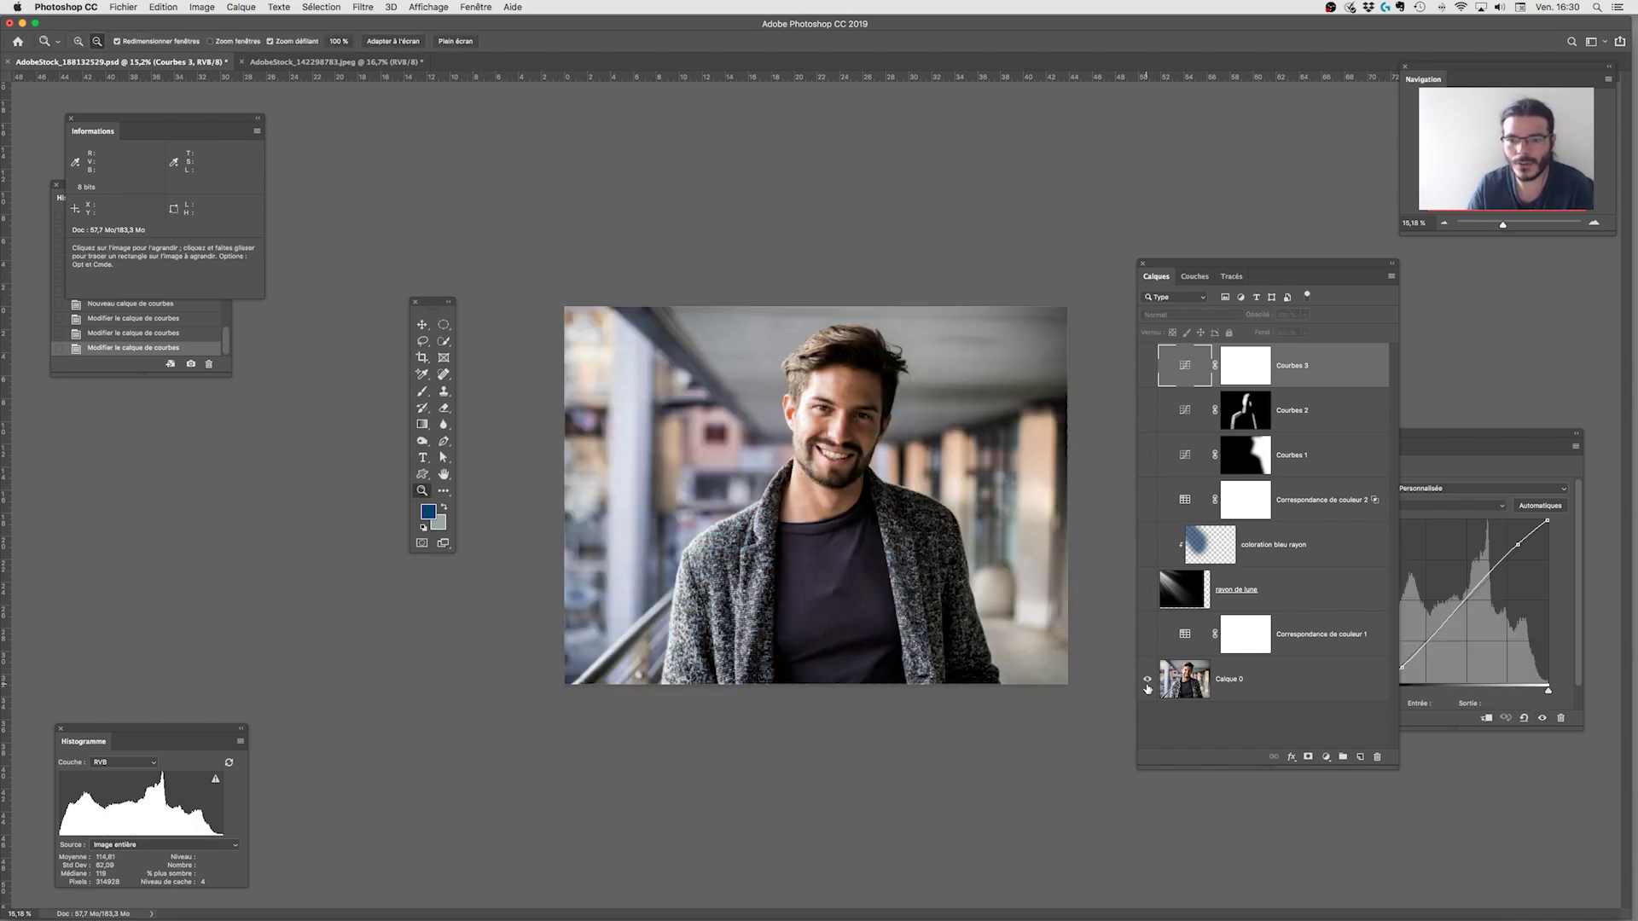
left_click(1147, 682, "alt")
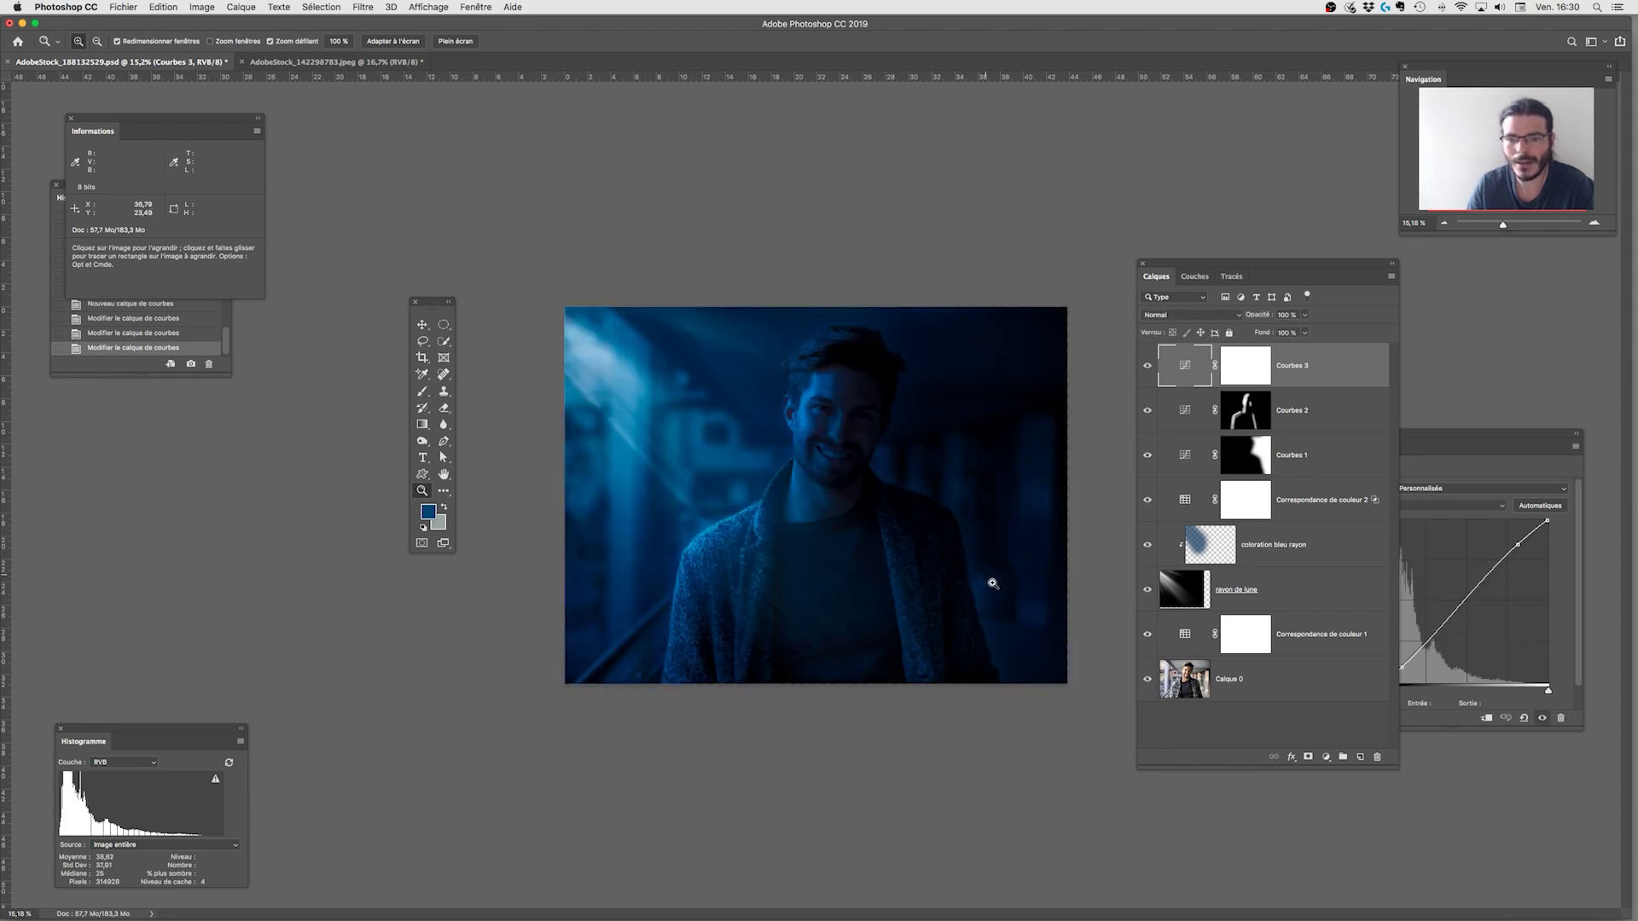
left_click(989, 580)
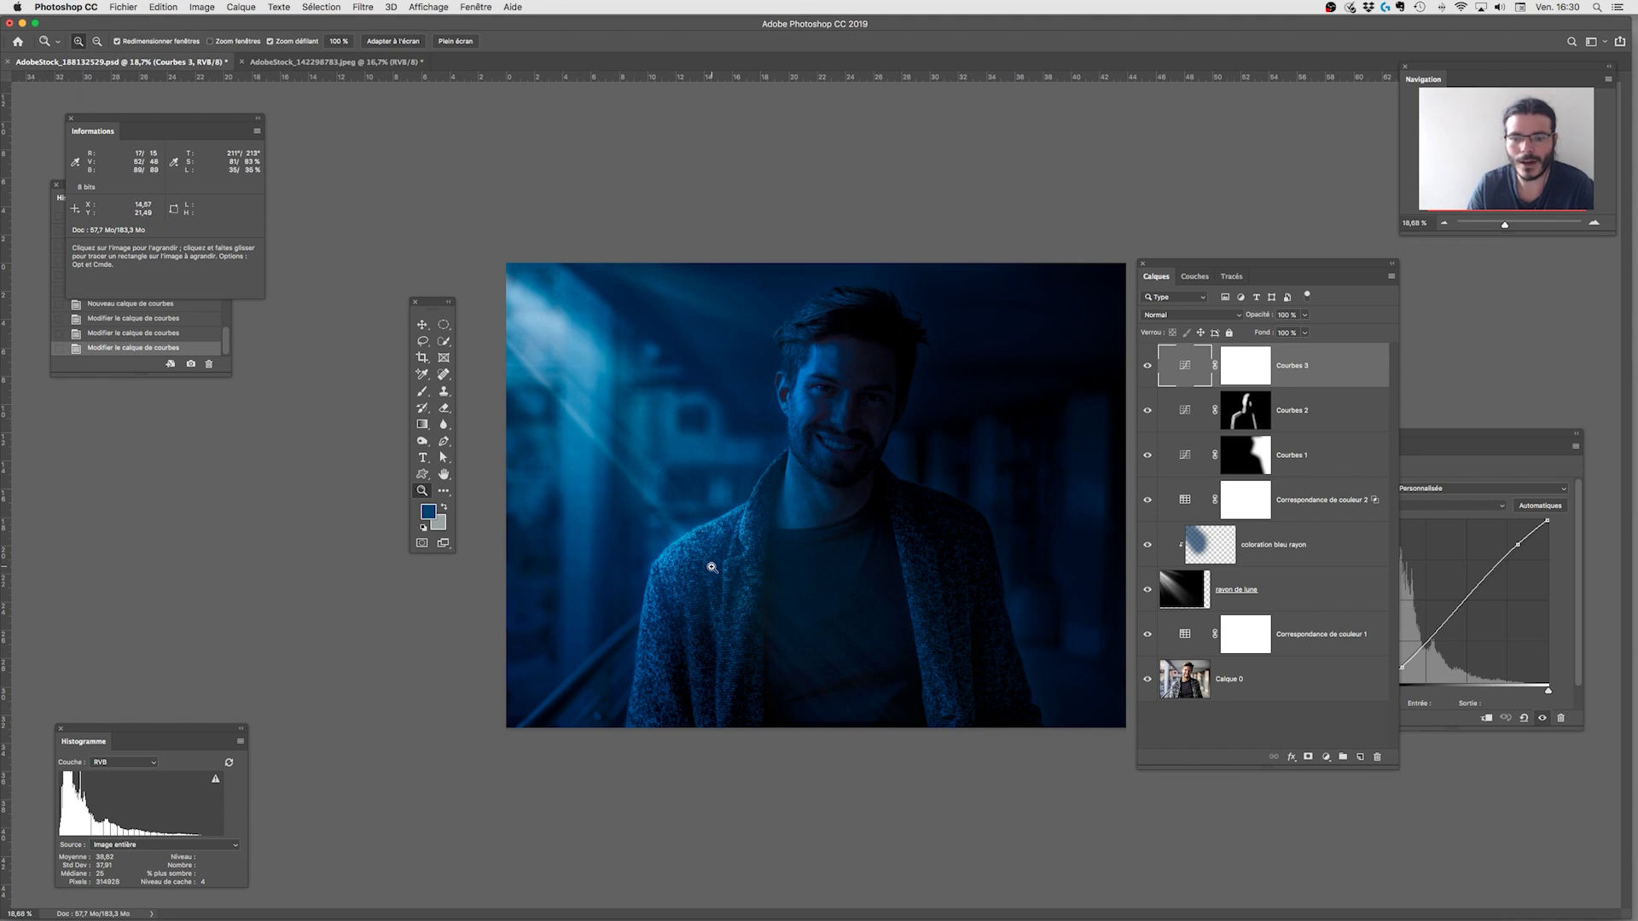